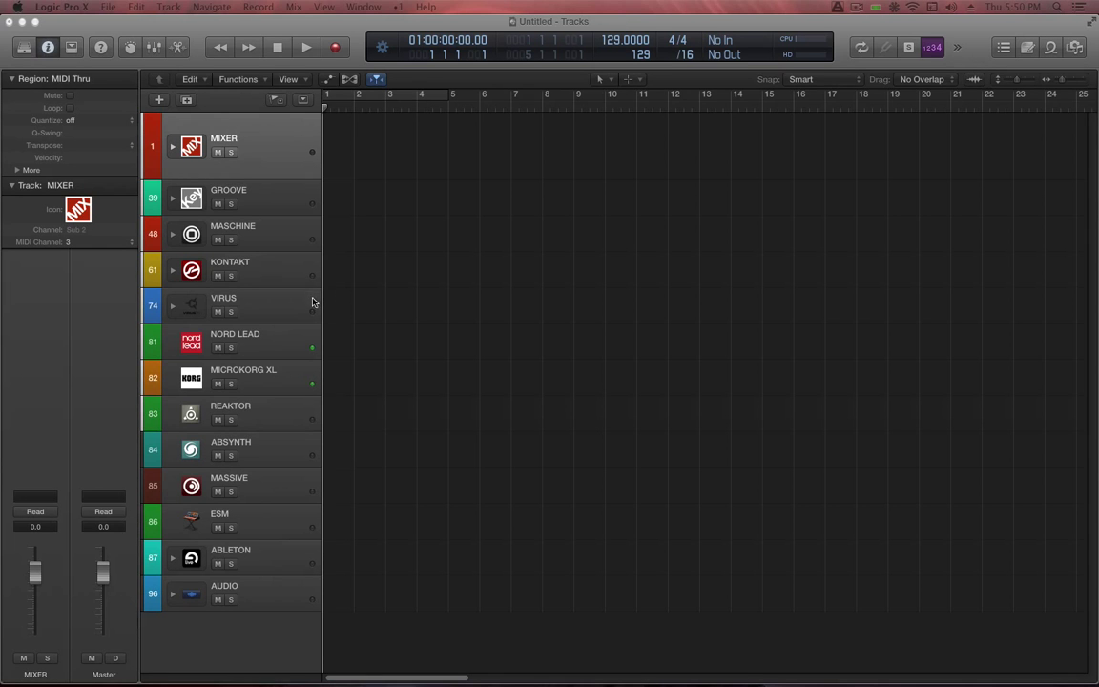
Look through the template's top-level tracks, selecting MASCHINE, MICROKORG XL and ABLETON in turn
left_click(283, 236)
left_click(267, 383)
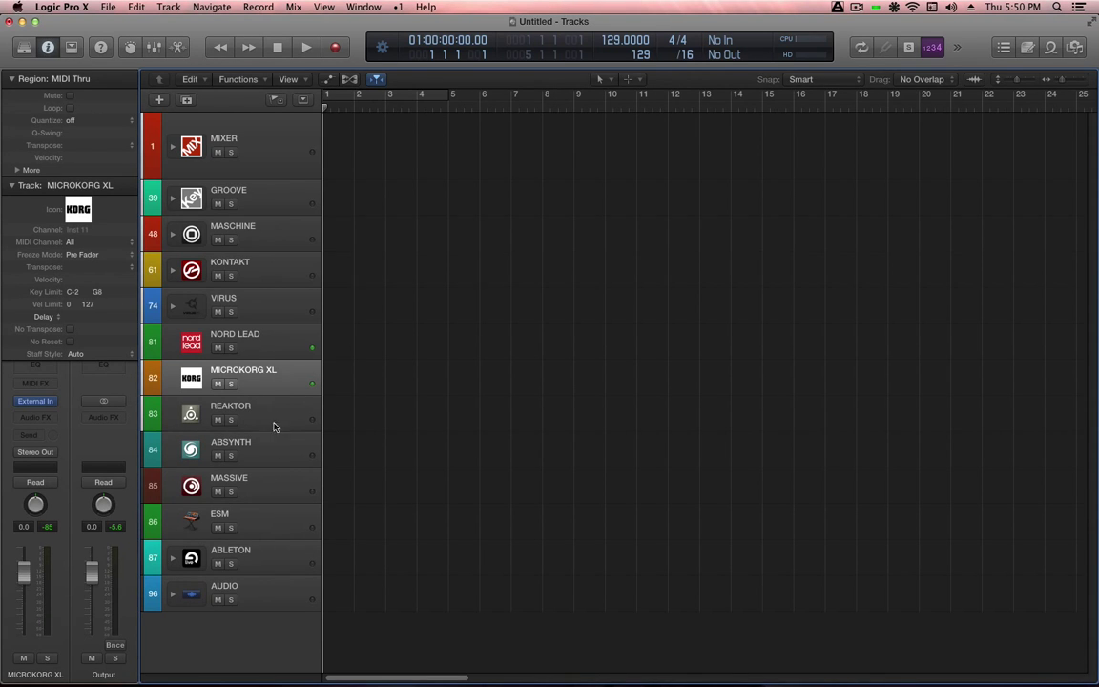
left_click(257, 556)
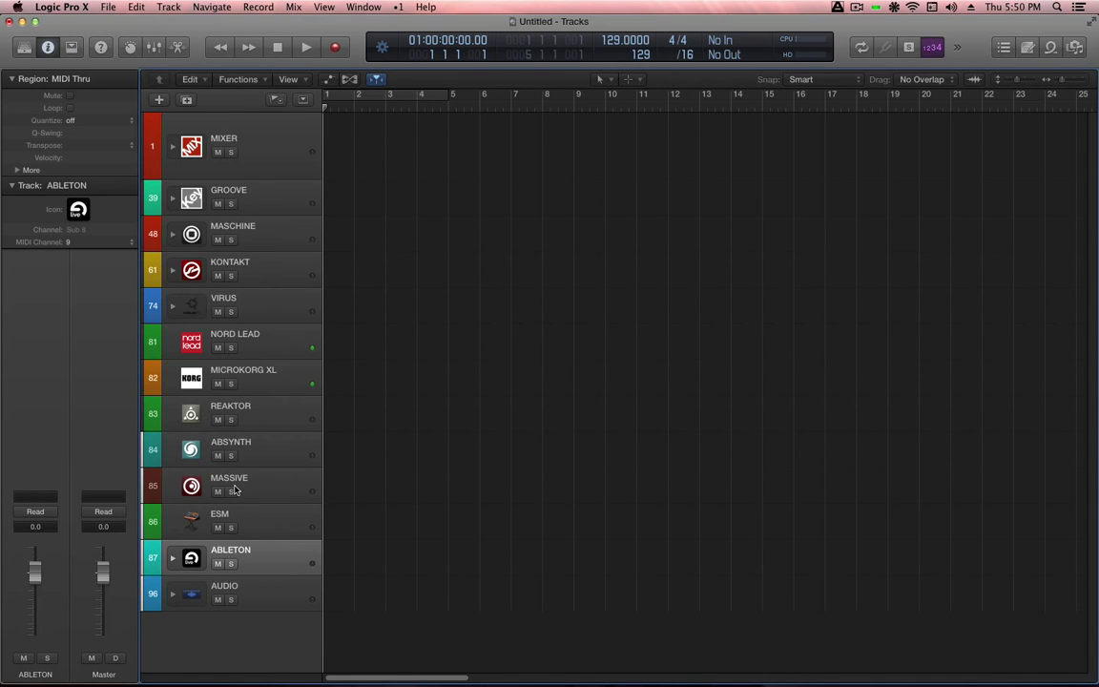
Expand the KONTAKT stack and go through its MIDI tracks K1 to K4 and its output tracks KONTAKT to K8
left_click(173, 271)
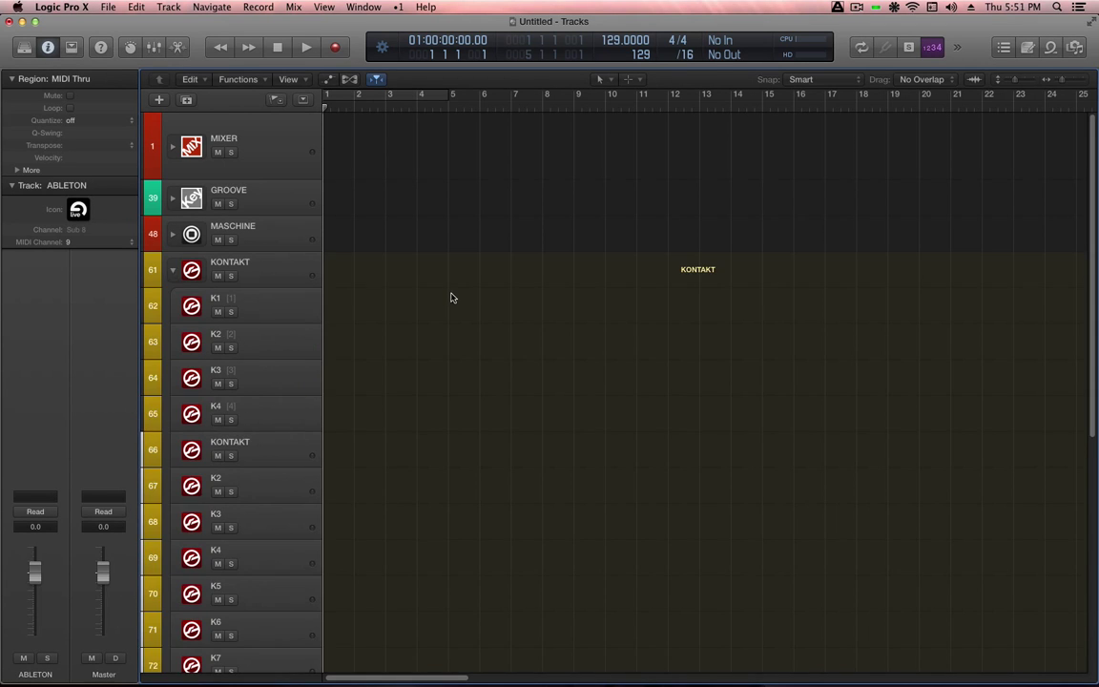
scroll(451, 297, "down", 3)
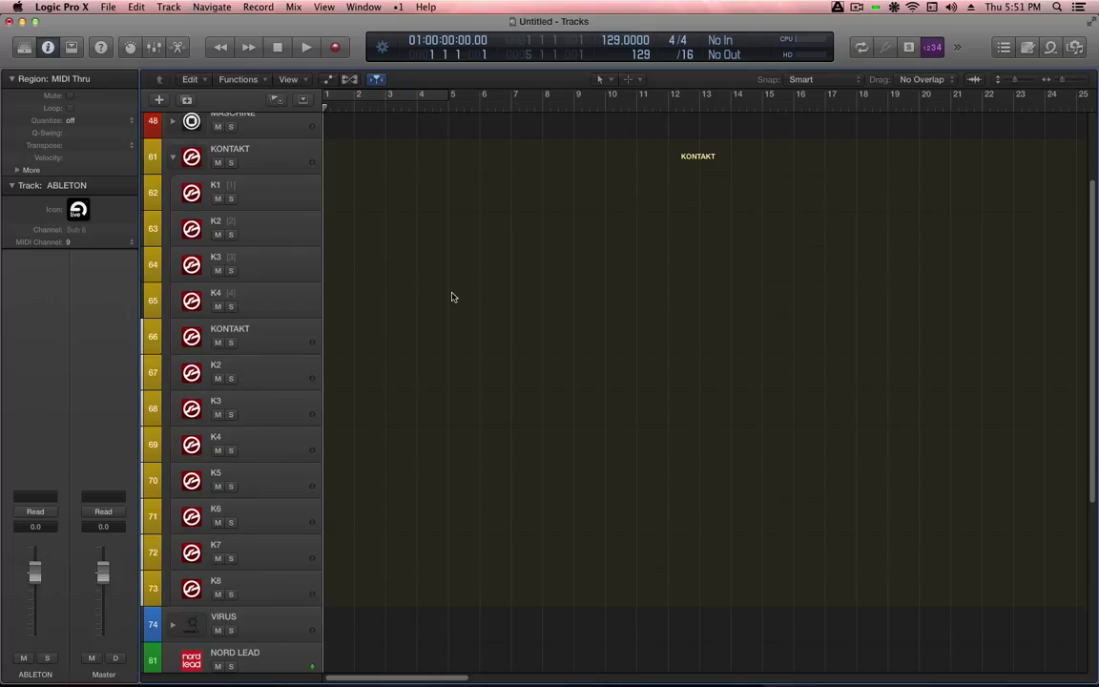
left_click(258, 186)
left_click(262, 226)
left_click(263, 262)
left_click(266, 297)
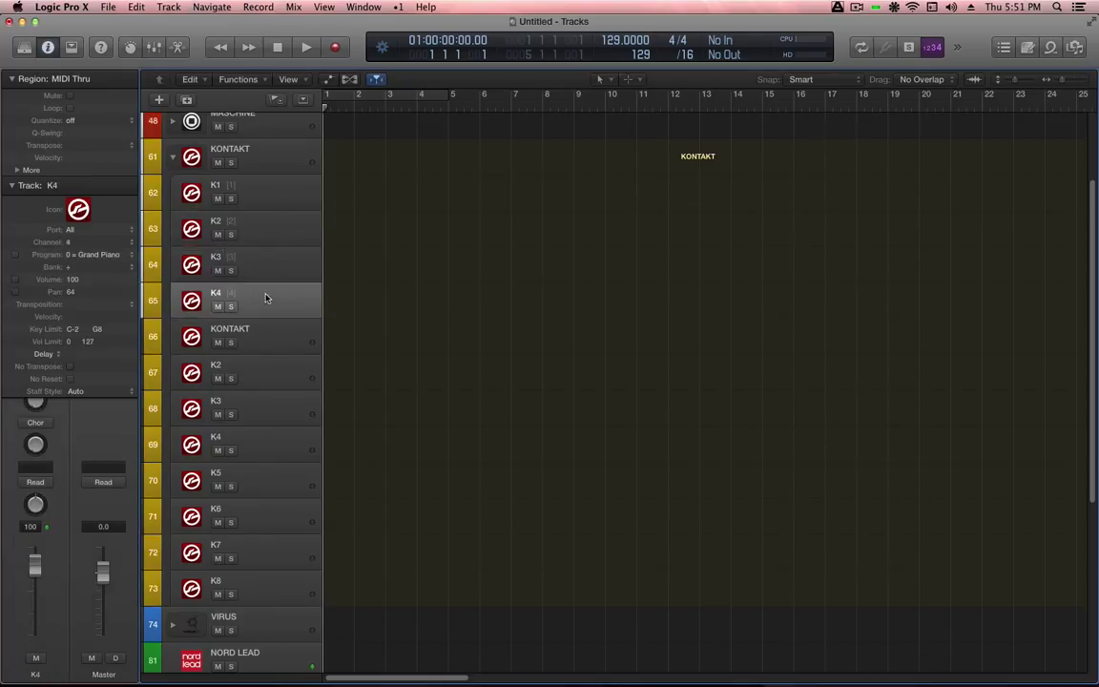
left_click(271, 336)
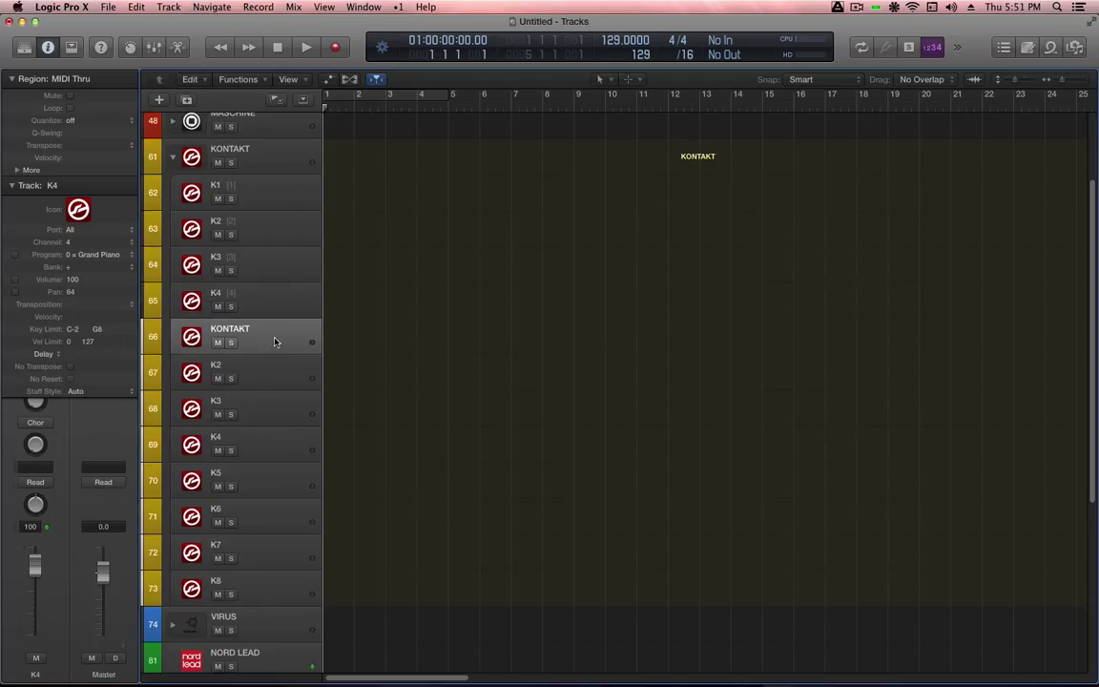
left_click(269, 584, "shift")
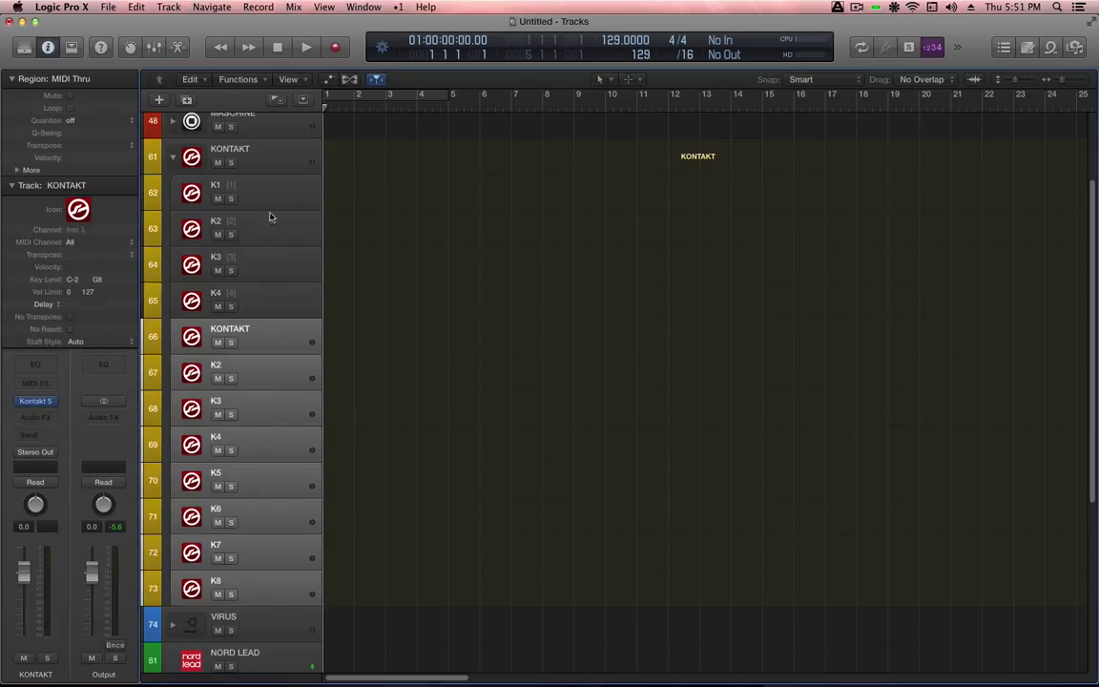
Check which output format of Kontakt 5 is assigned to the KONTAKT instrument track, leaving the plug-in unchanged
left_click(271, 336)
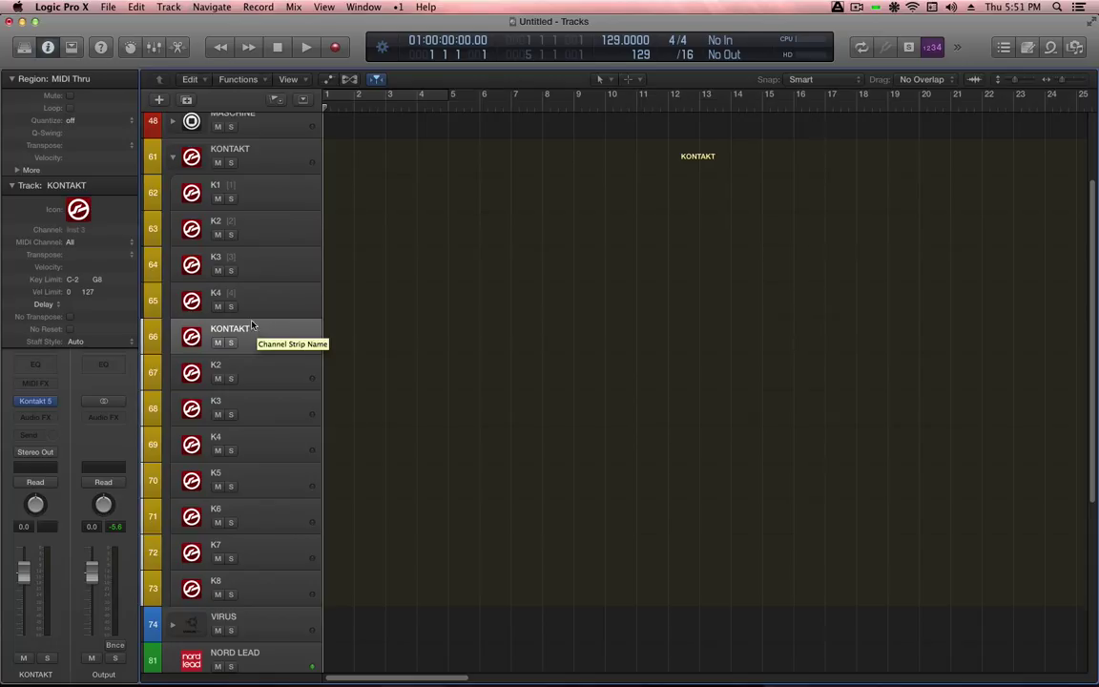
mouse_move(52, 407)
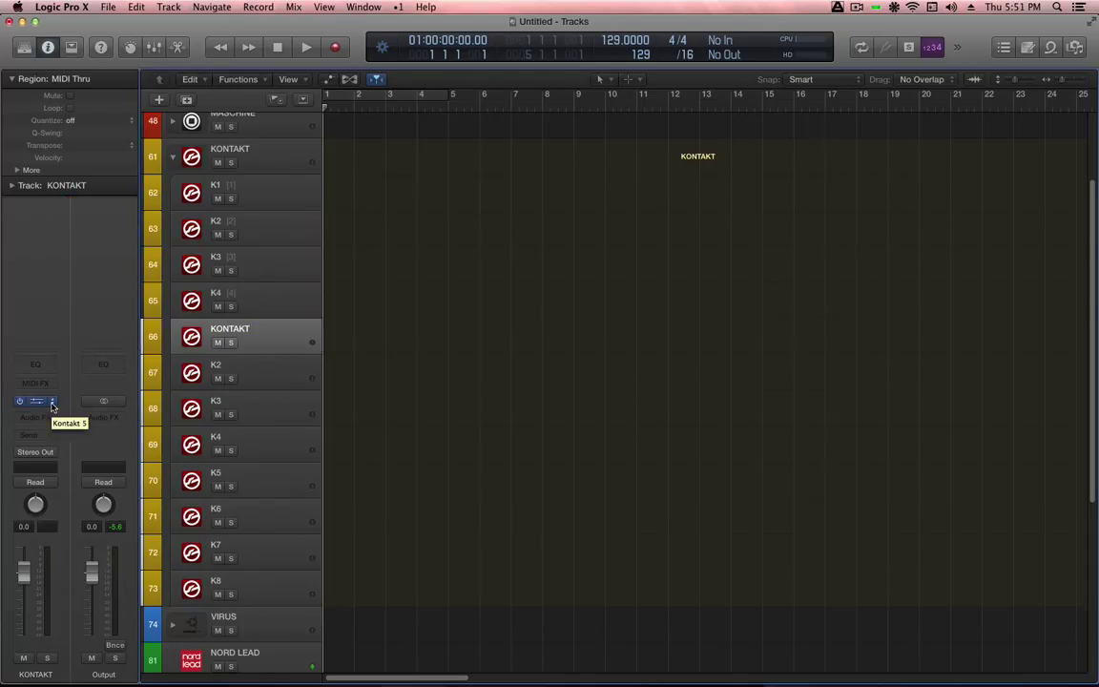
left_click(51, 405)
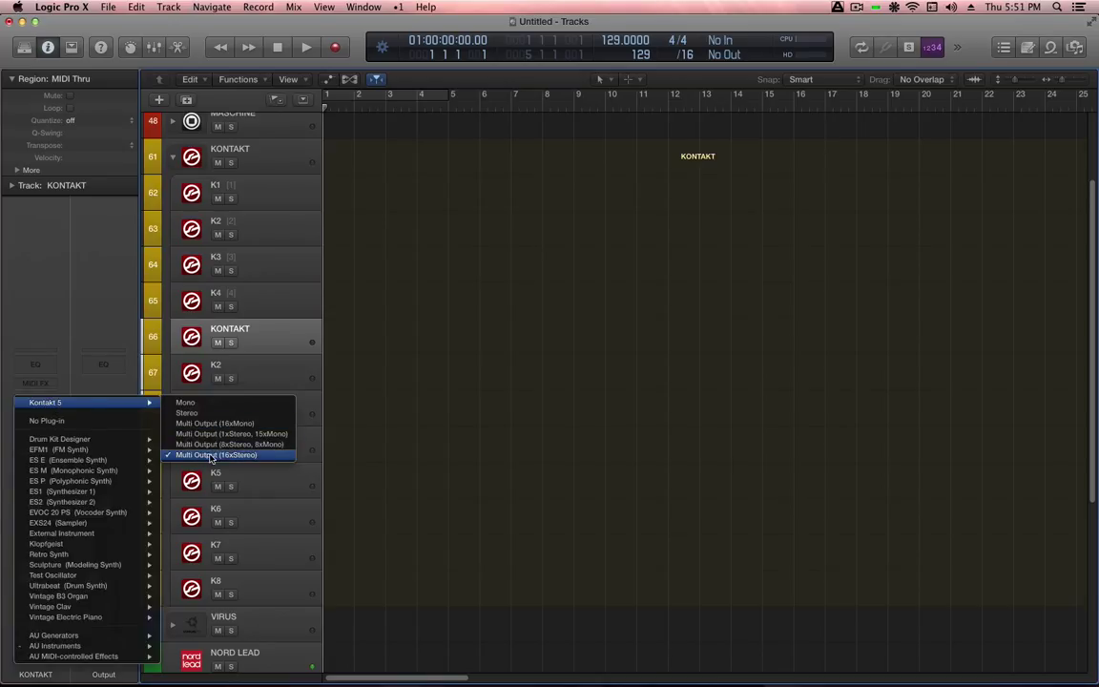
left_click(347, 446)
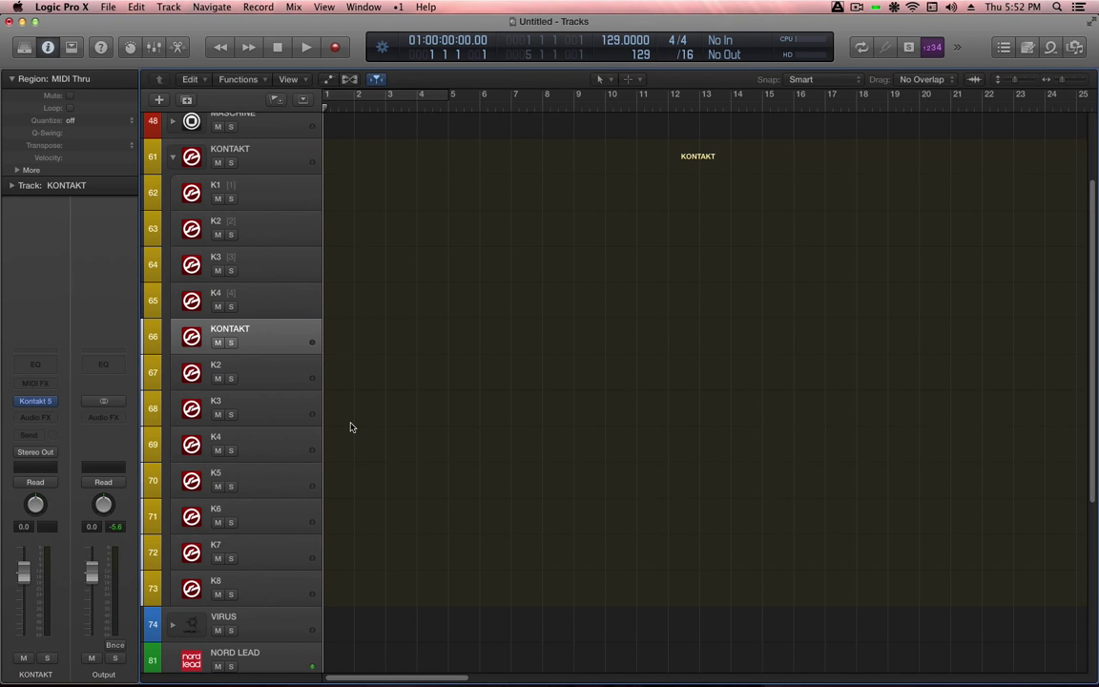
Collapse the KONTAKT stack and expand the MASCHINE and VIRUS stacks in turn to examine their tracks
left_click(172, 156)
left_click(172, 212)
left_click(241, 214)
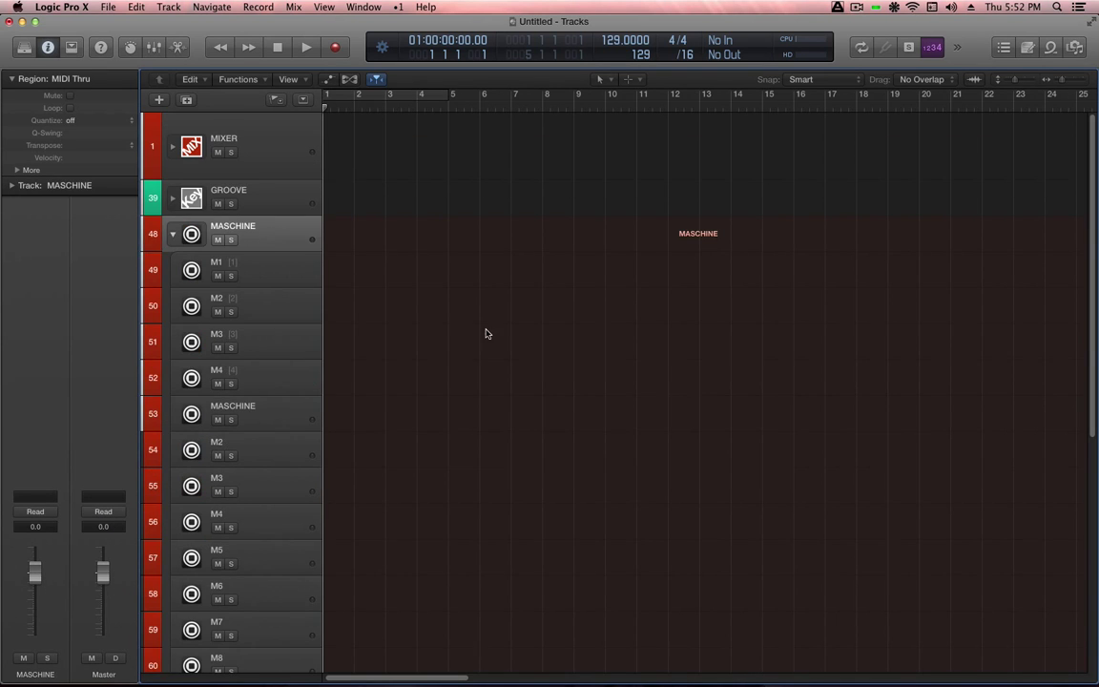
scroll(486, 332, "down", 1)
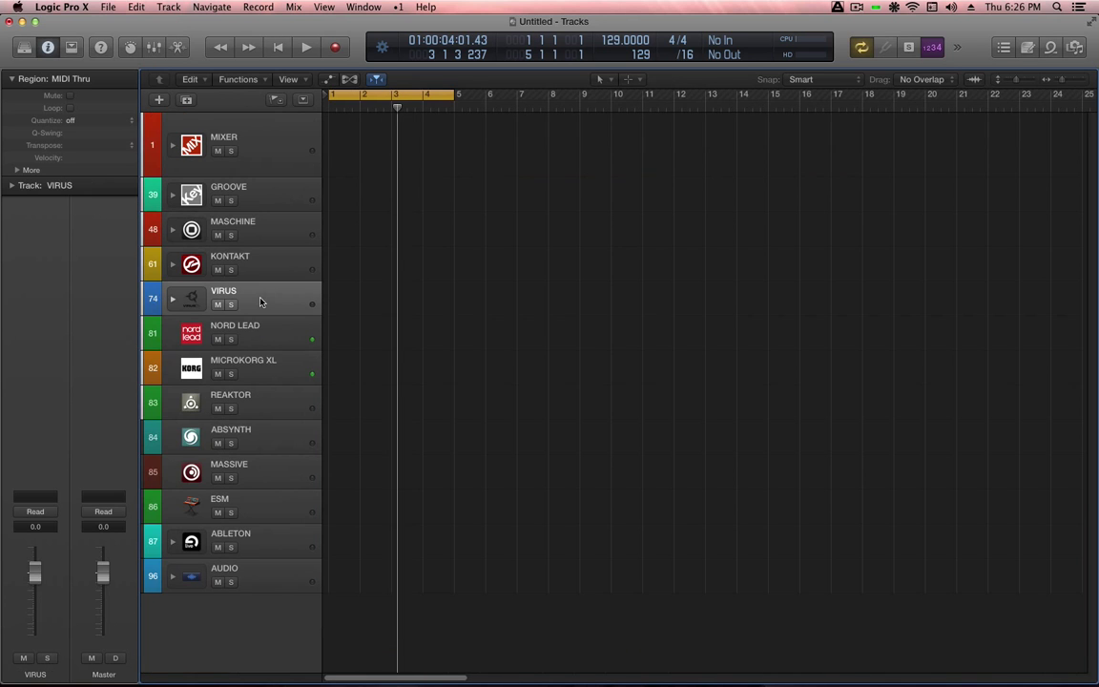
left_click(172, 297)
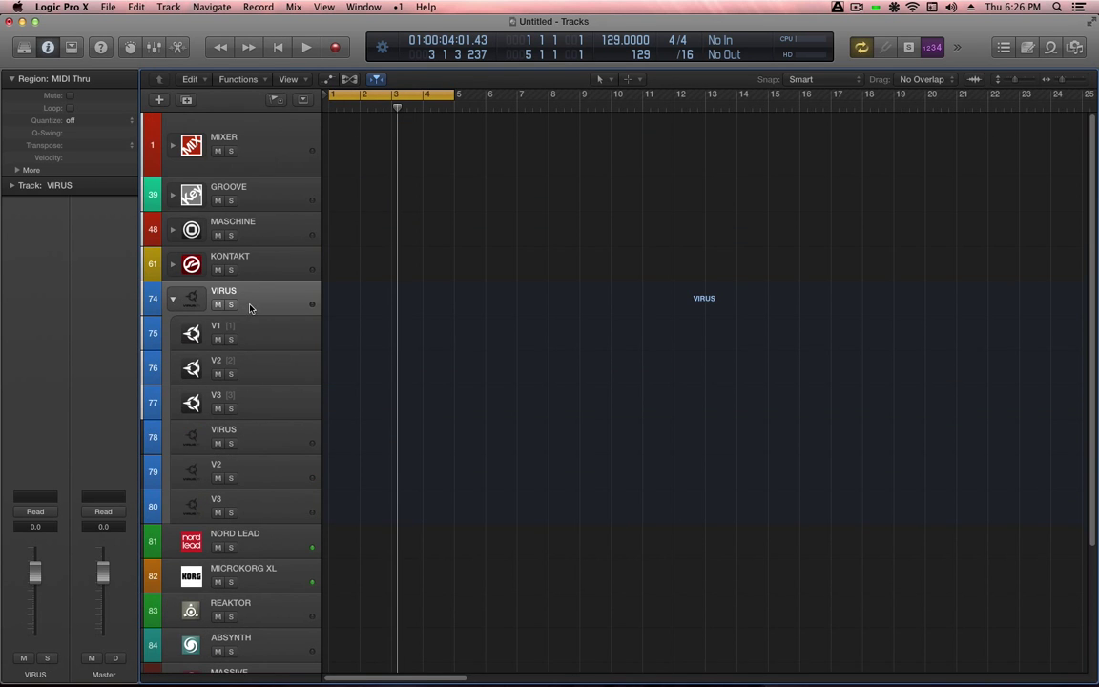
left_click_drag(277, 329, 274, 408)
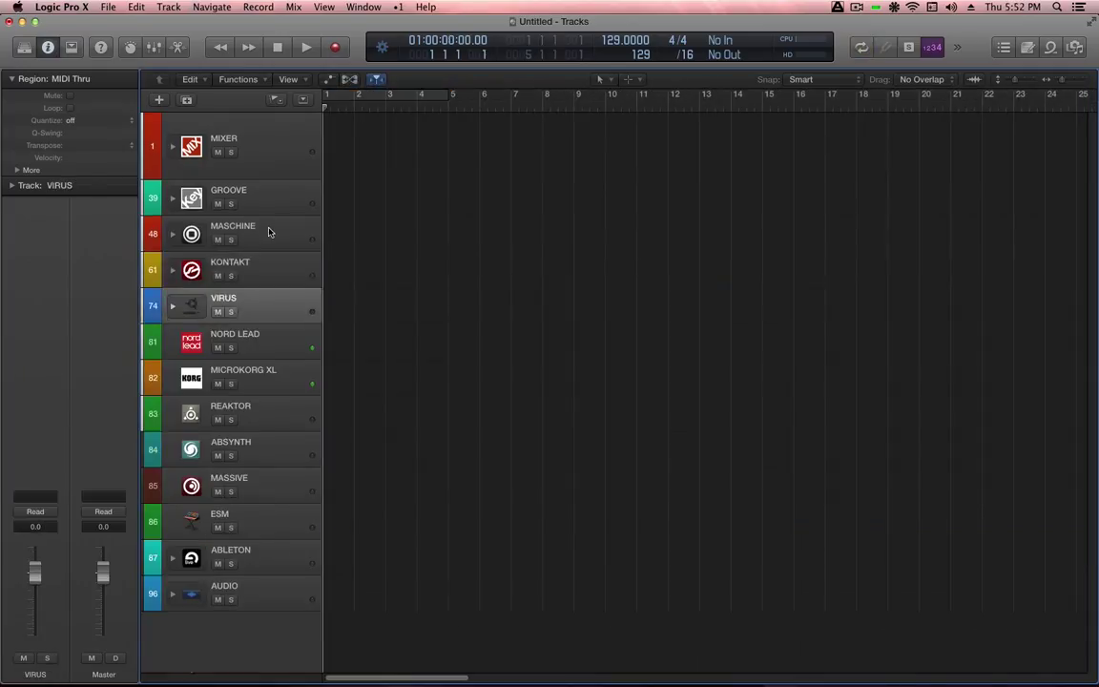
Go through the instrument tracks from MASCHINE down to REAKTOR and return to NORD LEAD
left_click(270, 229)
key("Down")
key("Down")
key("Down")
key("Down")
key("Down")
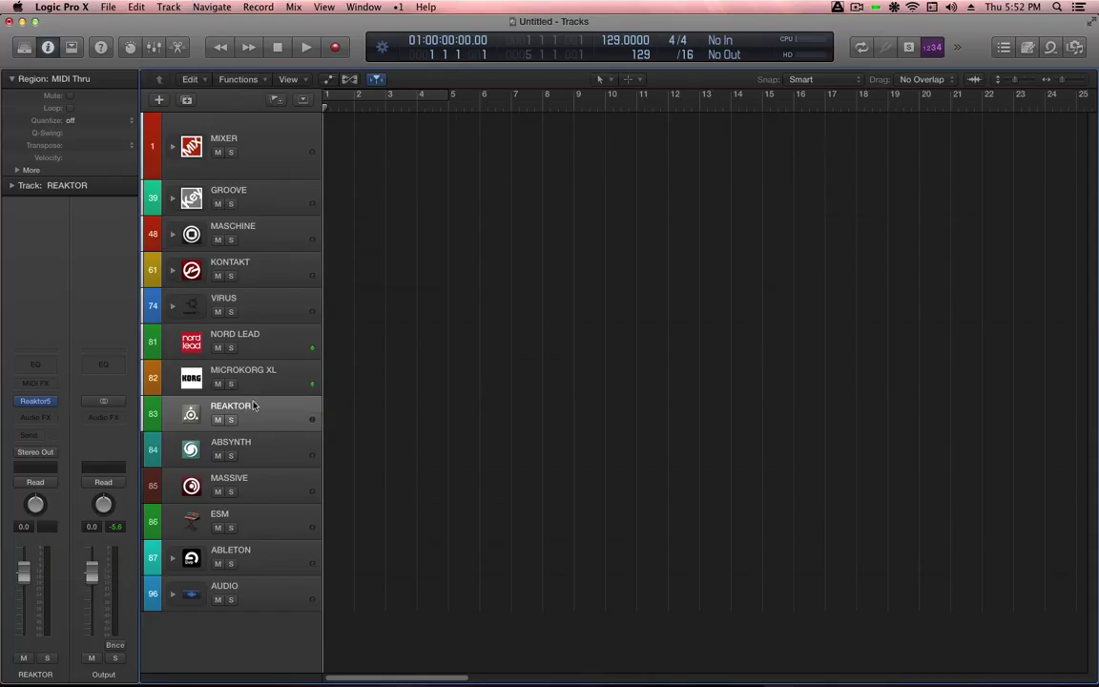
left_click(264, 345)
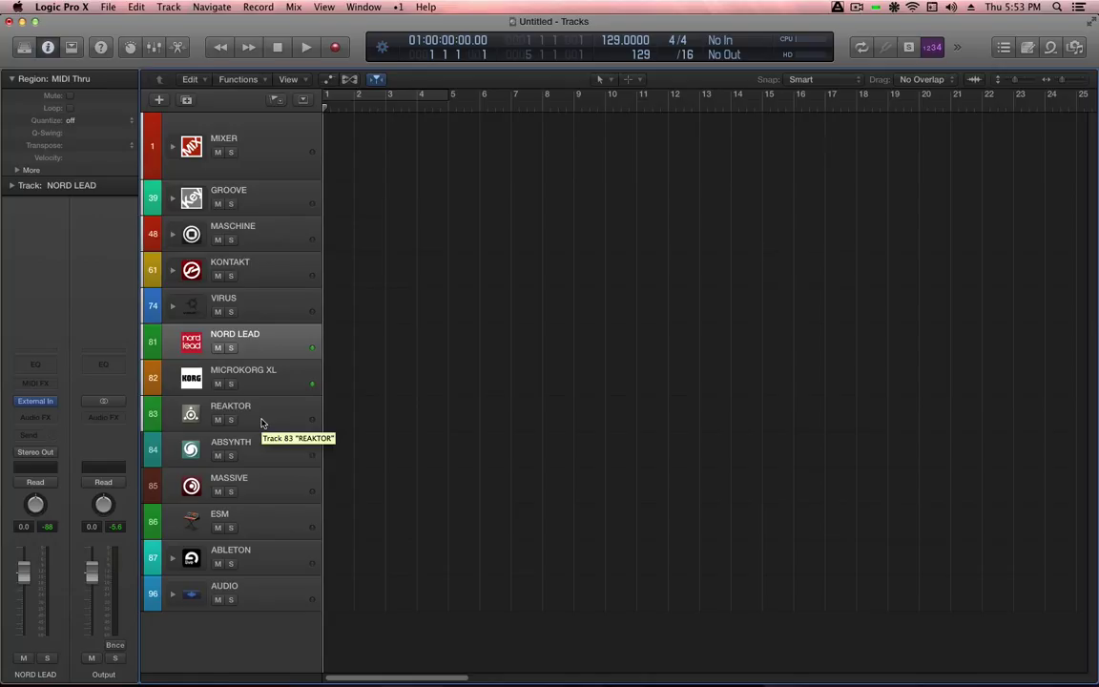
Expand the MIXER track stack and shrink the track heights so its channels fit in the track list
left_click(248, 153)
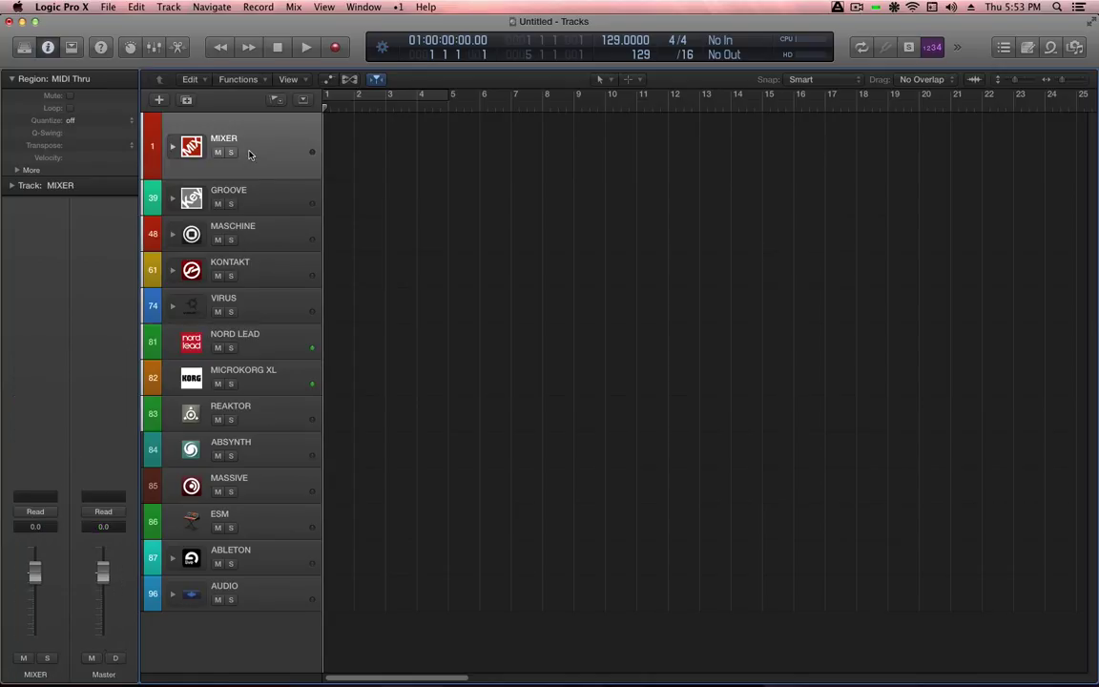
left_click(173, 146)
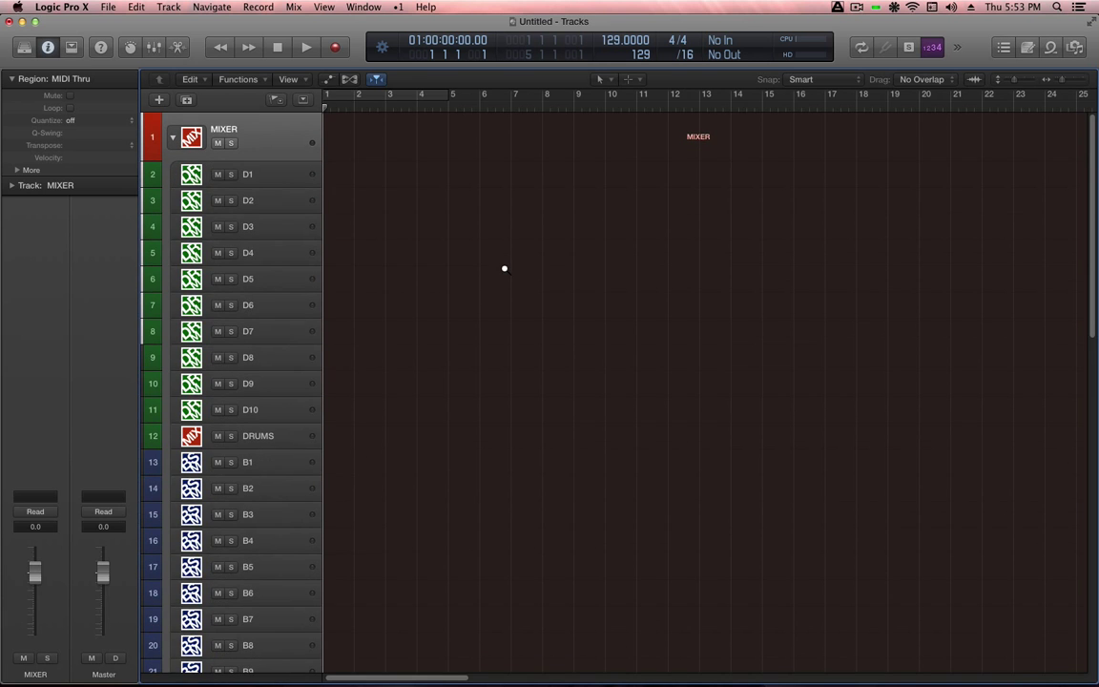
key("super+Up")
key("super+Up")
key("super+Up")
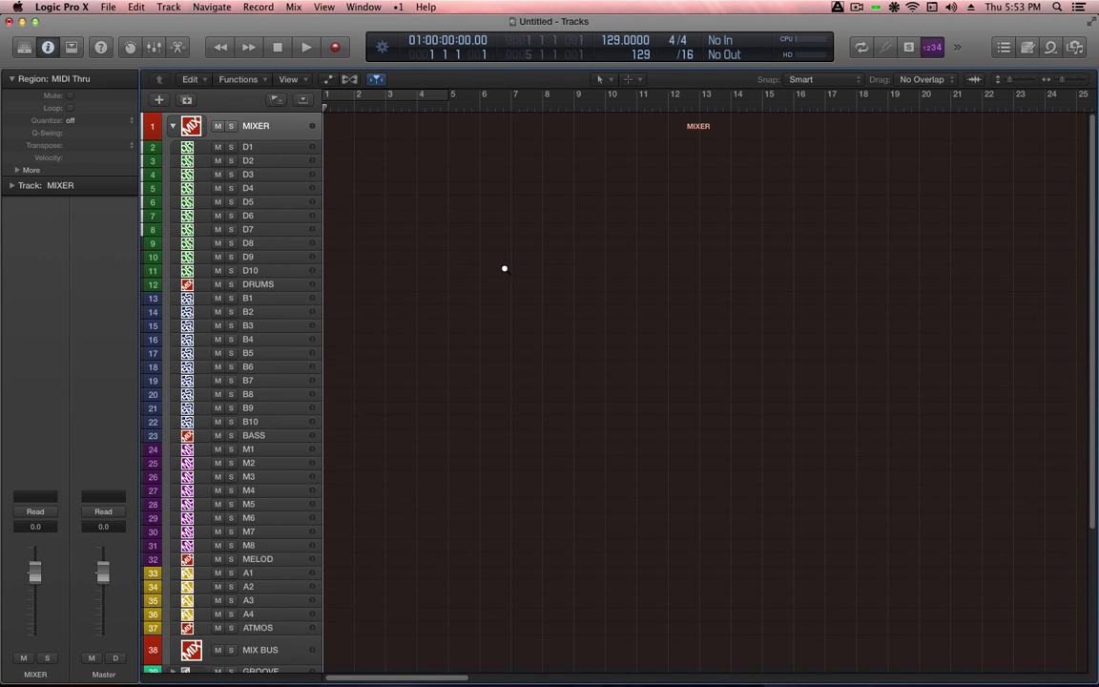
Check the channel strips of D1 and of the DRUMS, BASS, MELOD and ATMOS group channels
left_click(268, 147)
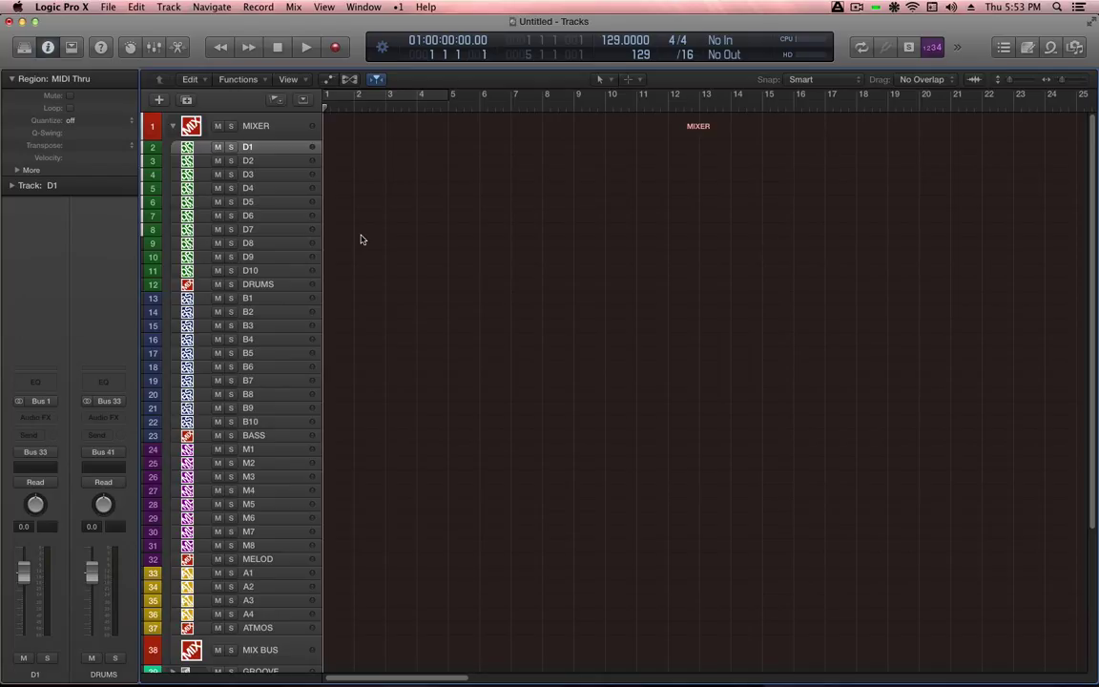
left_click(260, 284)
left_click(256, 435)
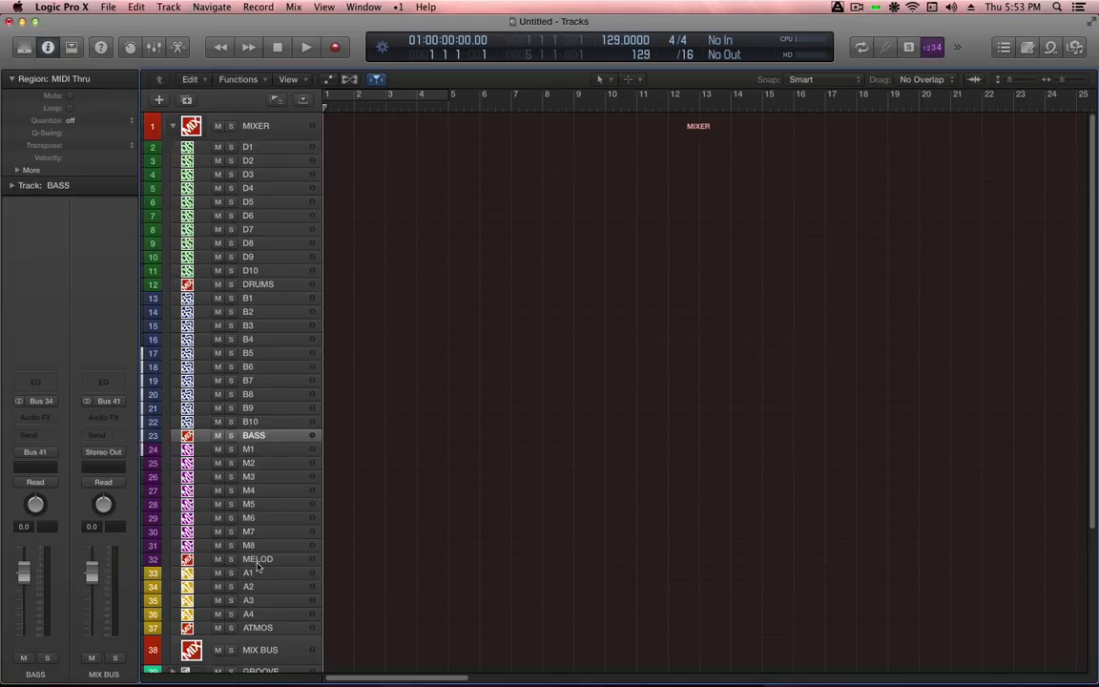
left_click(257, 559)
left_click(258, 629)
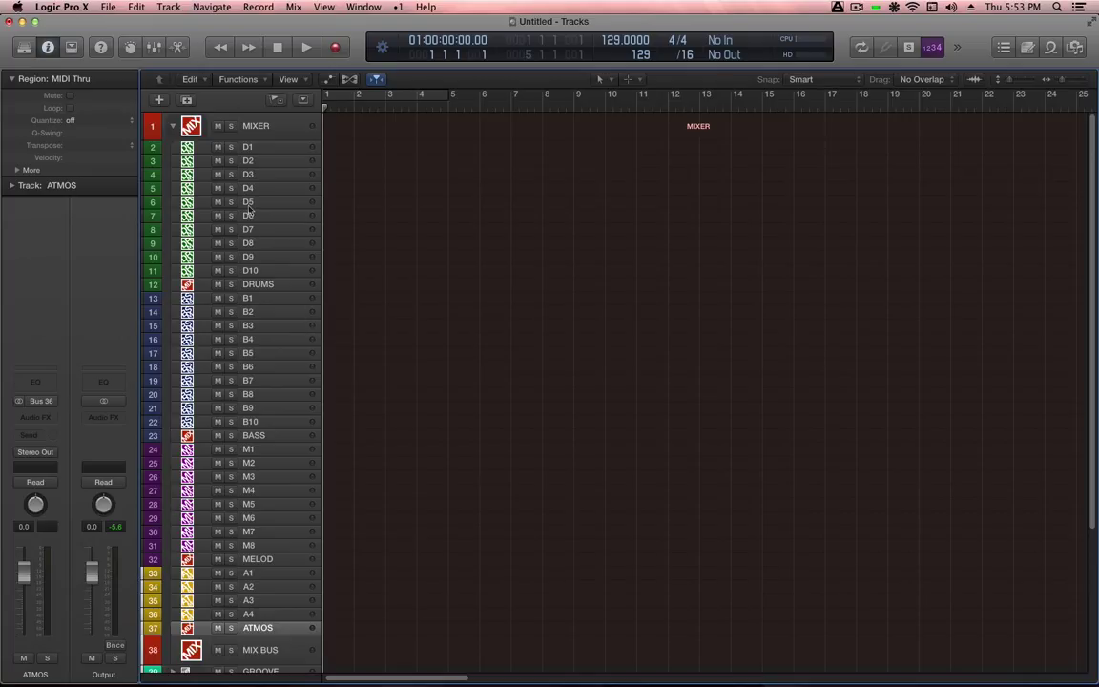
Highlight the mixer channel groups one after another, from the D channels to B1–B10, M1–M8 and A1–A4
left_click_drag(254, 150, 255, 303)
left_click(246, 418, "shift")
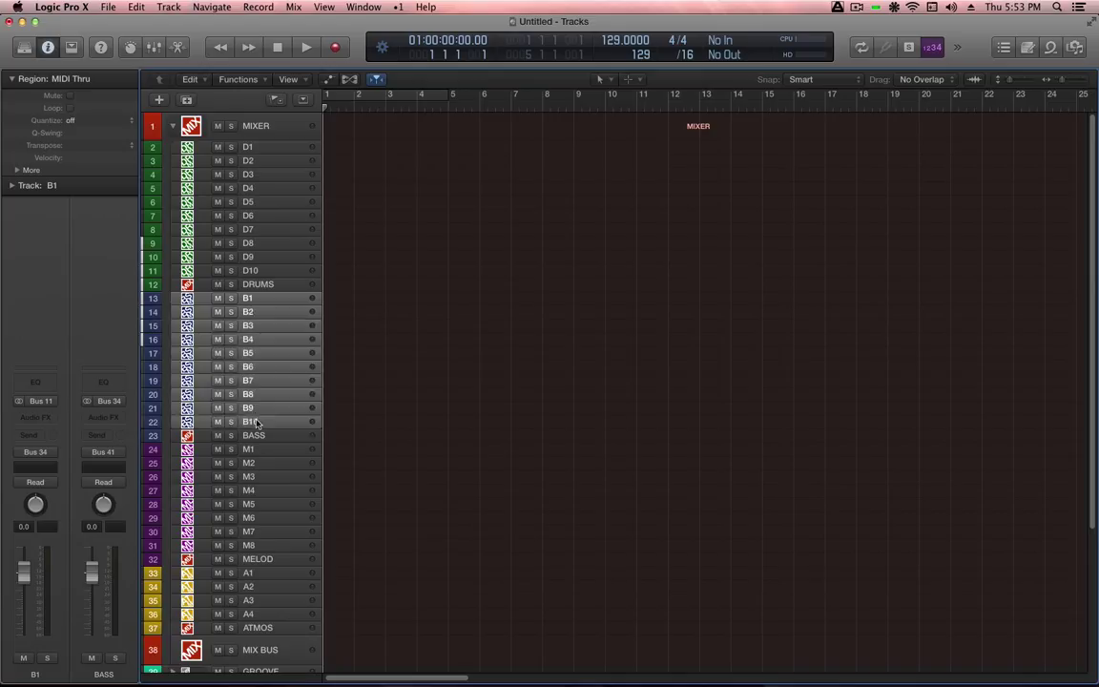
left_click(244, 452)
left_click(264, 550, "shift")
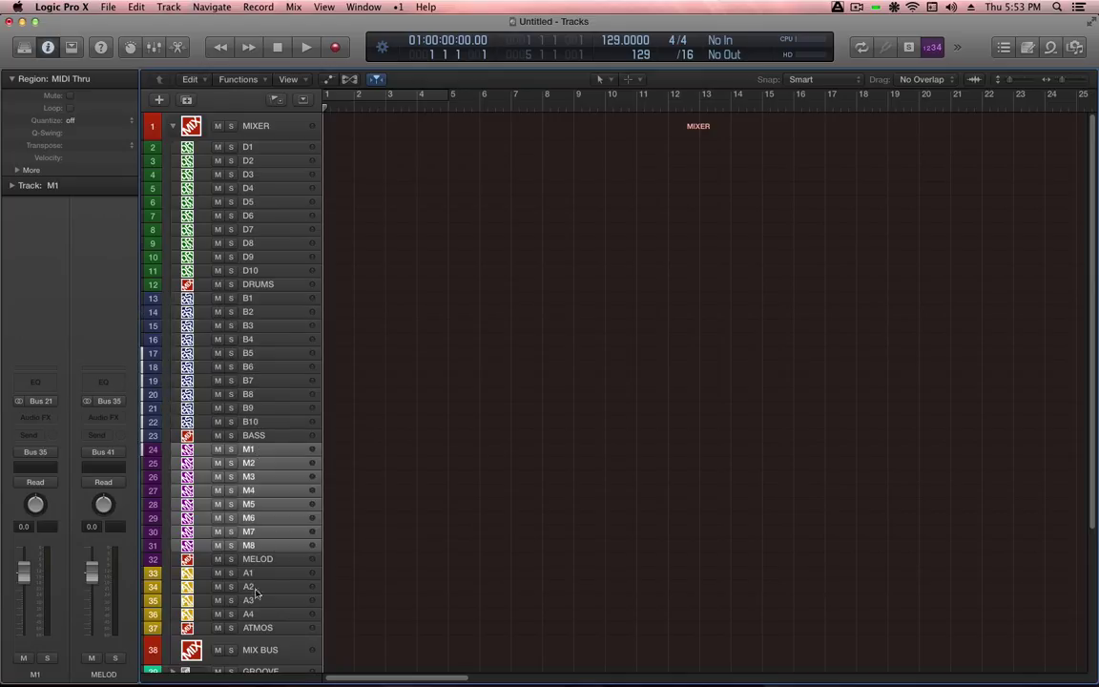
left_click(252, 573)
left_click(260, 612, "shift")
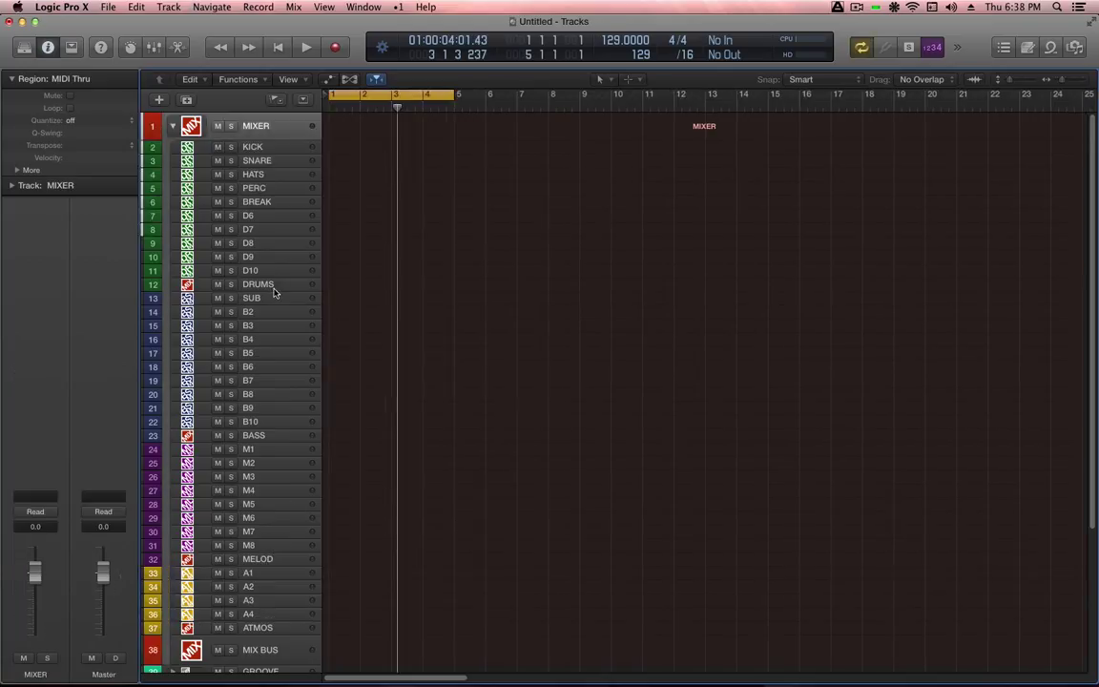
Check the bus routing of the DRUMS, BASS and MELOD groups and of the MIX BUS channel
left_click(273, 286)
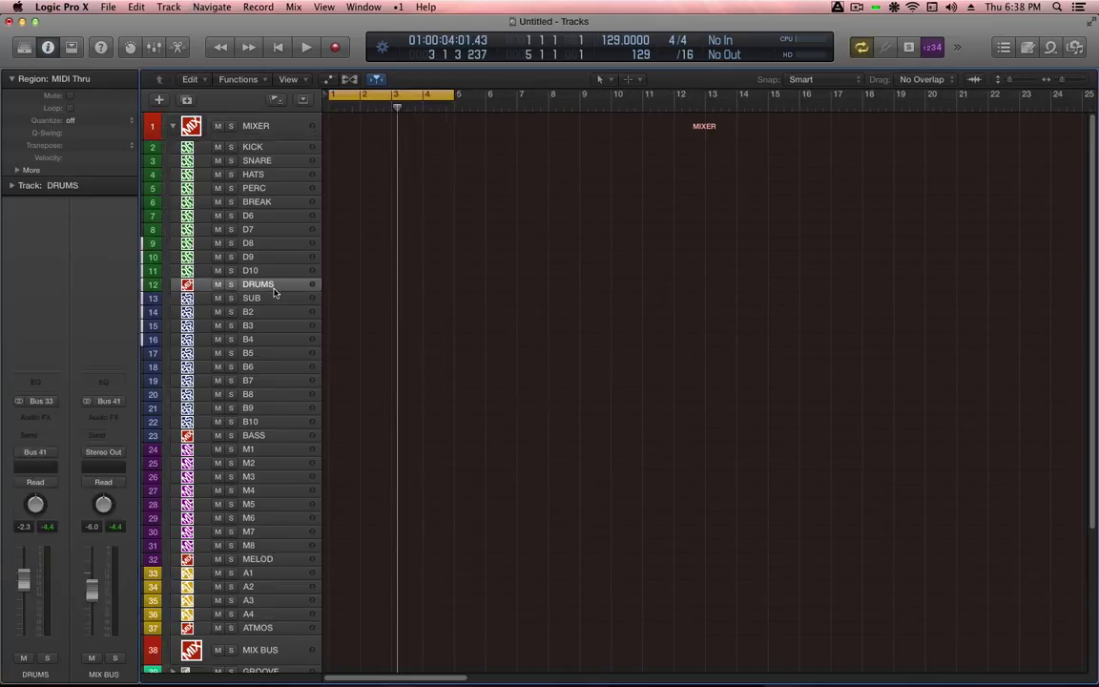
left_click(265, 435)
left_click(259, 559)
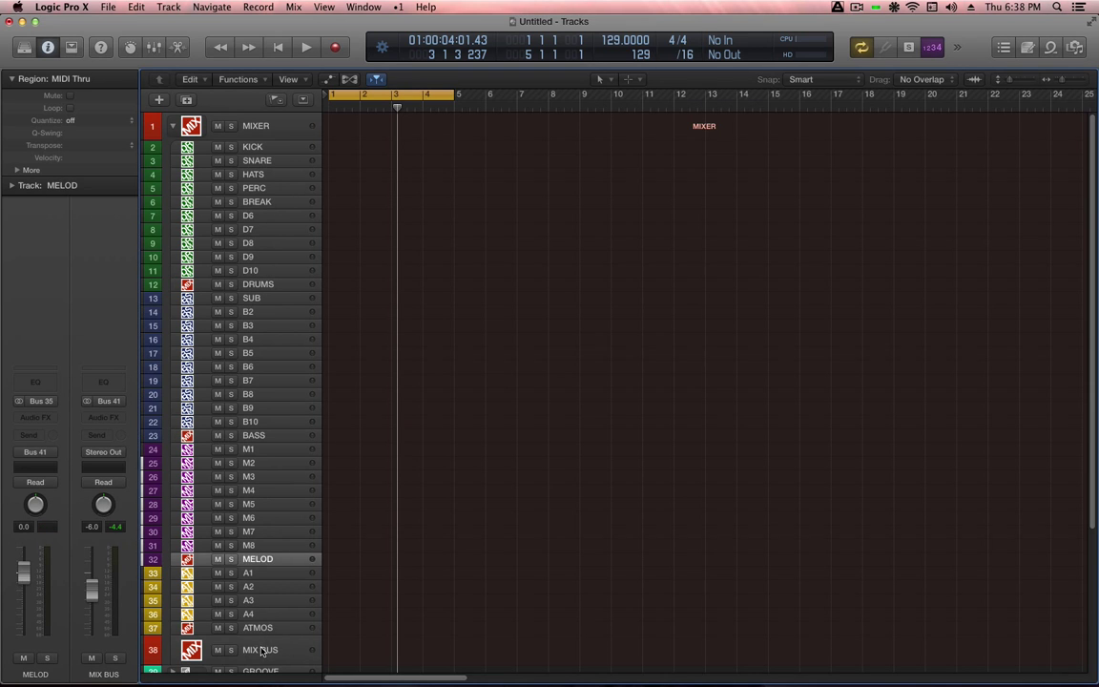
left_click(263, 653)
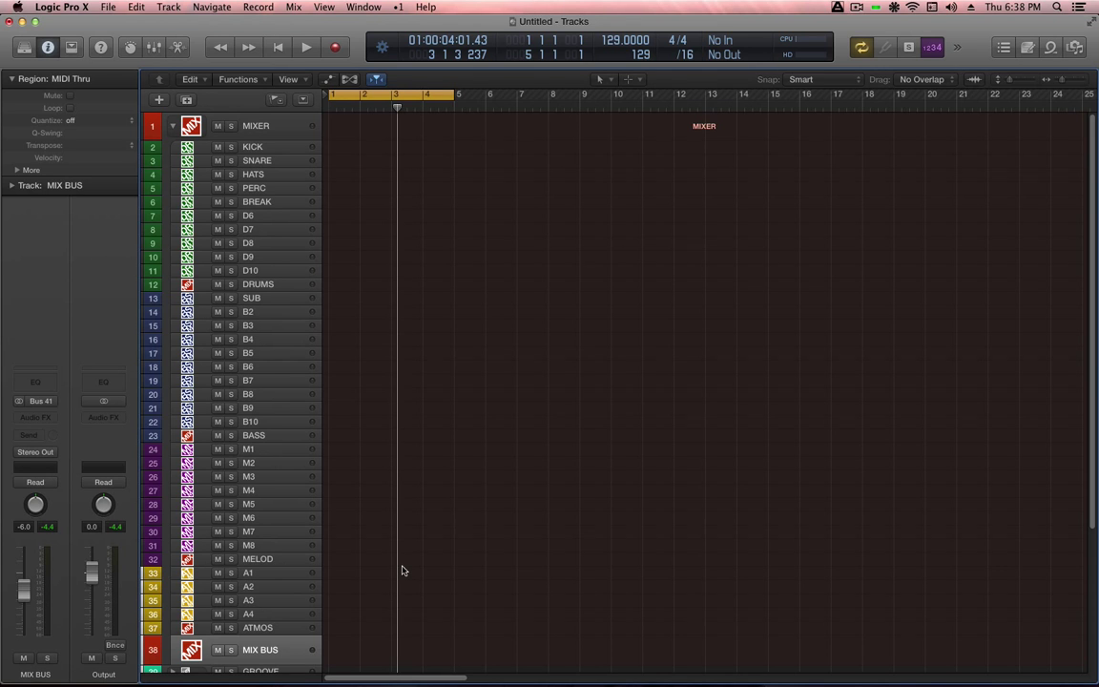
Compare the outputs of the DRUMS, BASS and MELOD groups again and select ATMOS together with MIX BUS
left_click(267, 286)
right_click(258, 435)
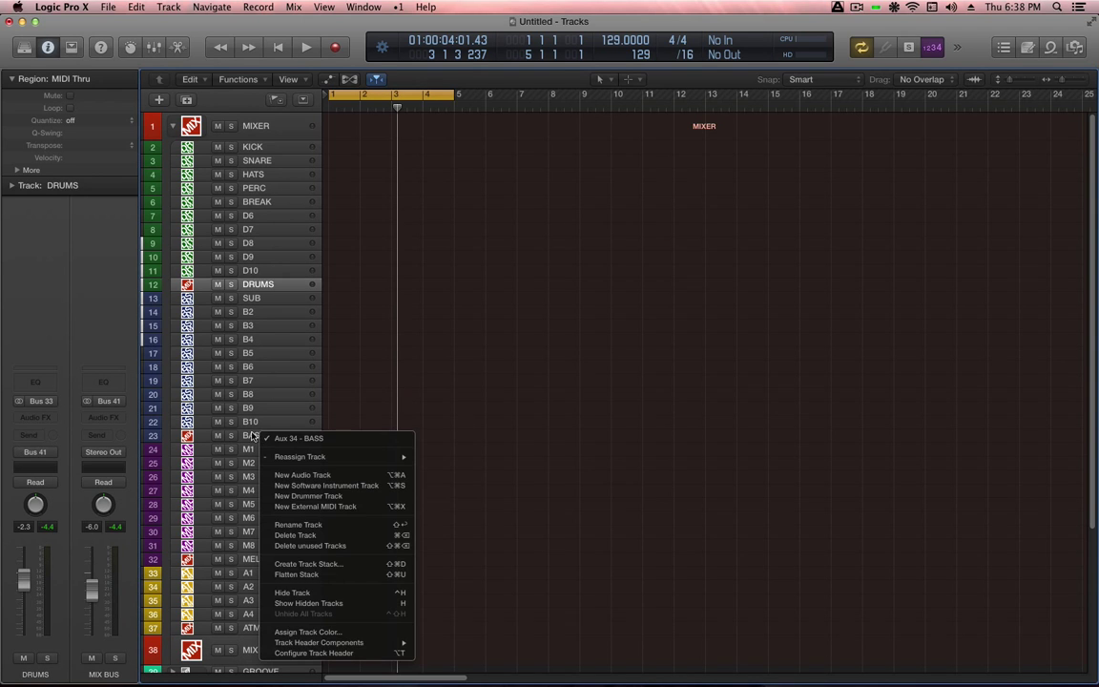
left_click(252, 435)
left_click(255, 436)
left_click(272, 285)
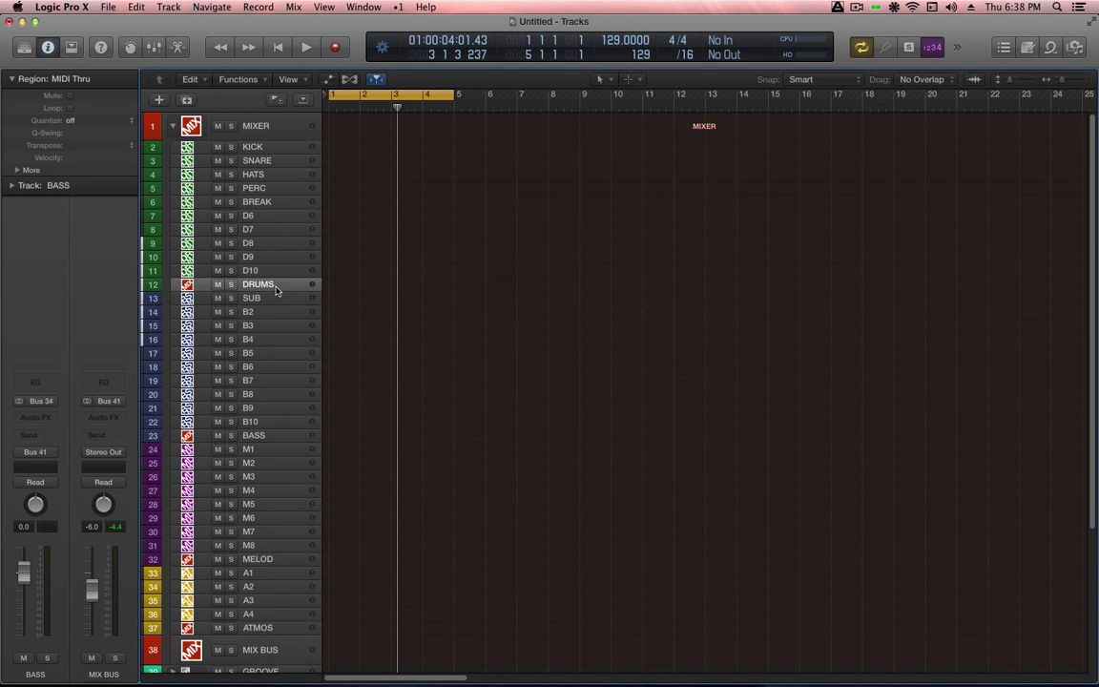
left_click(254, 435)
left_click(269, 561)
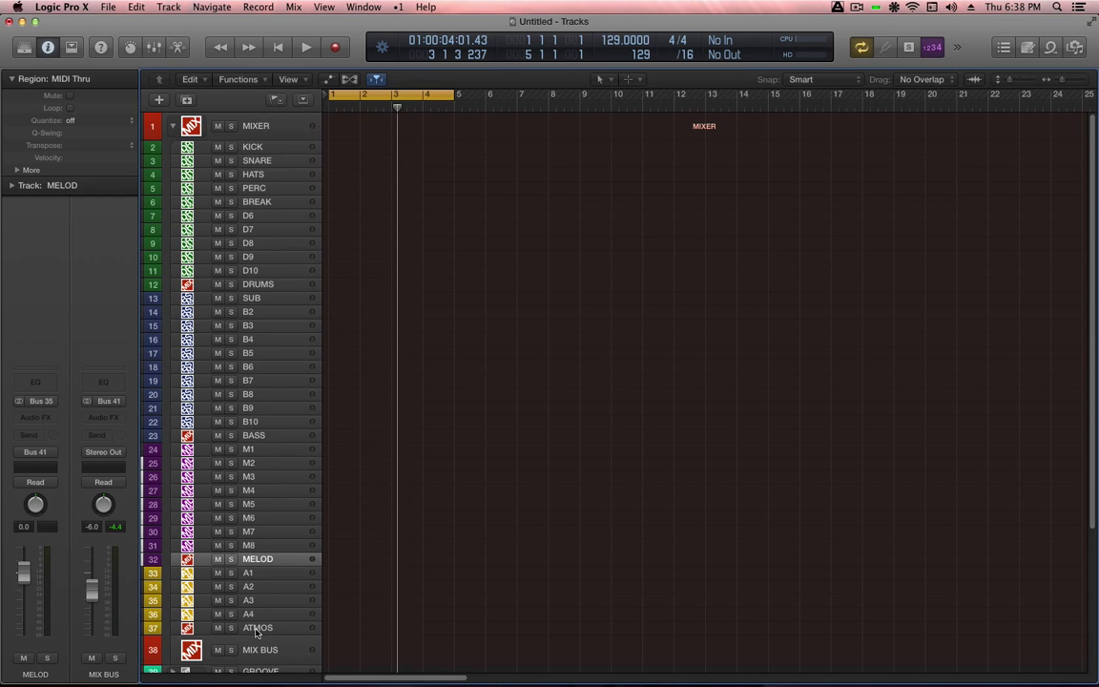
left_click(258, 628)
left_click(258, 660, "shift")
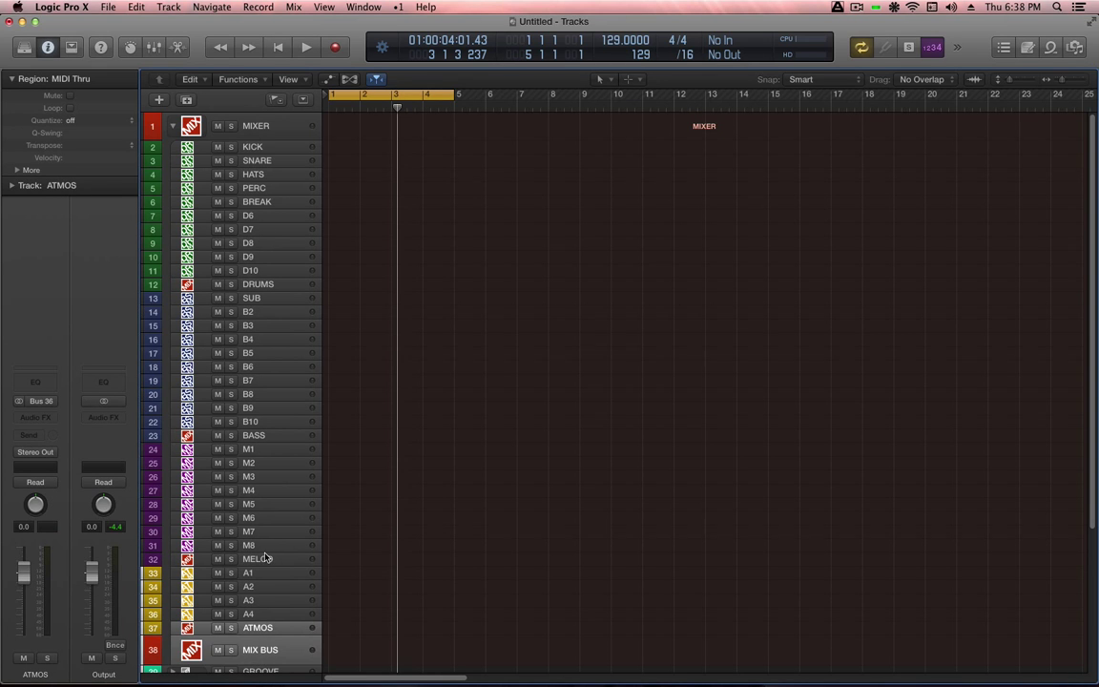
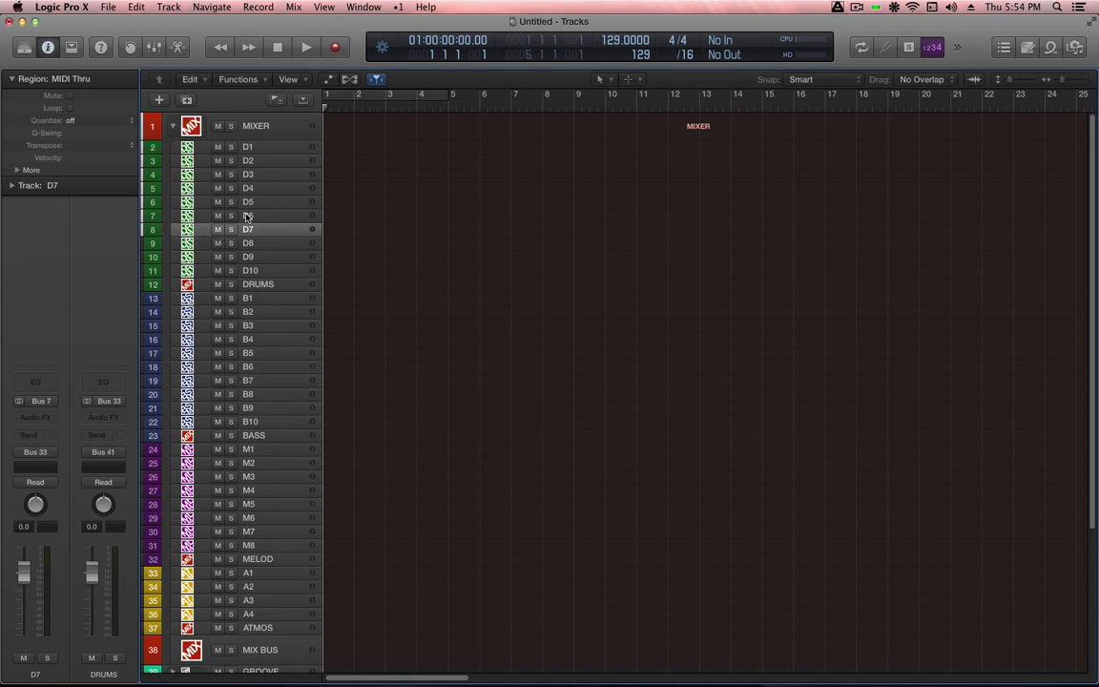
Select the drum channels D1 through D10 in the MIXER stack
left_click(258, 271, "shift")
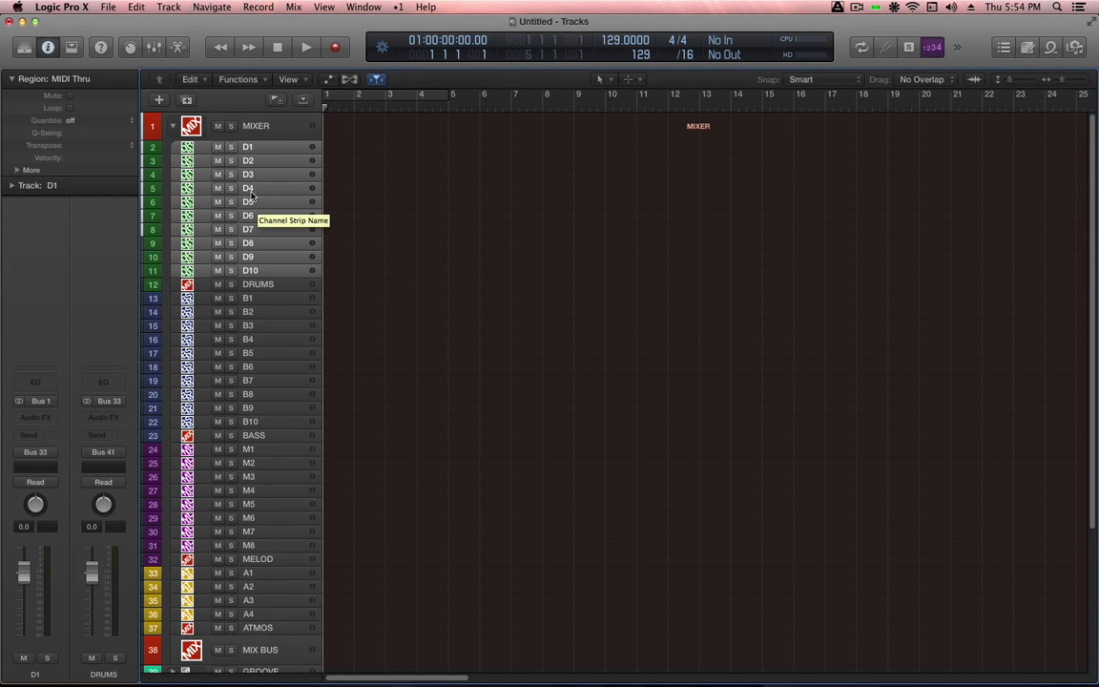
Rename the mixer channels D1 and D2 as KICK and SNARE
left_click(269, 149)
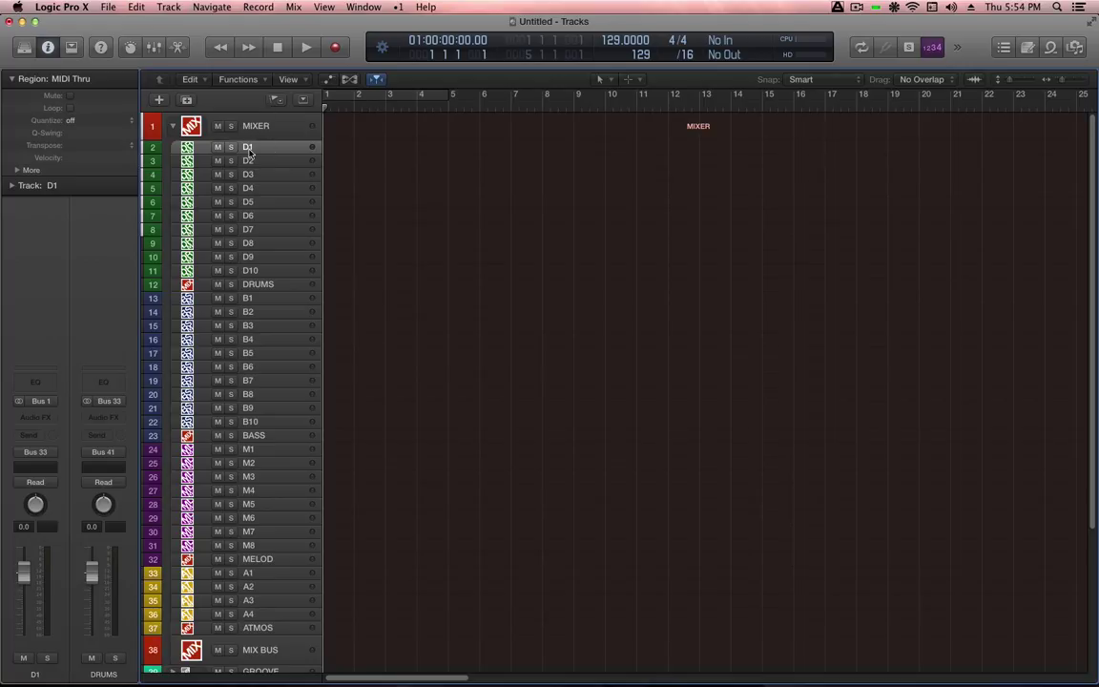
double_click(247, 147)
type("KICK")
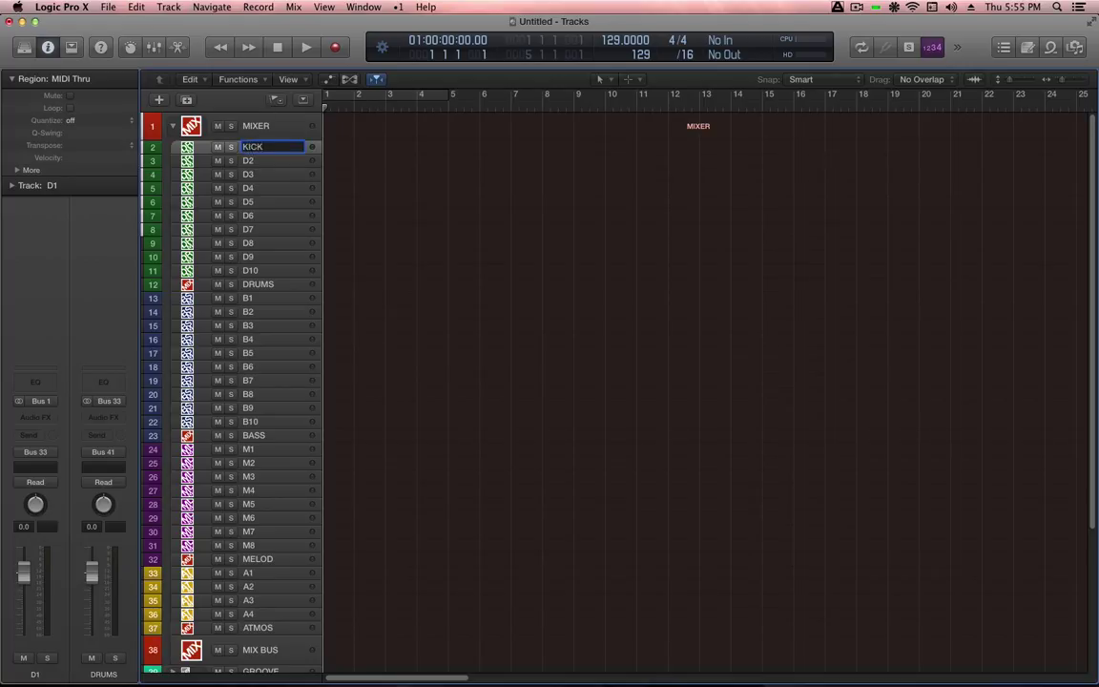
key("Return")
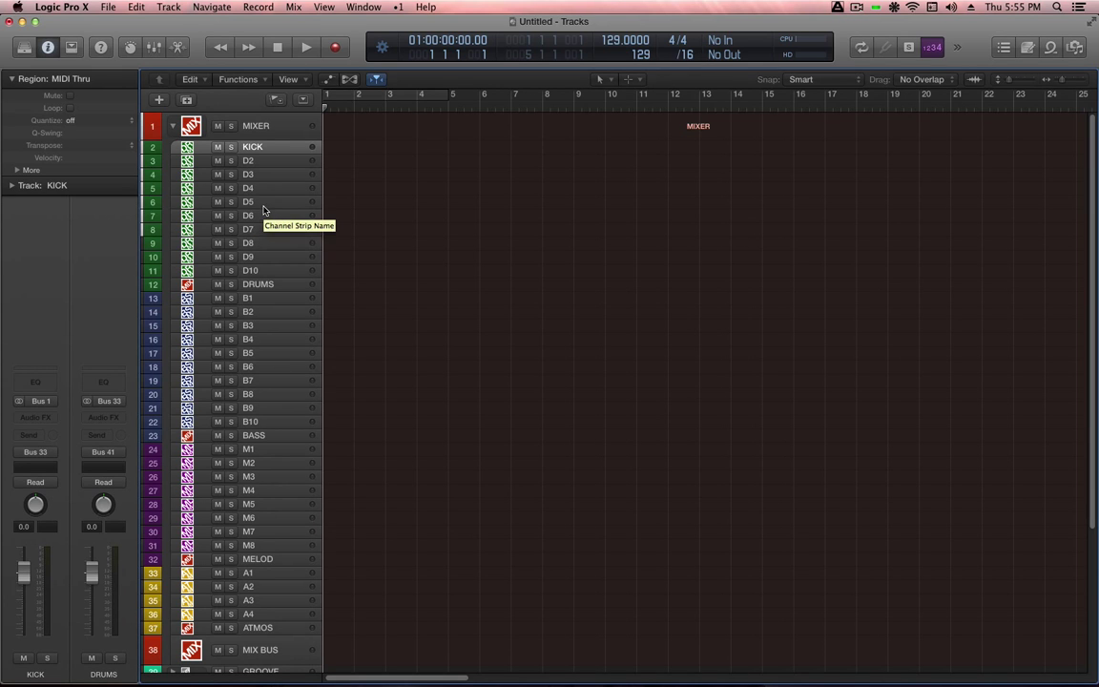
double_click(250, 161)
type("SNARE")
key("Return")
Rename the mixer channels D3, D4 and D5 as HATS, PERC and BREAK, and select the DRUMS group channel
left_click(267, 178)
double_click(267, 178)
type("HATS")
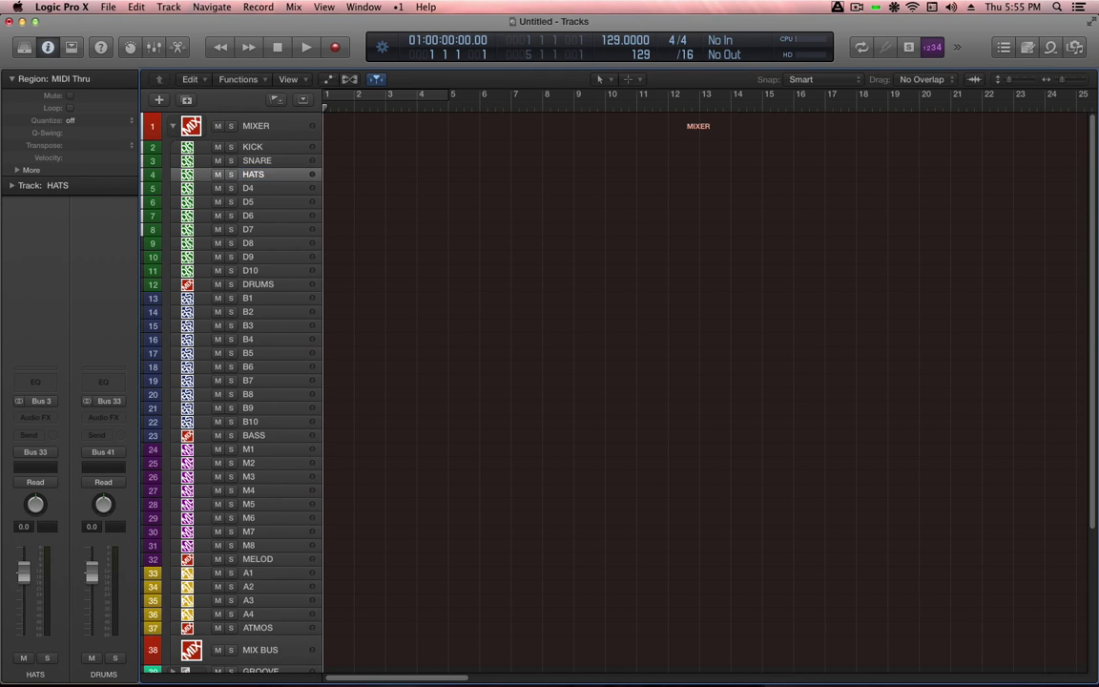
key("Return")
left_click(239, 190)
double_click(239, 190)
type("PERC")
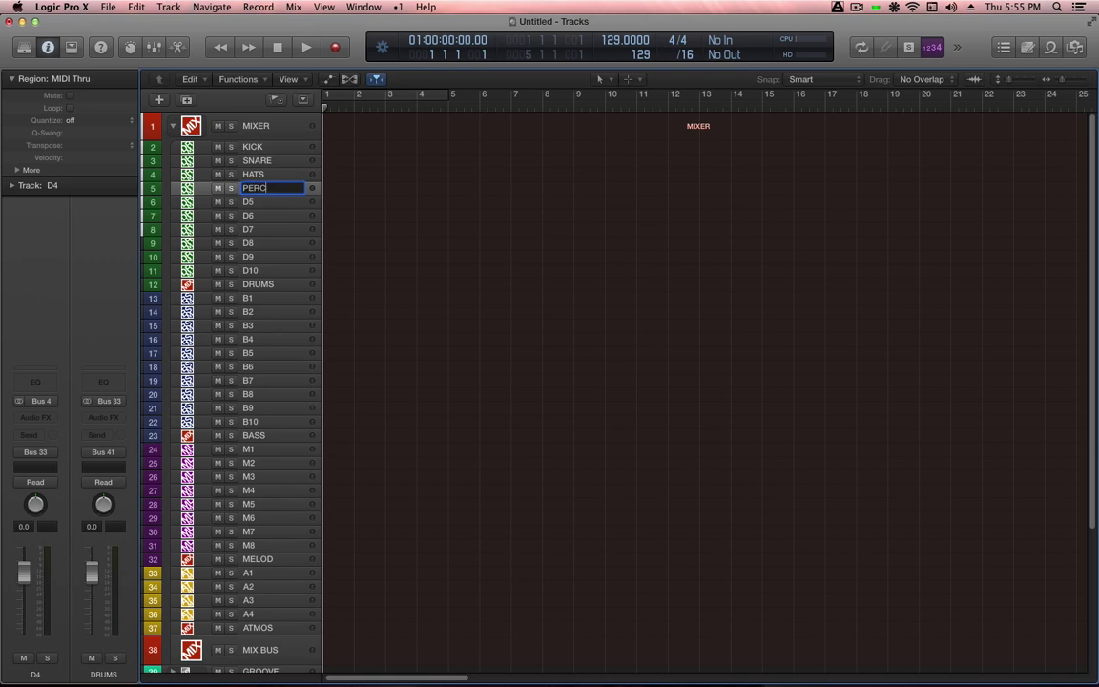
key("Tab")
type("BREAK")
key("Return")
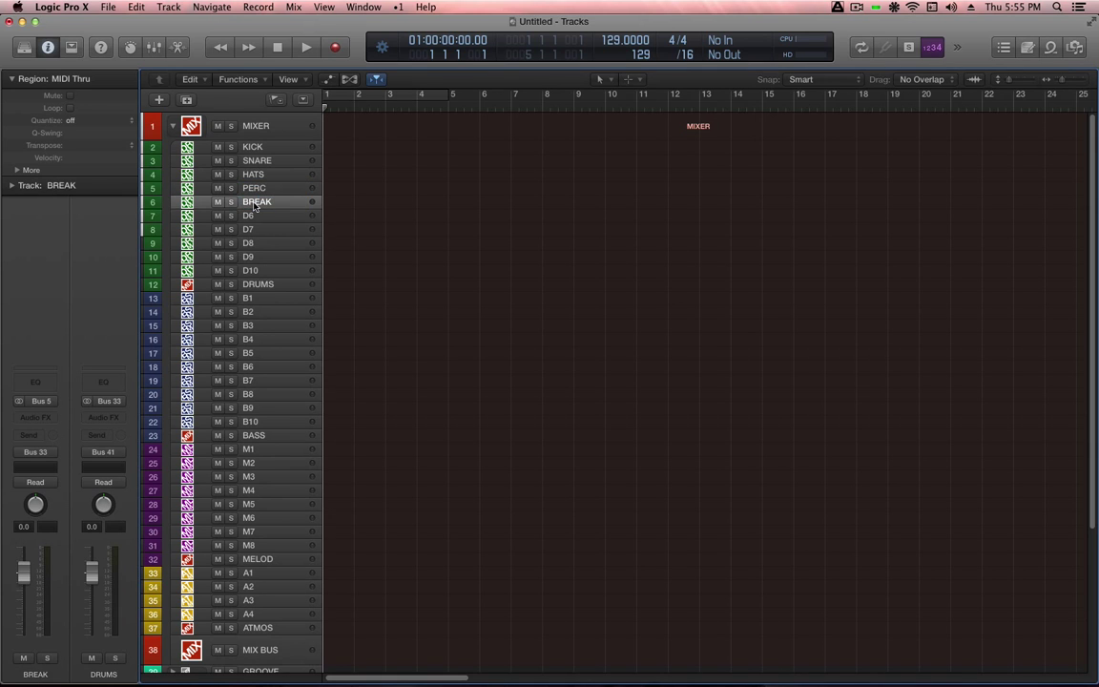
left_click(259, 288)
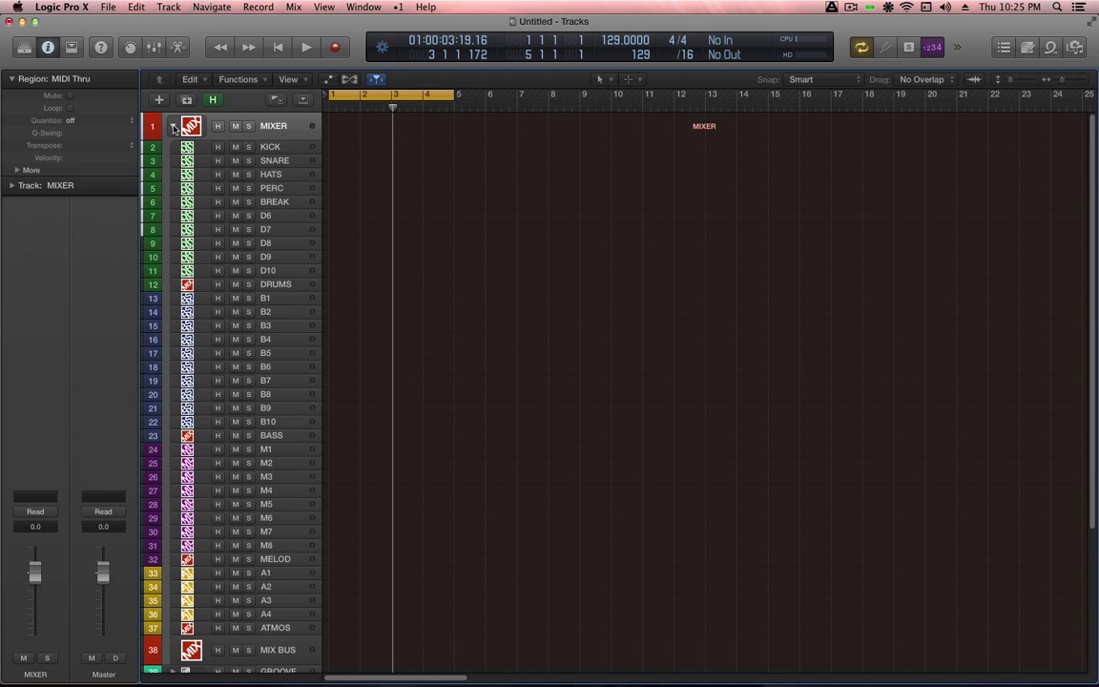
Collapse the MIXER stack, select the MASCHINE stack and enlarge the track heights
left_click(172, 127)
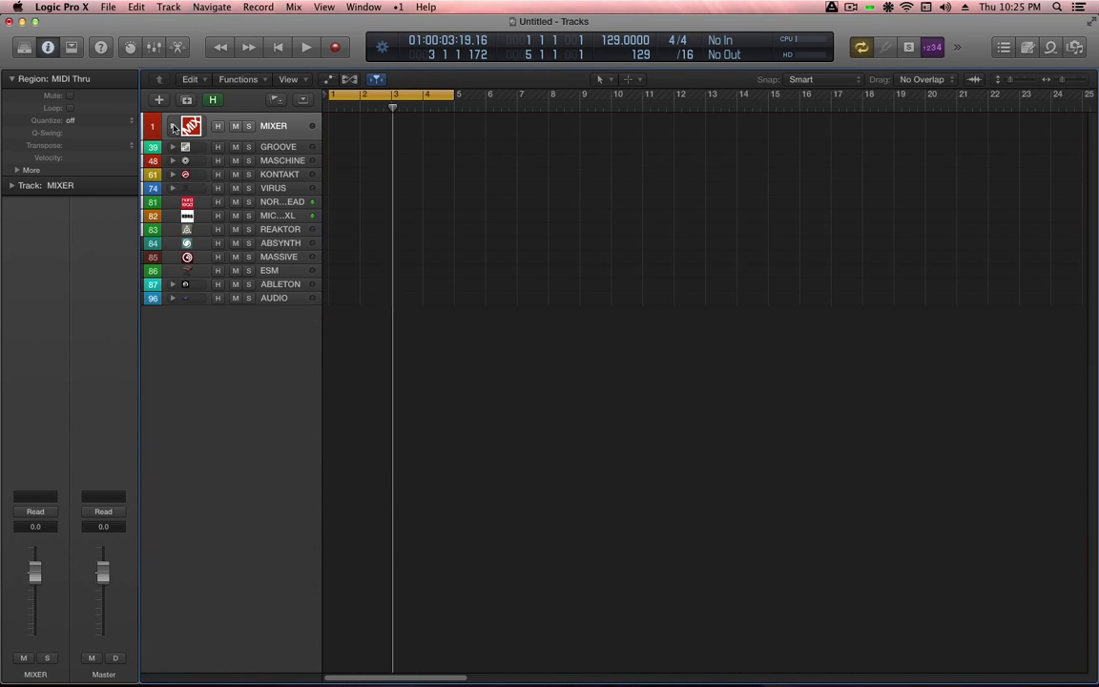
left_click(272, 160)
key("super+Down")
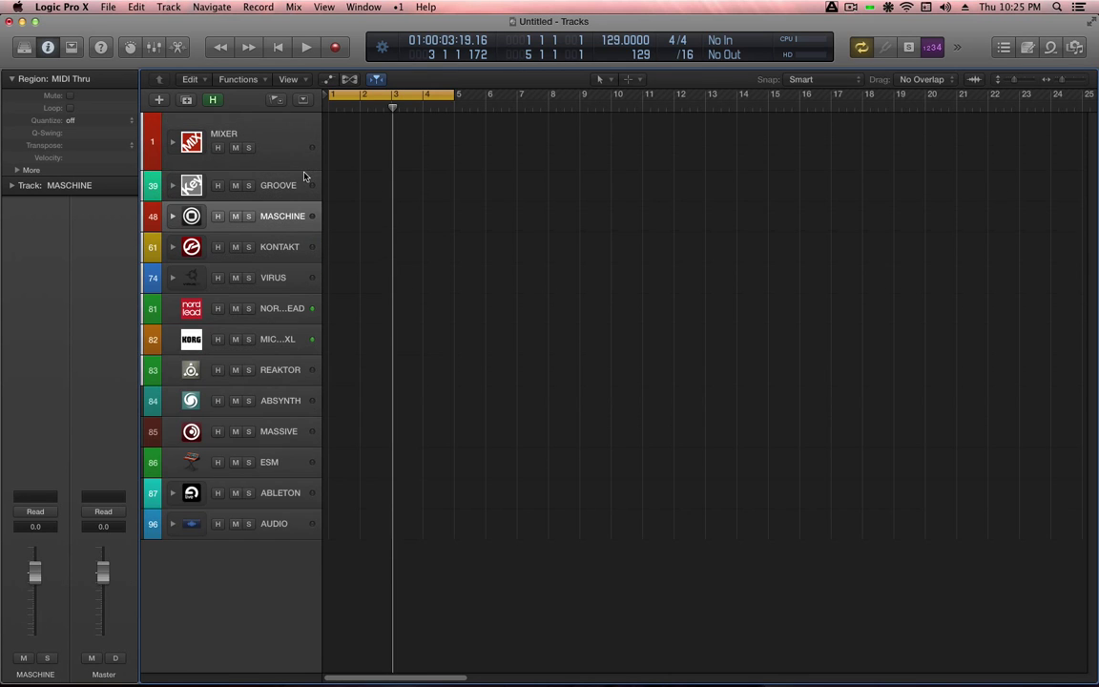
Expand the MASCHINE stack and open the Maschine 2 instrument on its MASCHINE track
left_click(173, 216)
left_click(298, 367)
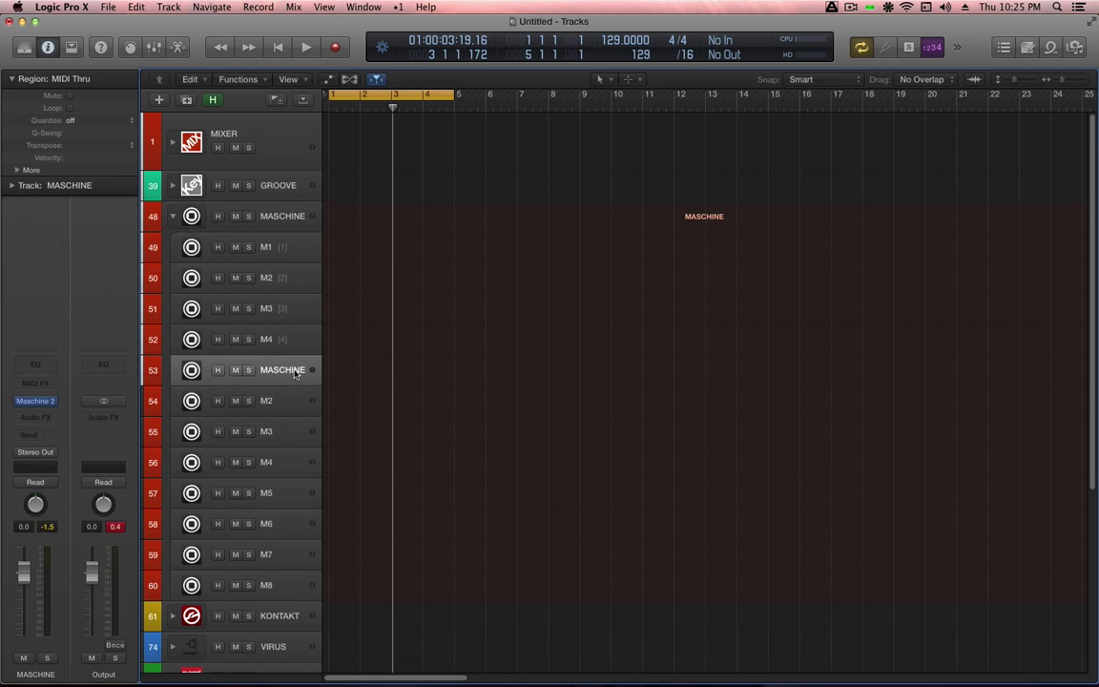
left_click(40, 404)
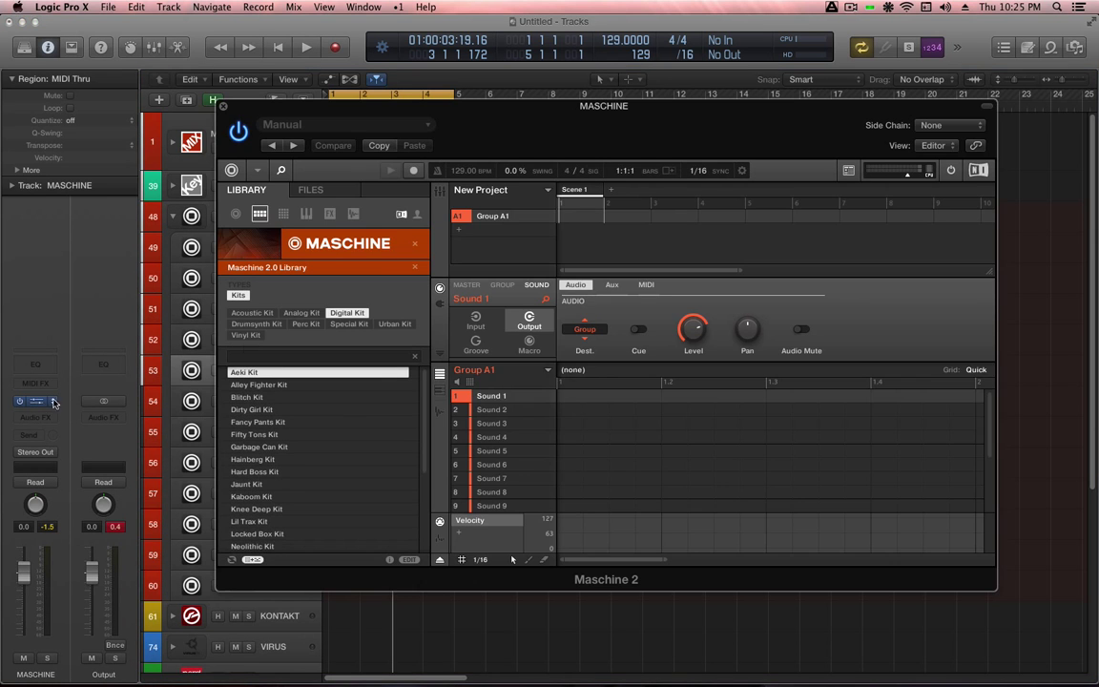
left_click_drag(461, 101, 422, 113)
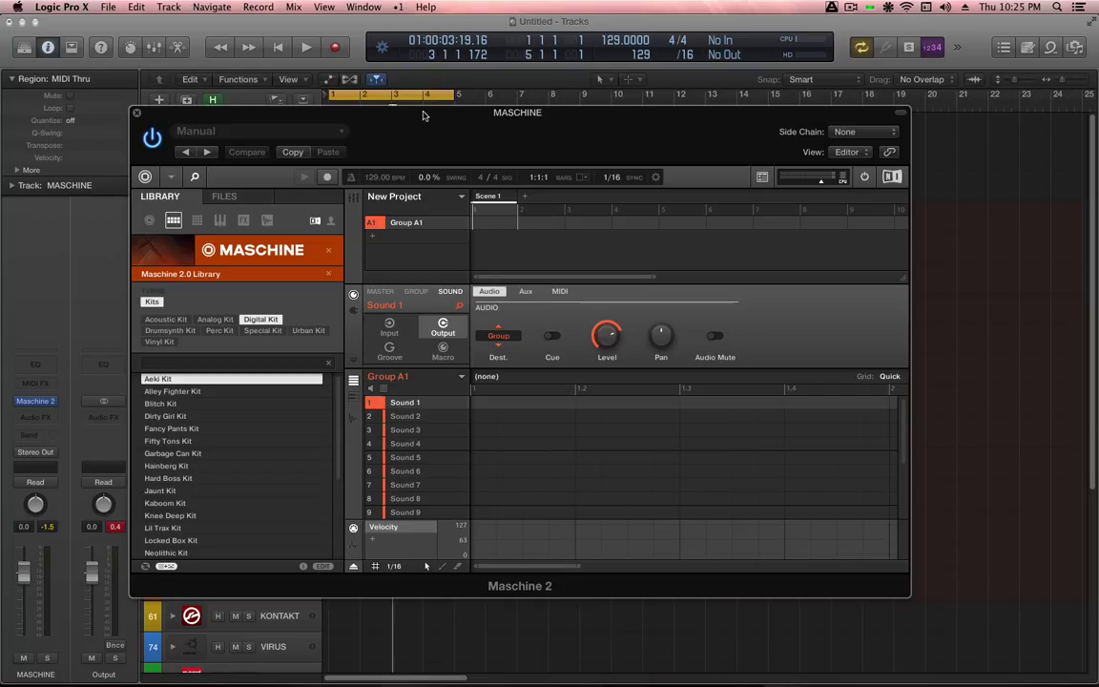
Load the Garbage Can Kit from Maschine's Digital Kit list and play its pattern briefly
key("Down")
key("Down")
key("Down")
key("Down")
key("Down")
key("Down")
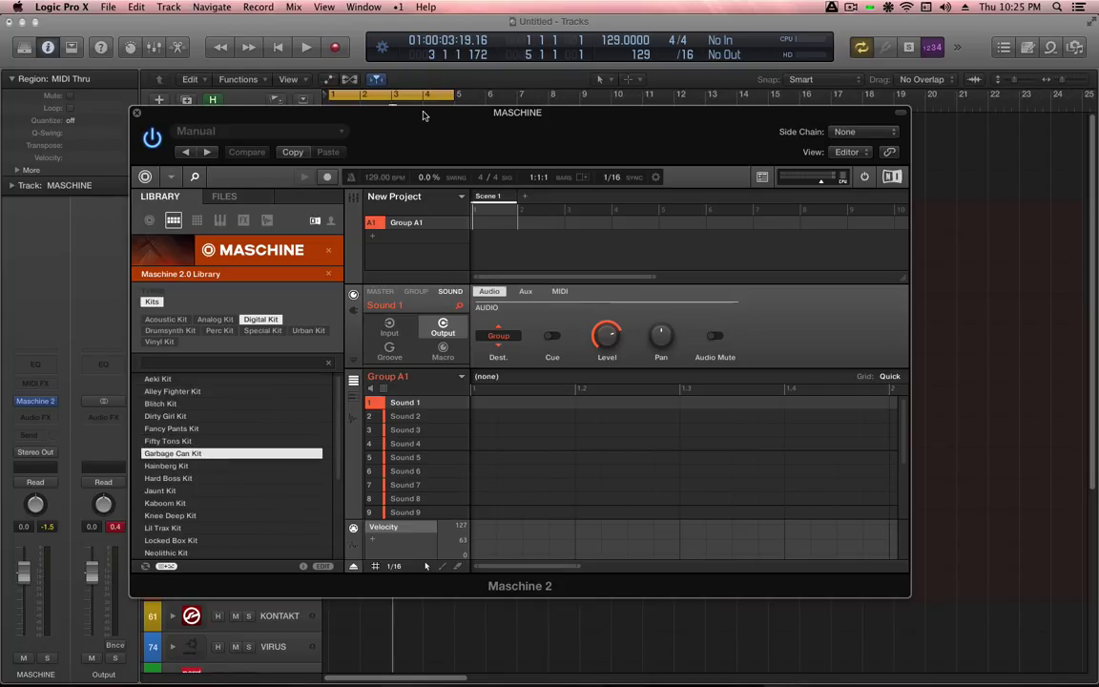
key("Return")
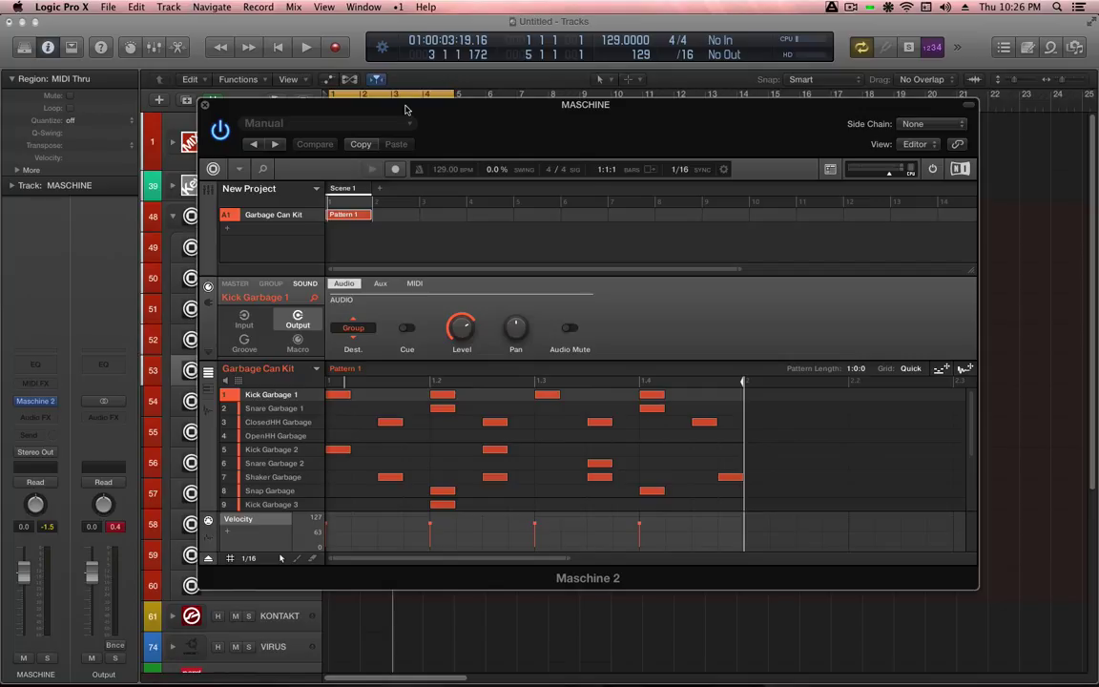
key("space")
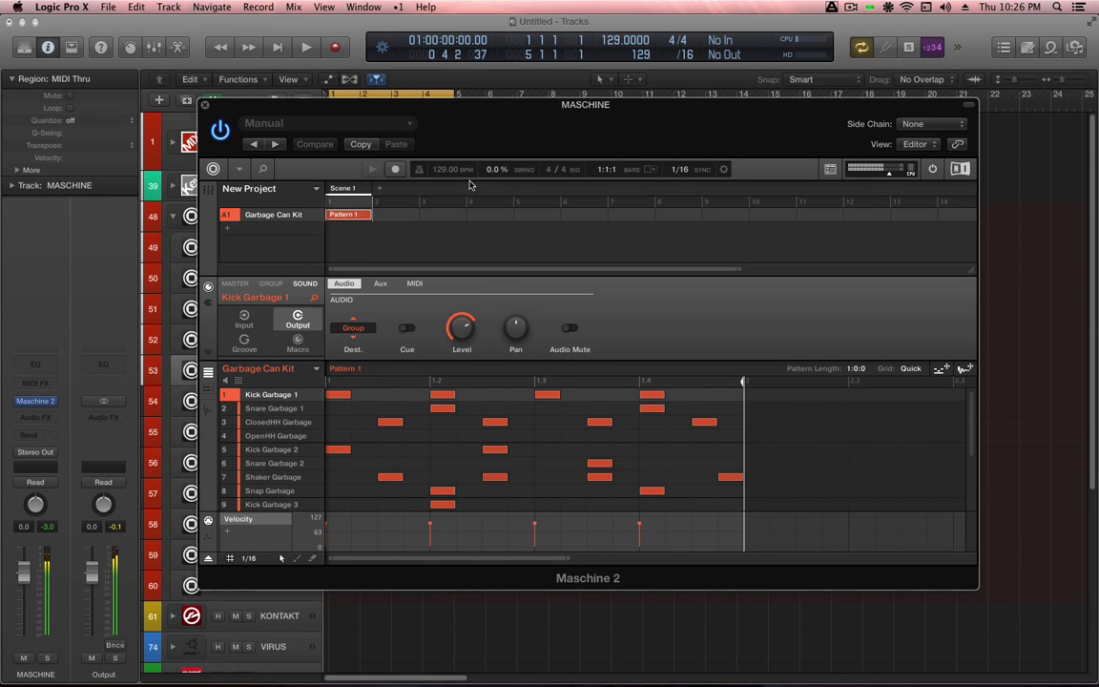
key("space")
Set the output destination of the Kick Garbage 1 sound to an external output and move the Maschine window clear of the track list
left_click_drag(445, 109, 450, 135)
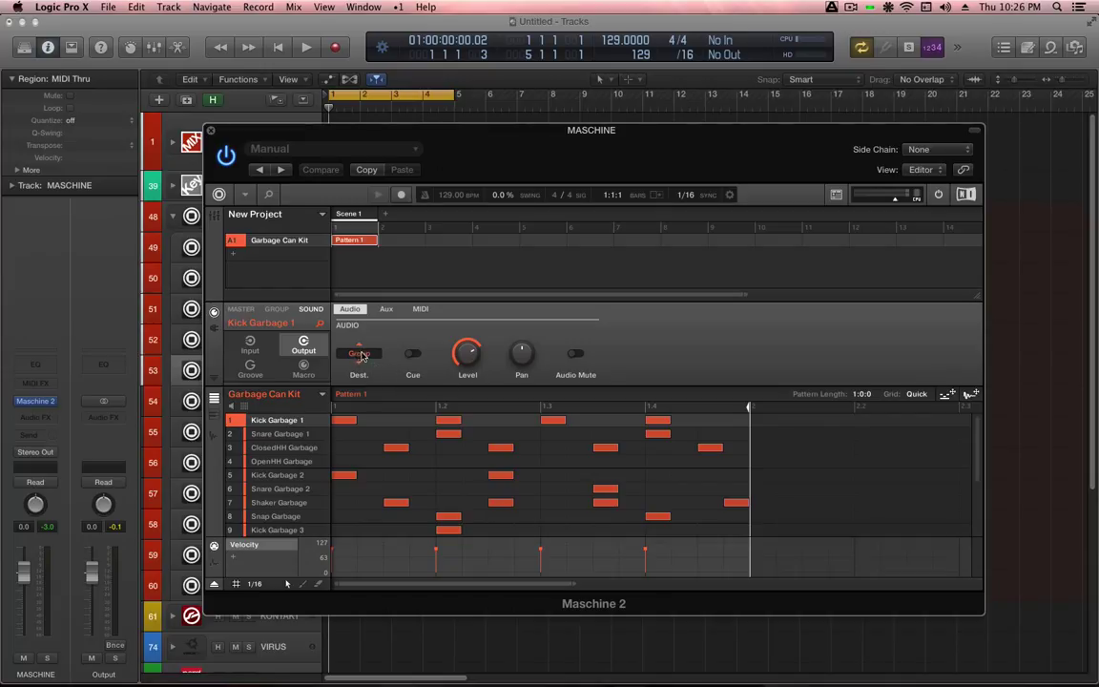
left_click_drag(362, 356, 360, 366)
left_click_drag(354, 133, 502, 113)
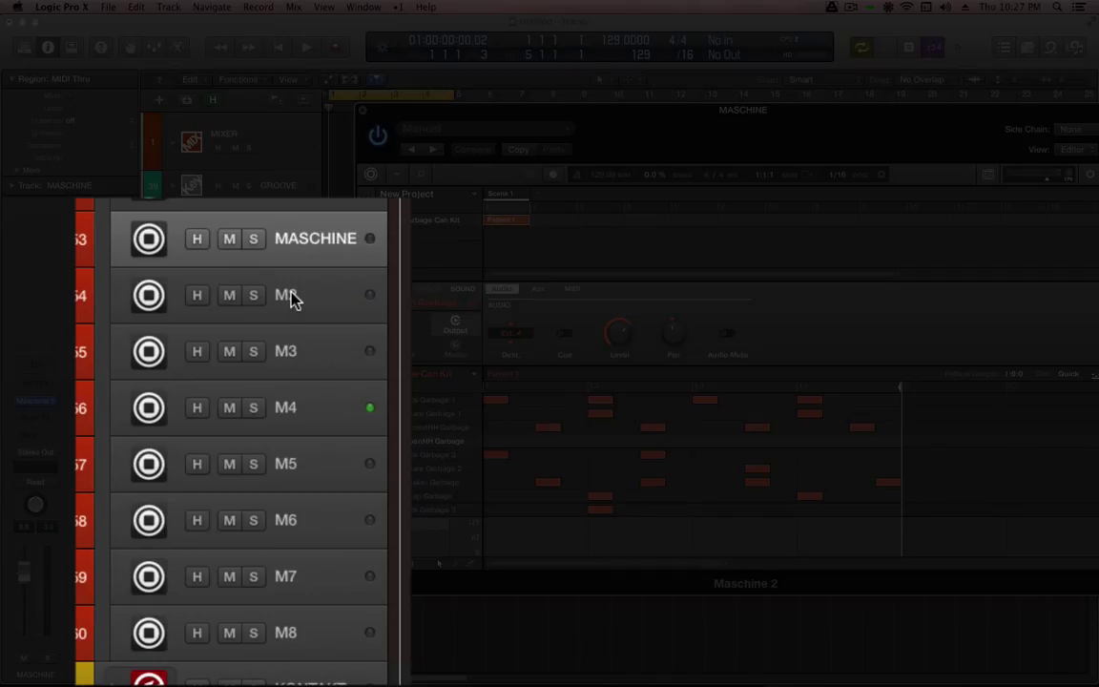
Rename the Maschine output tracks M2, M3 and M4 as KICK, SNARE and HATS
double_click(286, 296)
type("KICK")
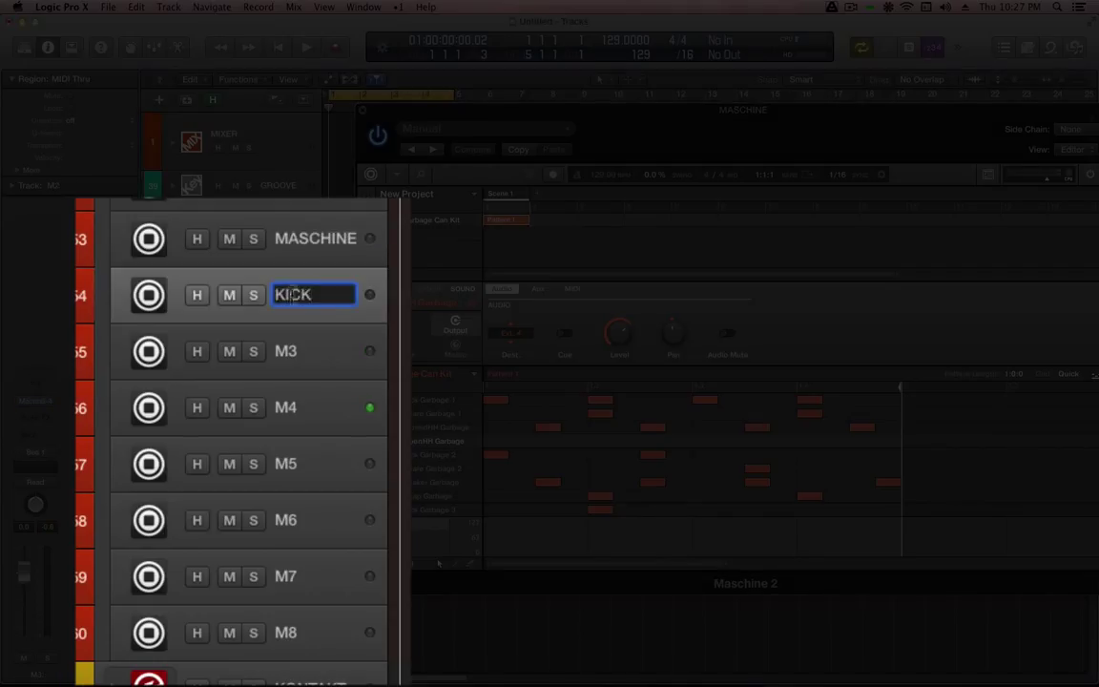
key("Return")
double_click(282, 352)
type("SNARE")
key("Return")
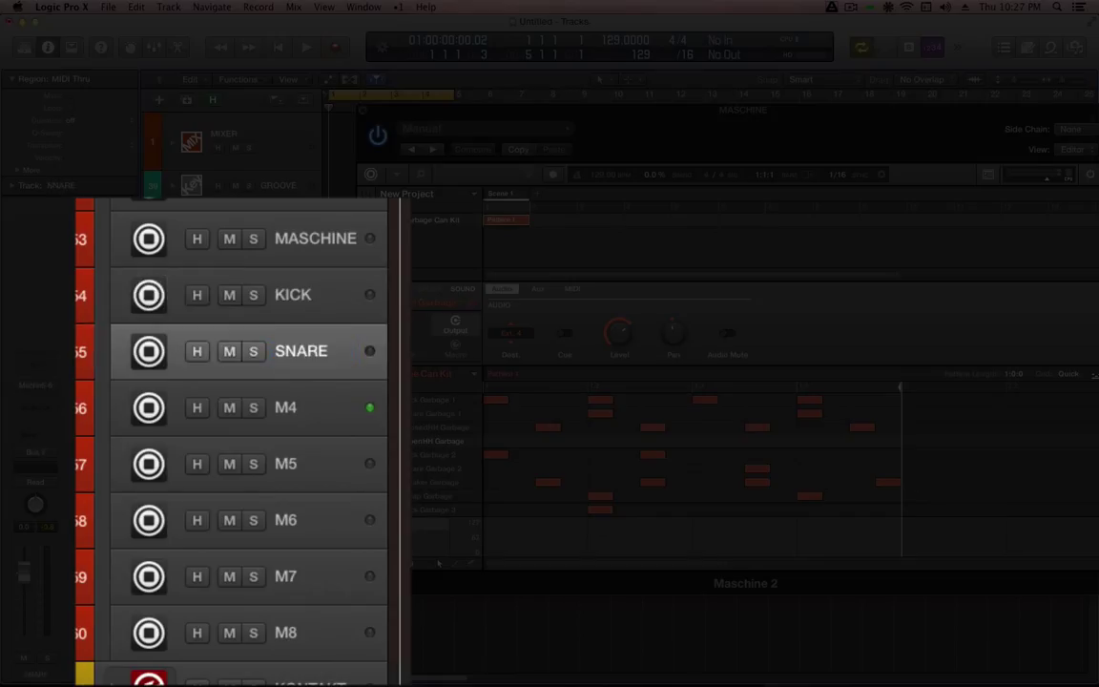
double_click(288, 412)
type("HATS")
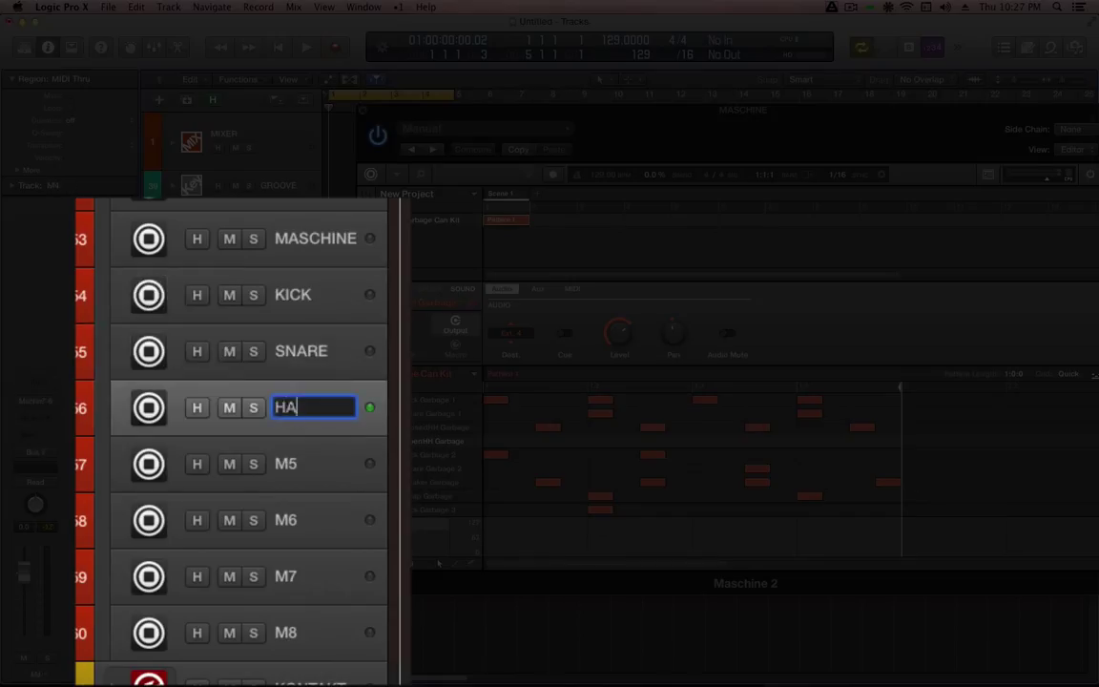
key("Return")
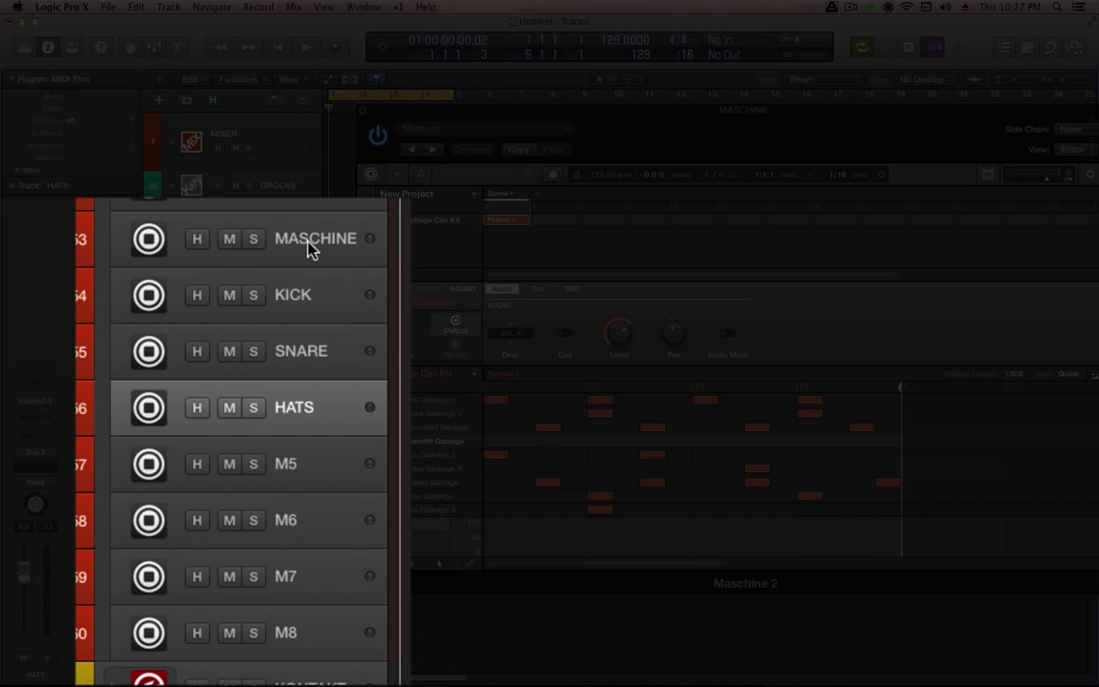
Audition the separate Maschine outputs by soloing KICK, SNARE and HATS in turn during playback, and stop playback
left_click(307, 246)
left_click(253, 295)
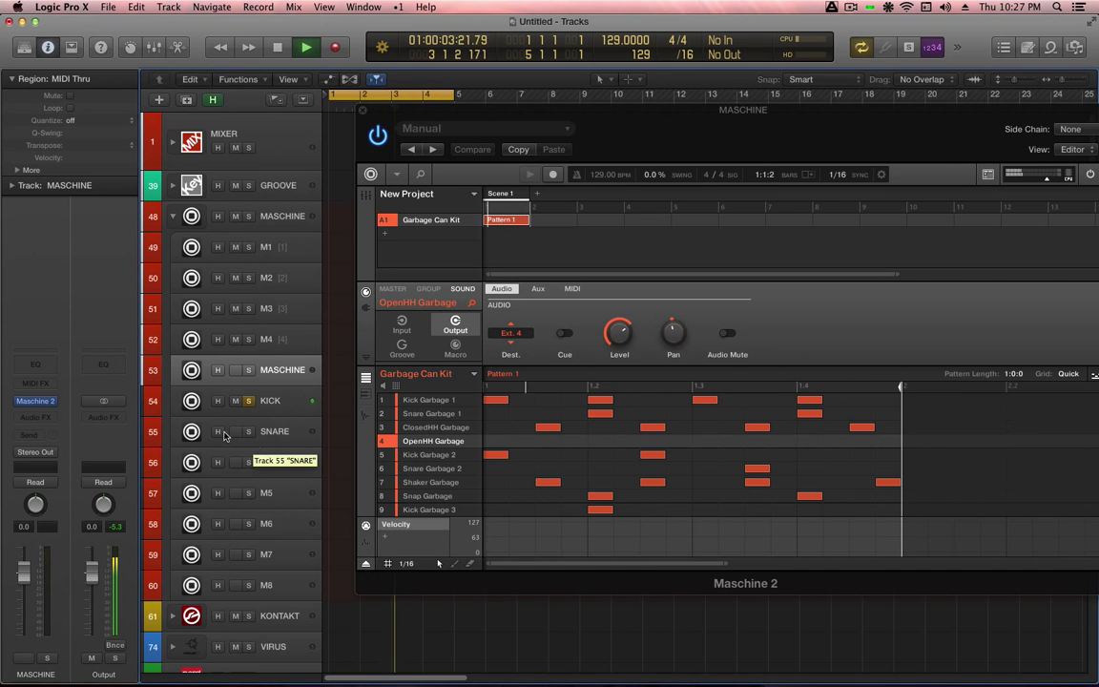
left_click(248, 402)
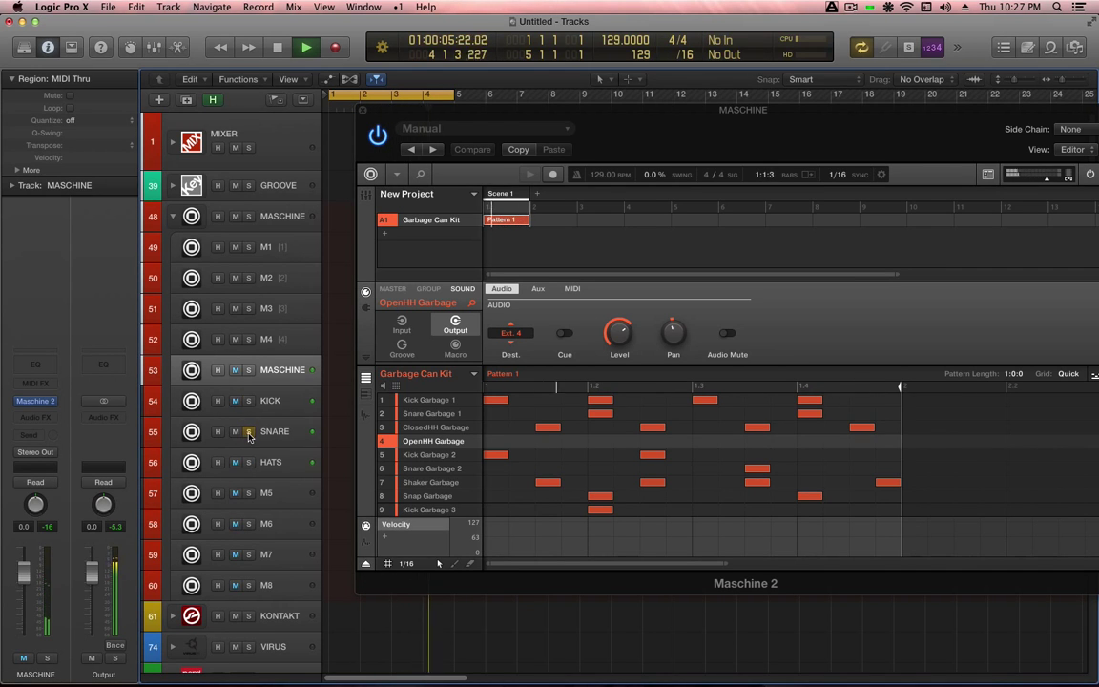
left_click(249, 433)
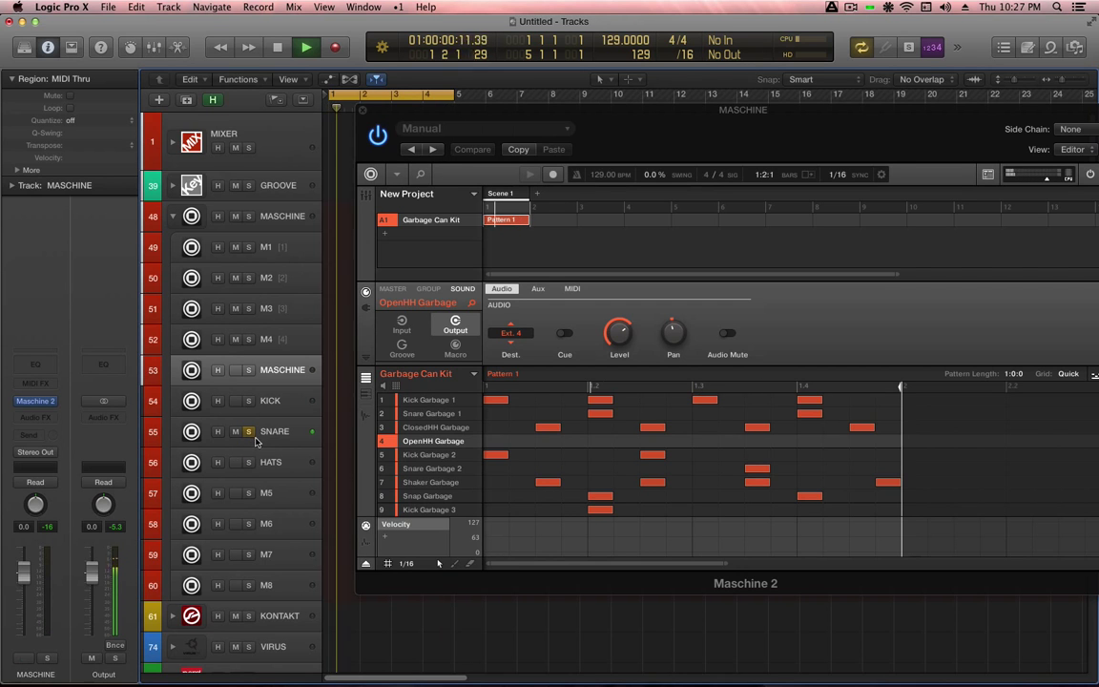
left_click(247, 463)
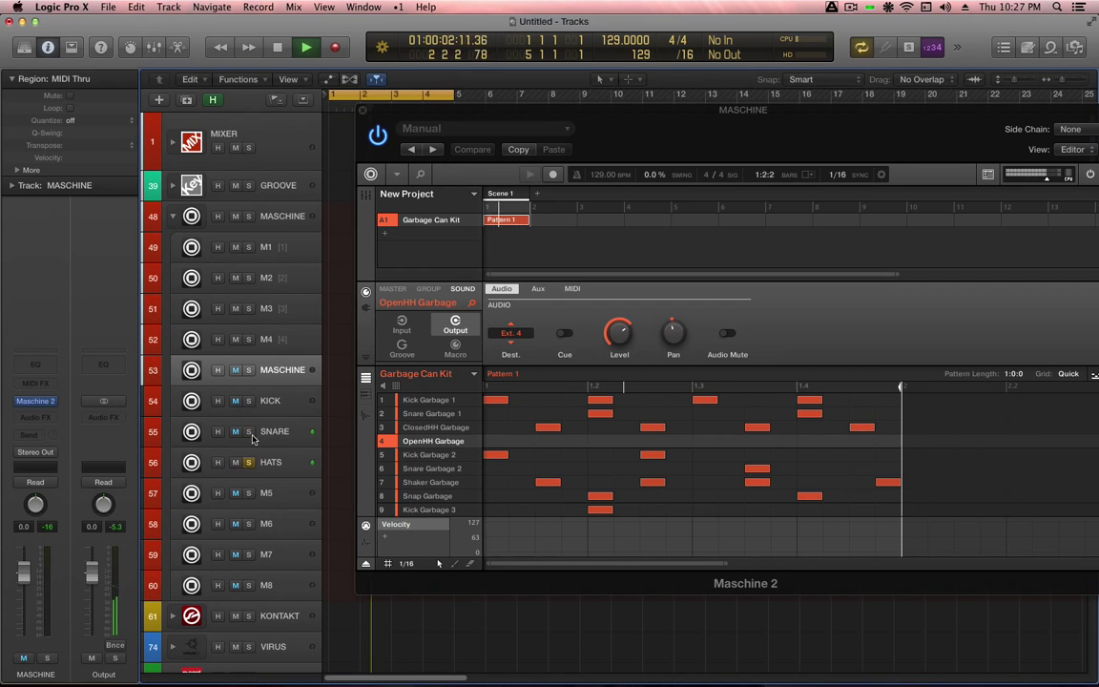
key("space")
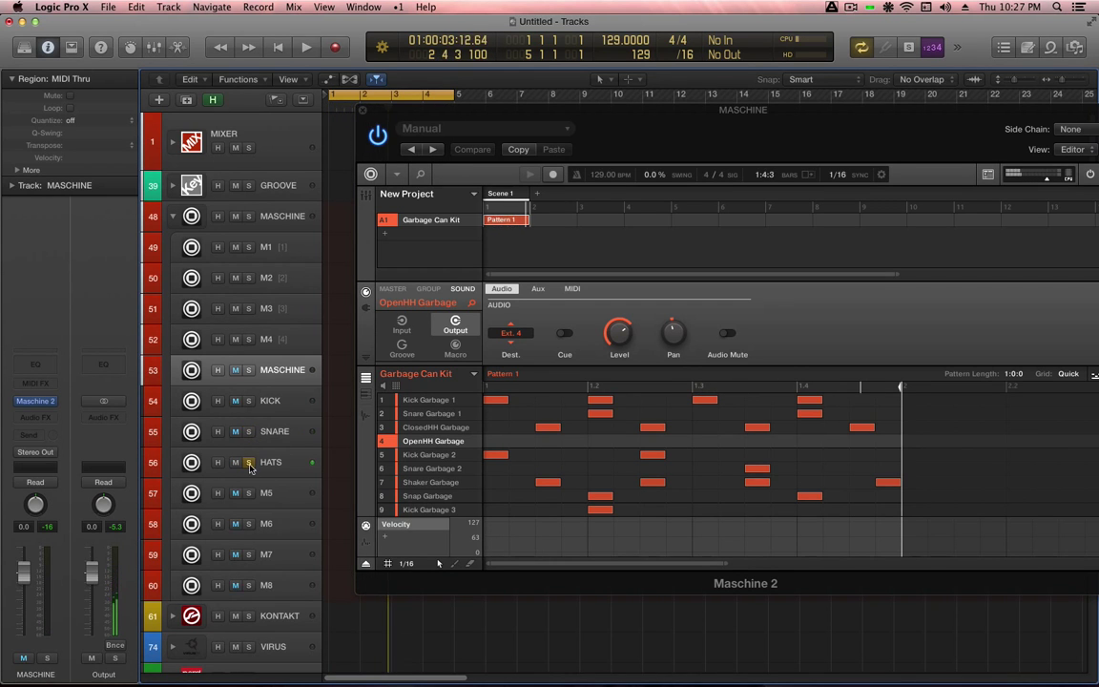
Show the mixer and assign Bus 1 (KICK) as the output of the Maschine KICK channel
left_click(259, 416)
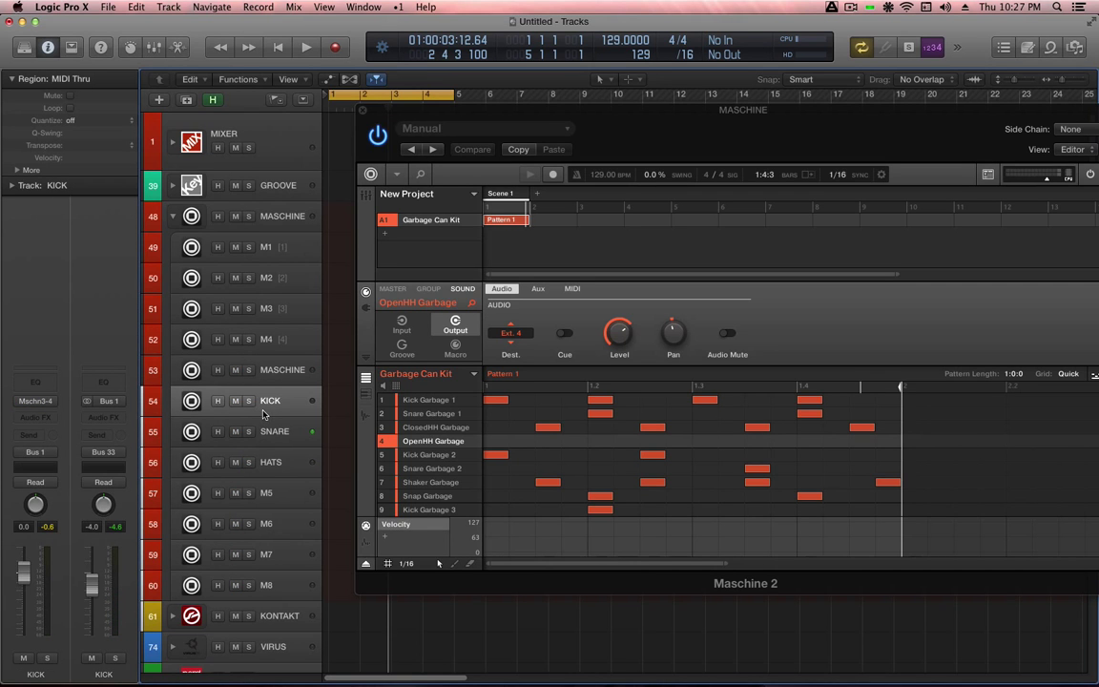
key("x")
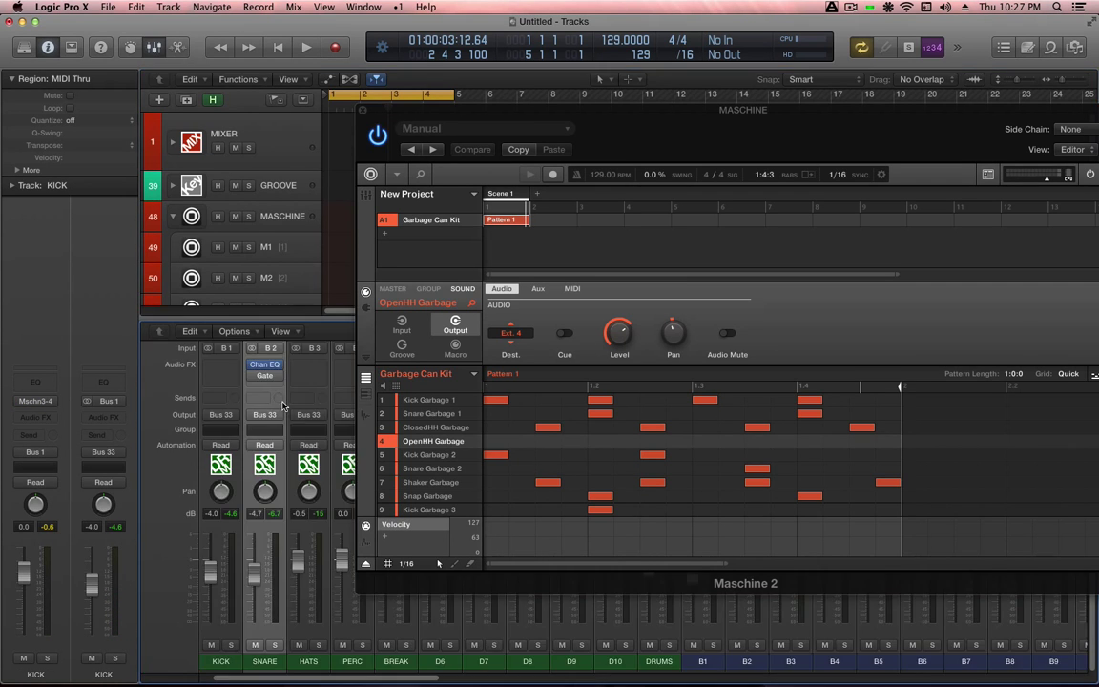
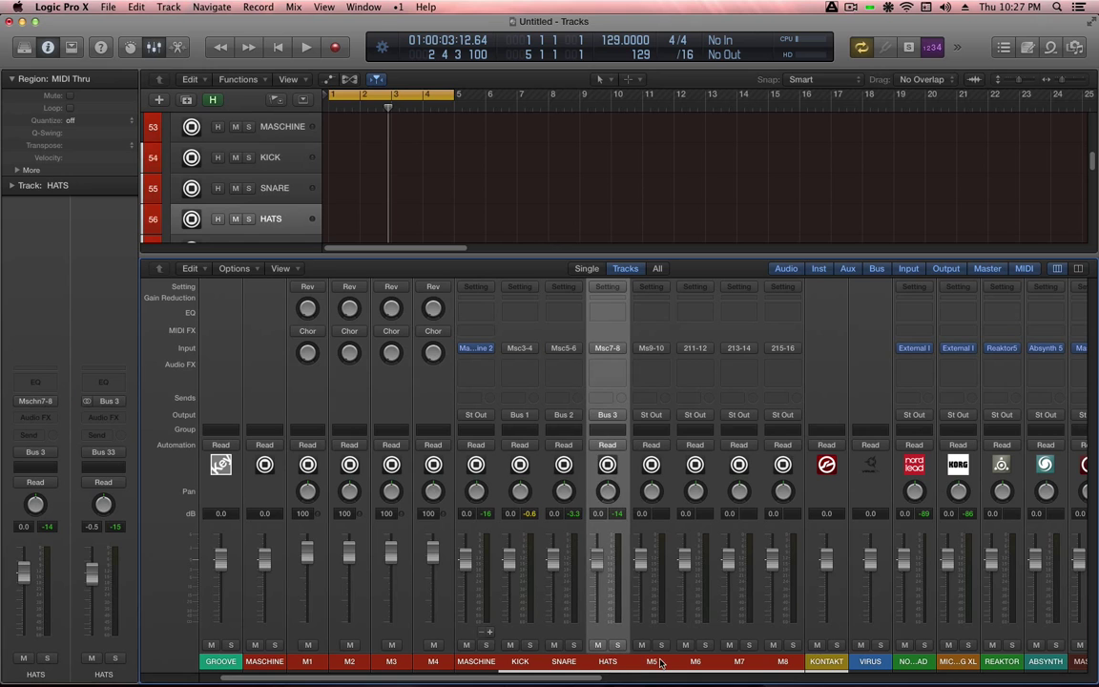
left_click(524, 661)
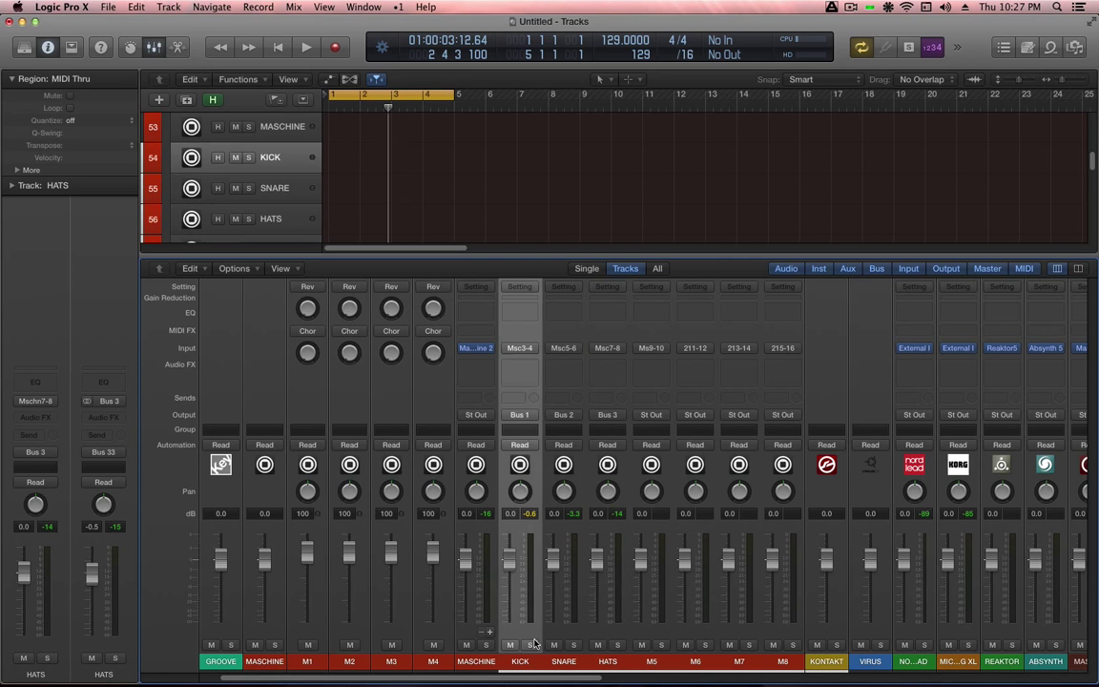
left_click(527, 414)
mouse_move(563, 461)
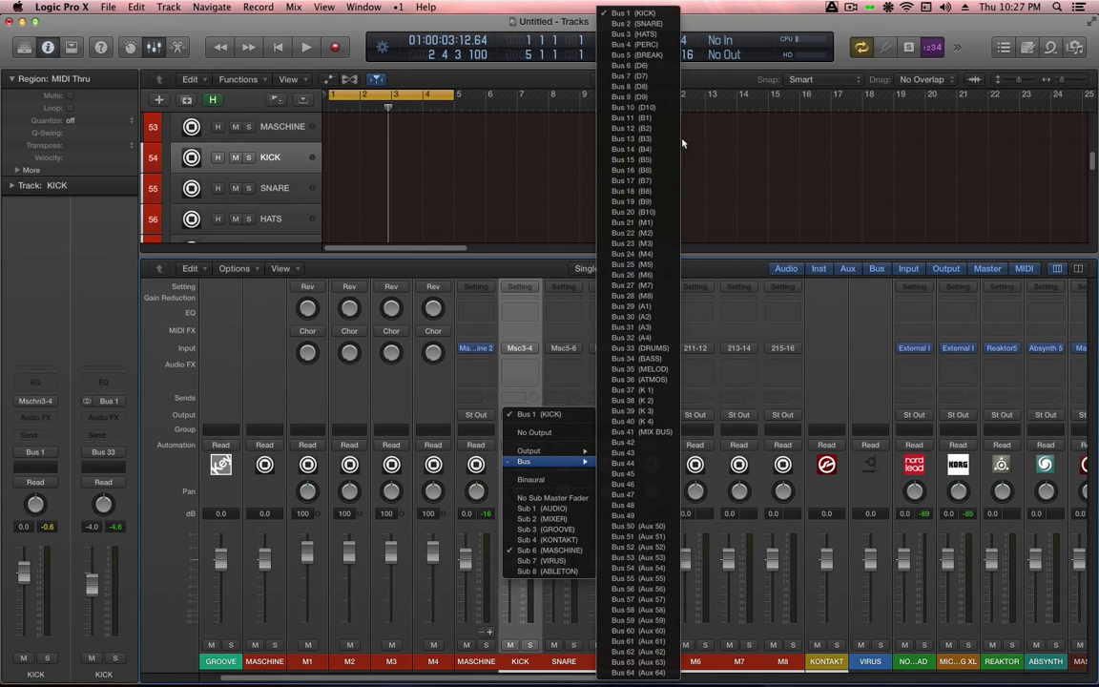
left_click(598, 228)
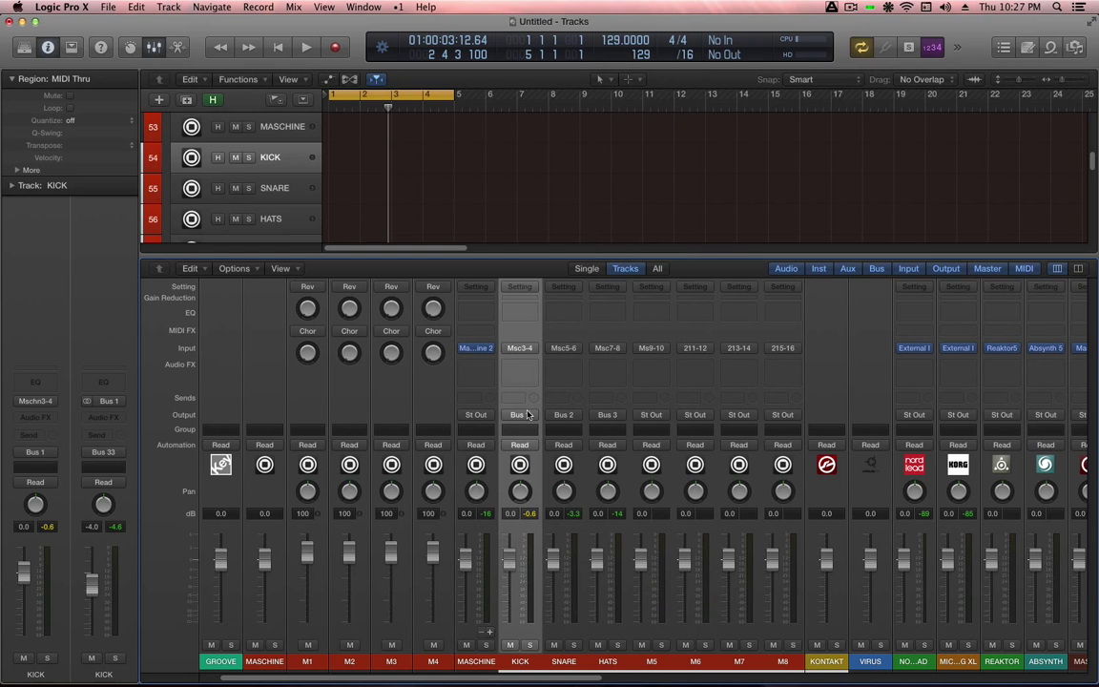
Assign Bus 2 (SNARE) as the output of the Maschine SNARE channel
left_click(574, 422)
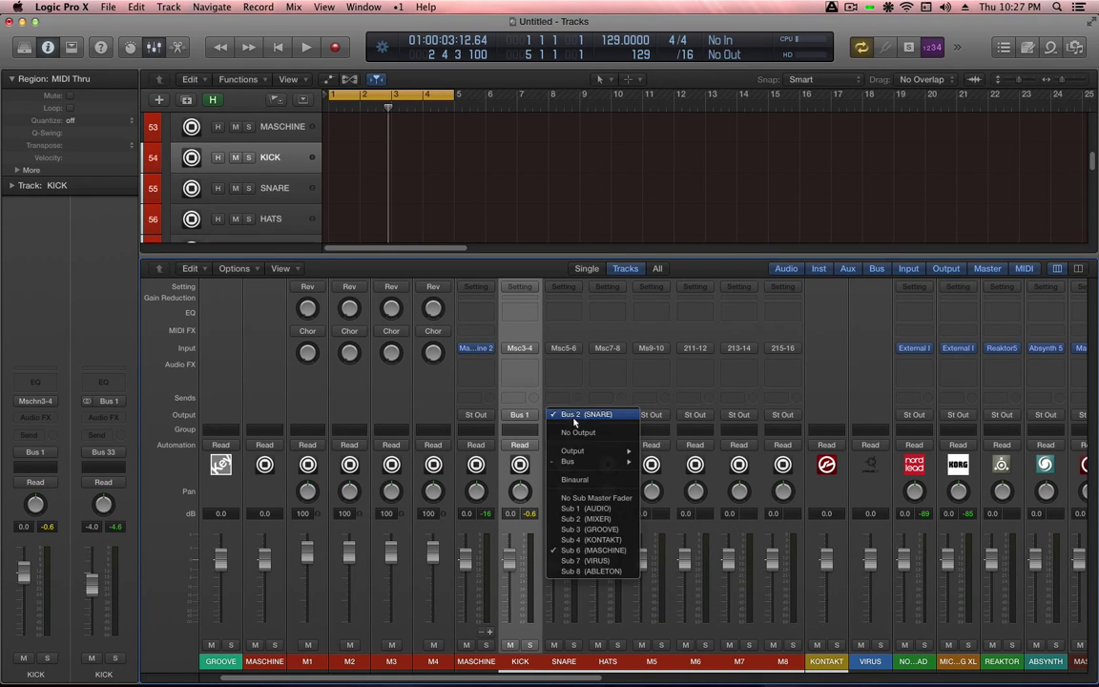
mouse_move(573, 461)
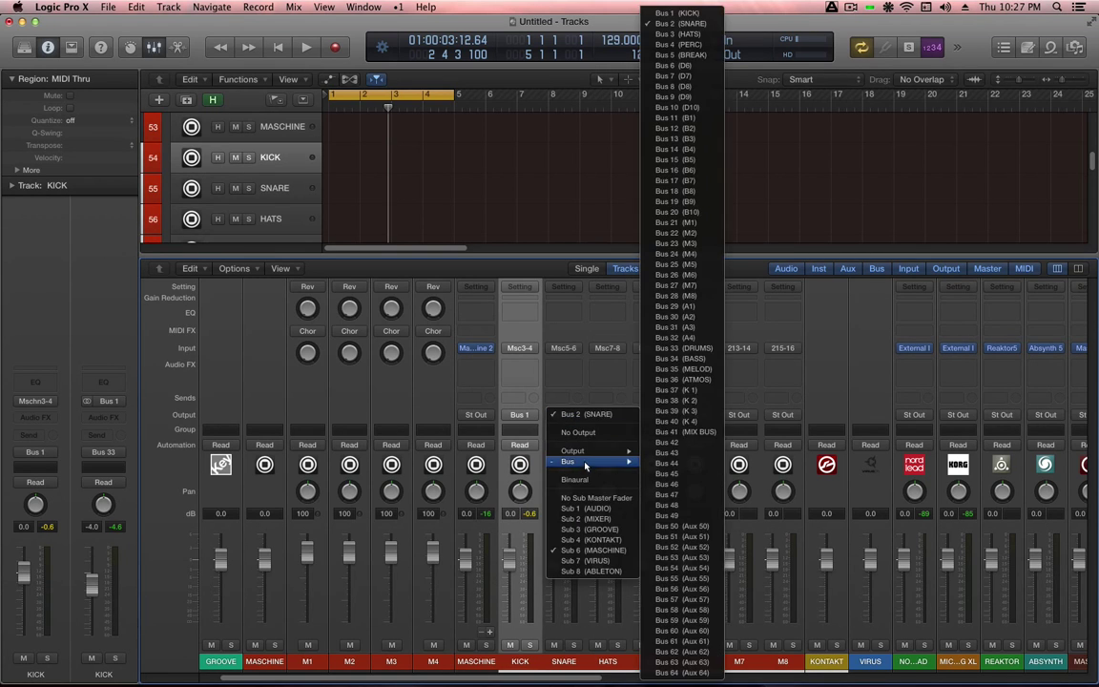
left_click(675, 23)
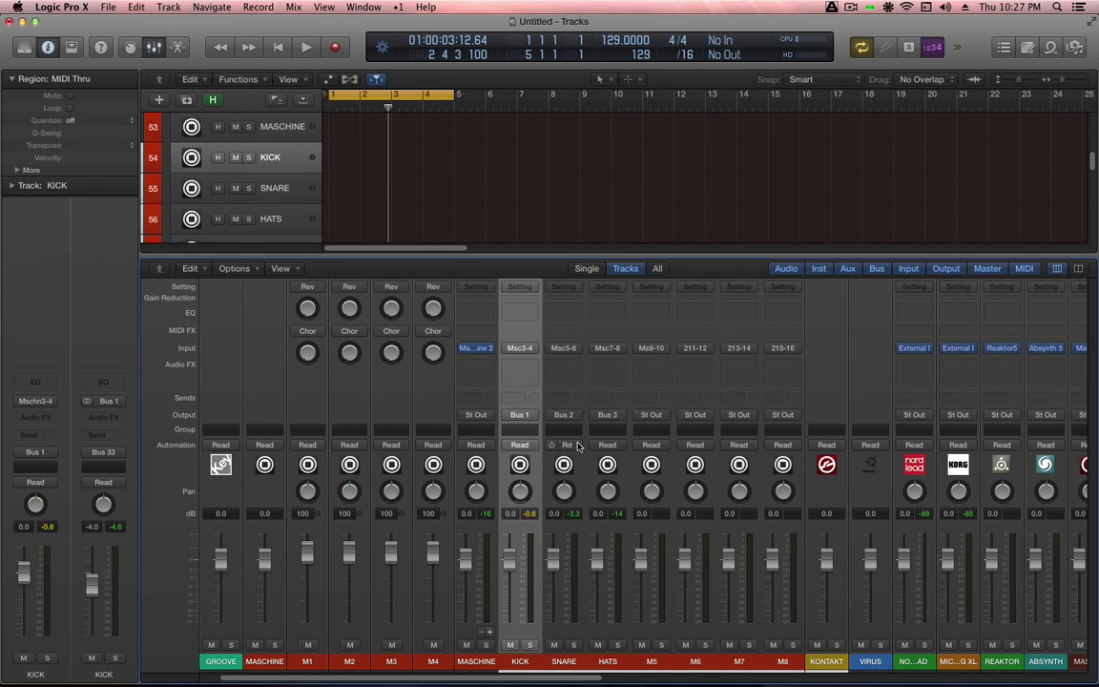
Assign Bus 3 (HATS) as the output of the Maschine HATS channel
left_click(624, 417)
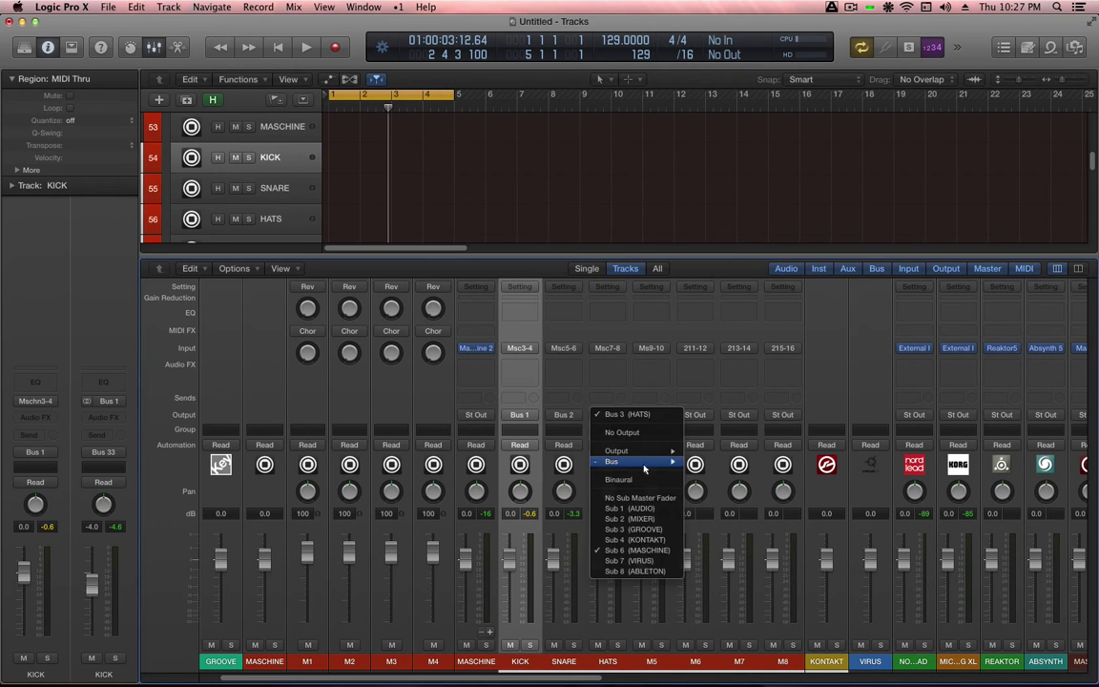
mouse_move(644, 467)
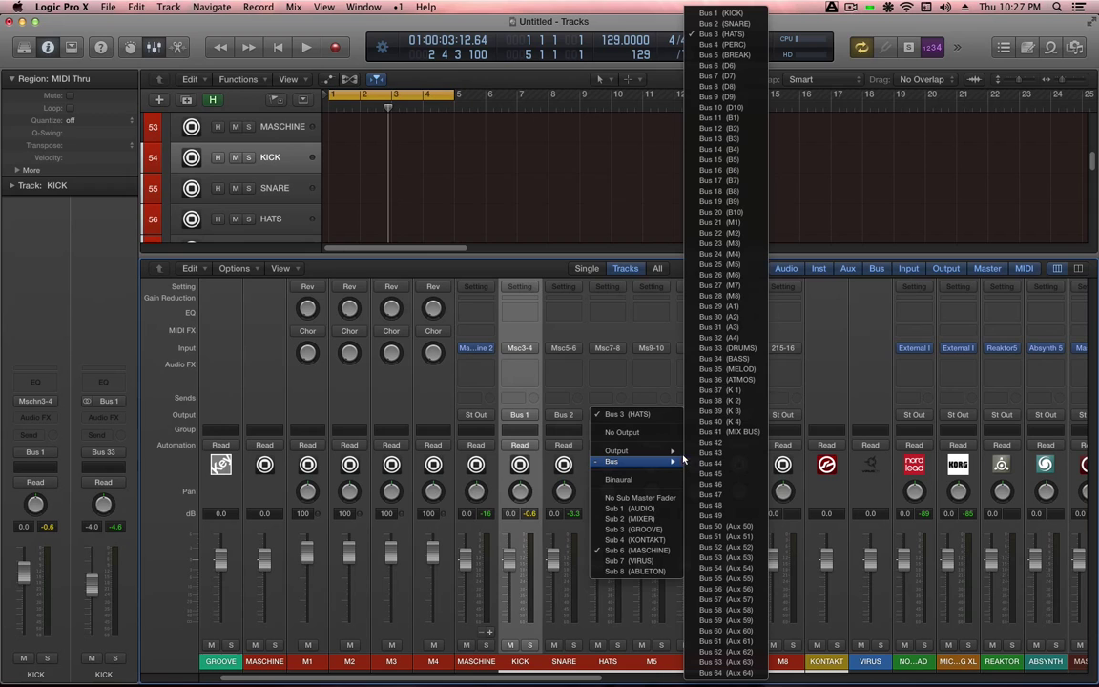
left_click(754, 37)
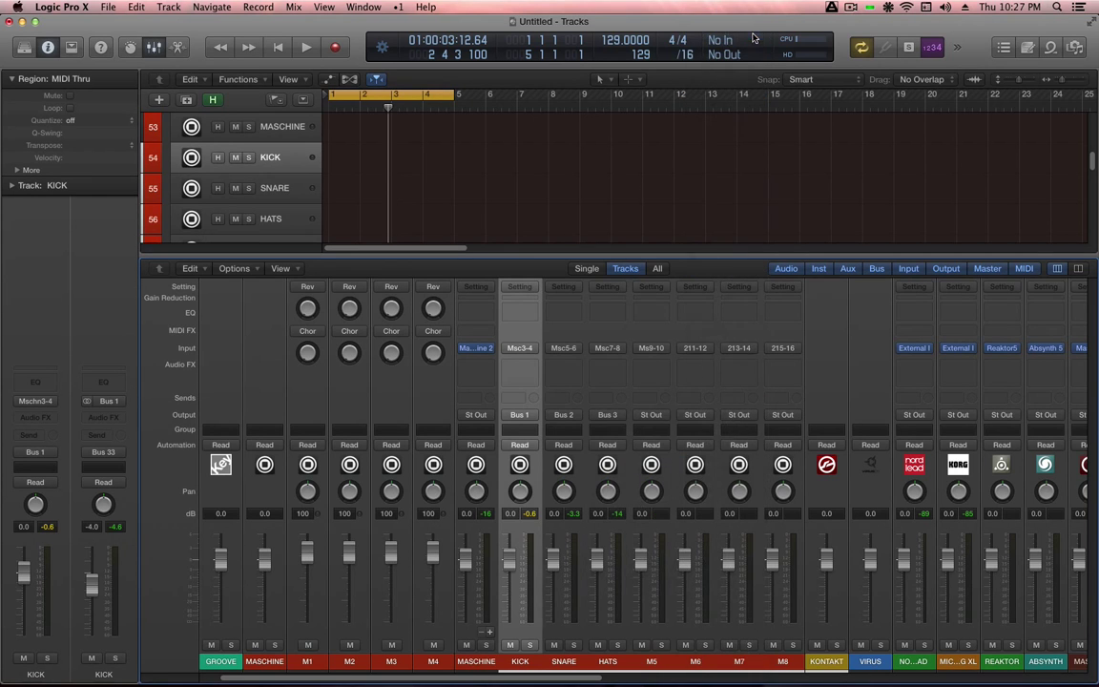
Assign Bus 4 (PERC) as the output of the Maschine M5 channel
left_click(649, 665)
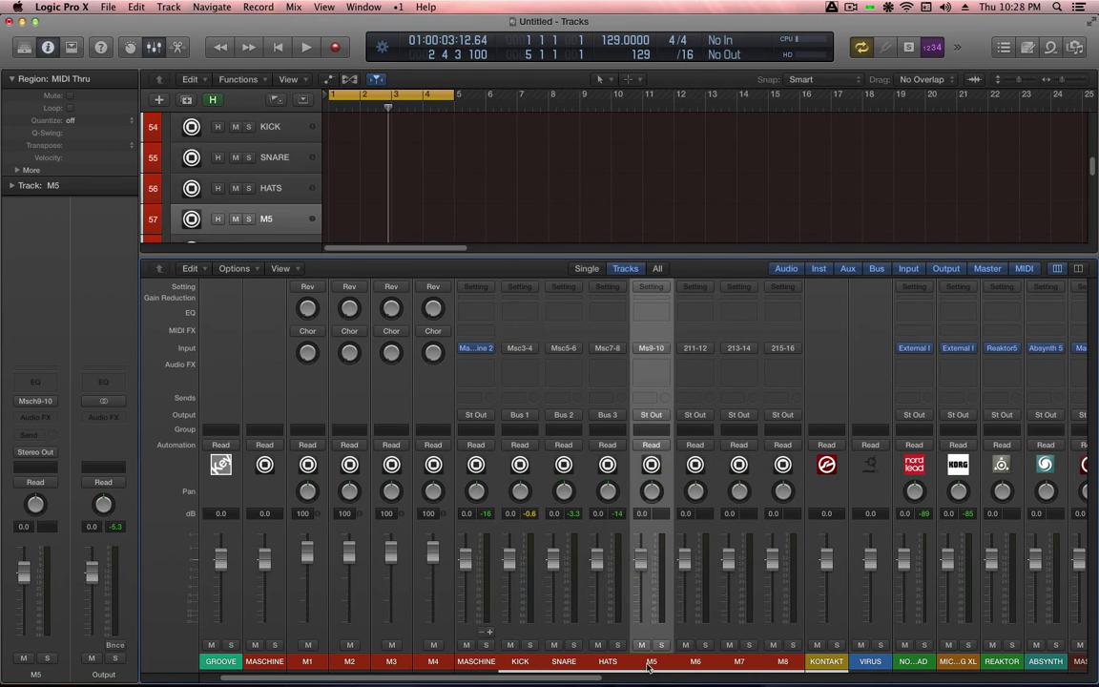
left_click(652, 415)
mouse_move(668, 462)
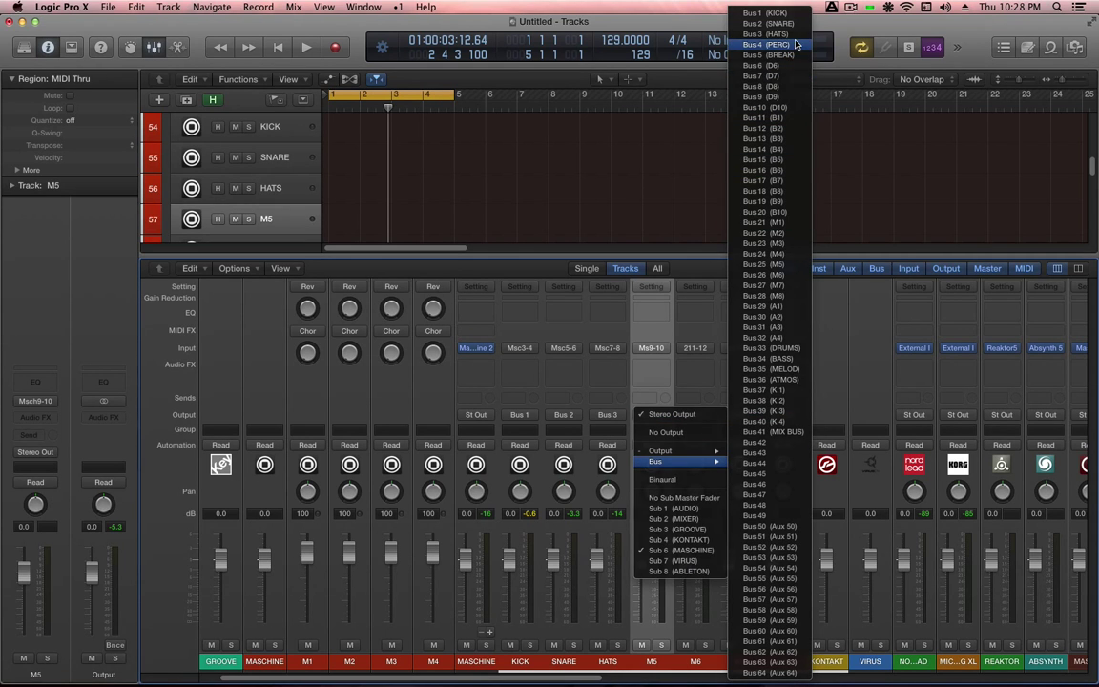
left_click(795, 44)
Show the Maschine plug-in, set the Combo Garbage sound's output destination to Ext. 5, and move the window clear of the track list
key("v")
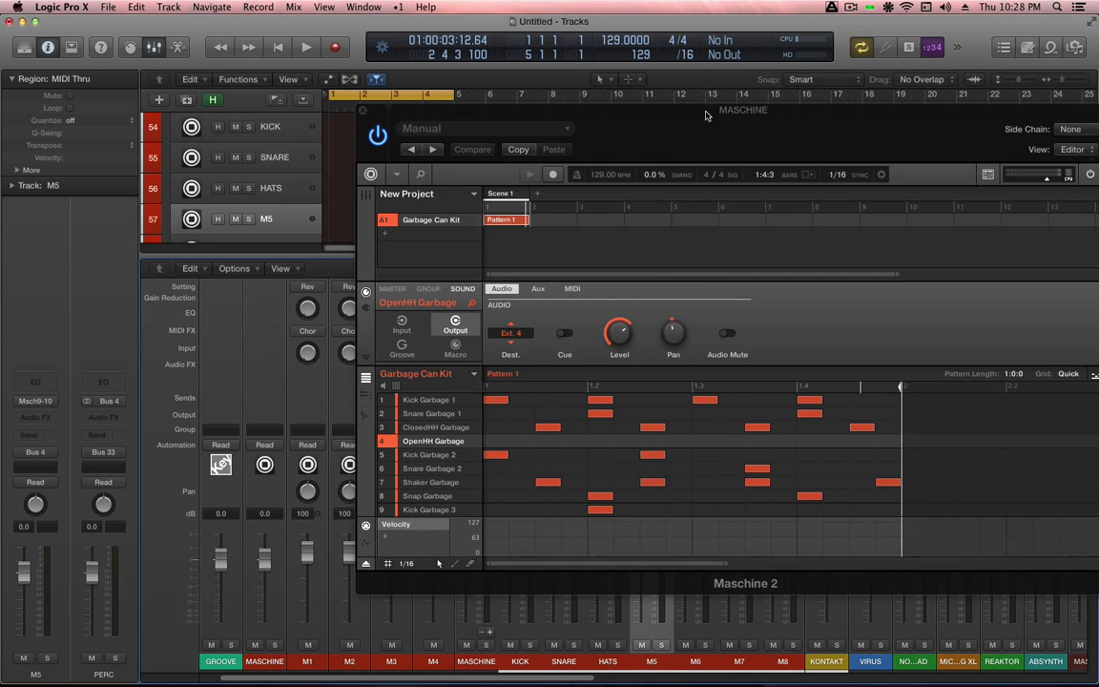
left_click_drag(706, 115, 479, 125)
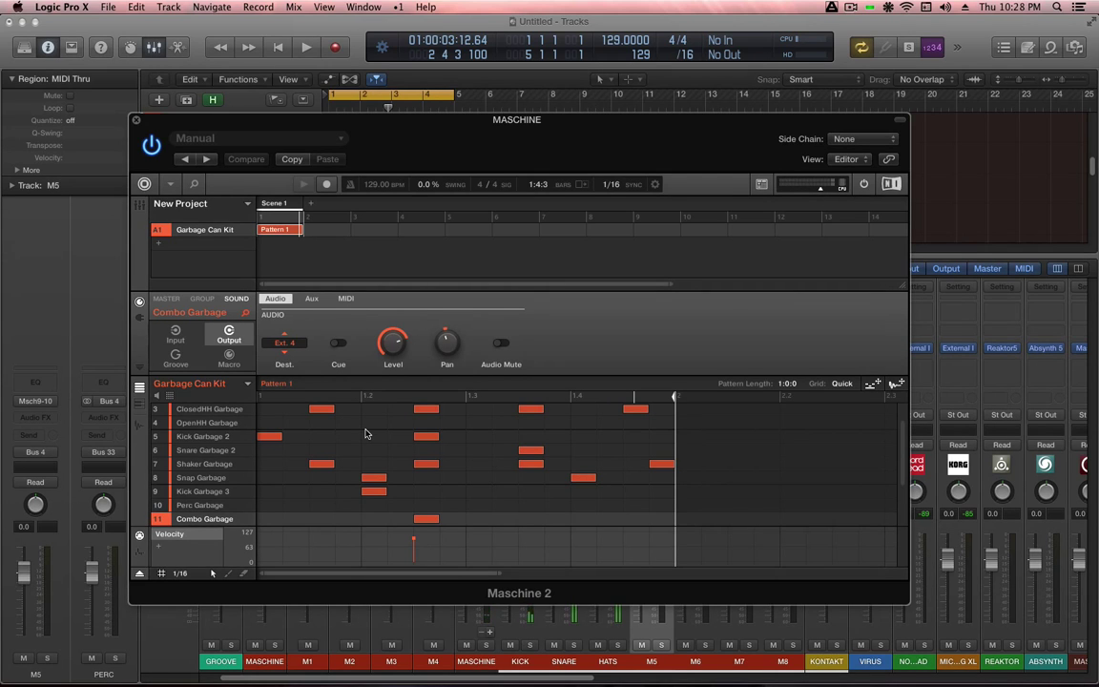
left_click_drag(472, 122, 744, 108)
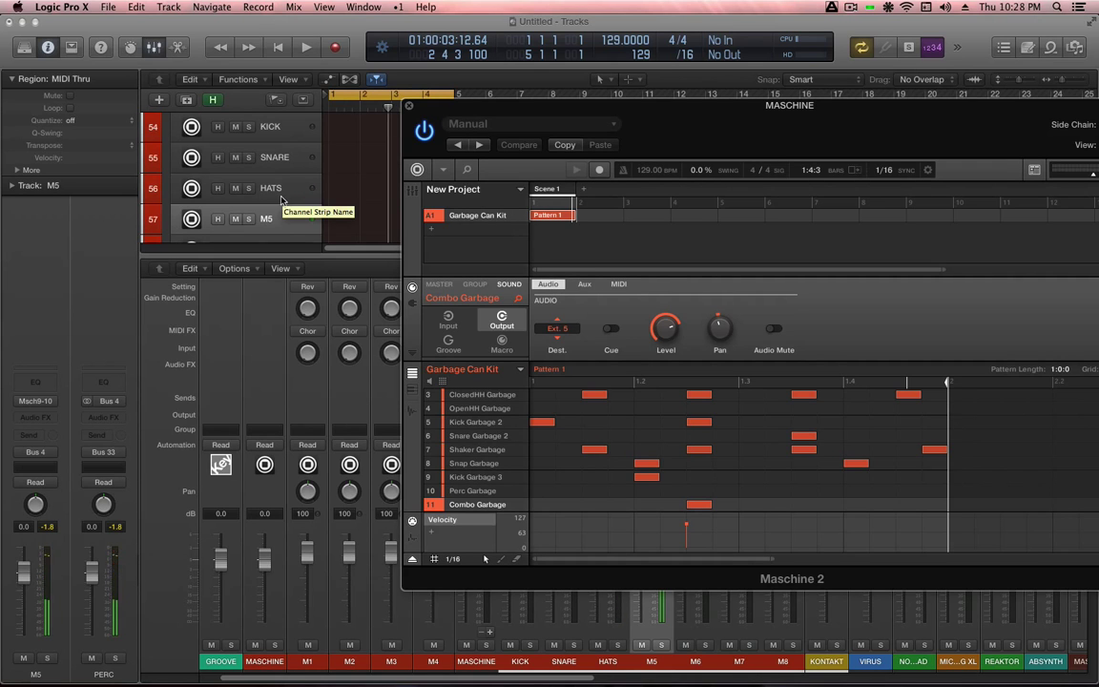
Rename the M5 track as PERC, hide the Maschine plug-in, and reselect Bus 4 (PERC) as the channel's output
double_click(267, 219)
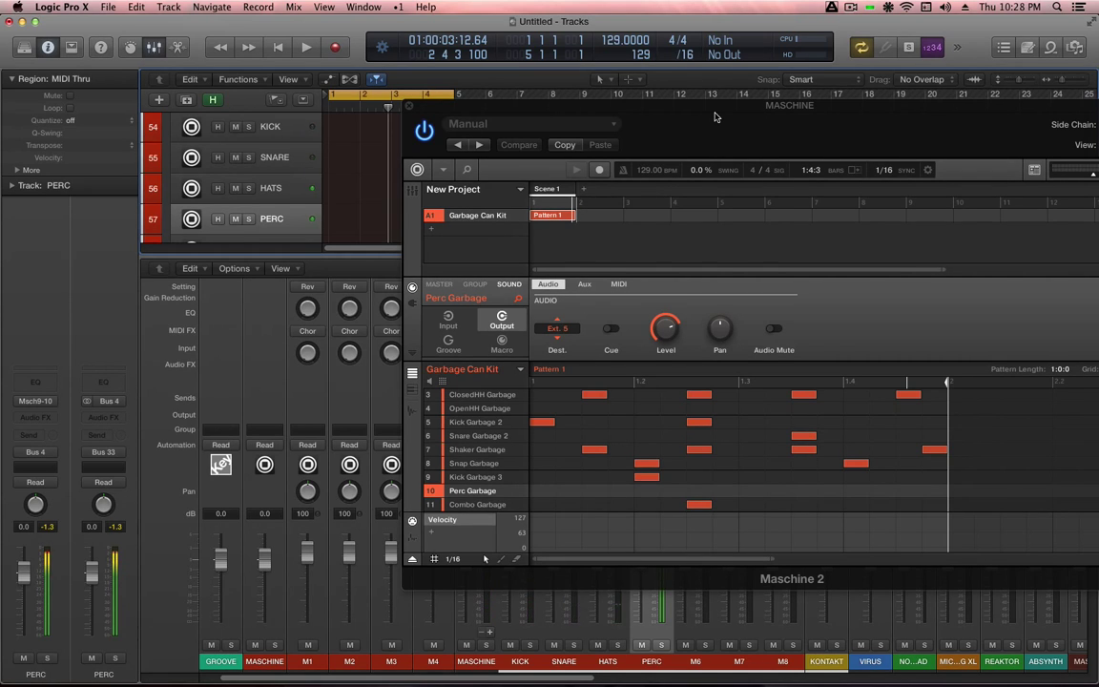
key("super+w")
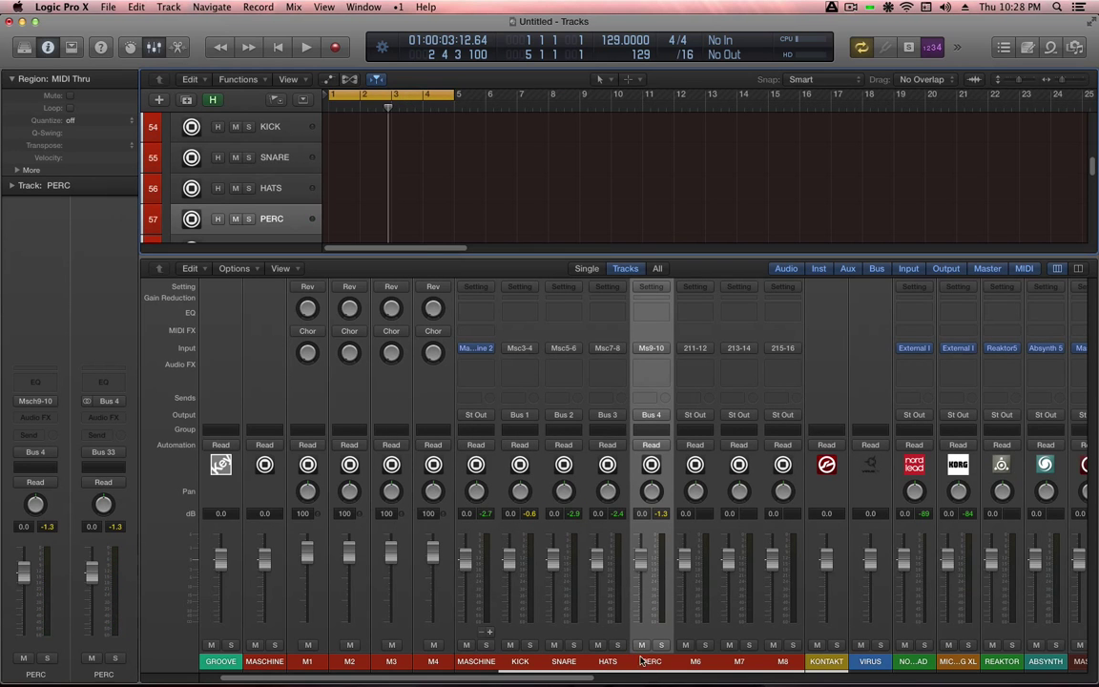
left_click(657, 418)
mouse_move(669, 462)
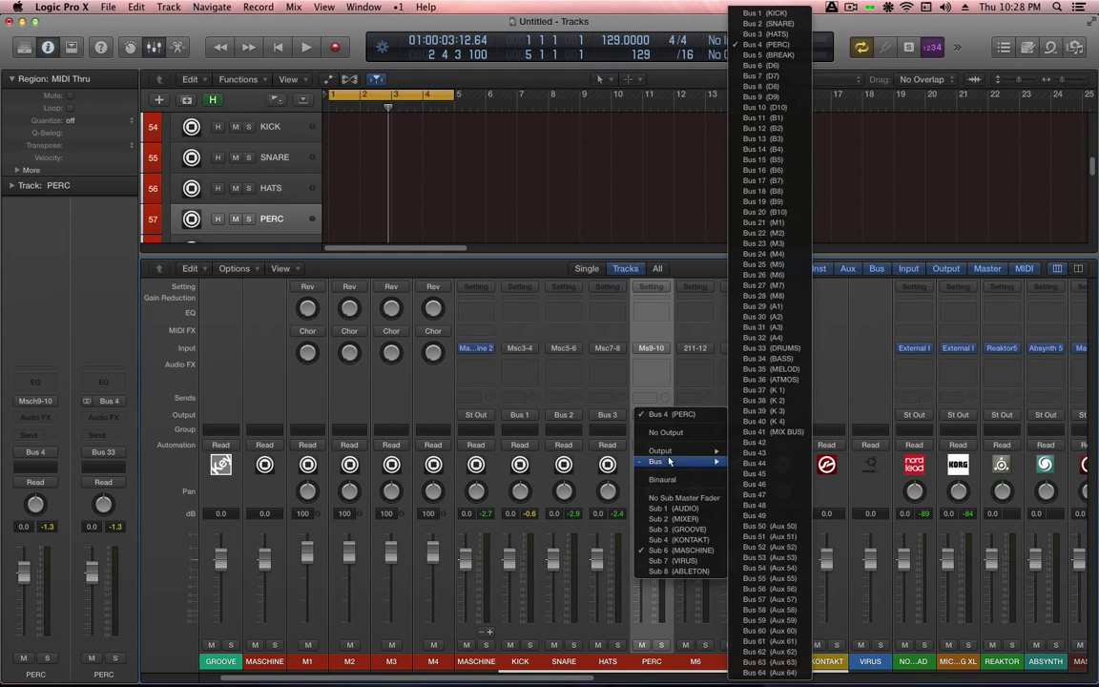
left_click(778, 44)
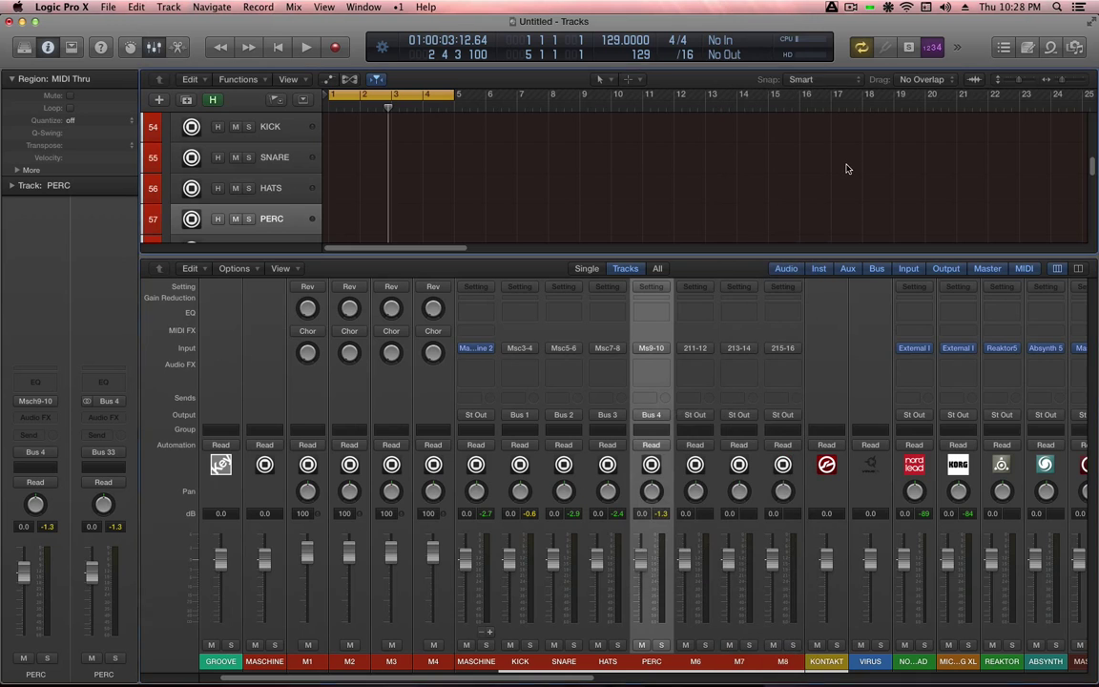
Hide the mixer and collapse the MASCHINE and MIXER track stacks
key("x")
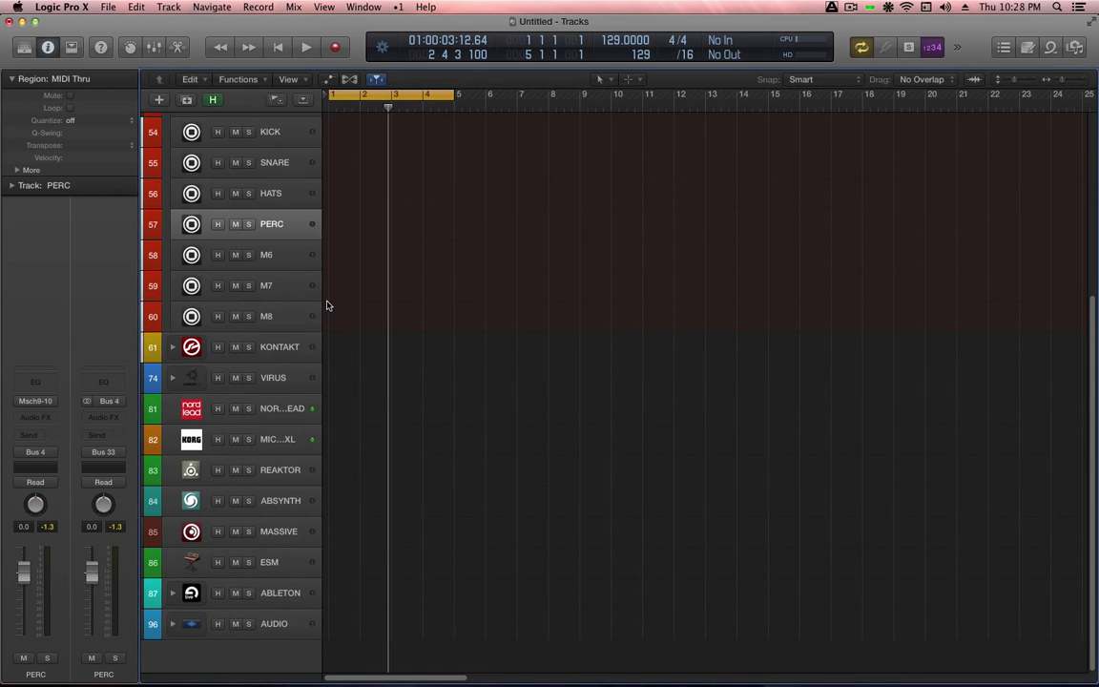
scroll(326, 305, "up", 5)
left_click(172, 218)
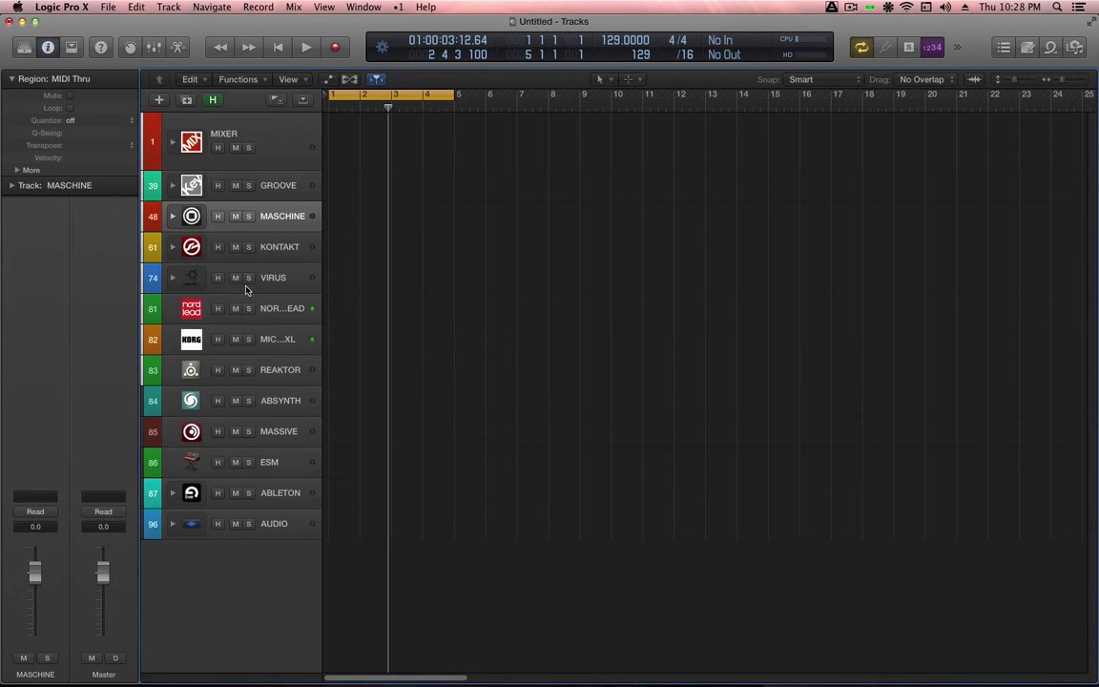
left_click(173, 143)
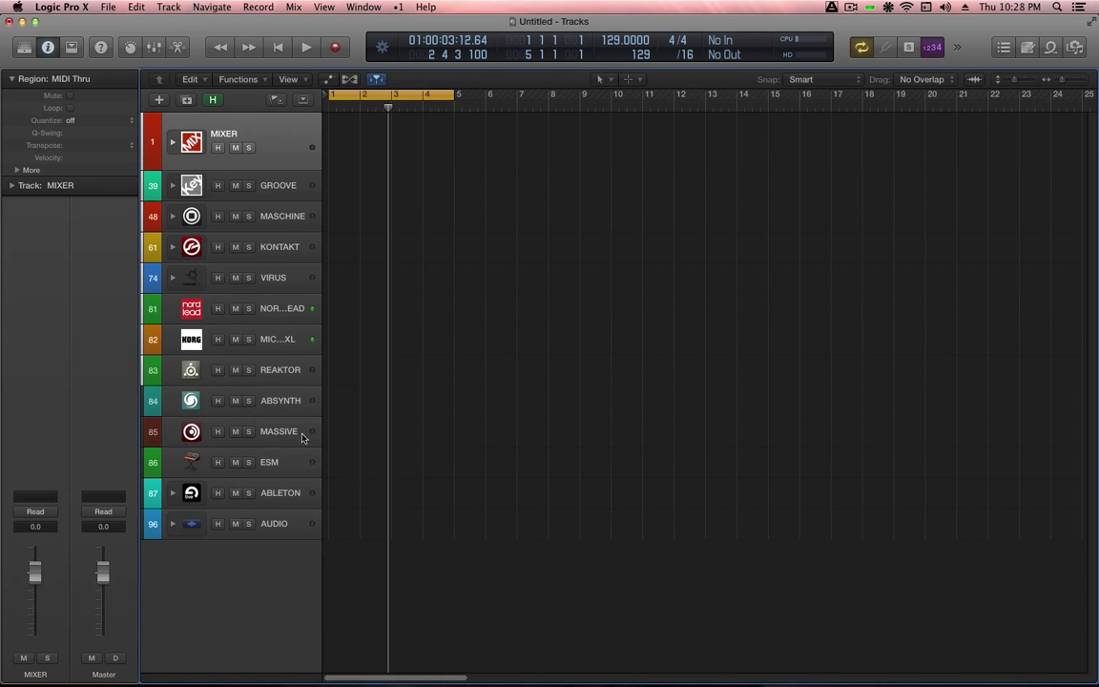
Start playback, select the ESM track, and record a short bass part over the looping beat
left_click(291, 462)
key("space")
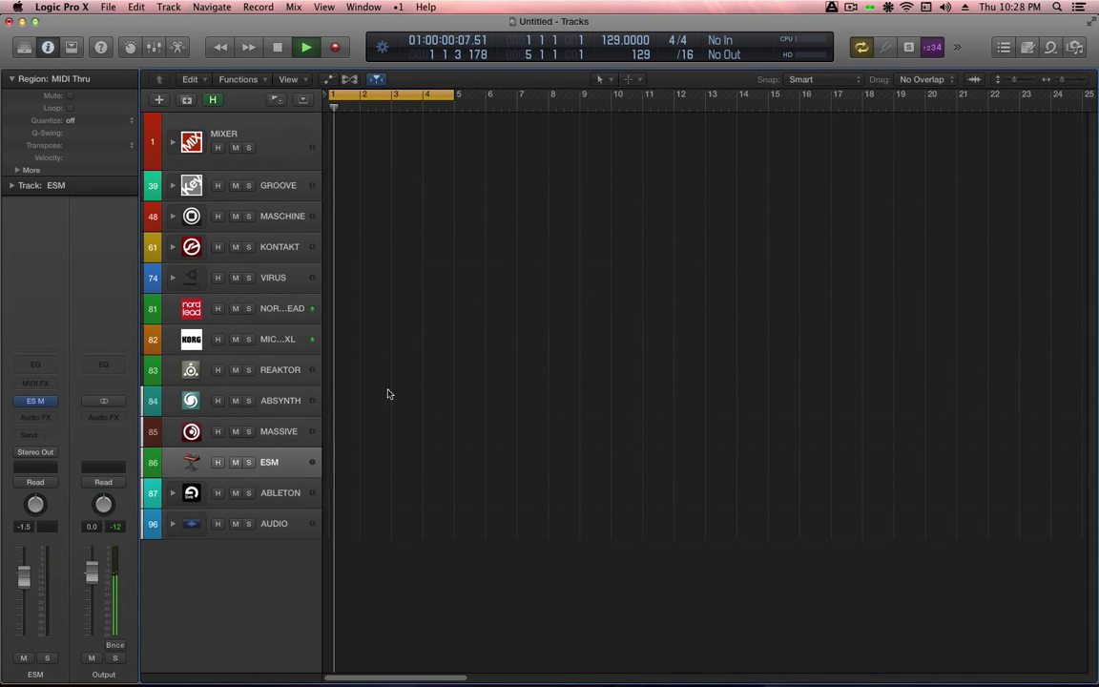
left_click(284, 432)
left_click(275, 461)
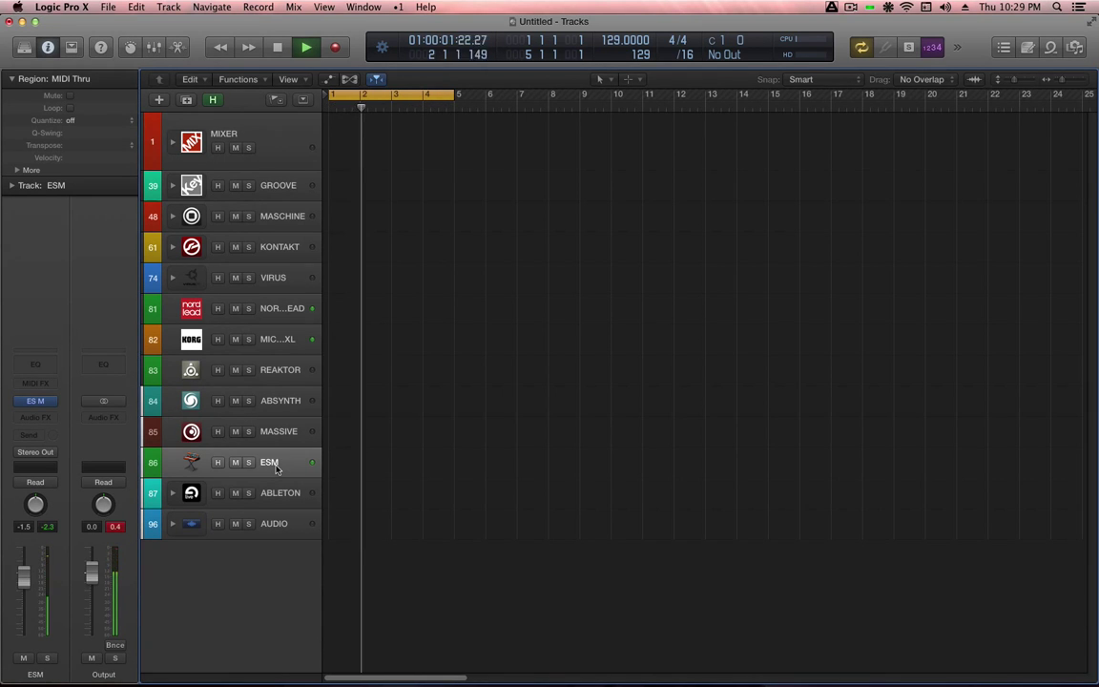
key("r")
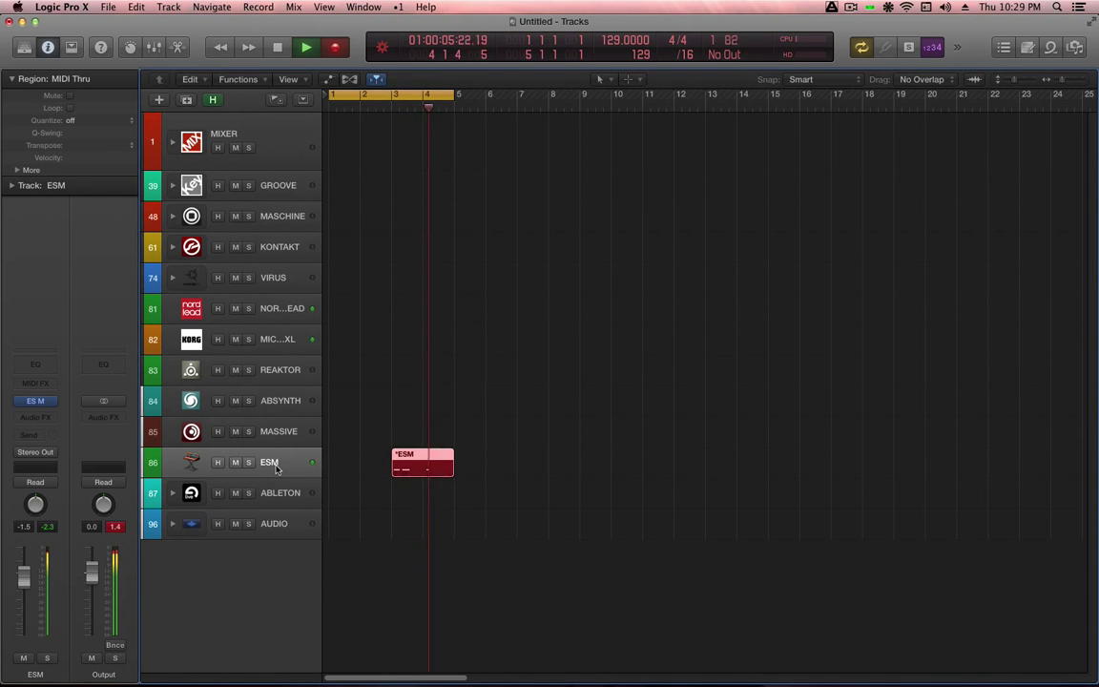
key("space")
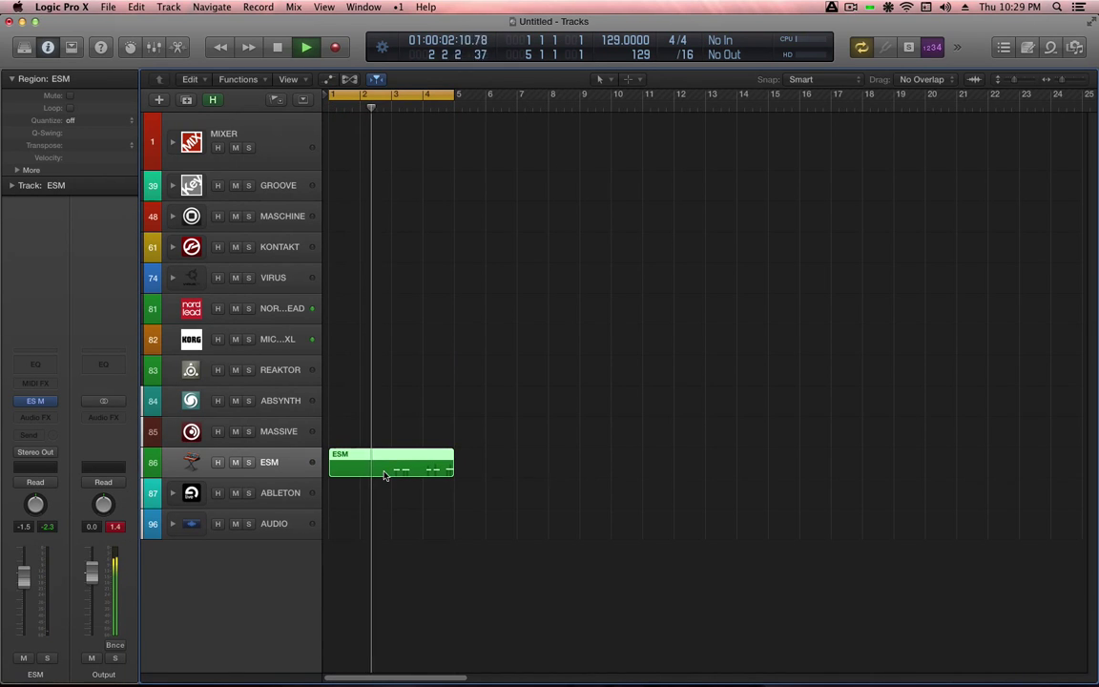
Split the ESM region at bar 3, delete the empty first part, and move the played part to bar 1
key("t")
key("5")
left_click_drag(397, 460, 367, 463)
key("Delete")
key("t")
left_click(428, 465)
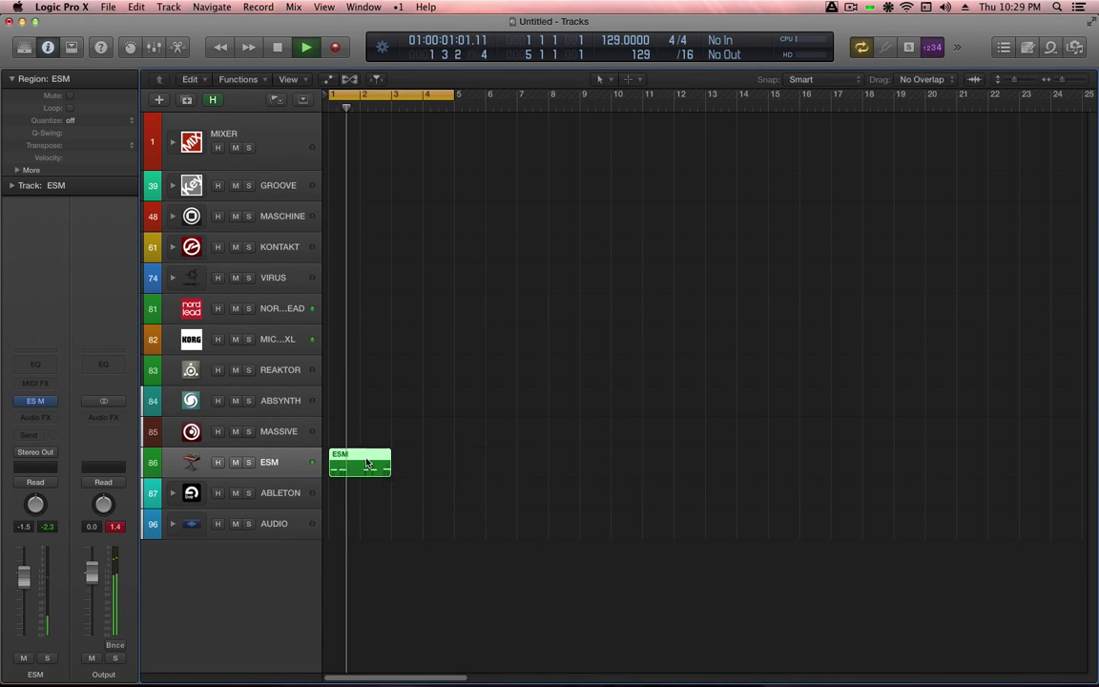
Loop the ESM region and quantize its notes to 1/16 Note in the Piano Roll
key("l")
double_click(366, 463)
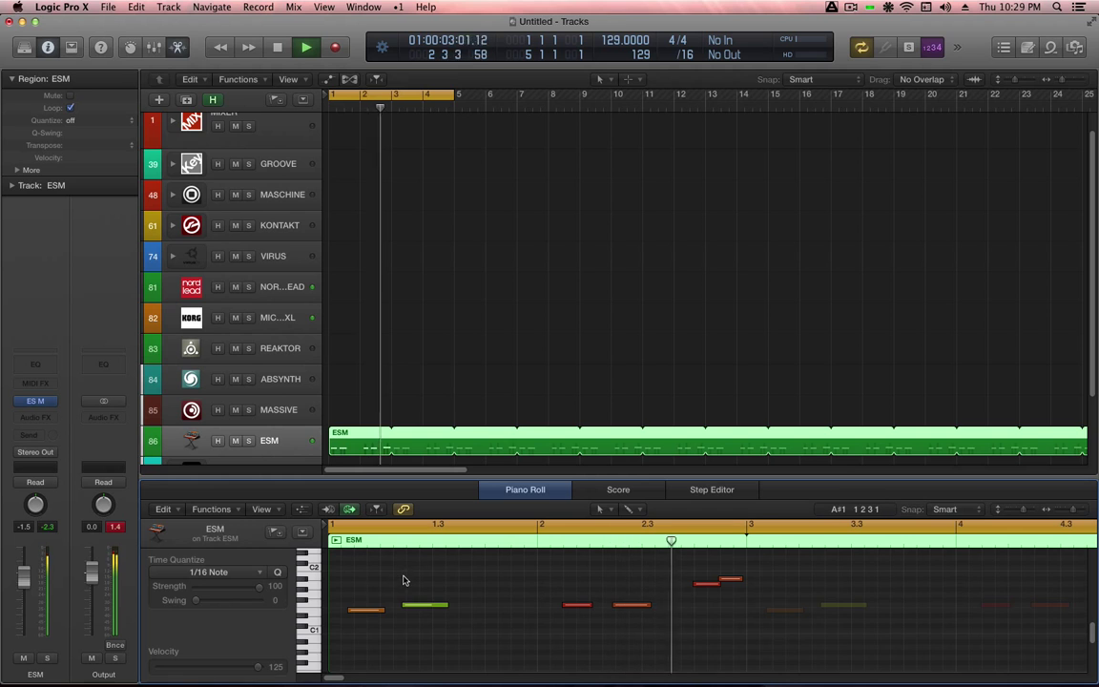
left_click(498, 582)
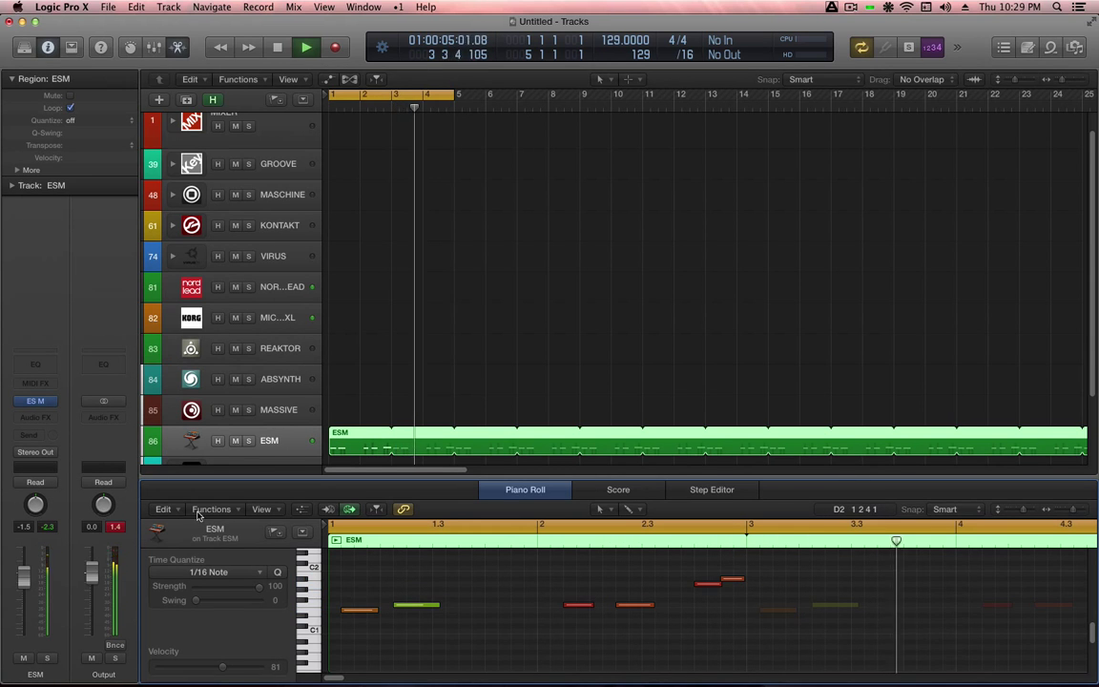
Adjust the ES M synth's cutoff slightly, and close the plug-in windows and the Piano Roll
key("v")
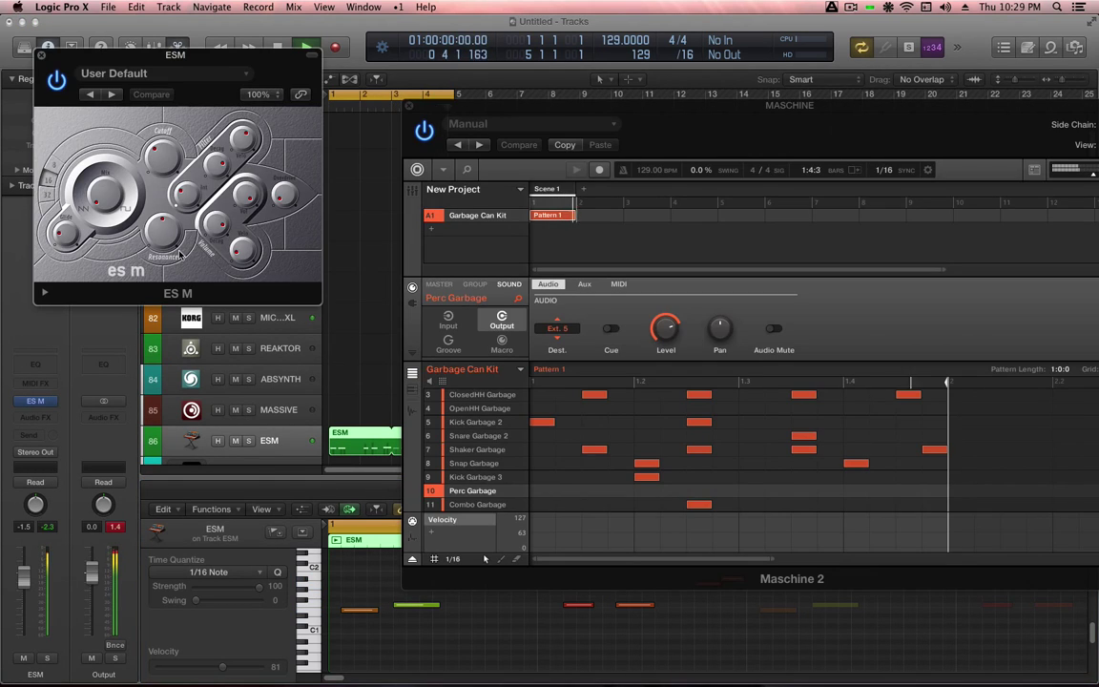
mouse_move(159, 158)
left_mouse_down()
mouse_move(182, 193)
mouse_move(164, 162)
left_mouse_up()
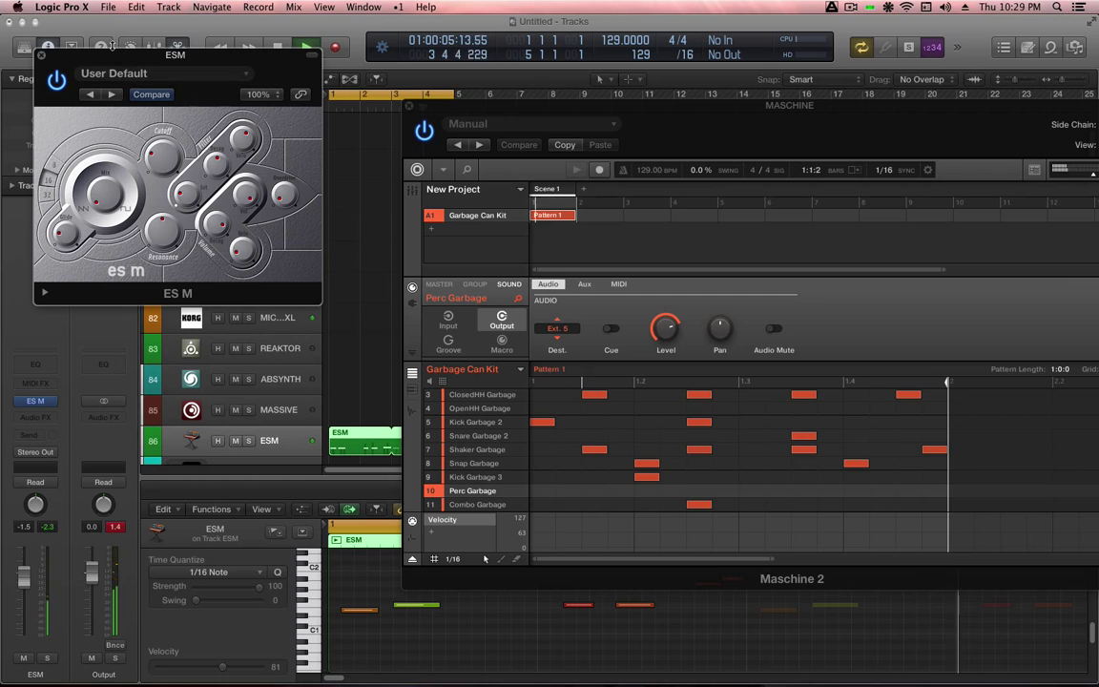
left_click(41, 55)
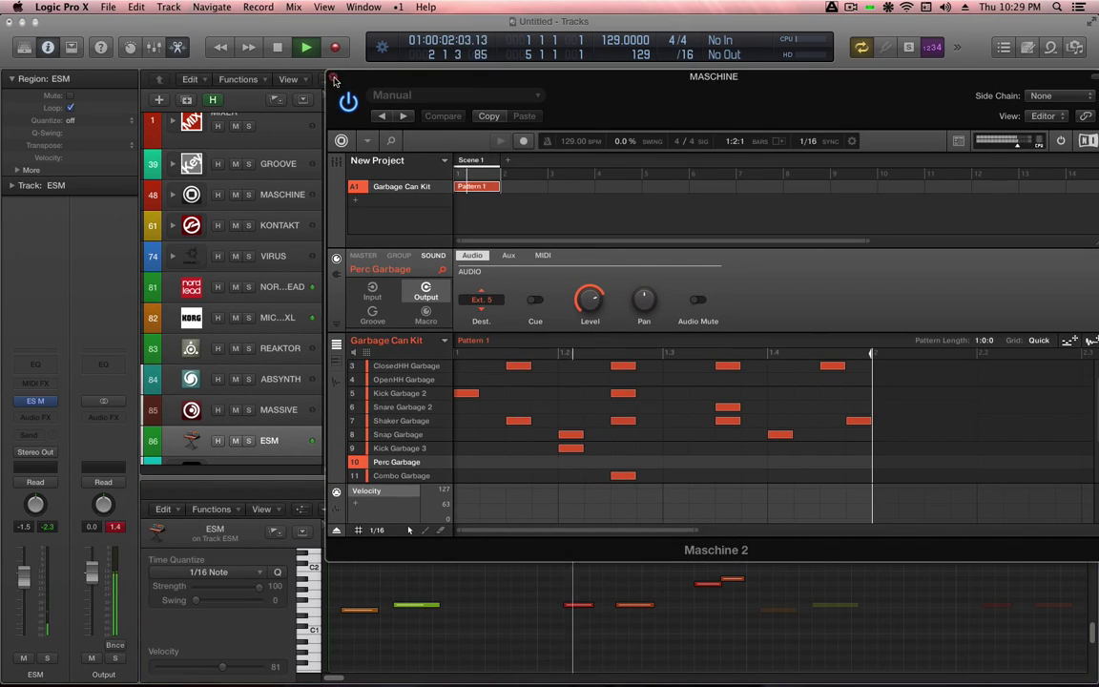
left_click(411, 106)
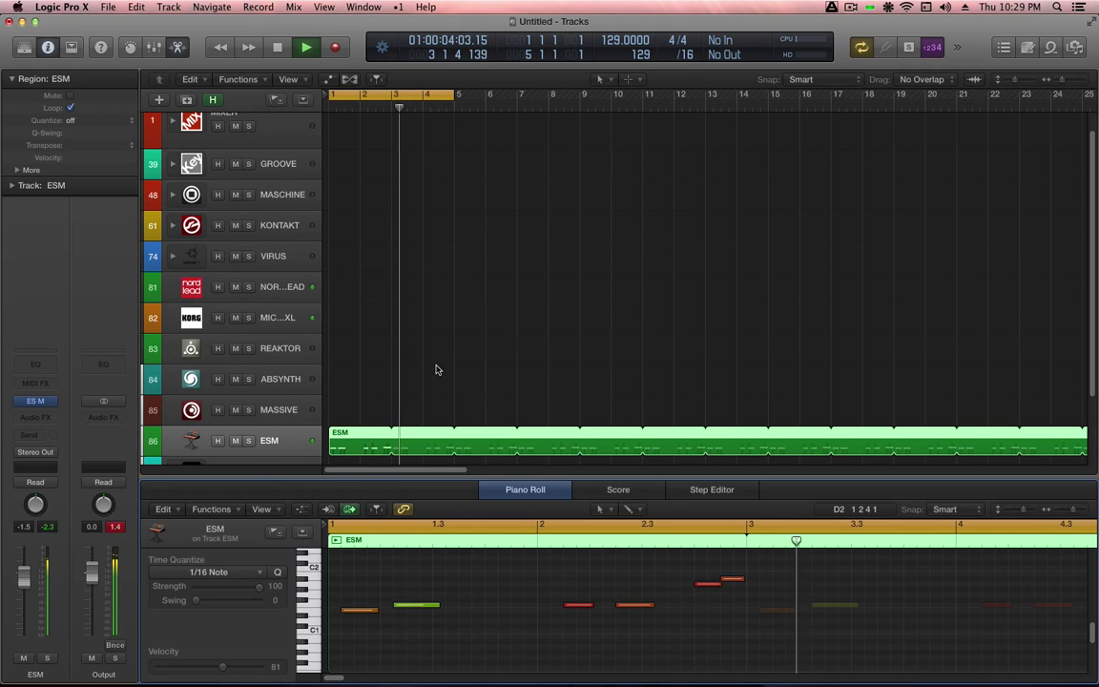
key("e")
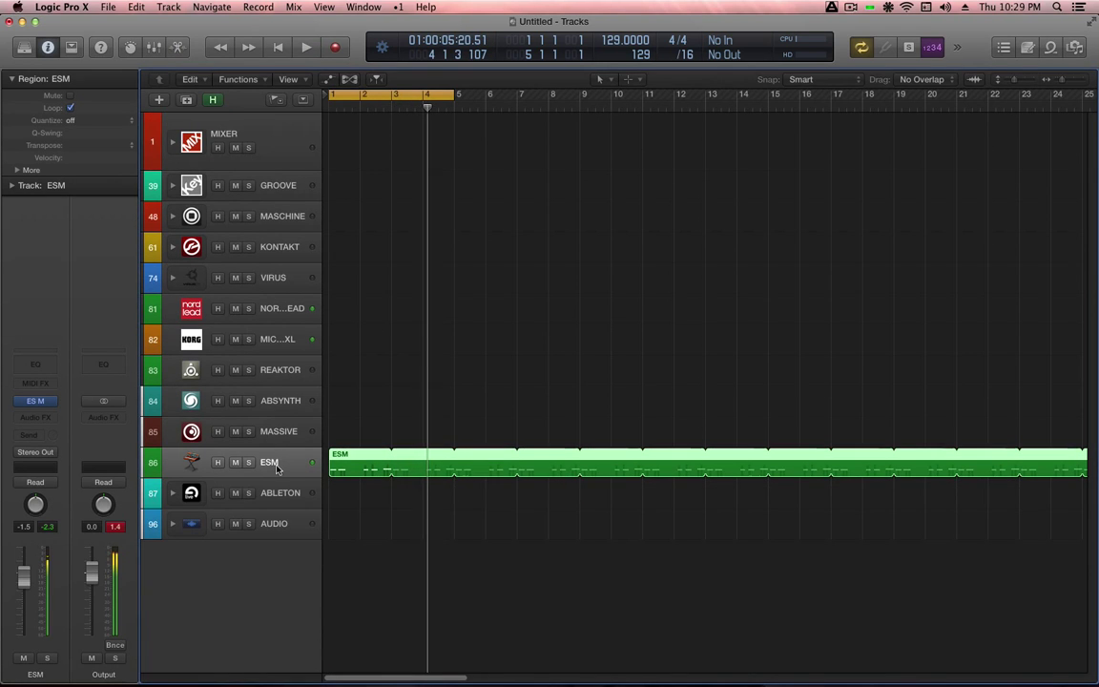
Stop playback and assign Bus 11 (B1) as the output of the ESM track
key("space")
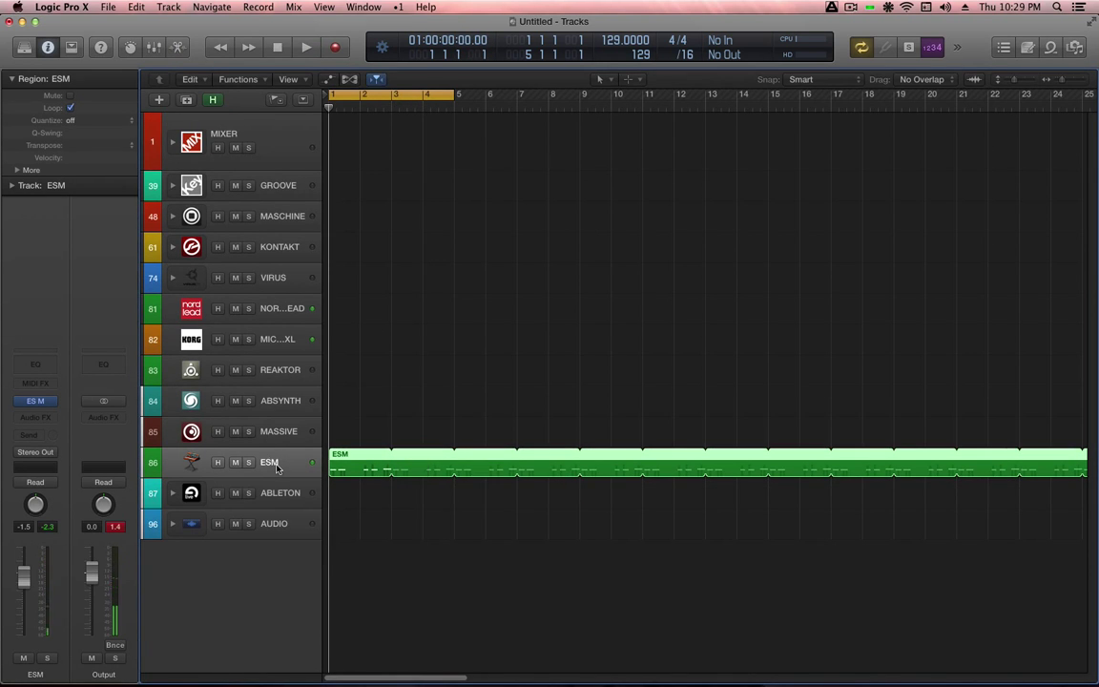
left_click(35, 451)
mouse_move(51, 499)
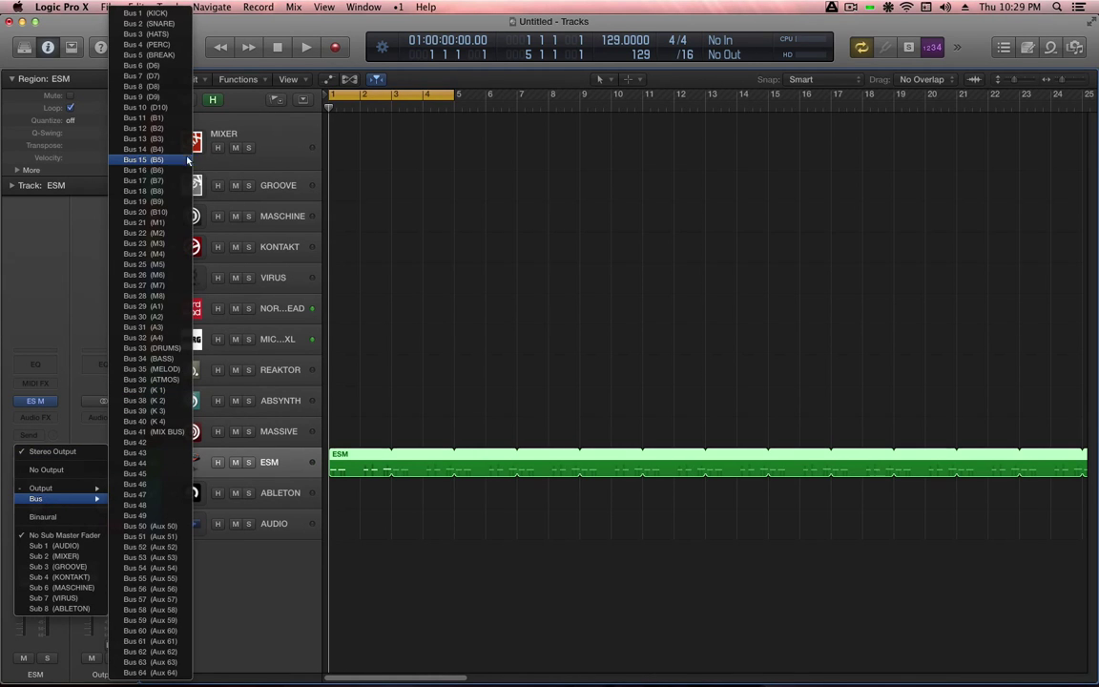
left_click(153, 118)
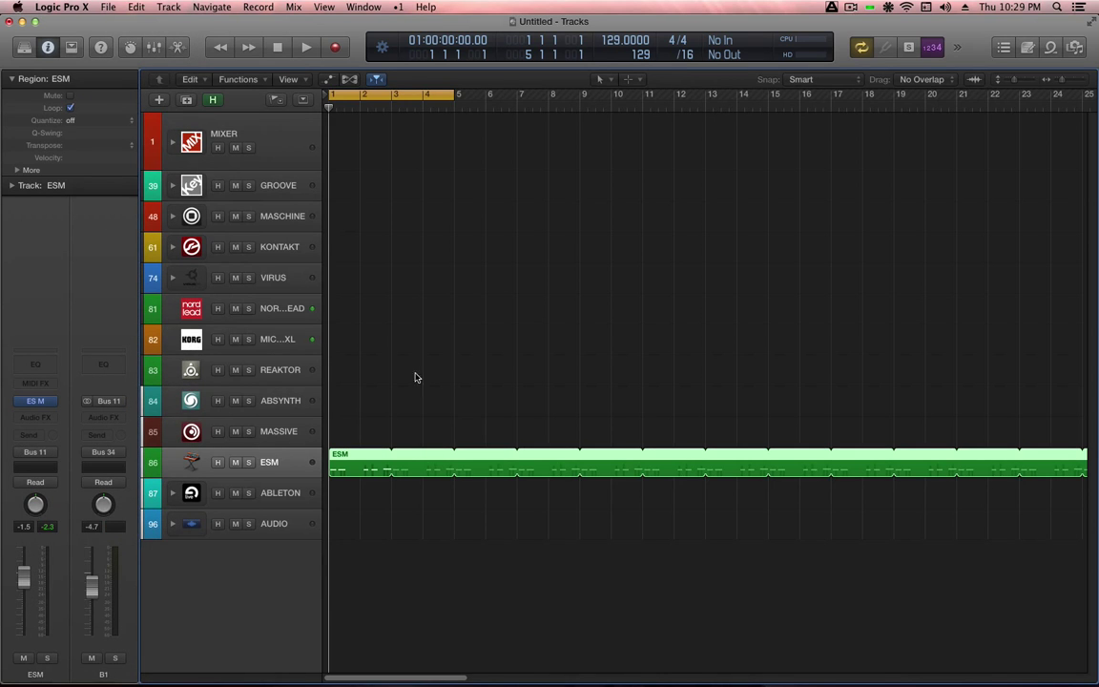
Expand the MIXER track stack, rename the B1 channel as SUB, and collapse the stack
left_click(253, 134)
left_click(173, 143)
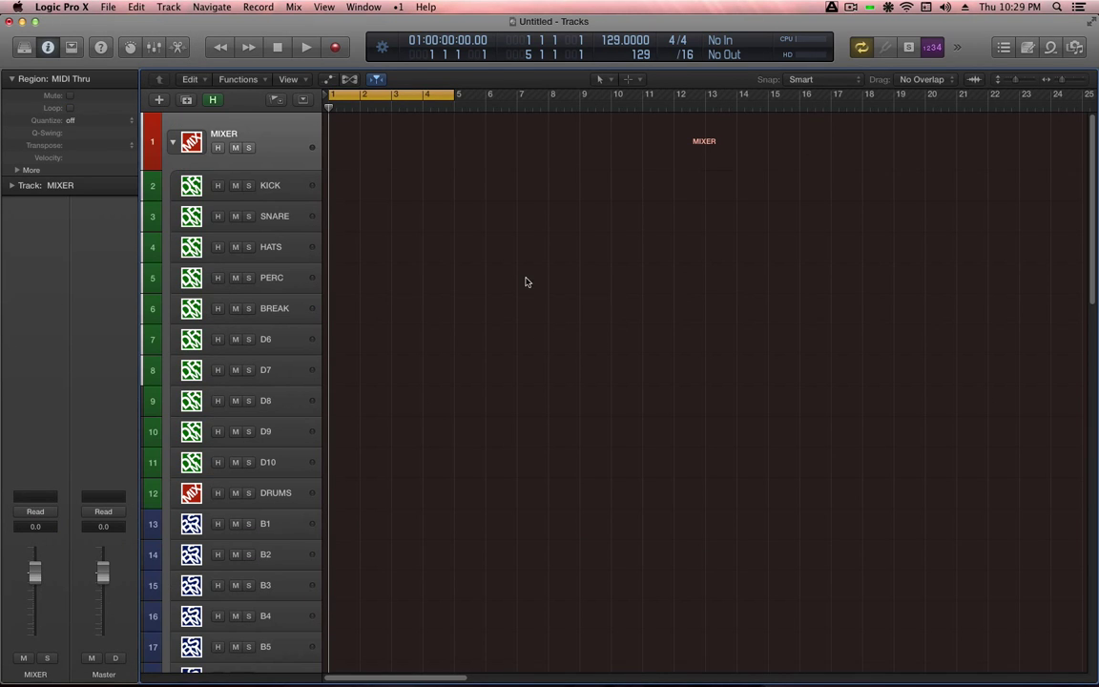
left_click(264, 523)
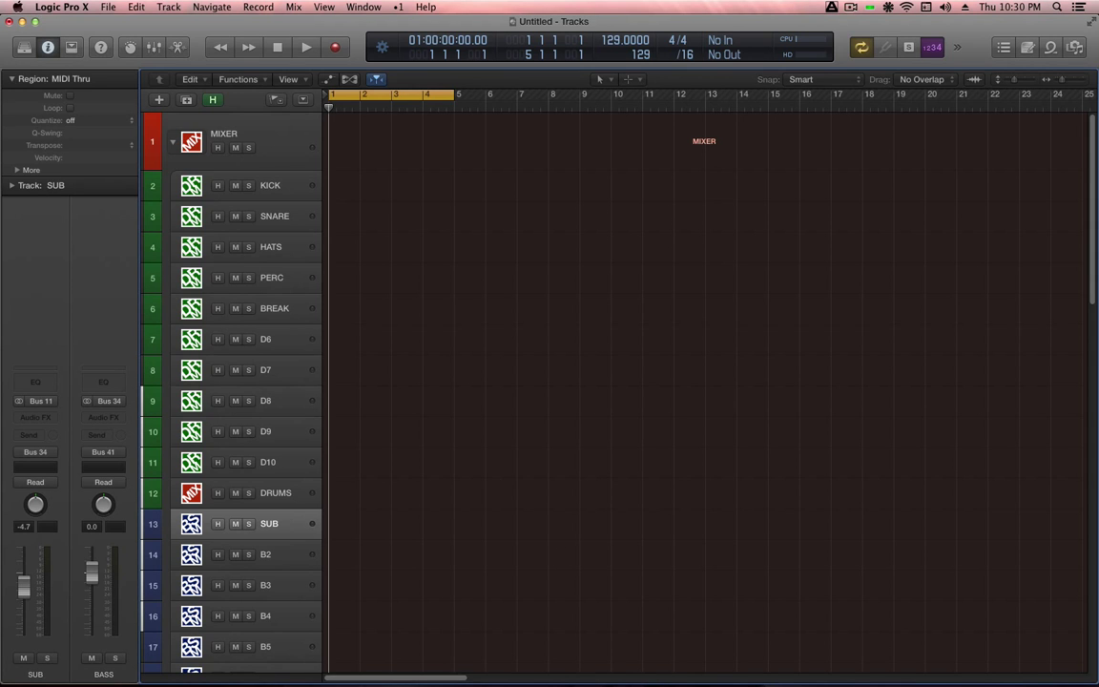
left_click(174, 143)
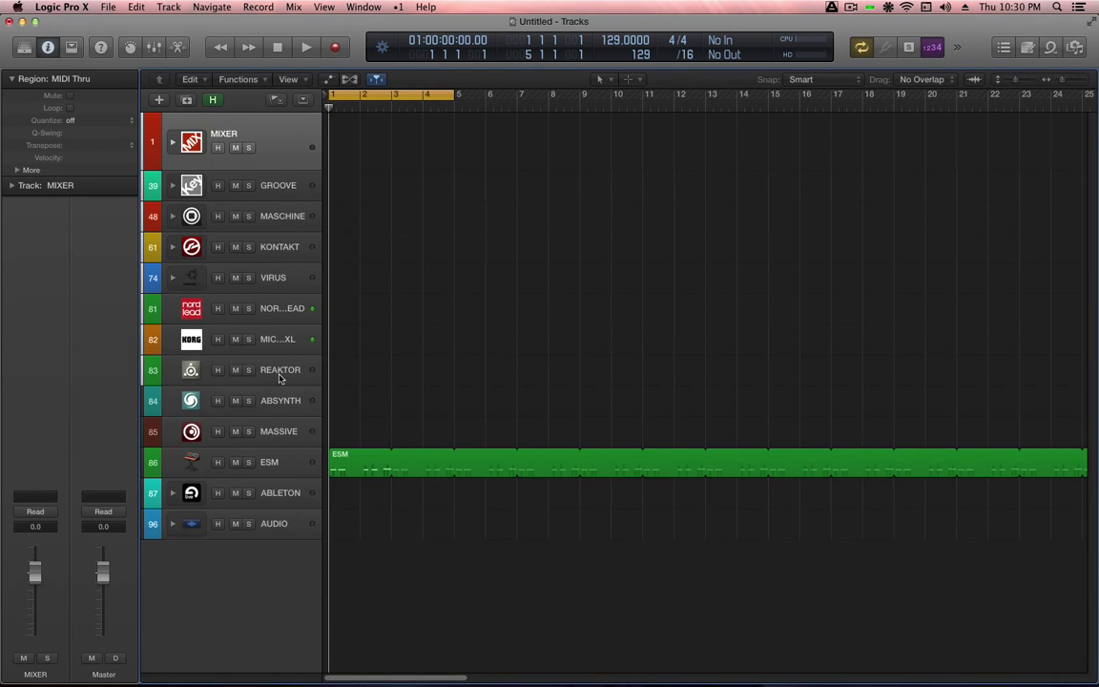
Load the Corridor Junk Piano sound in Absynth 5 on the ABSYNTH track, filtering by Piano/Keys, Electric Piano and Synthetic
left_click(287, 404)
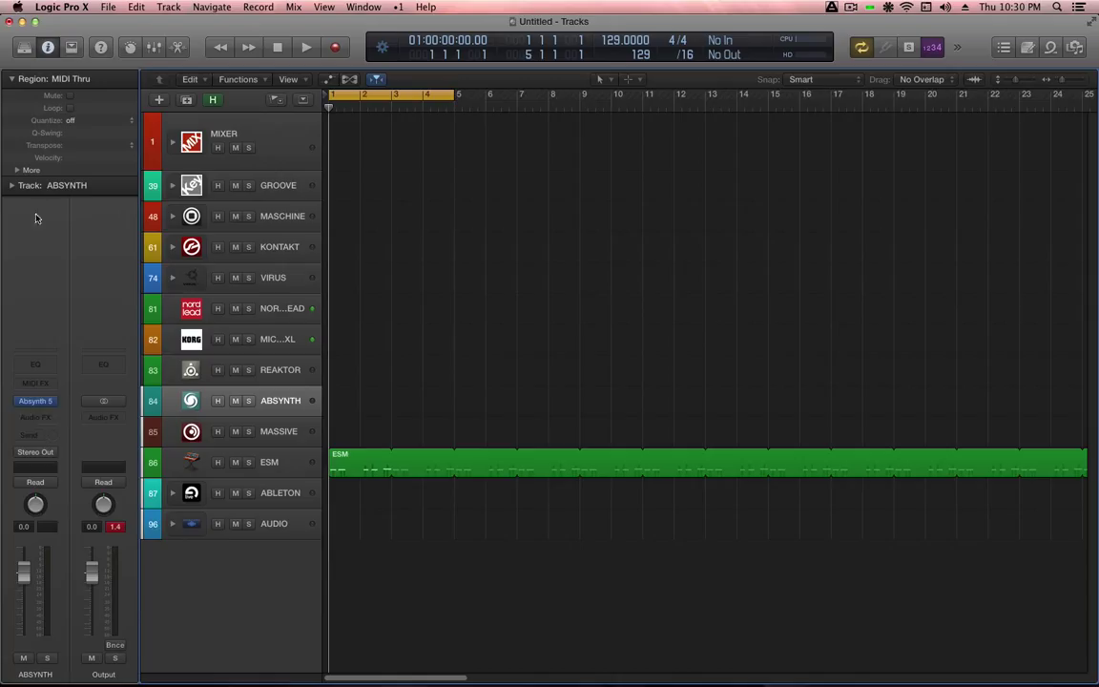
left_click(38, 400)
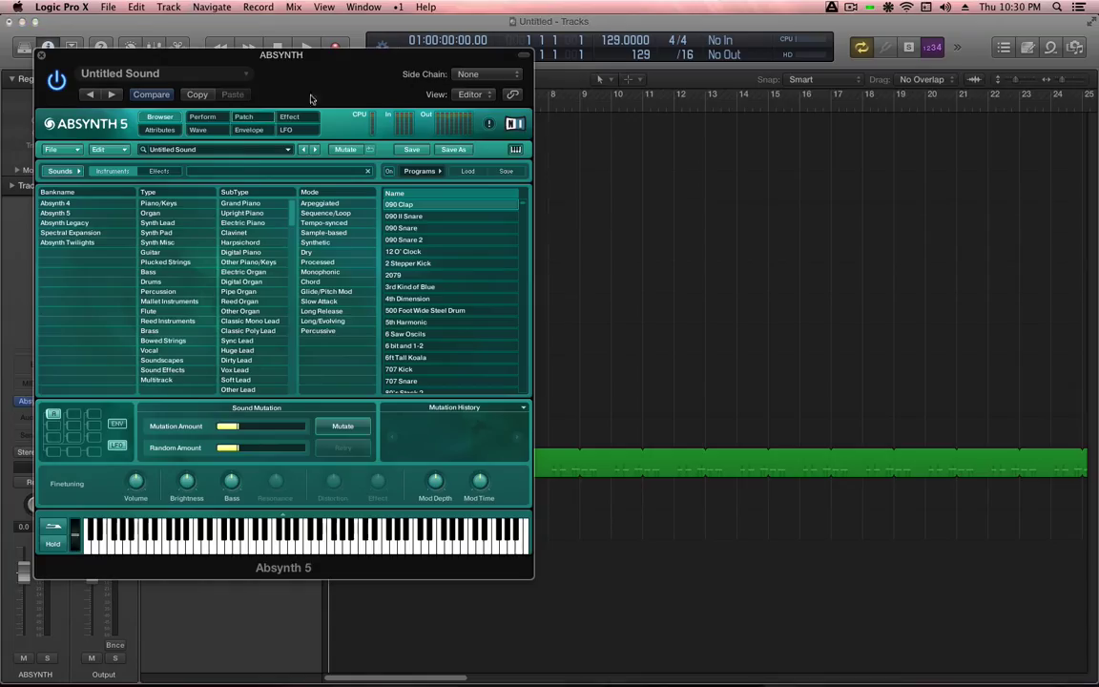
left_click(216, 77)
left_click(290, 112)
left_click(167, 205)
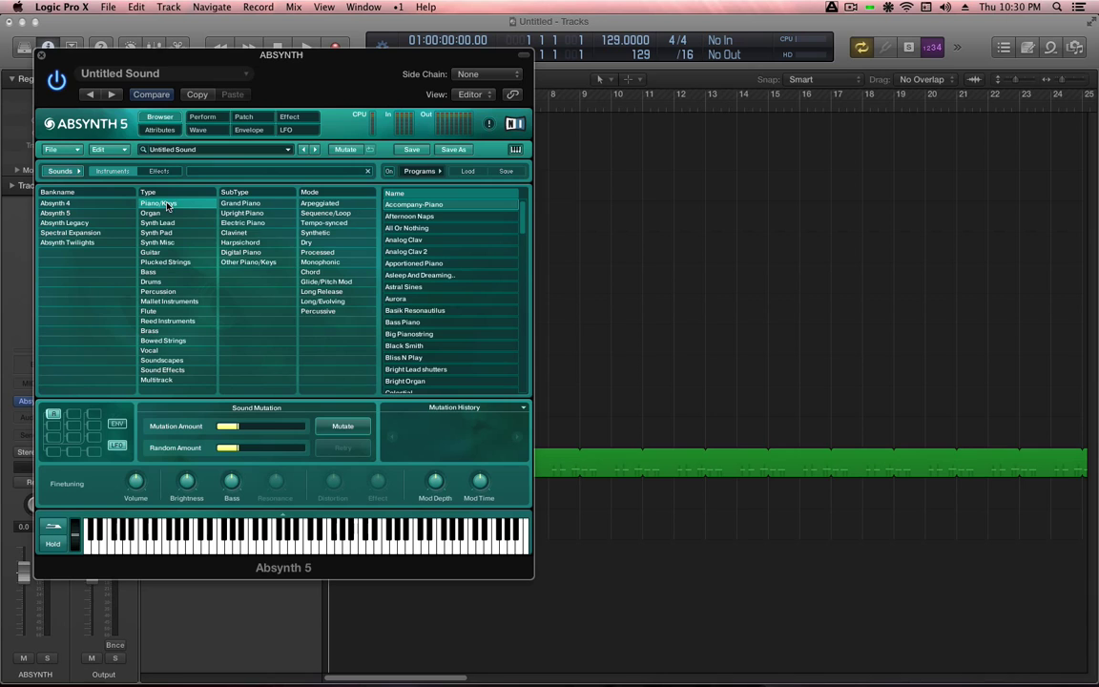
left_click(266, 223)
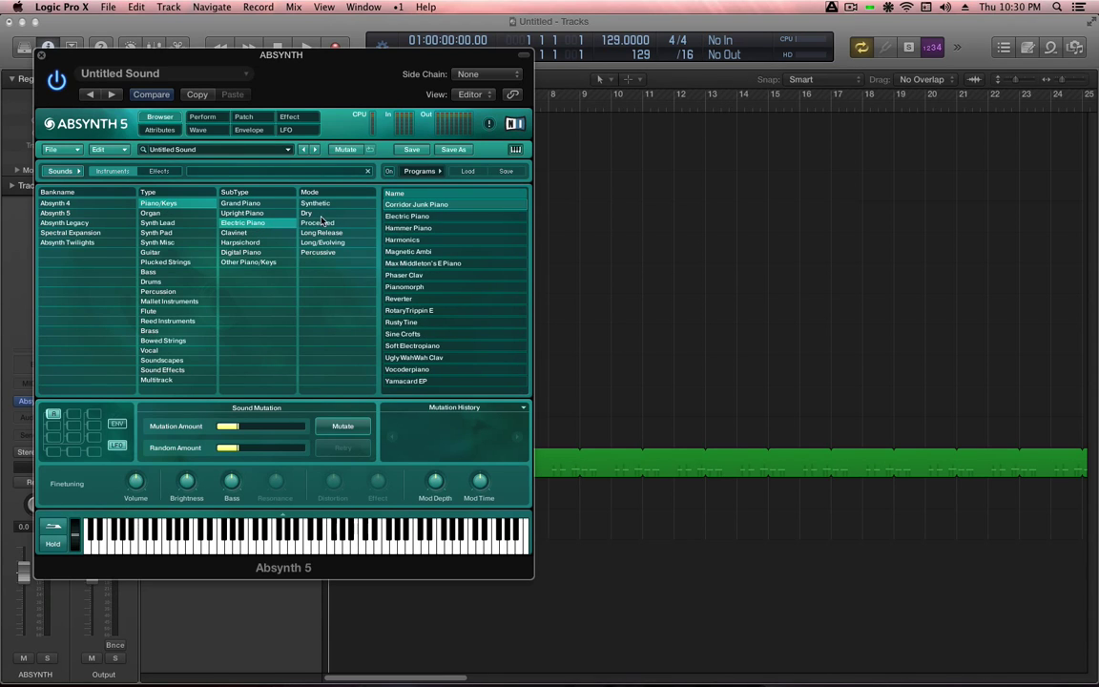
left_click(326, 206)
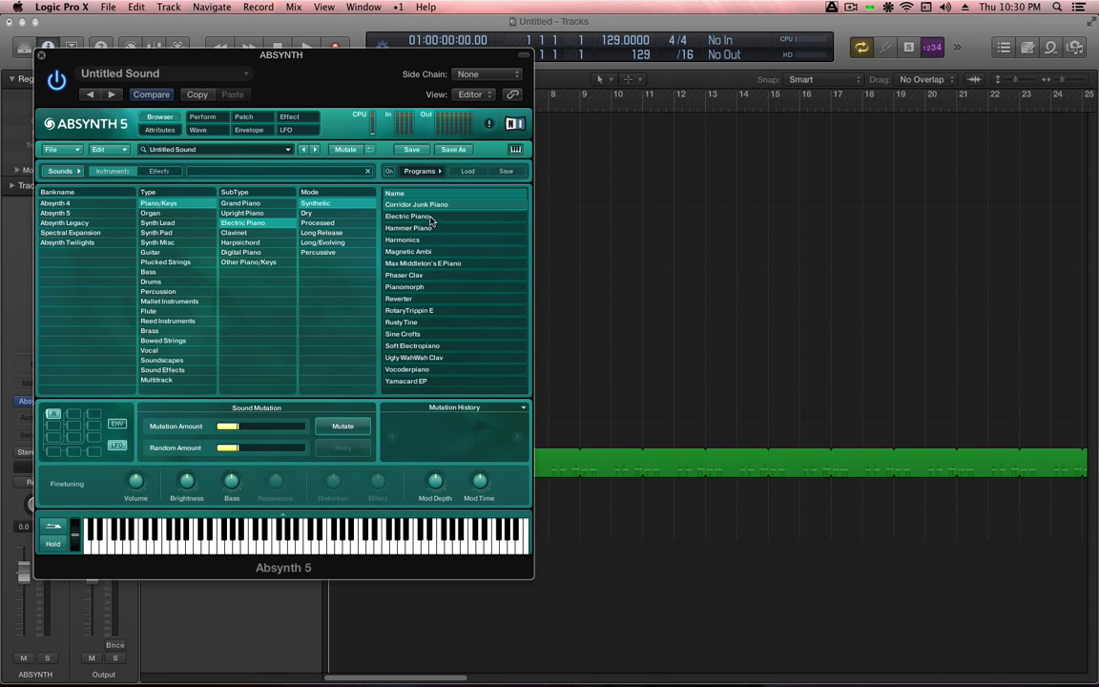
left_click(431, 206)
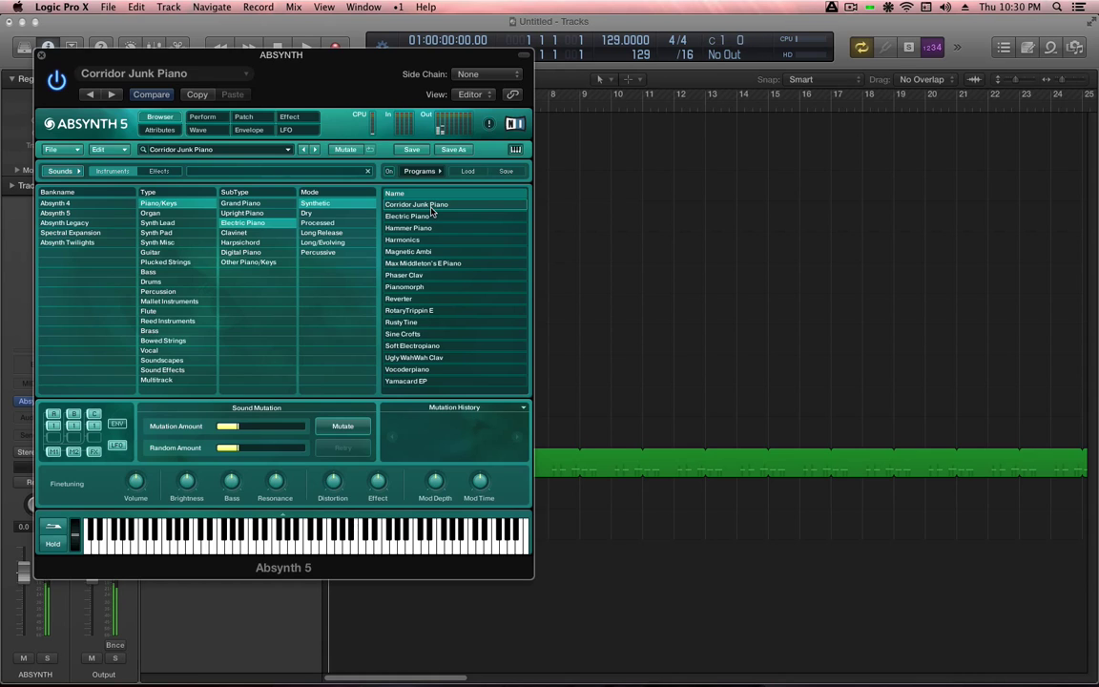
Start playback, close the Absynth window and record a two-bar MIDI part on the ABSYNTH track
key("space")
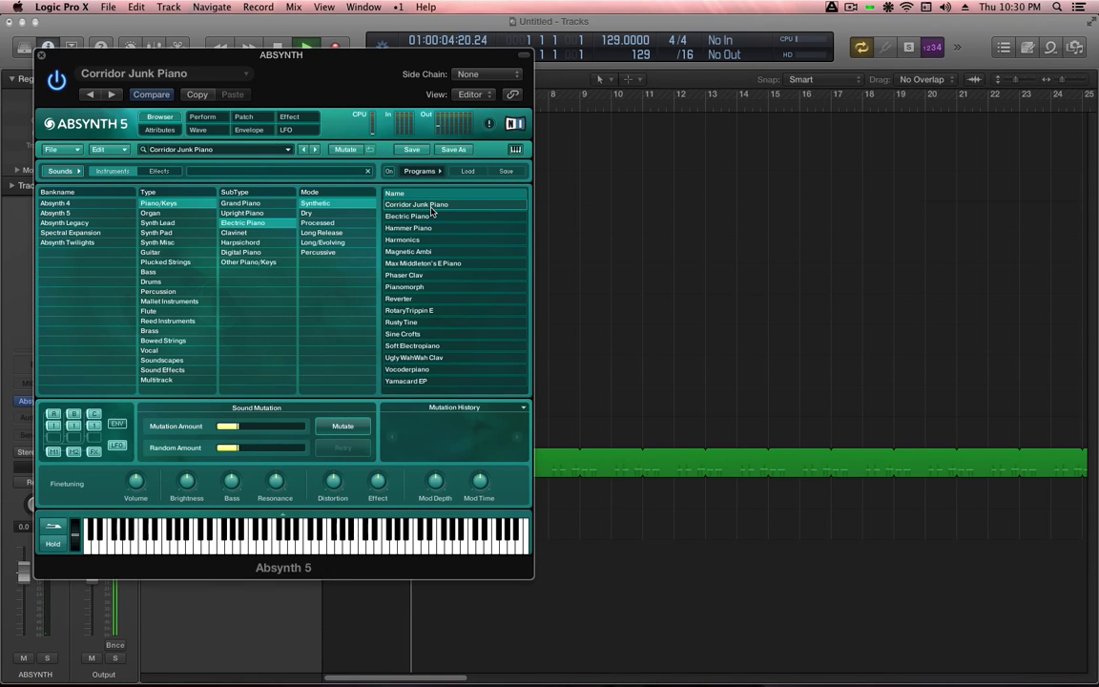
key("super+w")
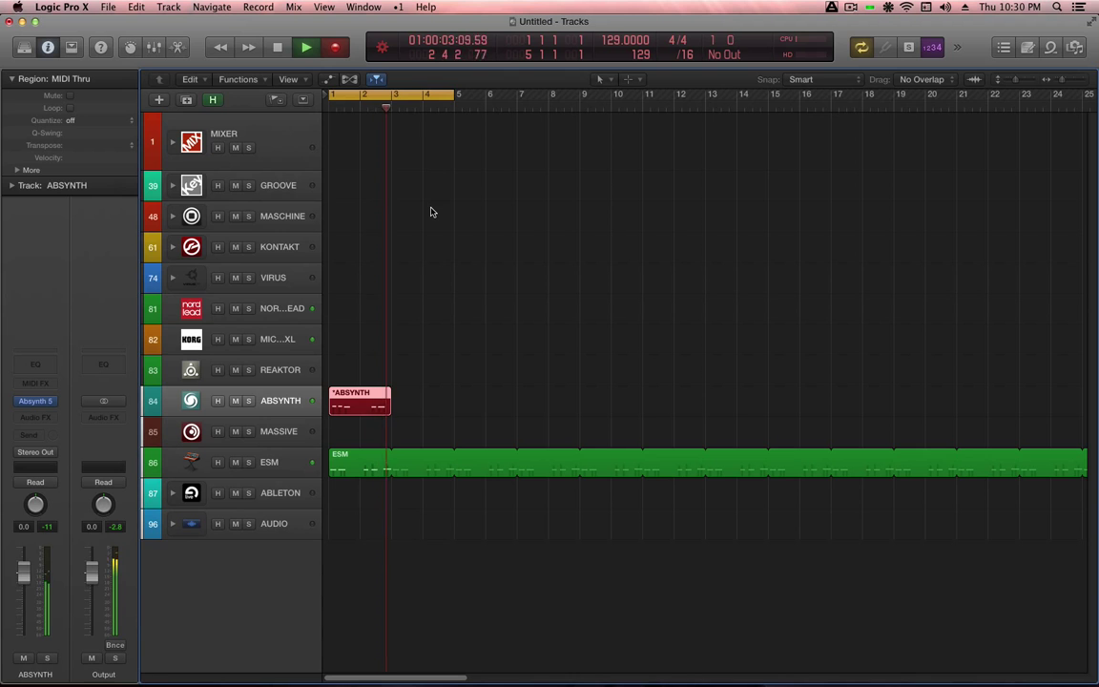
key("shift+r")
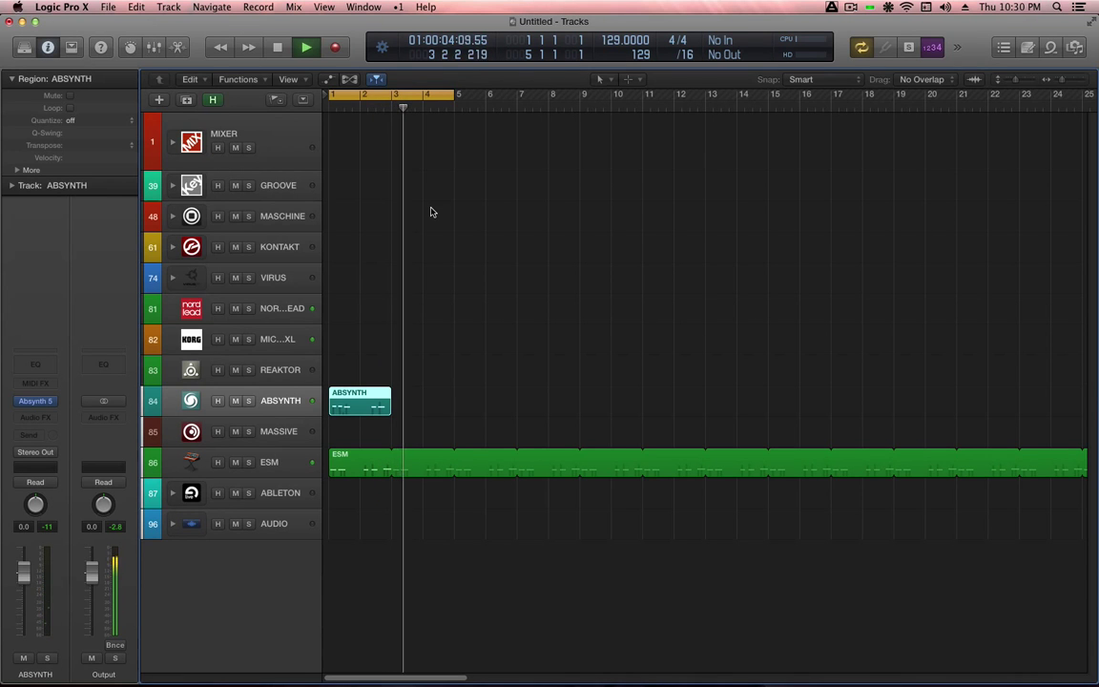
Loop the ABSYNTH region and quantize all its notes to 1/16 Note in the Piano Roll
double_click(378, 413)
key("l")
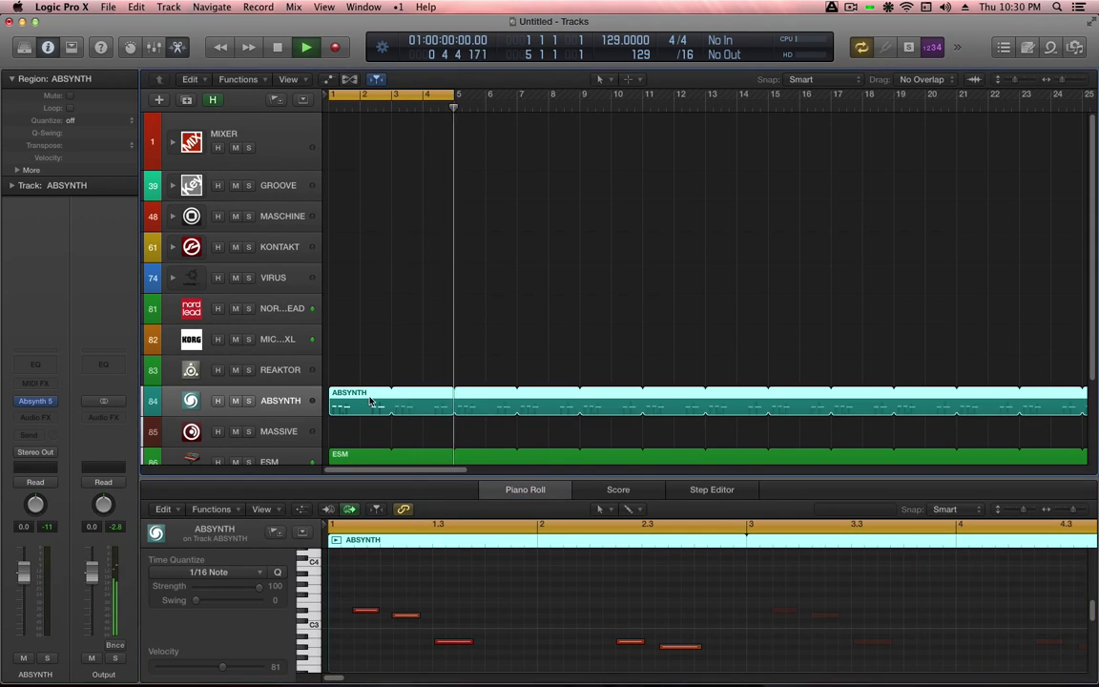
key("super+a")
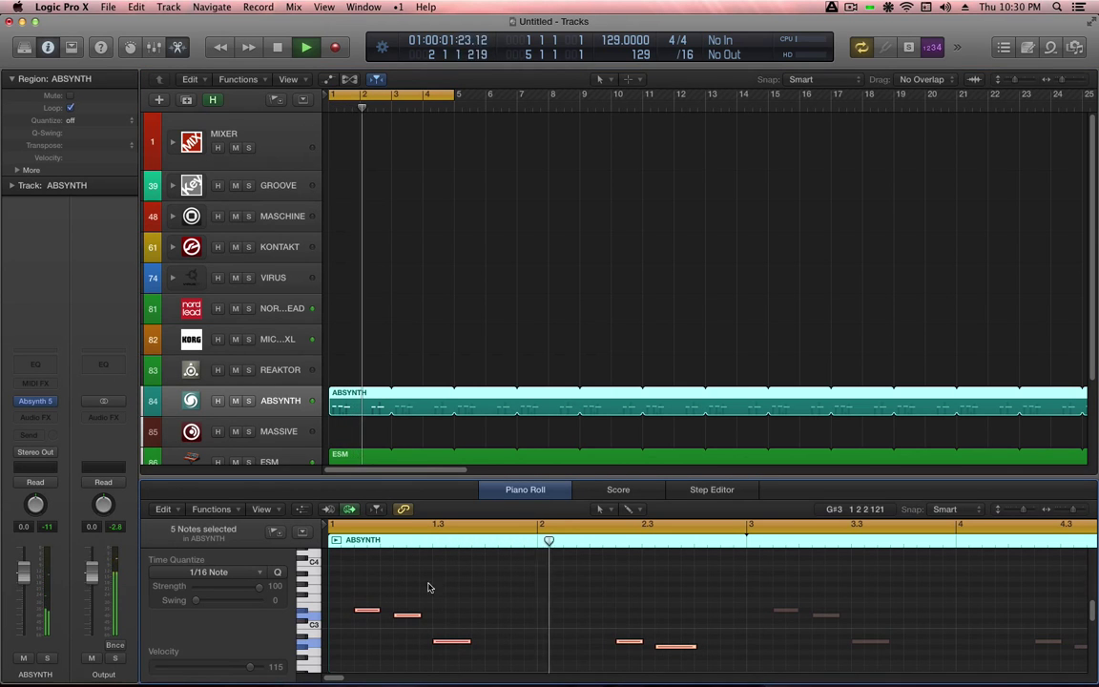
left_click(523, 574)
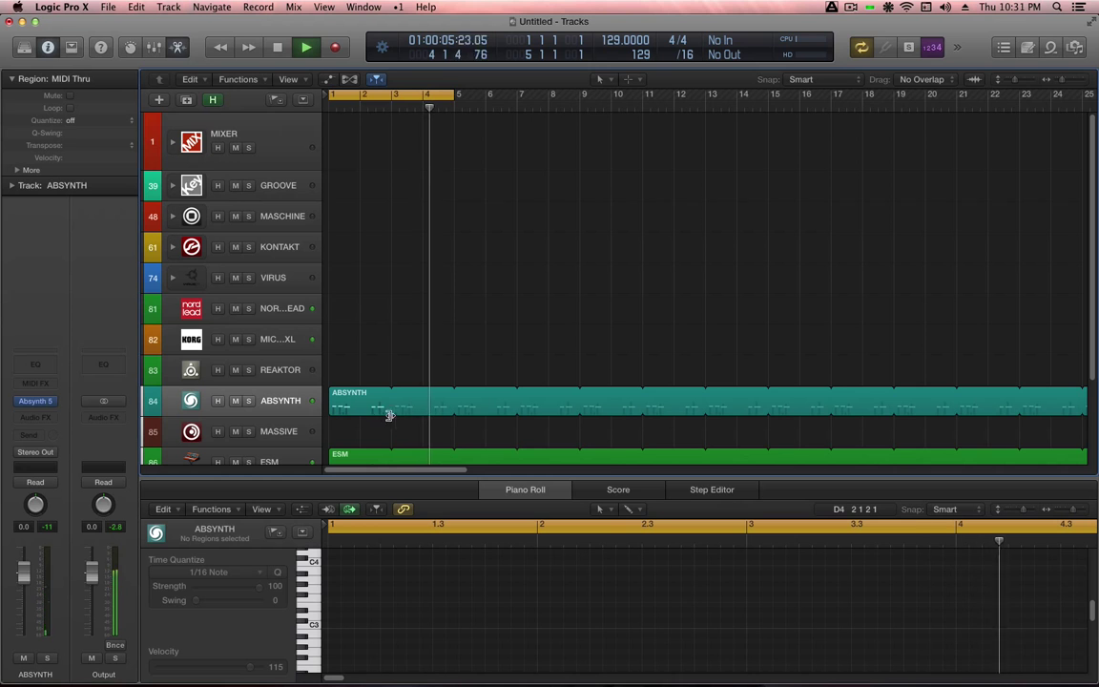
Lengthen the looped ABSYNTH region to four bars and close the Piano Roll
mouse_move(391, 411)
left_mouse_down()
mouse_move(445, 411)
mouse_move(410, 416)
left_mouse_up()
key("v")
key("v")
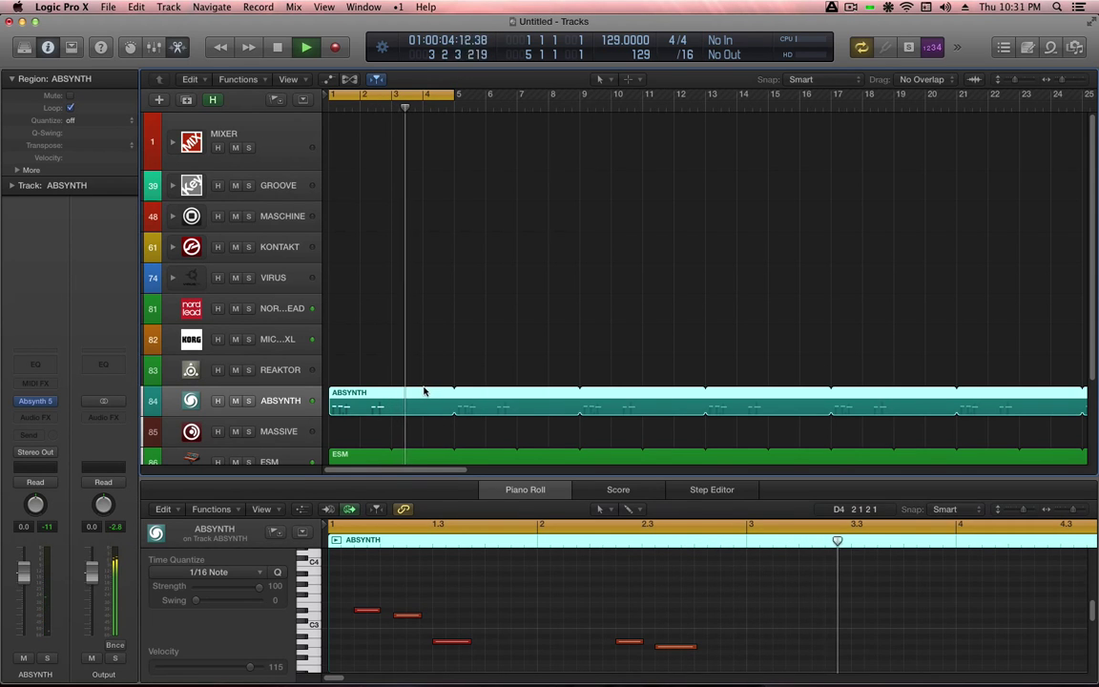
key("e")
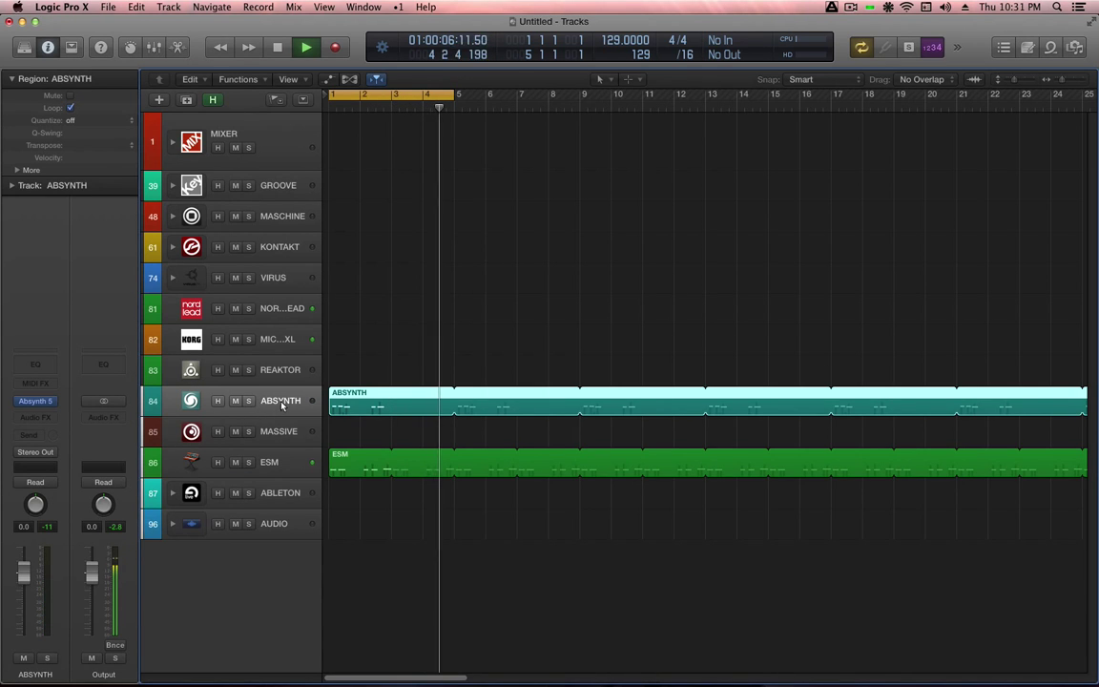
Assign Bus 21 (M1) as the output of the ABSYNTH track
left_click(53, 454)
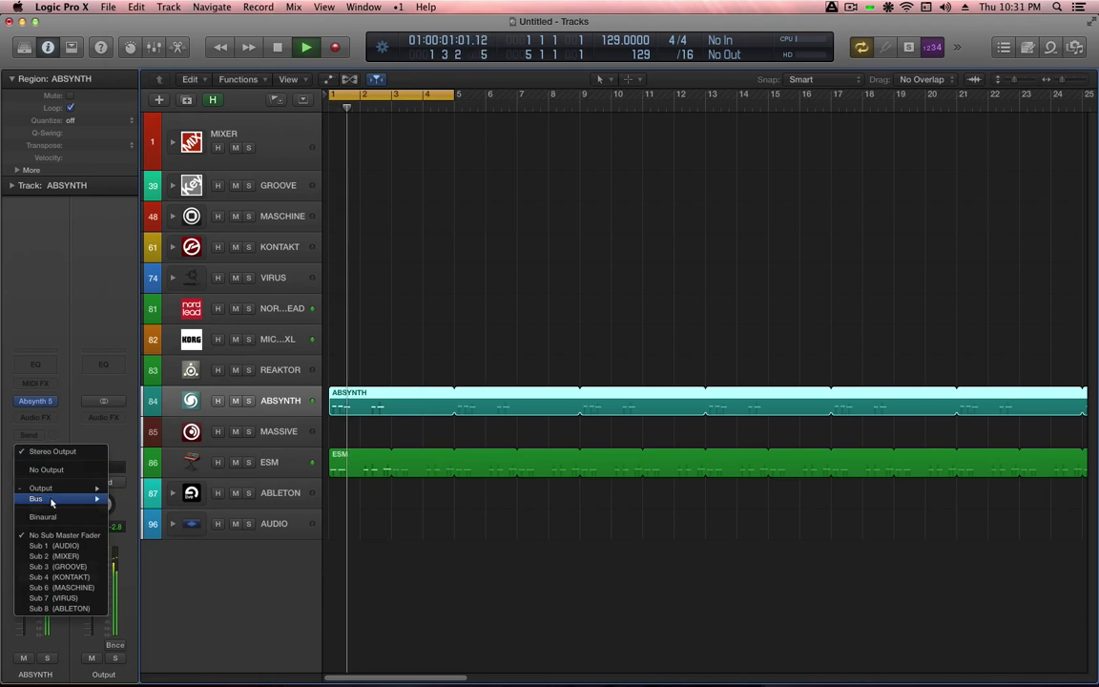
mouse_move(42, 498)
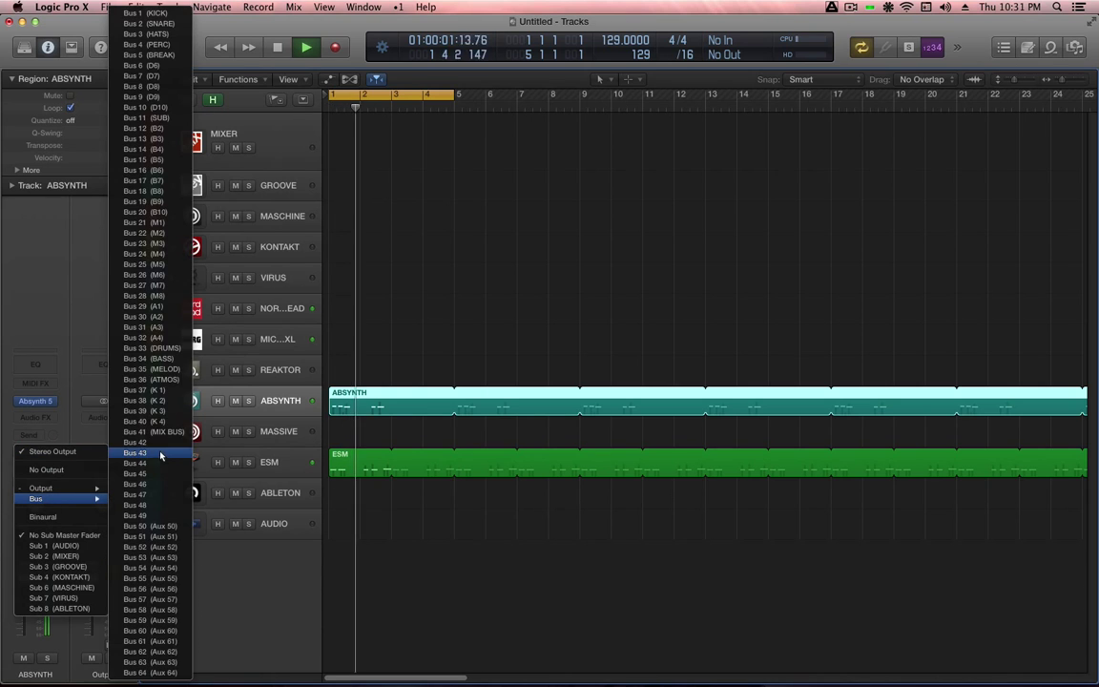
left_click(176, 222)
Expand the MIXER track stack and rename the M1 channel as KEYS
left_click(175, 141)
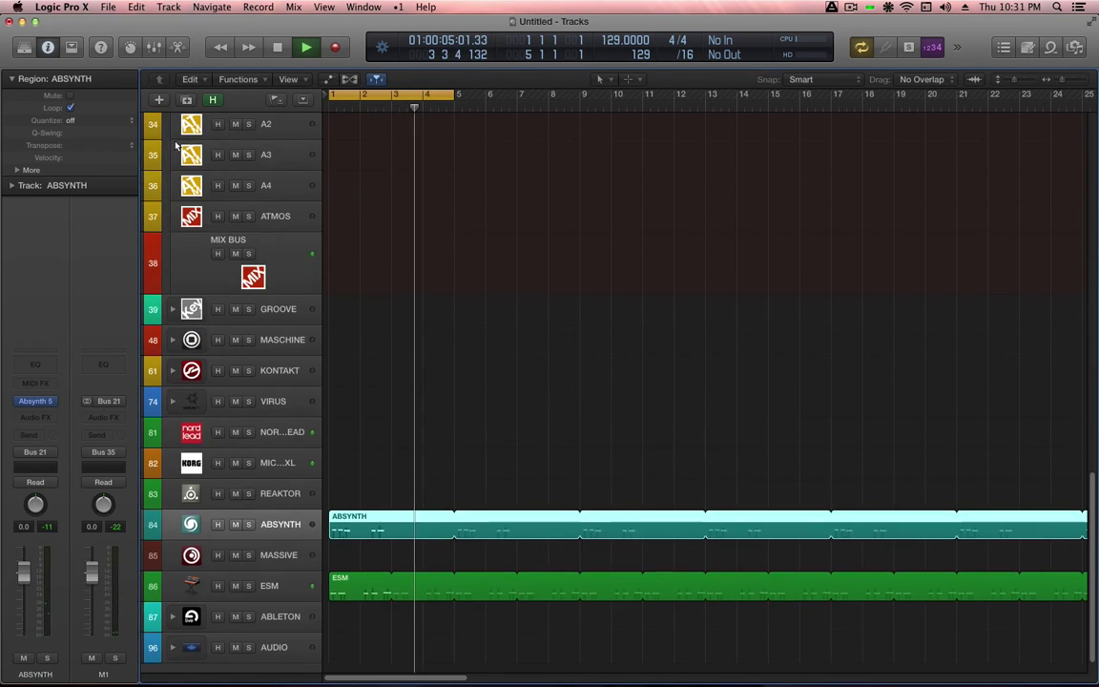
scroll(445, 345, "down", 5)
scroll(446, 346, "down", 3)
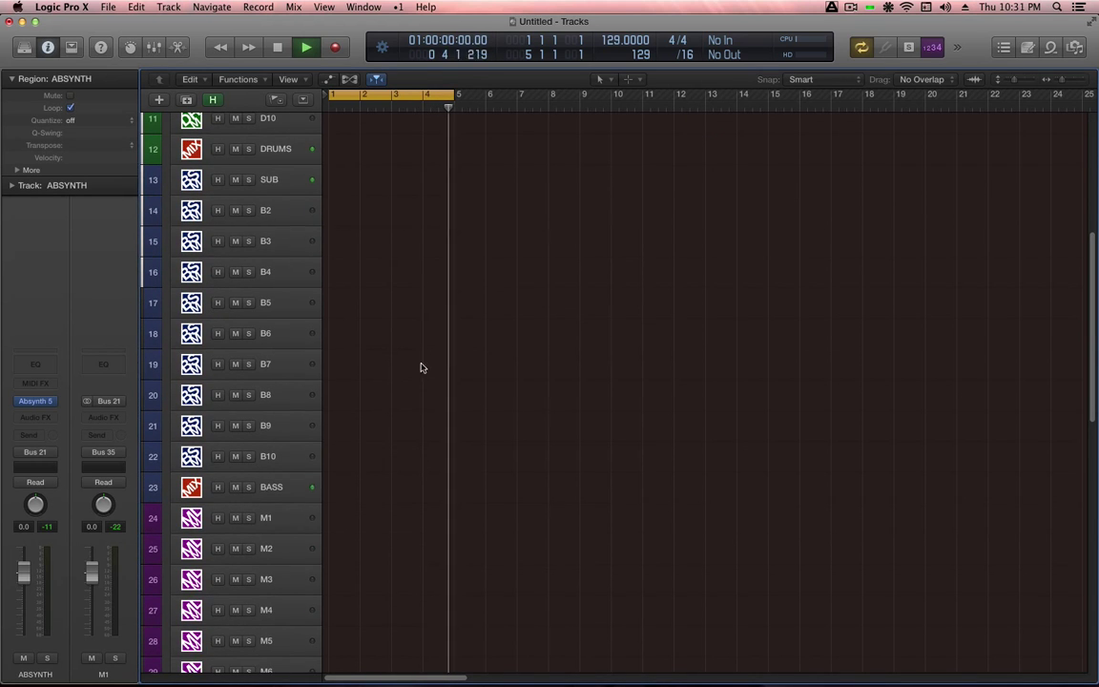
left_click(269, 517)
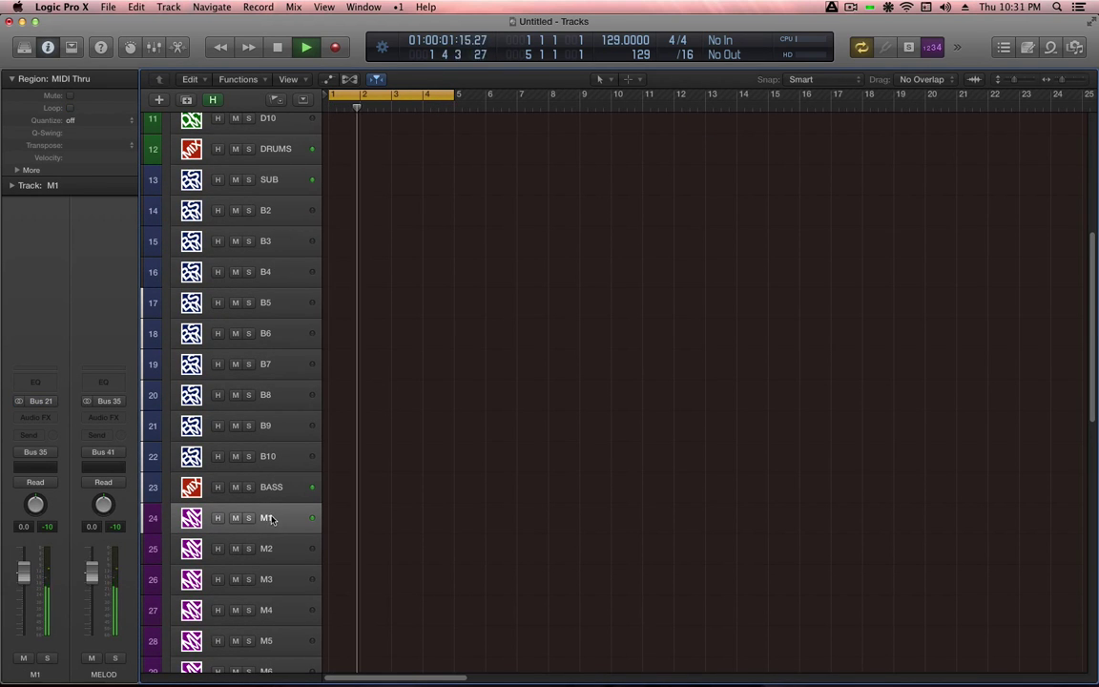
double_click(269, 517)
type("KEYS")
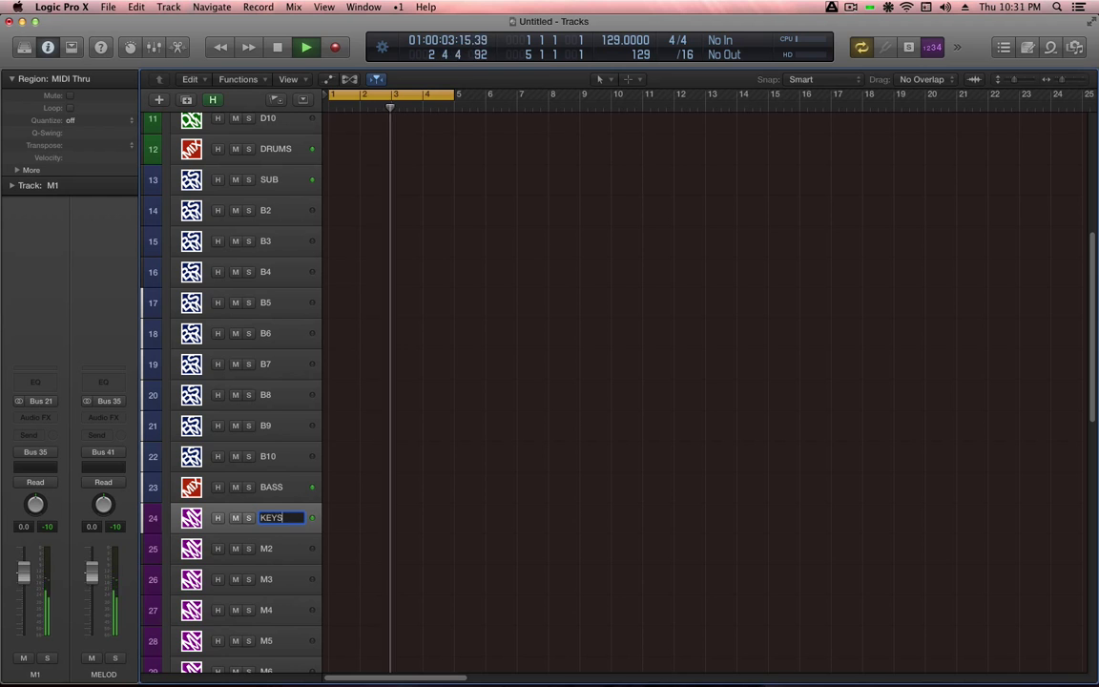
key("Return")
Stop playback, show the project's audio files in the browser and open the dialog for adding an audio file
scroll(445, 575, "down", 2)
scroll(445, 575, "down", 10)
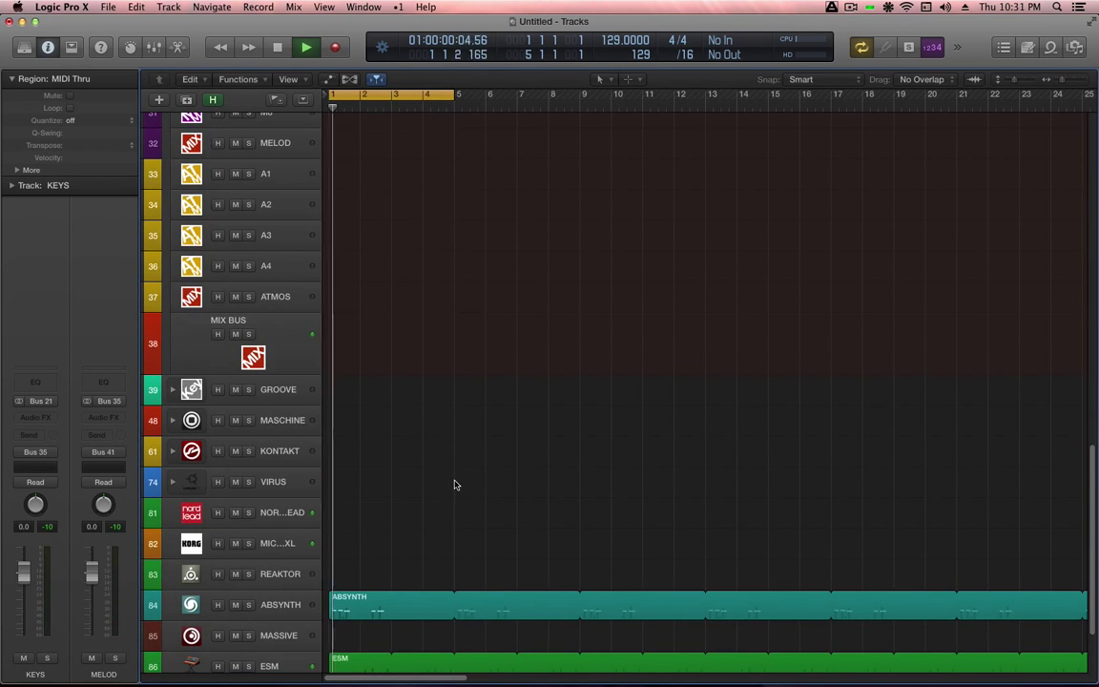
key("super+Up")
key("super+Up")
key("super+Up")
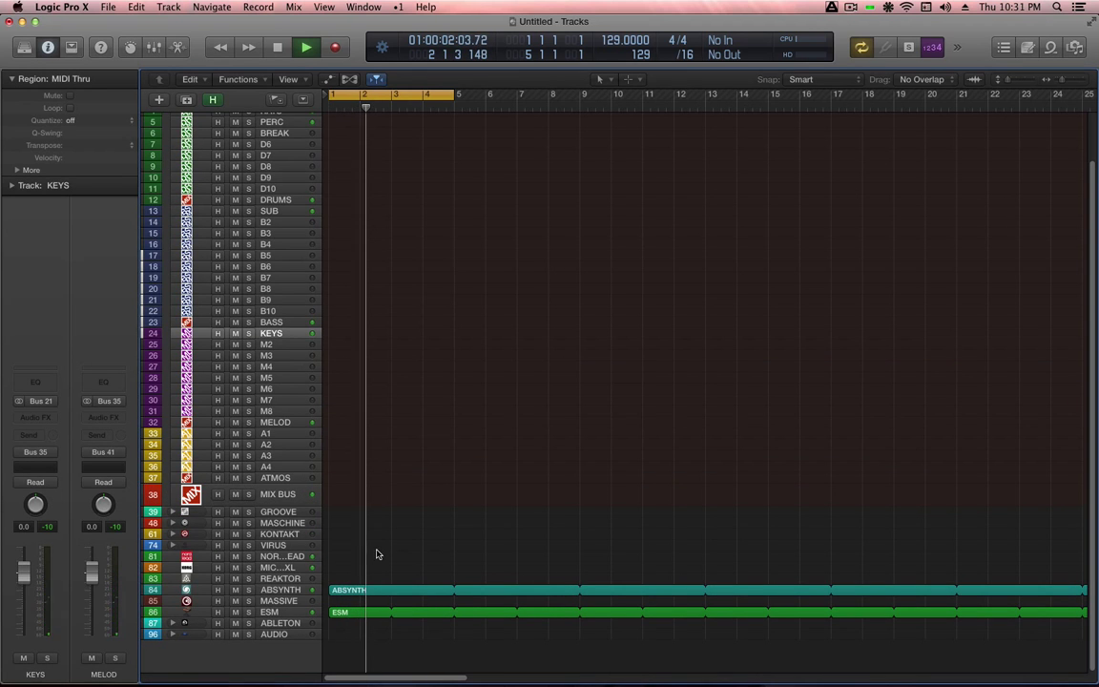
key("f")
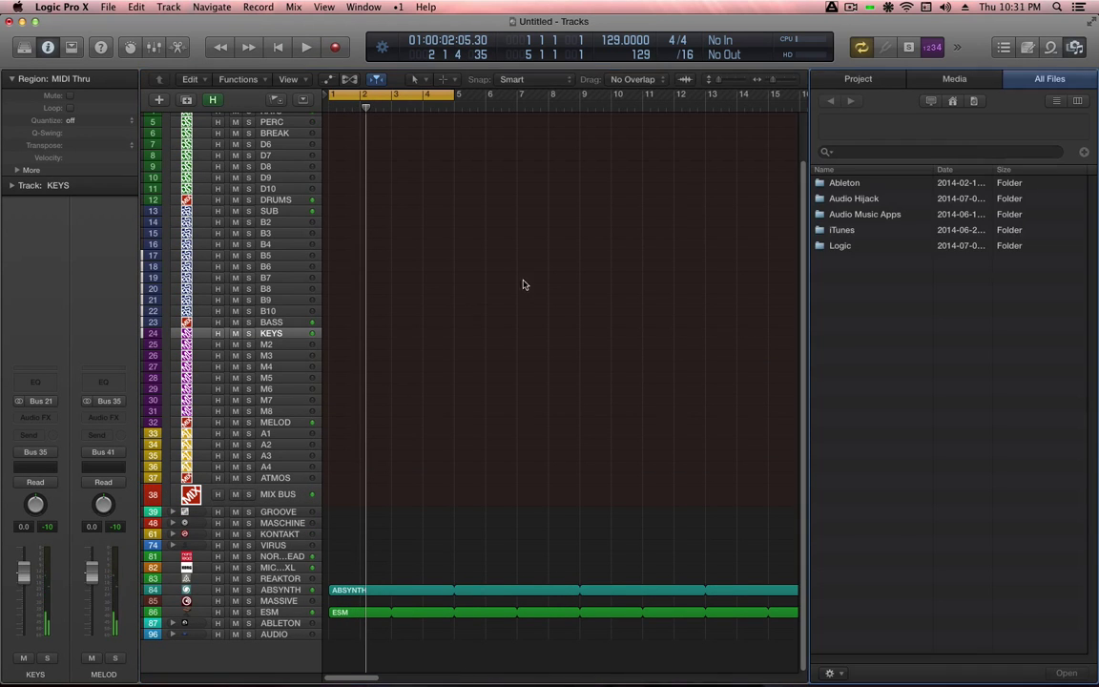
left_click(859, 79)
left_click(847, 104)
left_click(856, 115)
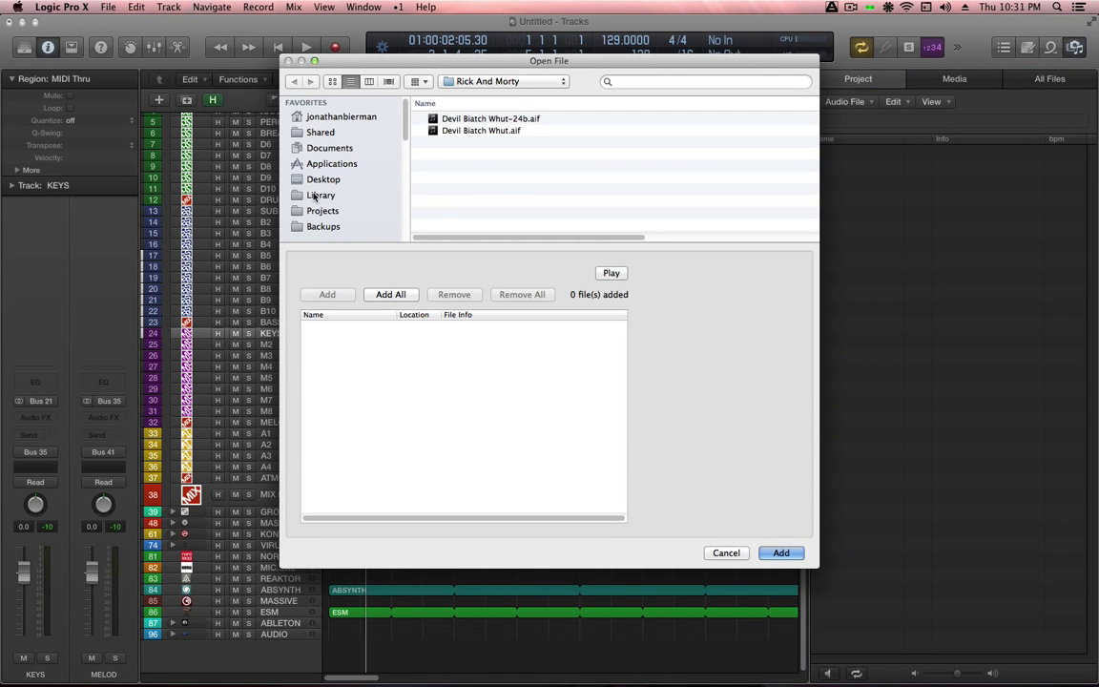
Open the 05 Gunshots, Explosions & FX folder within 04 ATMOS in the Library's Sounds folder
left_click(322, 195)
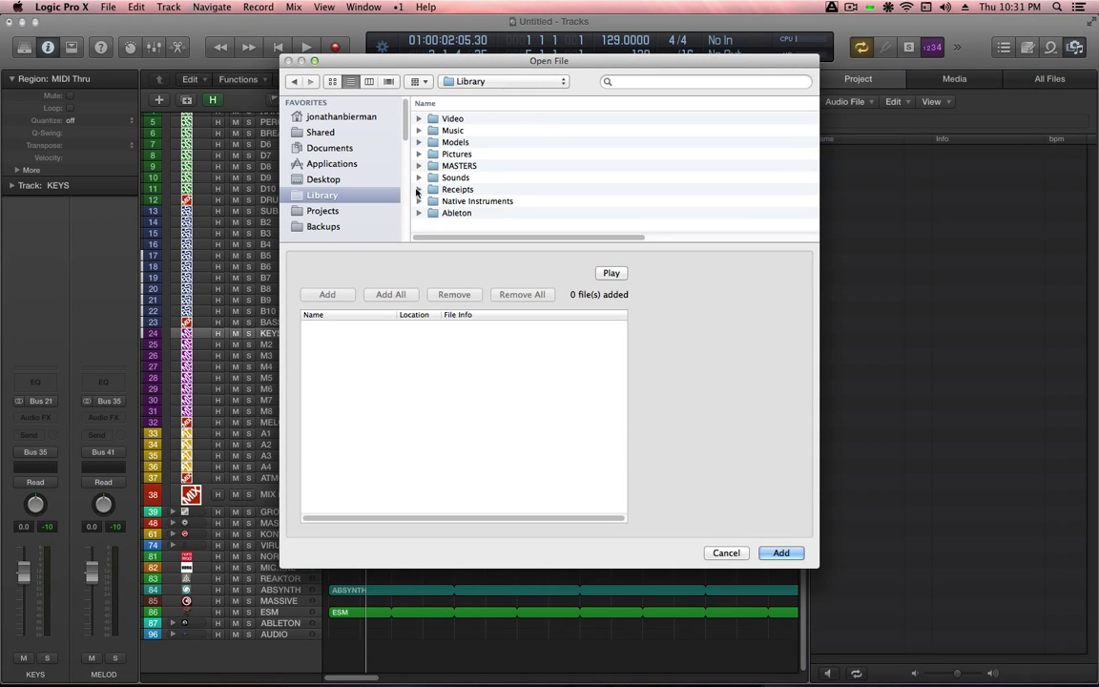
double_click(466, 179)
double_click(467, 189)
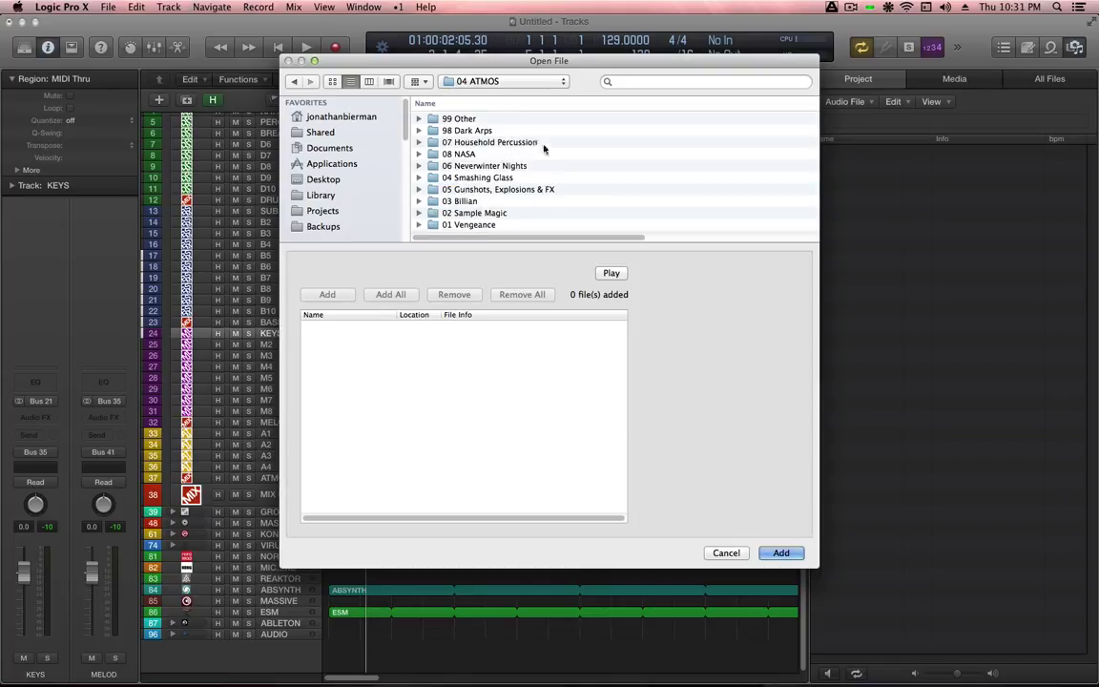
double_click(509, 190)
Audition several grenade, gun and water-impact samples in the 05 Gunshots, Explosions & FX folder
left_click(497, 165)
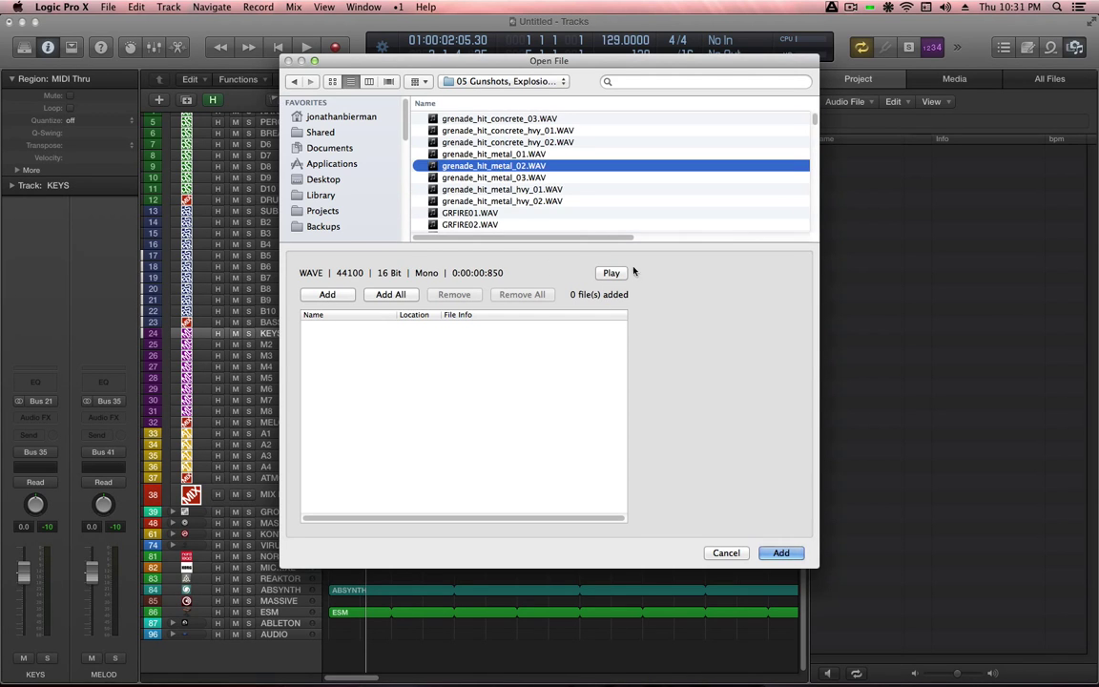
left_click(515, 190)
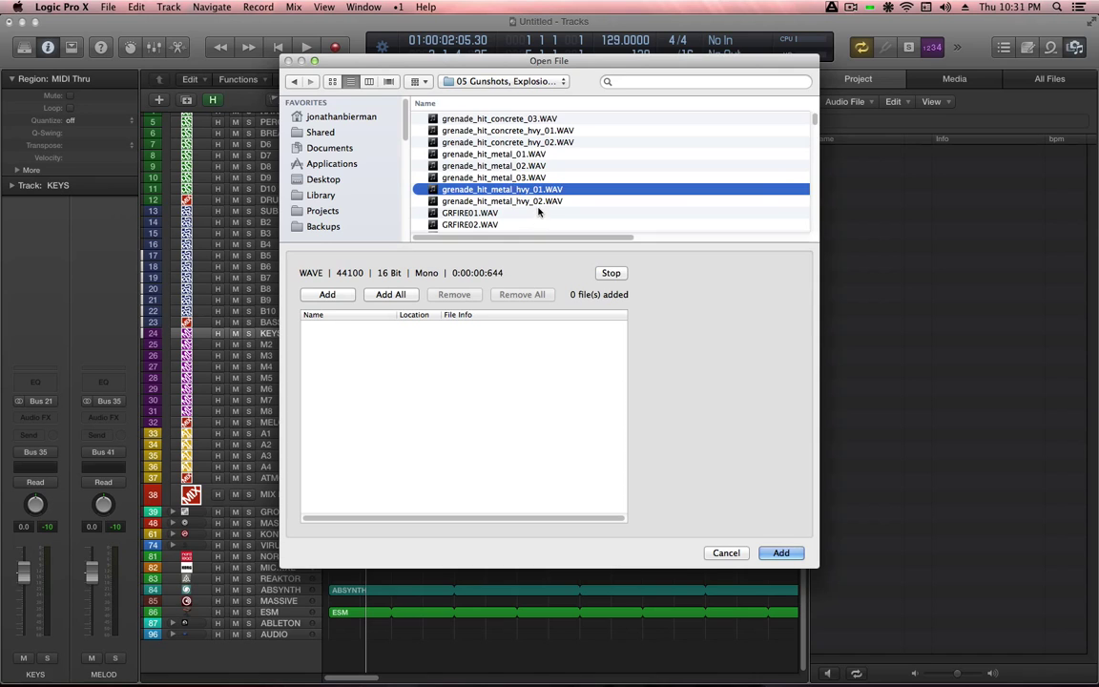
scroll(539, 211, "down", 3)
left_click(527, 206)
scroll(528, 205, "down", 3)
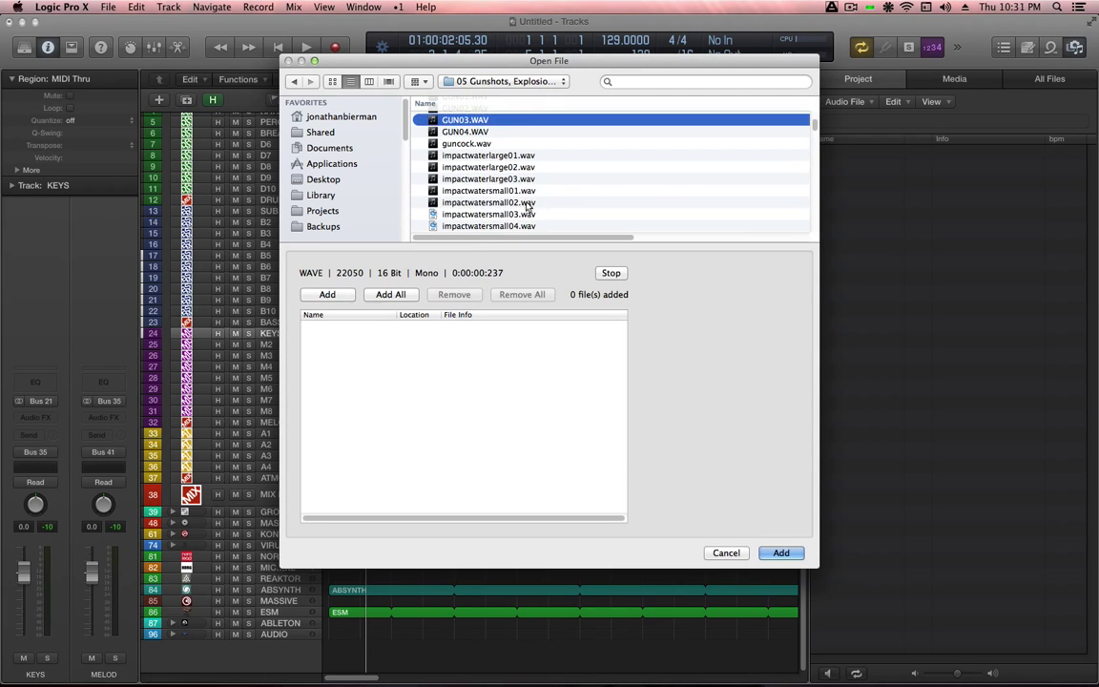
left_click(528, 203)
left_click(528, 190)
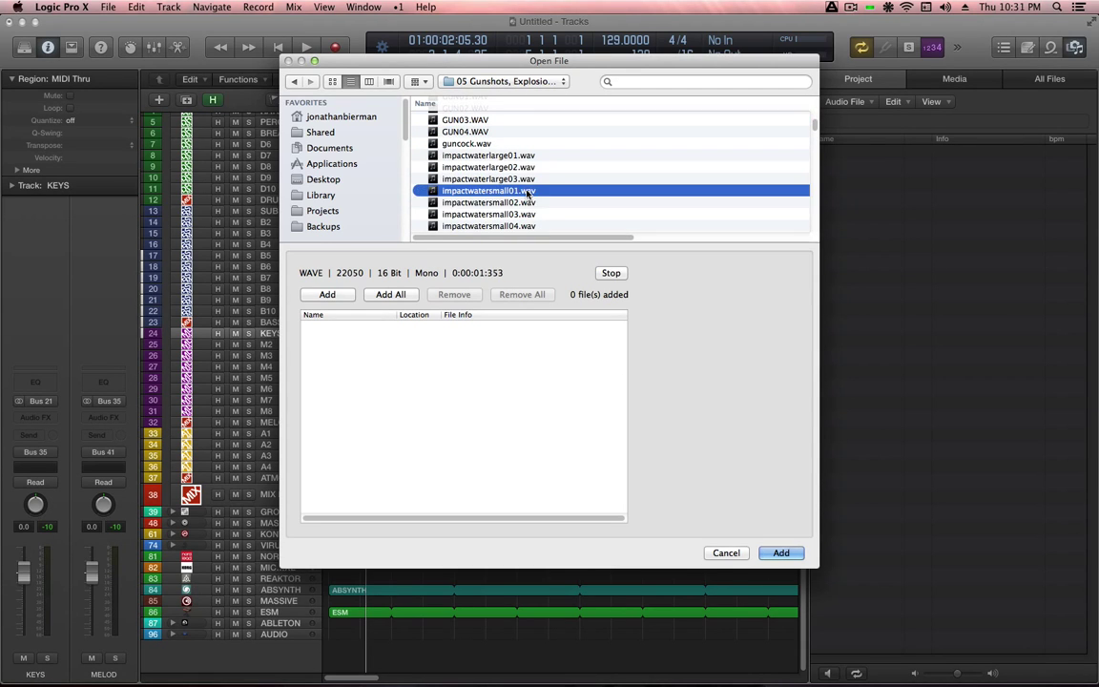
left_click(527, 168)
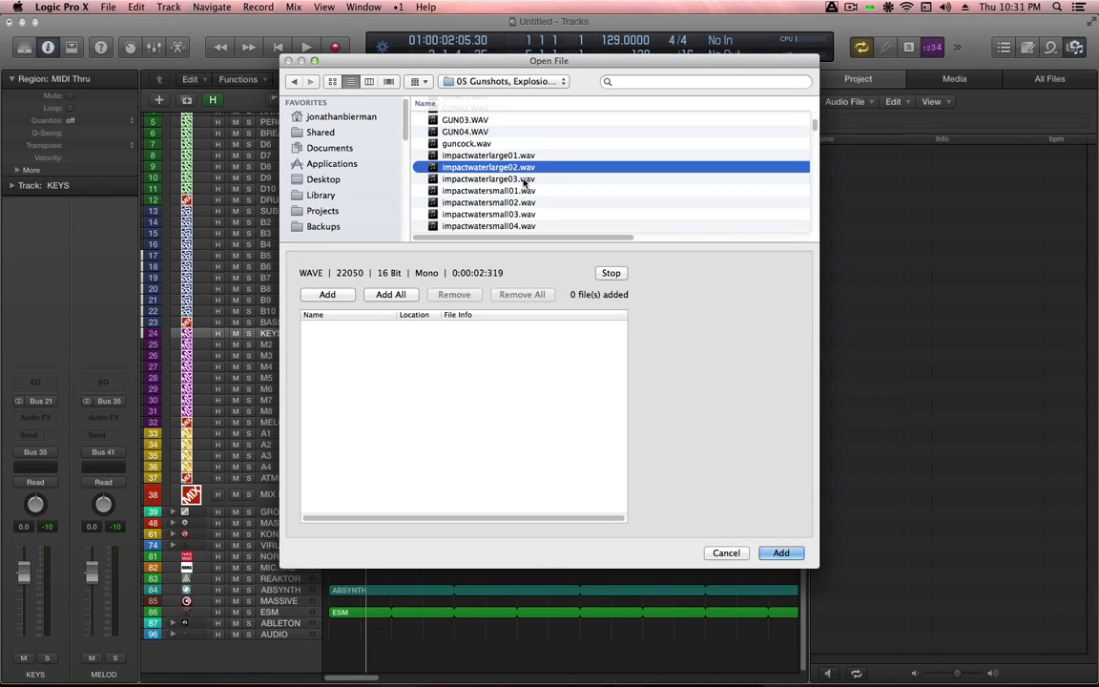
left_click(511, 223)
left_click(515, 202)
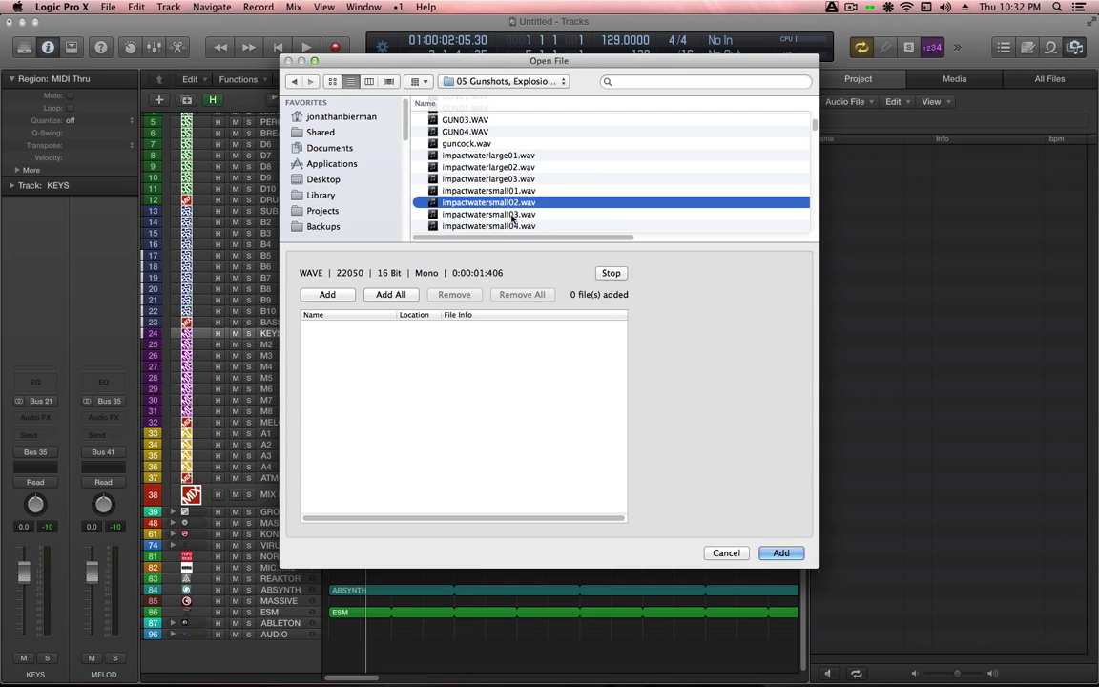
left_click(512, 215)
Add impactwaterlarge01.wav to the project's audio files
left_click(514, 157)
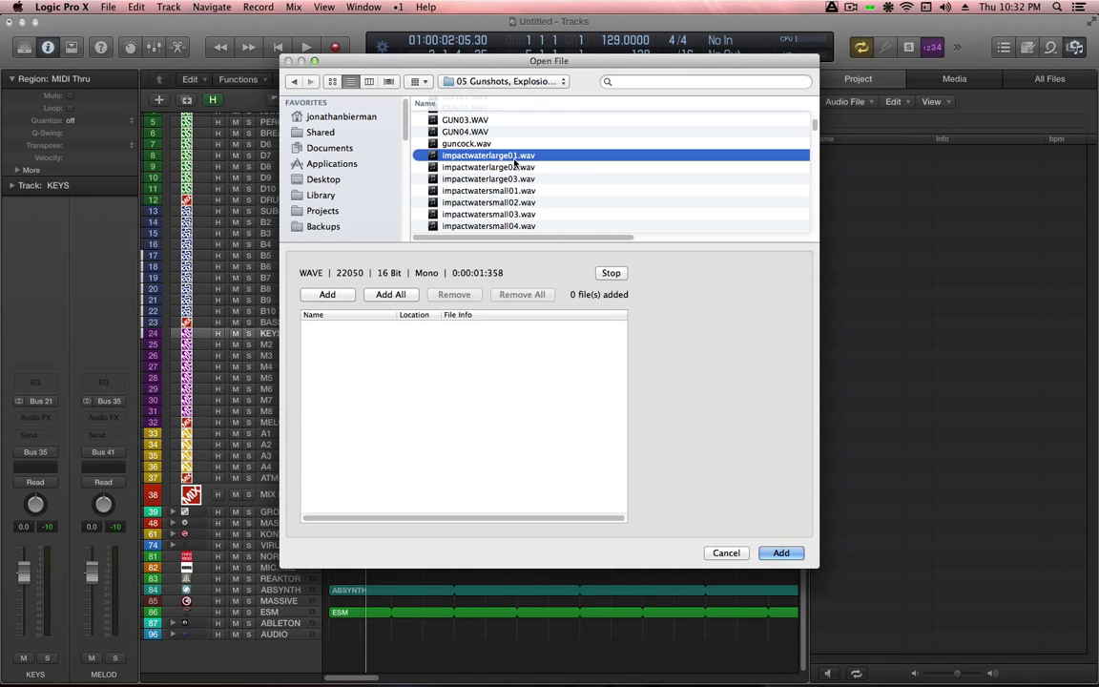
left_click(783, 554)
left_click(785, 554)
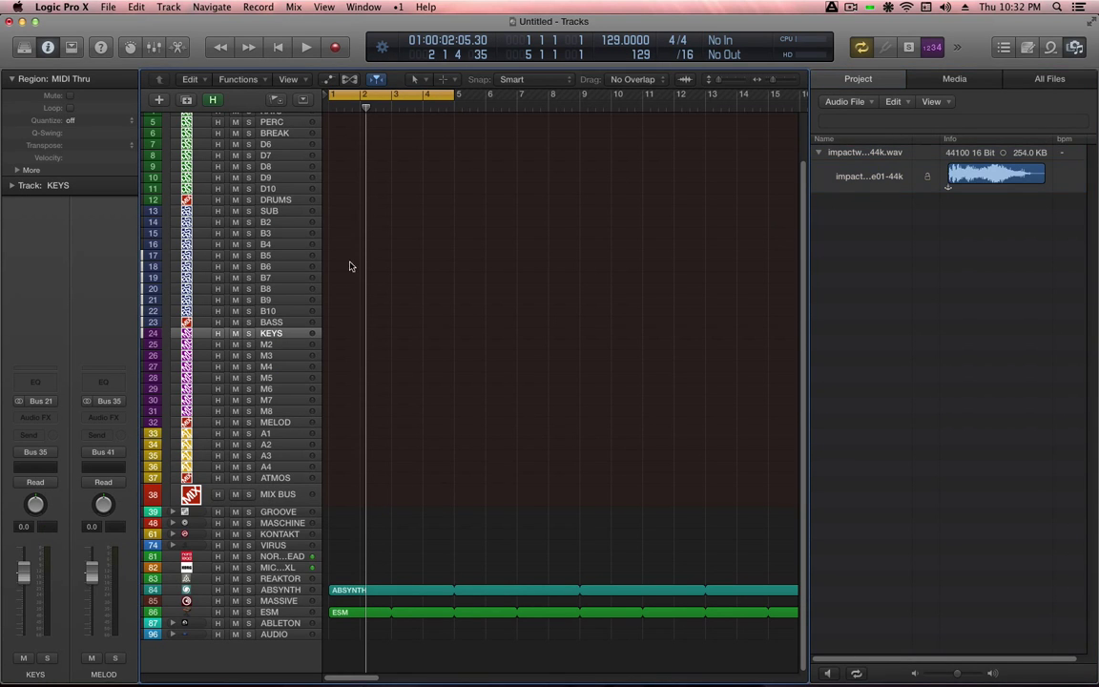
Expand the AUDIO track stack and place the impactwaterlarge01-44k sample on its first audio track at bar 1
left_click_drag(390, 578, 315, 586)
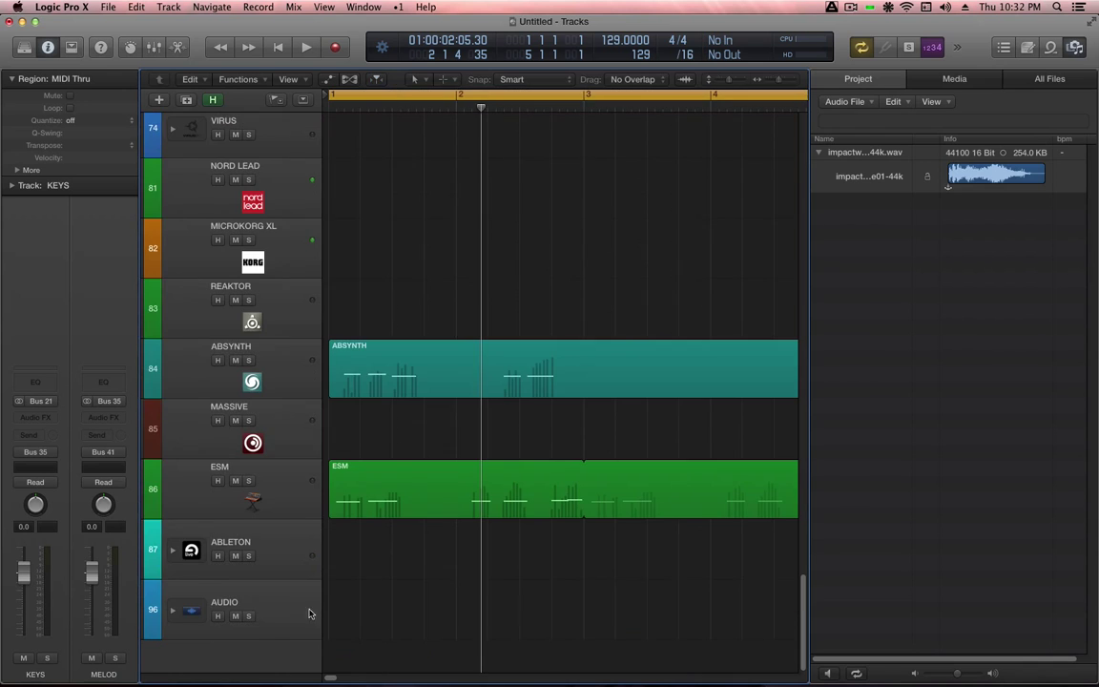
left_click(172, 613)
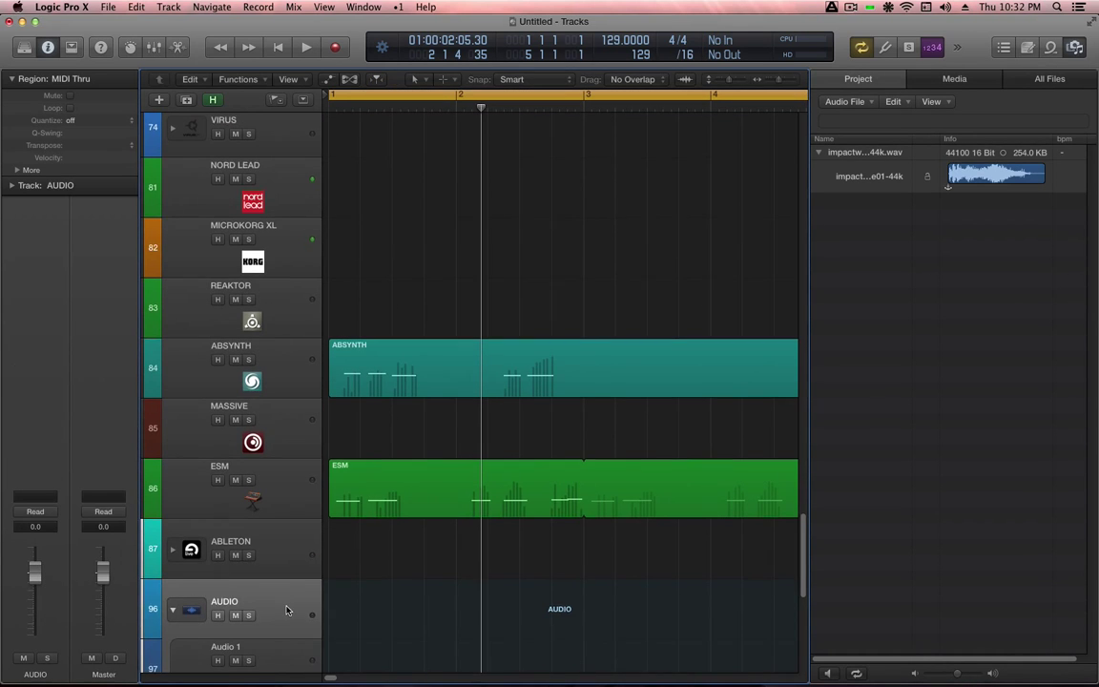
left_click_drag(859, 158, 333, 526)
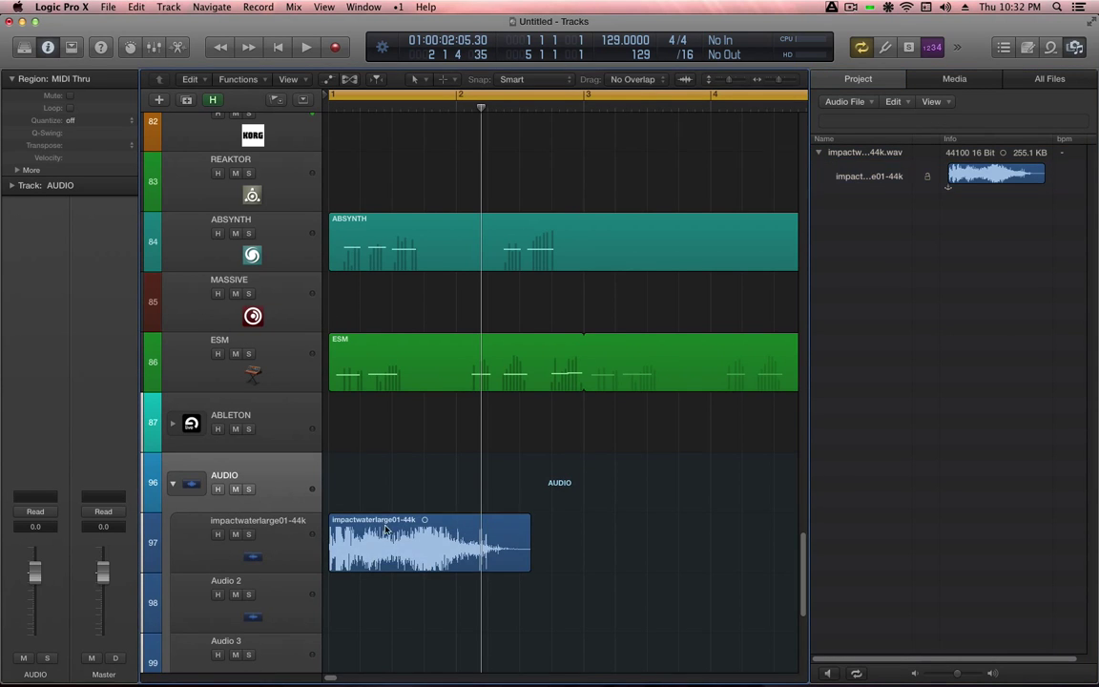
Reverse the impactwaterlarge01-44k sample in the audio file editor and close the editor
double_click(346, 533)
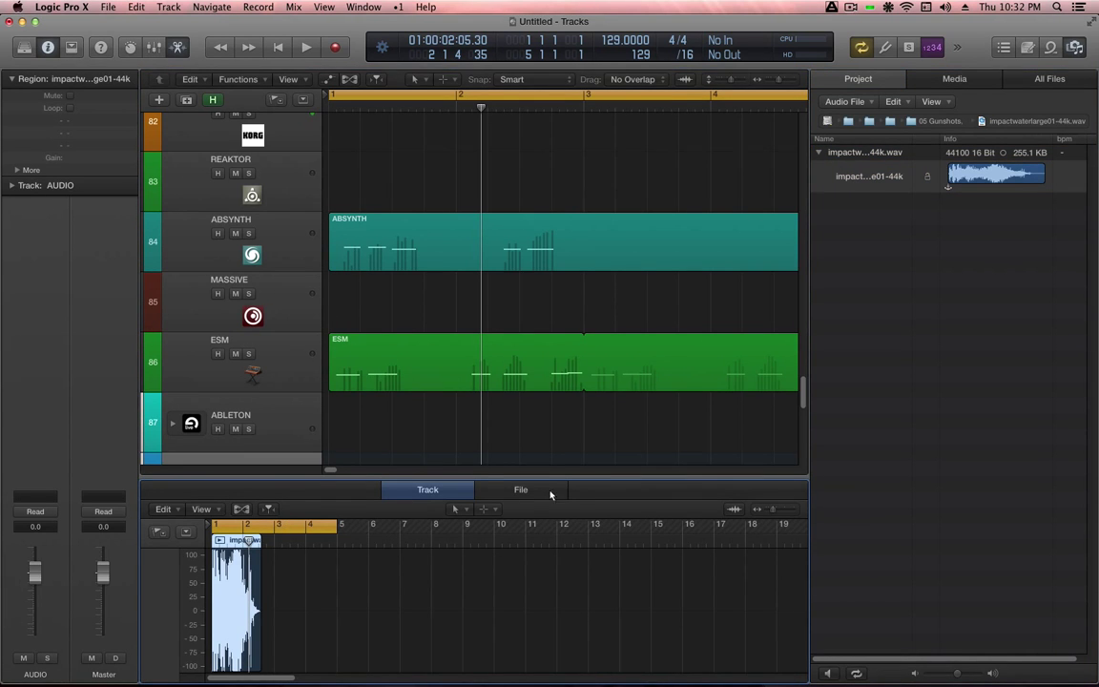
left_click(520, 490)
left_click(282, 512)
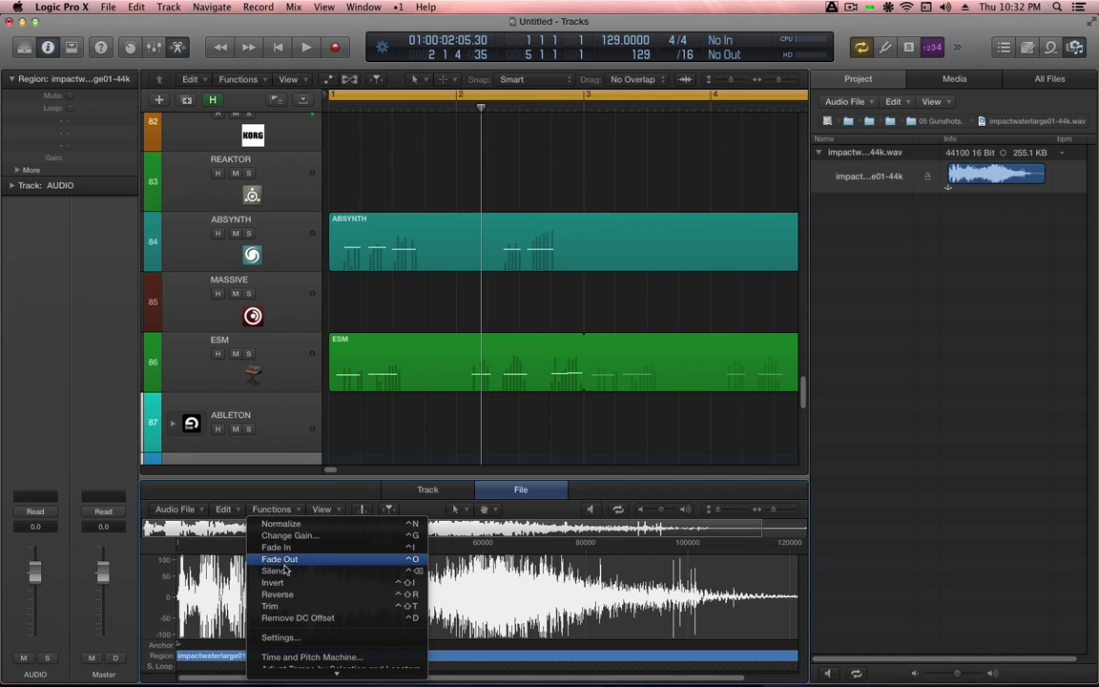
left_click(277, 594)
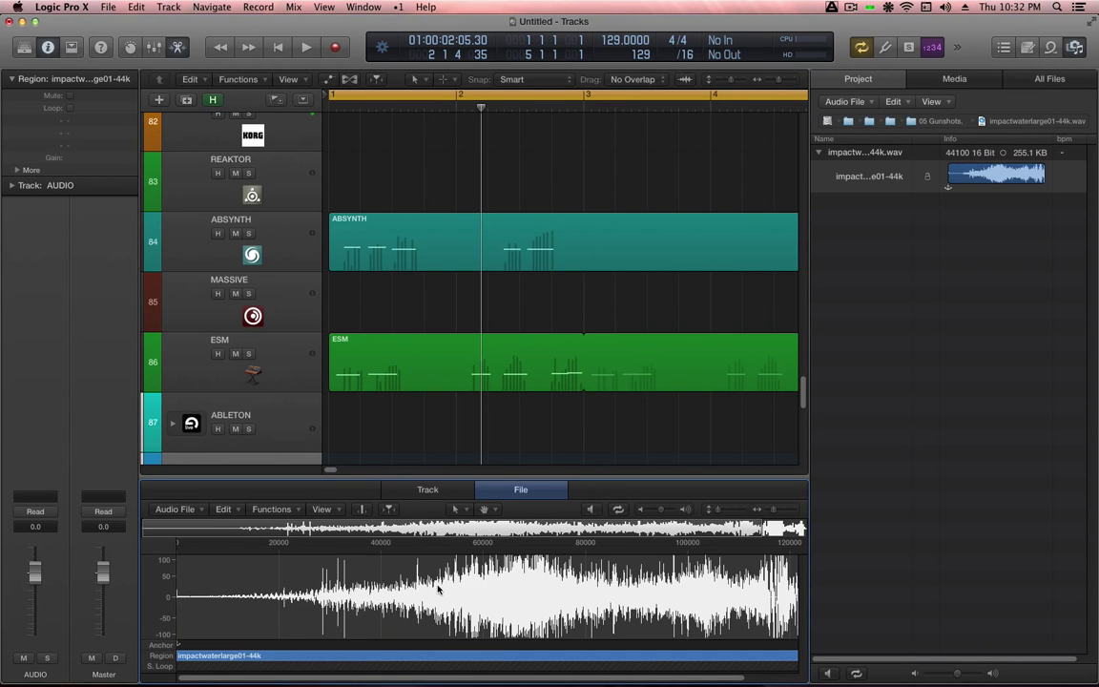
key("e")
left_click(593, 502)
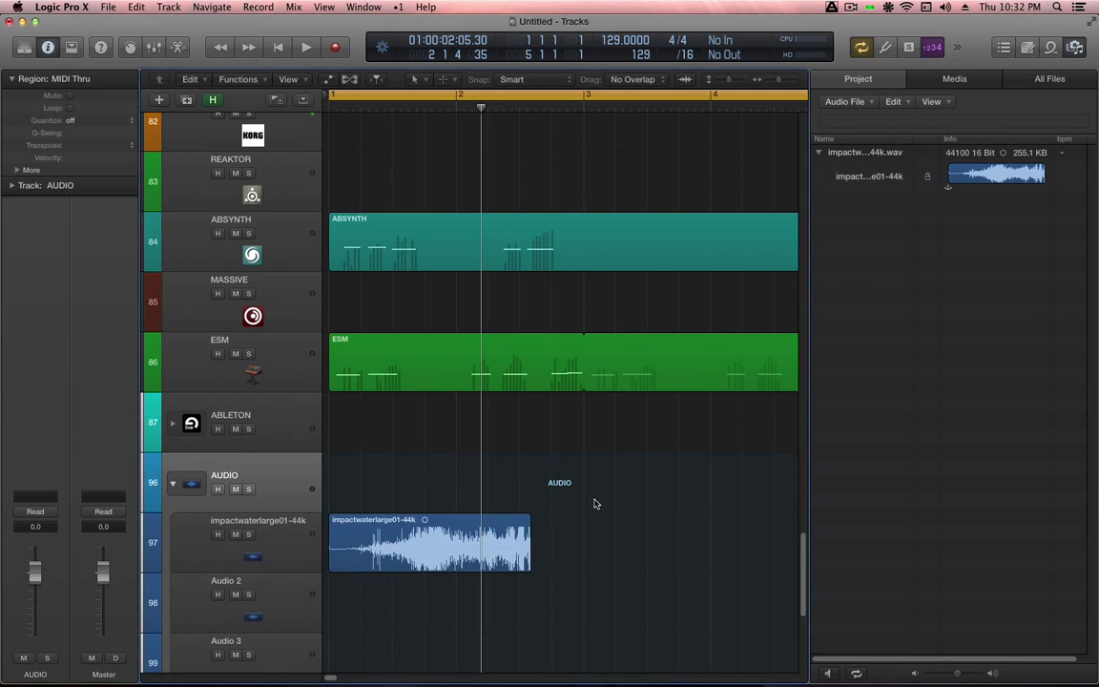
Move the reversed impact region across bar 5 and cut off the part after bar 5
left_click_drag(403, 540, 634, 540)
scroll(634, 541, "right", 6)
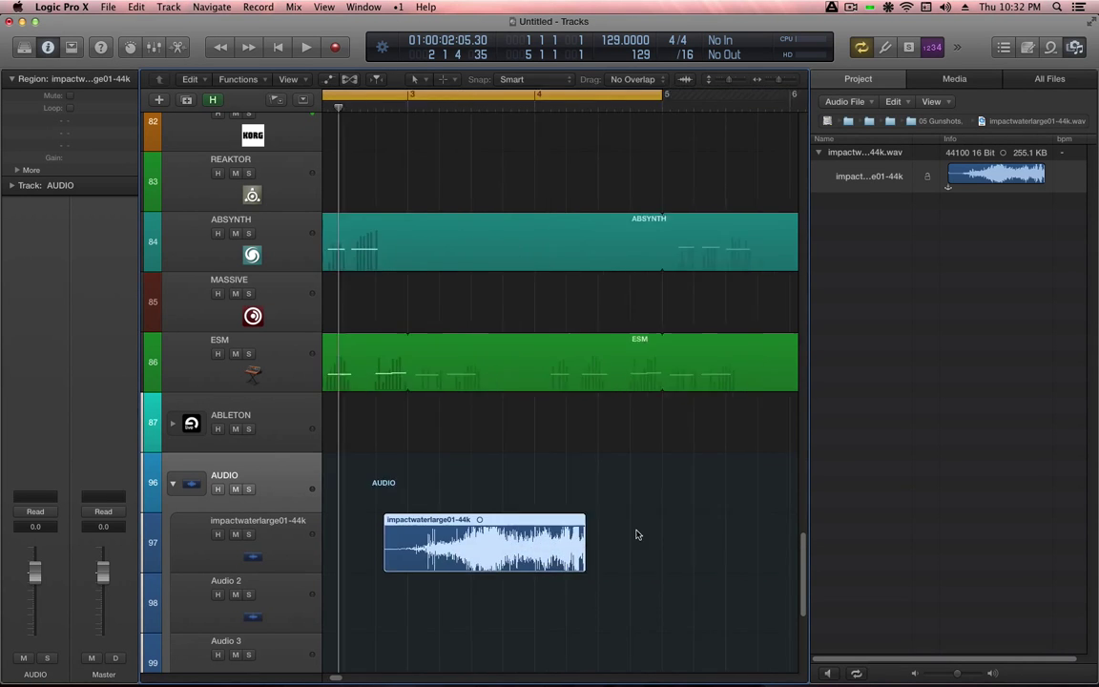
left_click_drag(404, 539, 585, 540)
key("t")
key("s")
key("super+t")
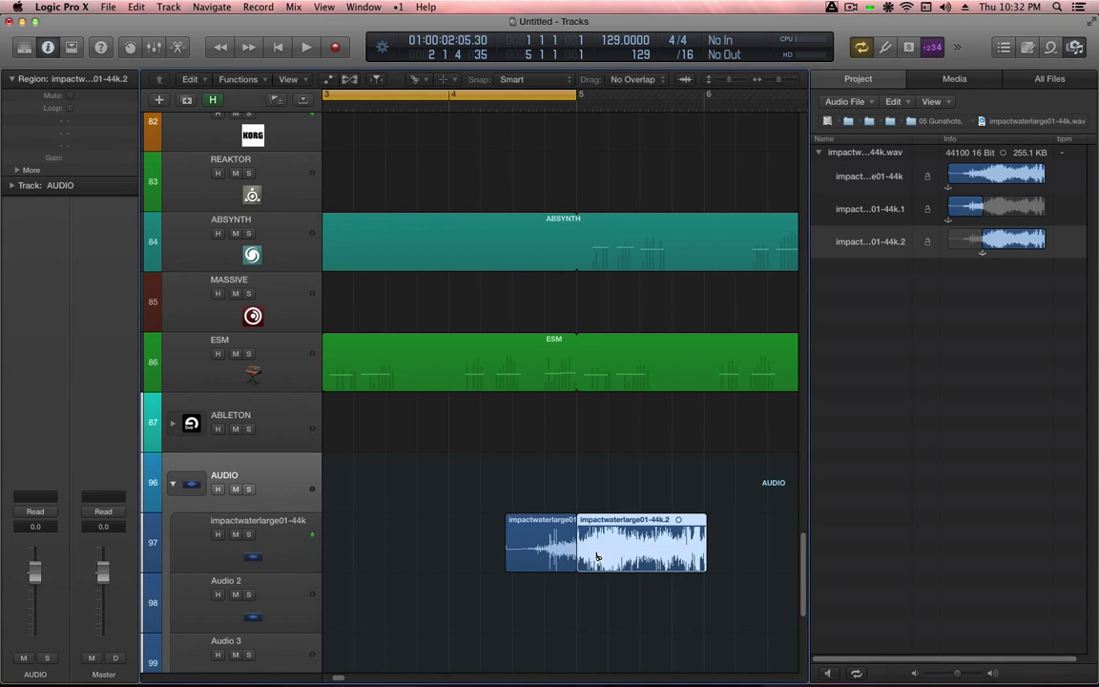
key("Delete")
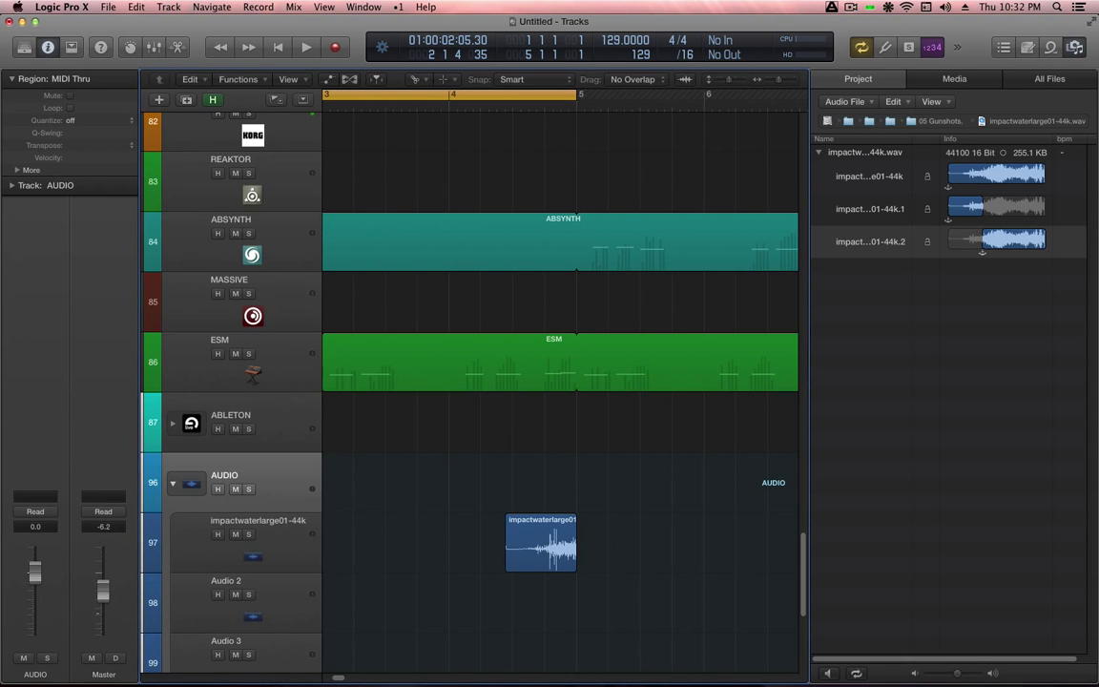
Play the loop and lower the impactwaterlarge01-44k track's volume to about -3.3 dB
key("super+Up")
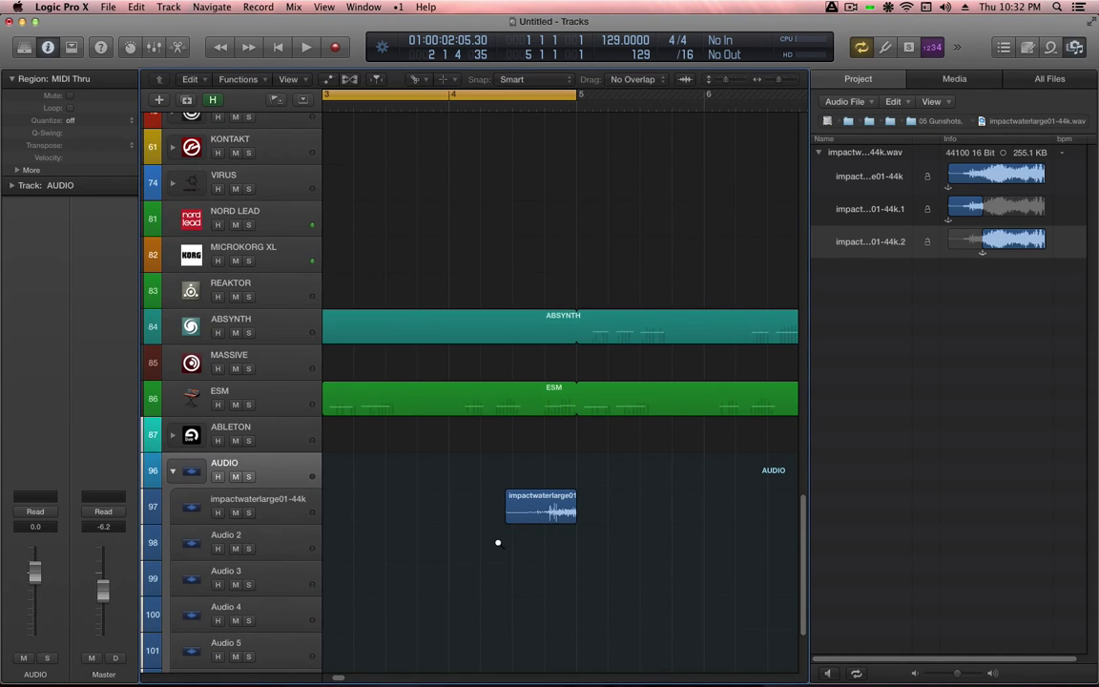
left_click(296, 515)
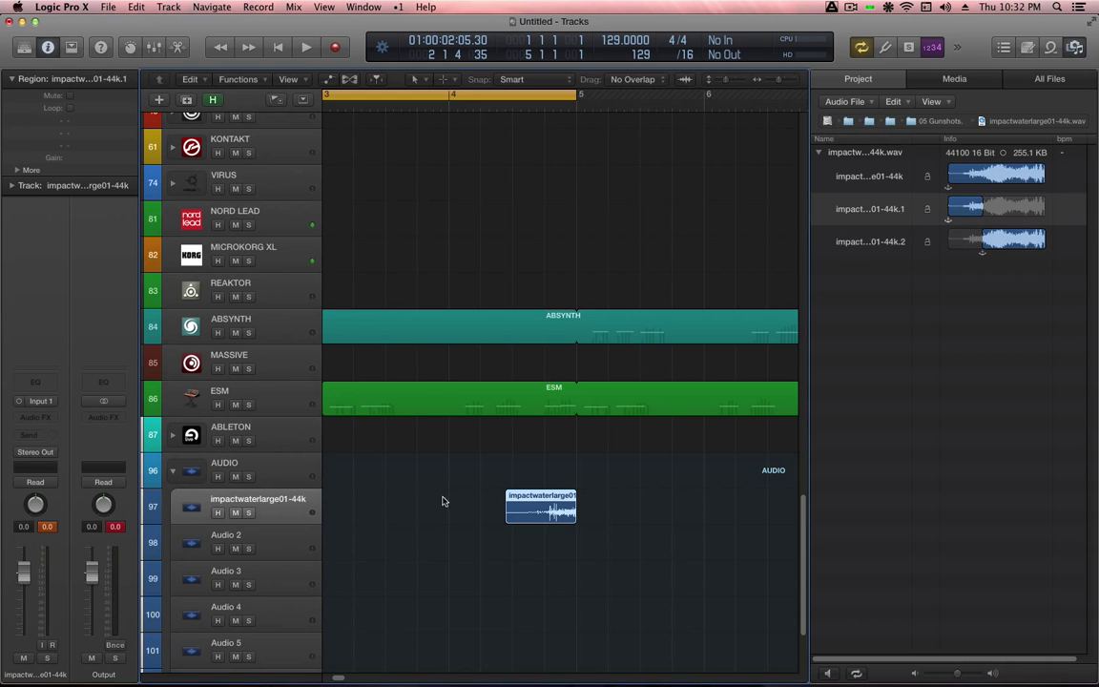
key("space")
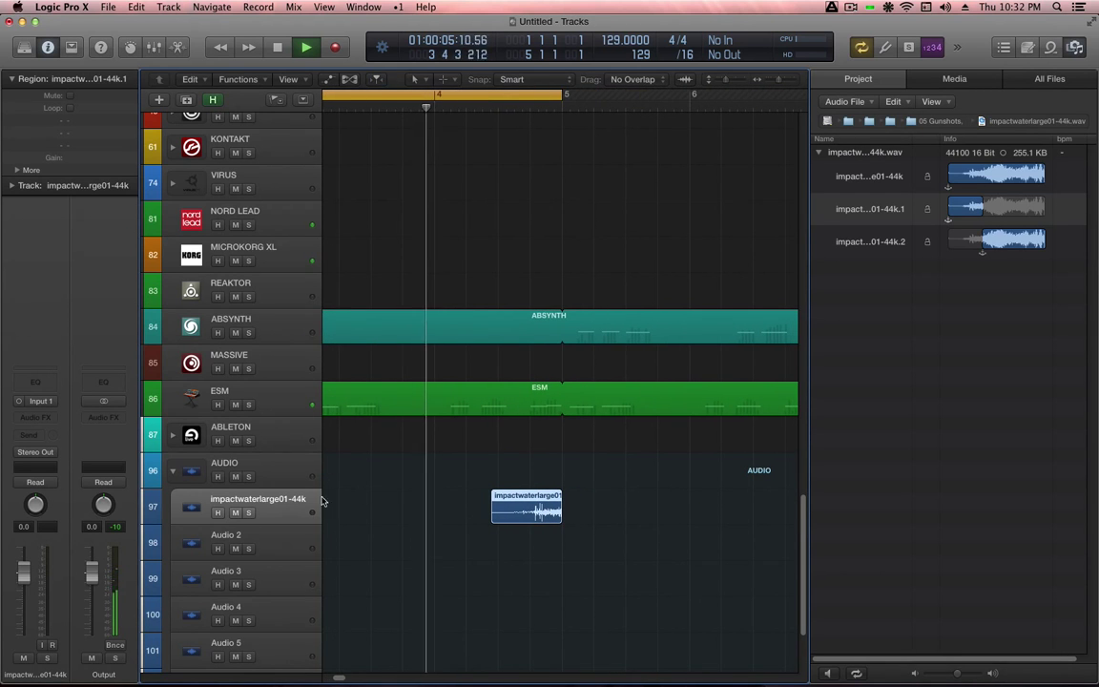
left_click_drag(24, 575, 24, 591)
key("Return")
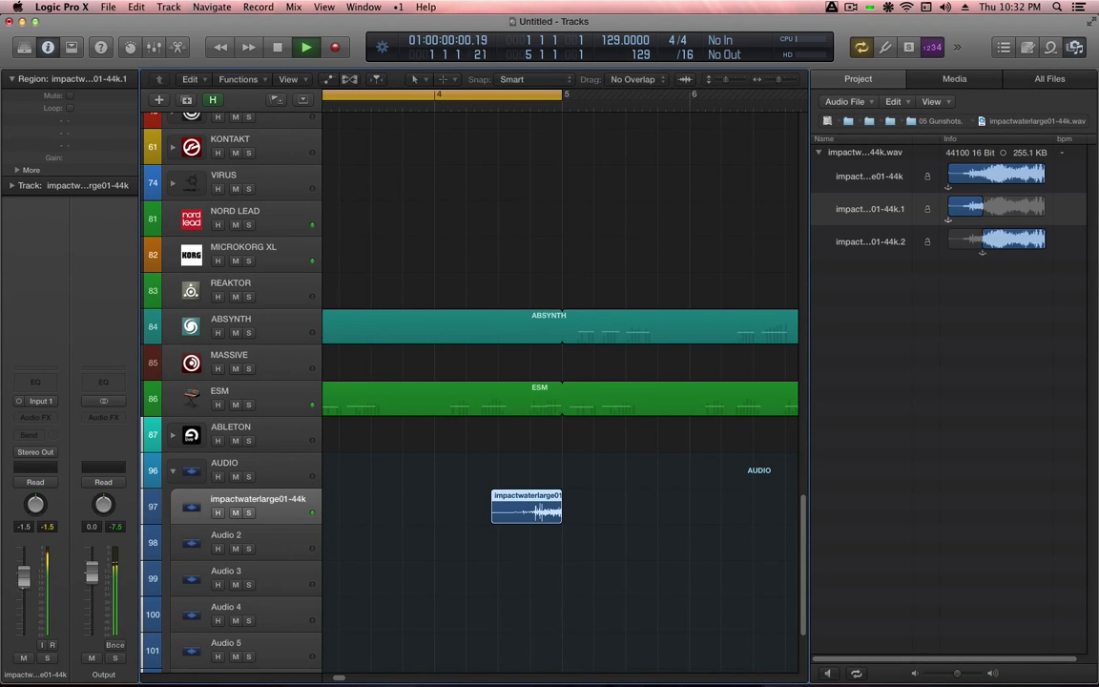
Route the impactwaterlarge01-44k track's output to Bus 29 (A1)
left_click(43, 454)
mouse_move(43, 498)
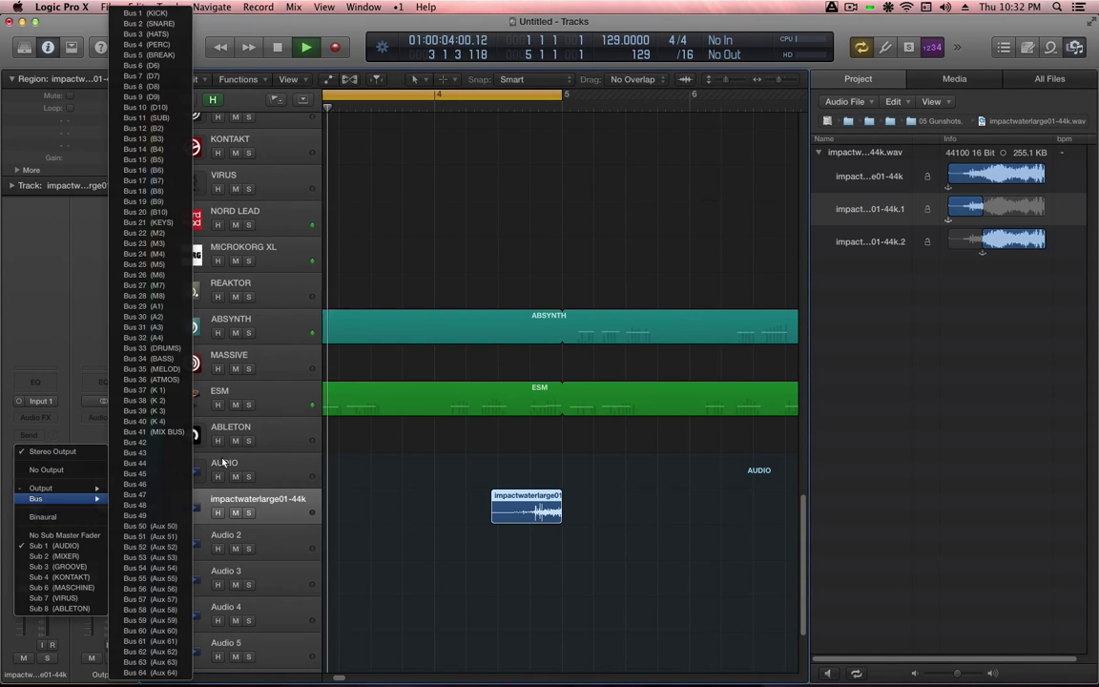
left_click(143, 306)
Rename mixer track A1 as WHOOSH and stop playback
scroll(434, 447, "up", 10)
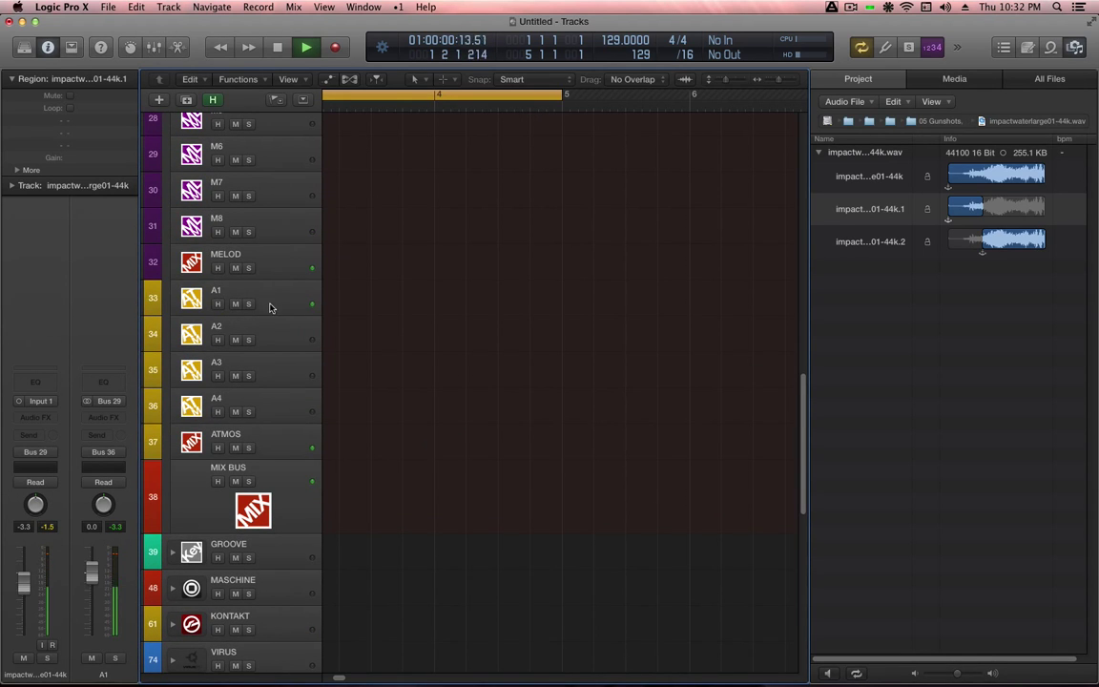
left_click(253, 302)
double_click(214, 290)
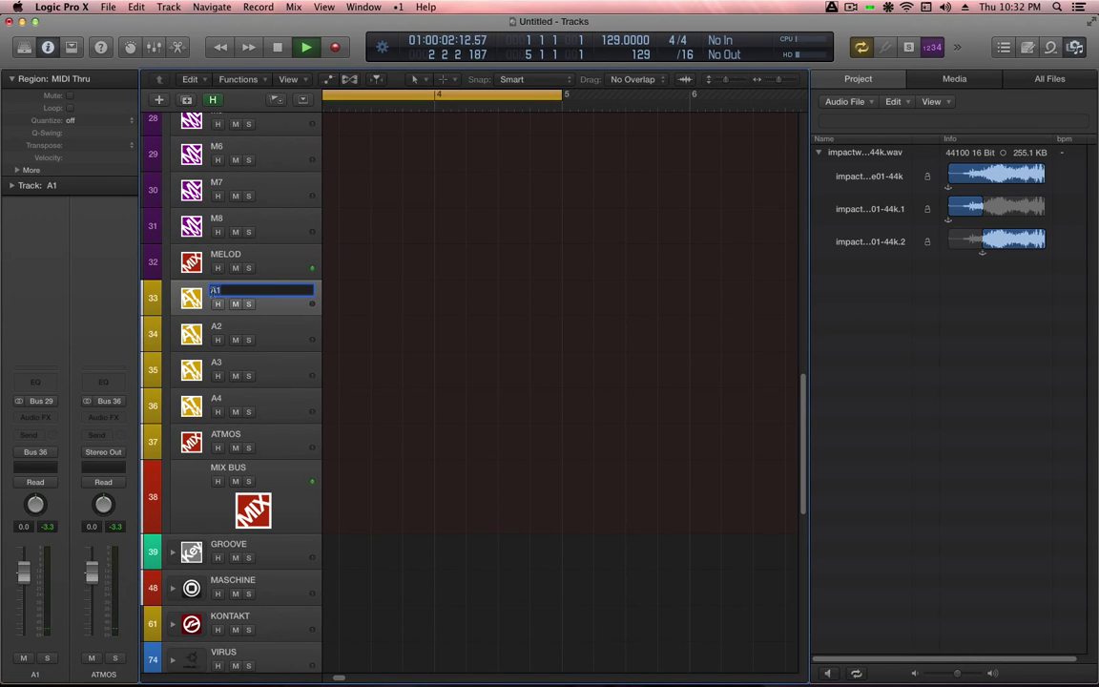
type("WHOOSH")
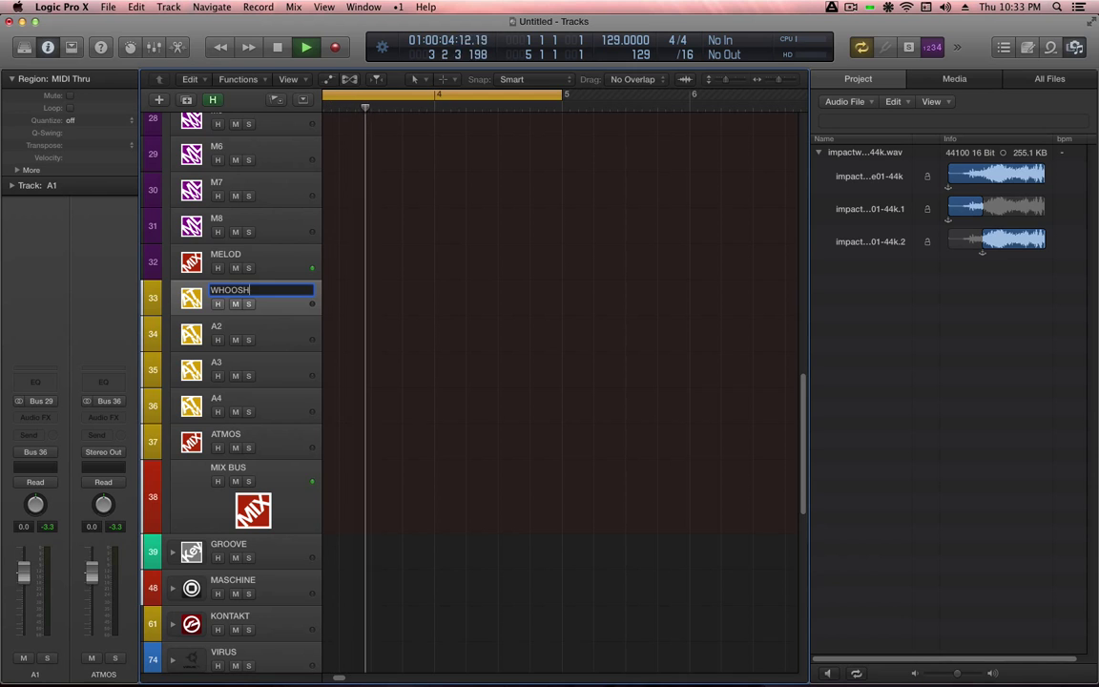
key("Return")
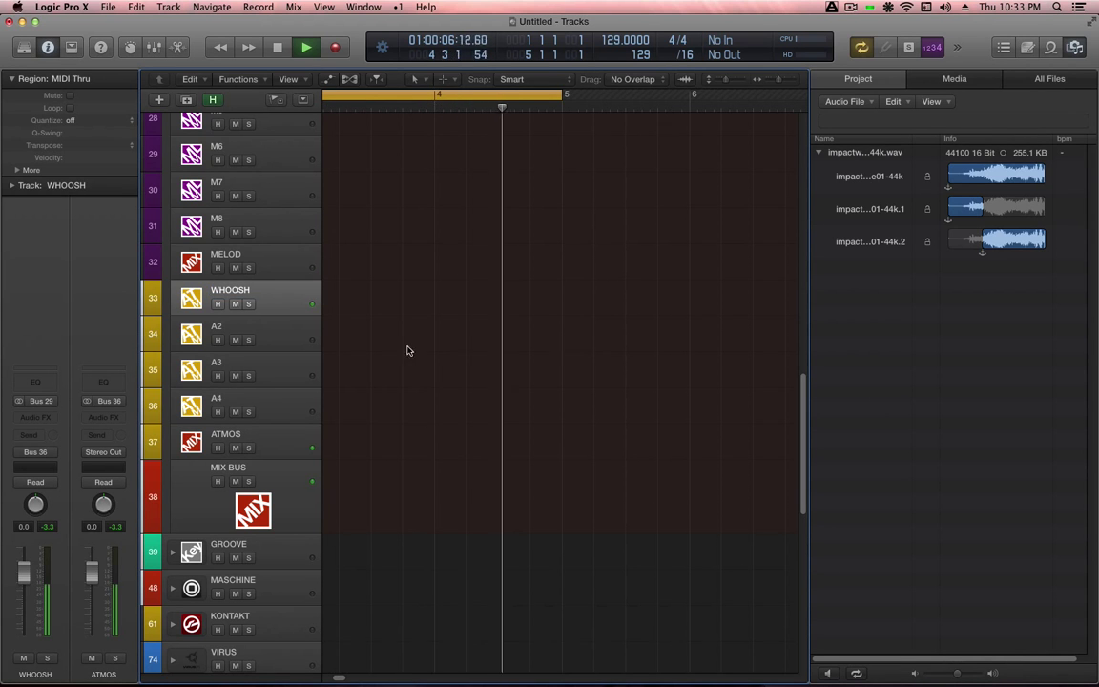
key("space")
Show the mixer, hide the audio file browser and look over the bus channel strips from WHOOSH back to KICK
key("super+Up")
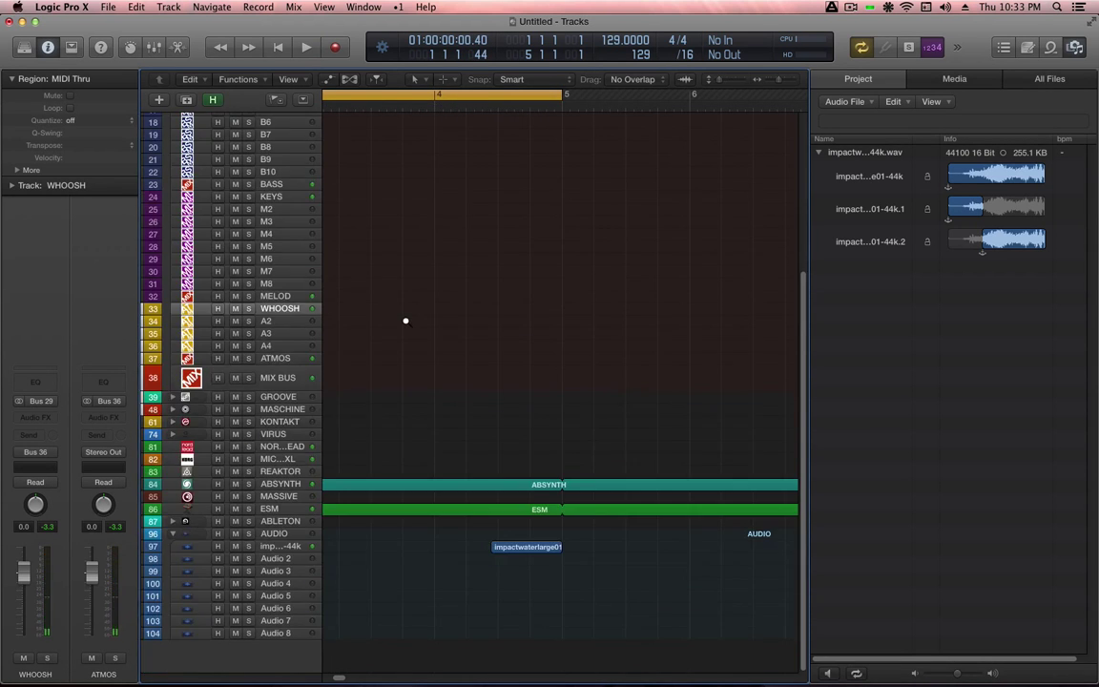
key("x")
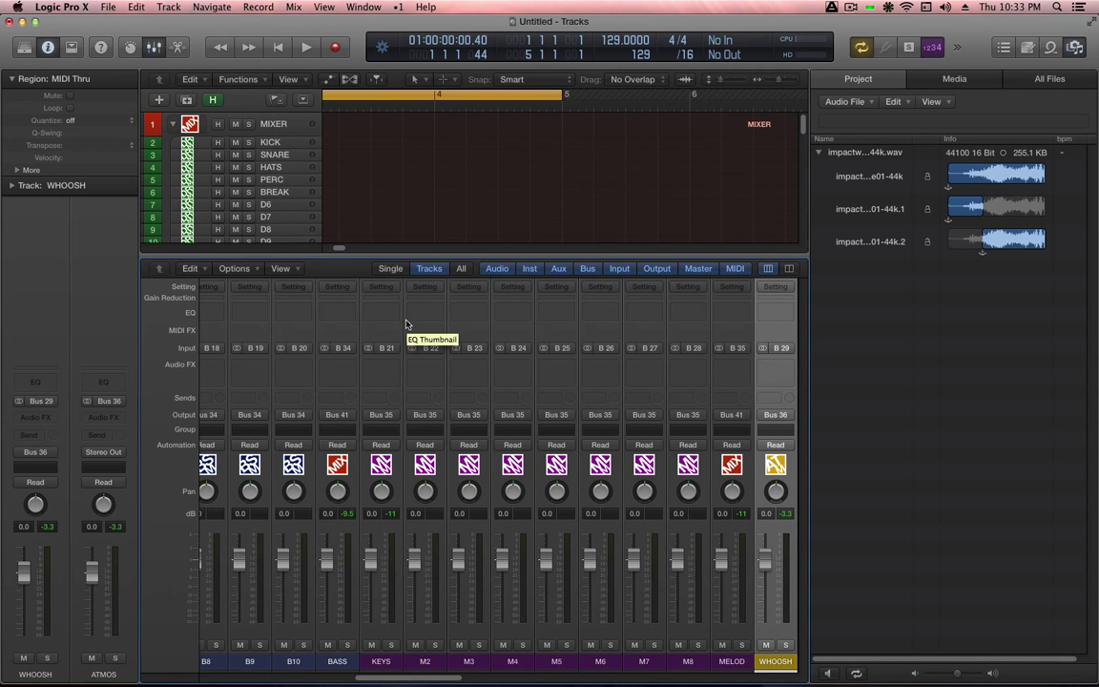
key("f")
key("f")
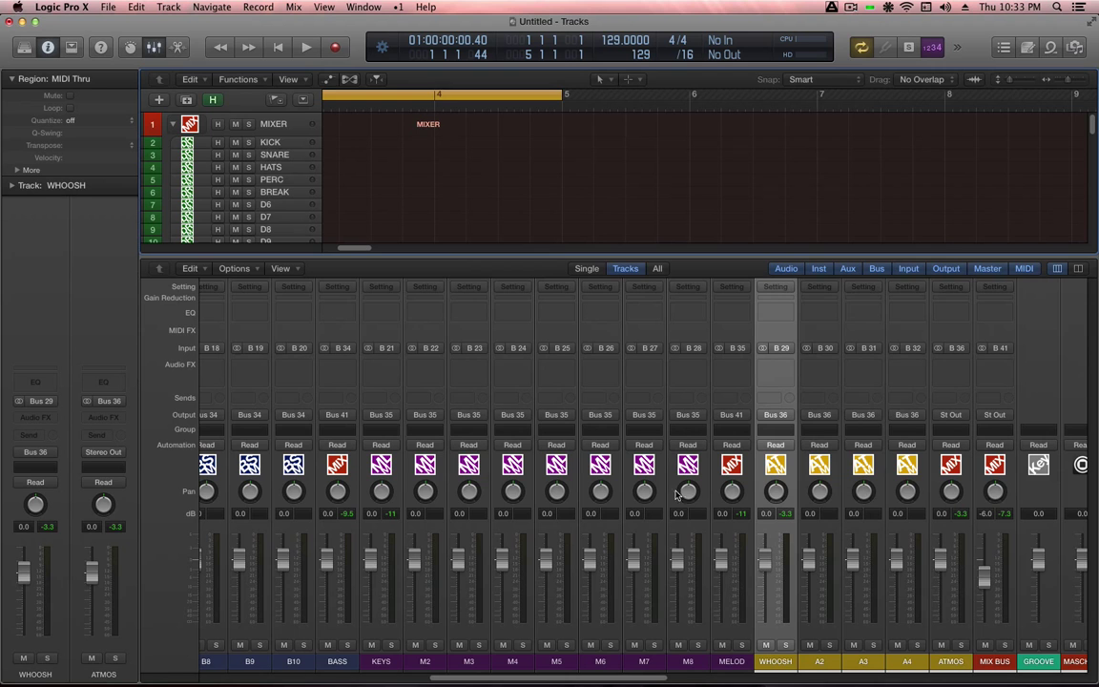
scroll(744, 577, "right", 5)
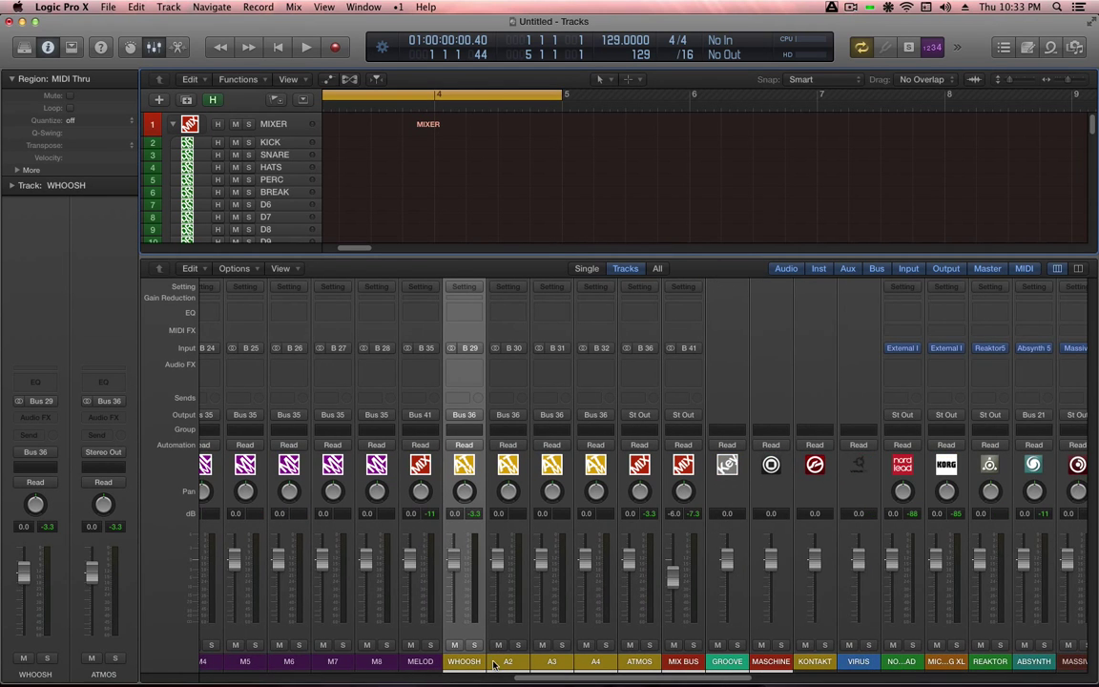
scroll(471, 651, "left", 10)
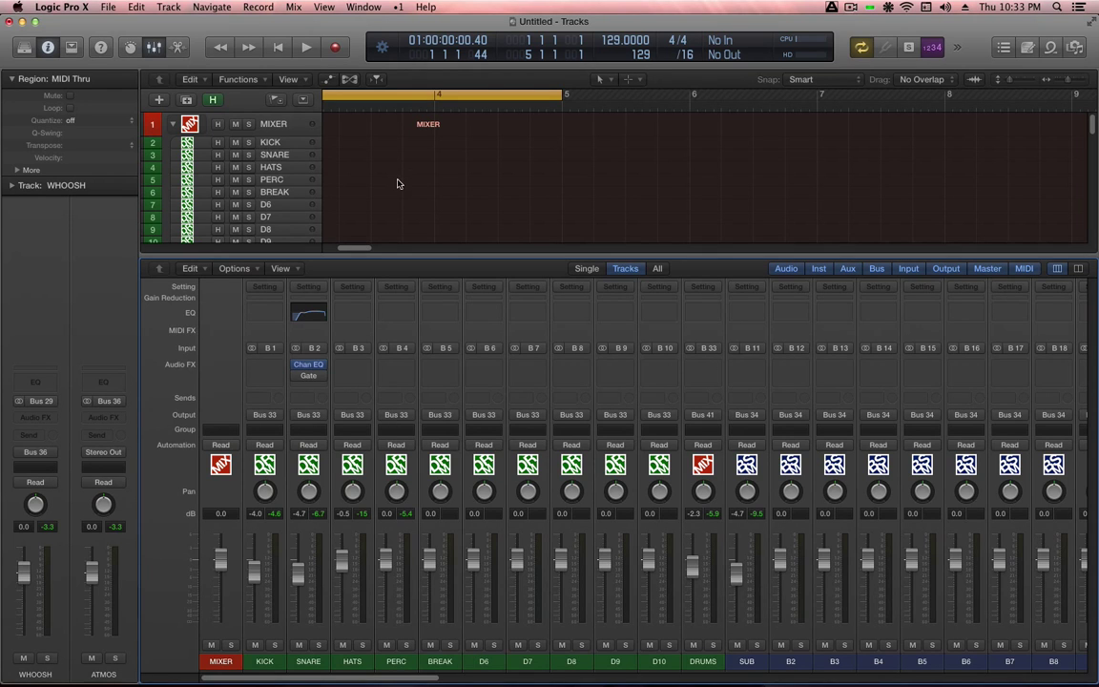
Mark the unused tracks D7–D10, B2–B10, M2–M8 and A2–A4 as hidden, and hide them from the project view
scroll(378, 201, "down", 2)
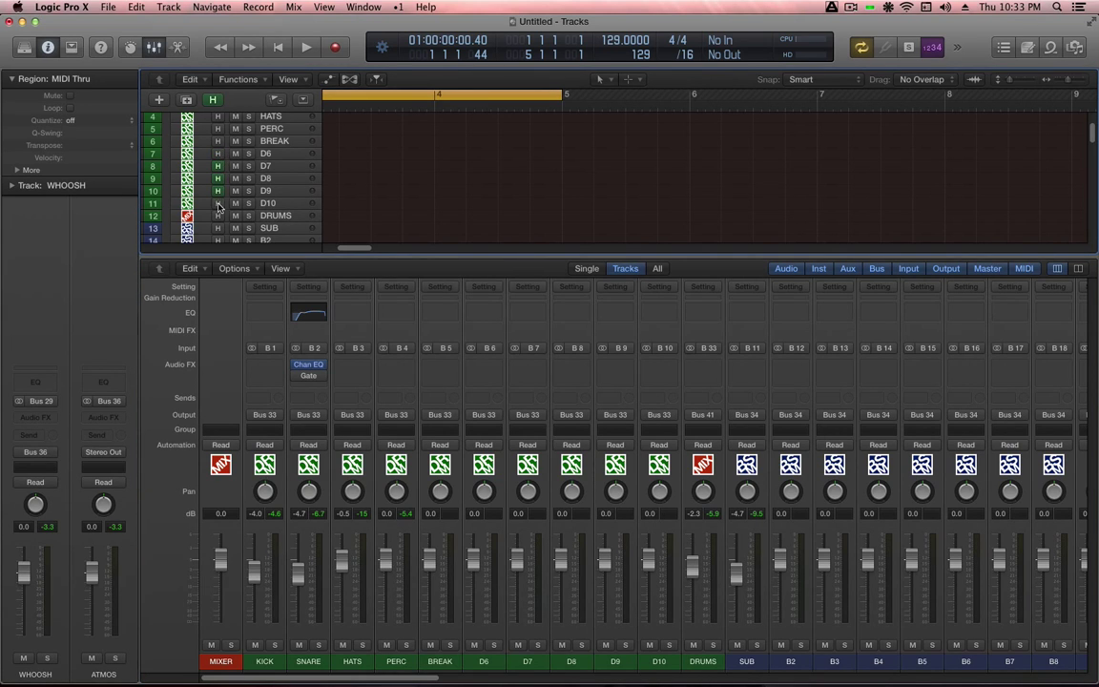
scroll(375, 212, "down", 3)
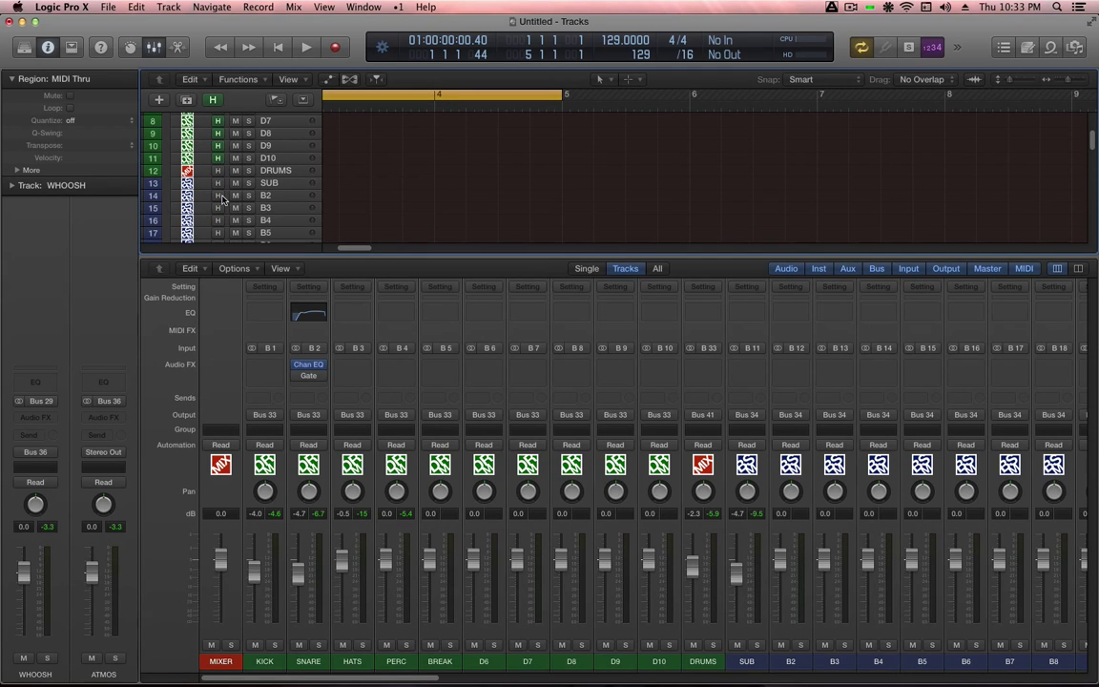
scroll(221, 233, "down", 3)
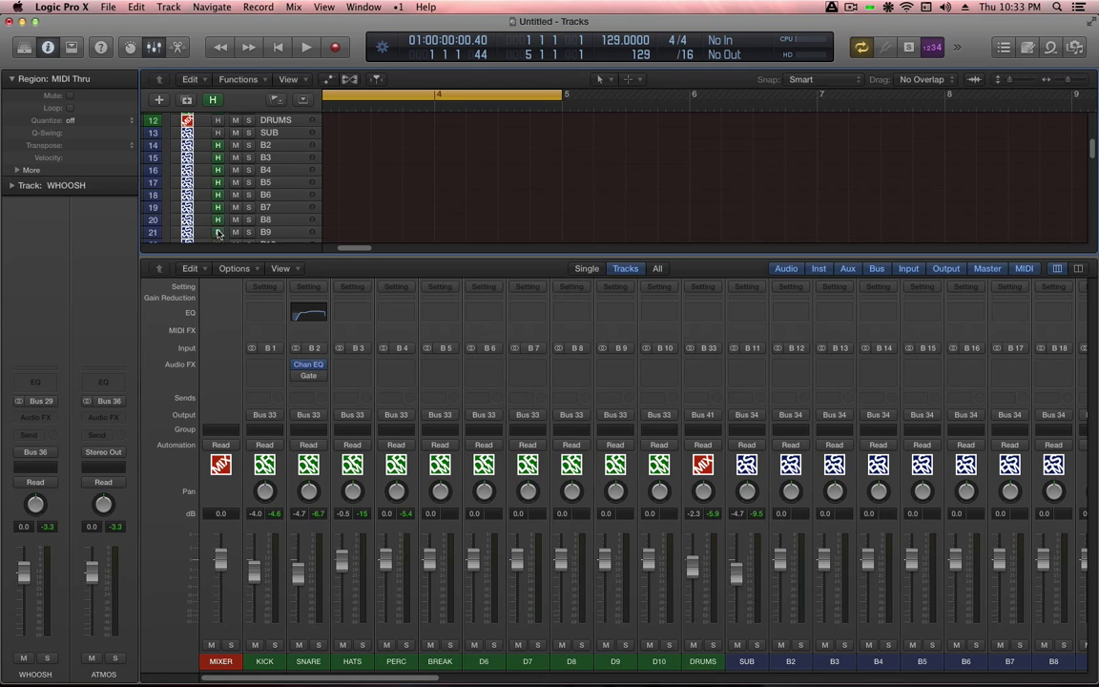
scroll(248, 229, "down", 1)
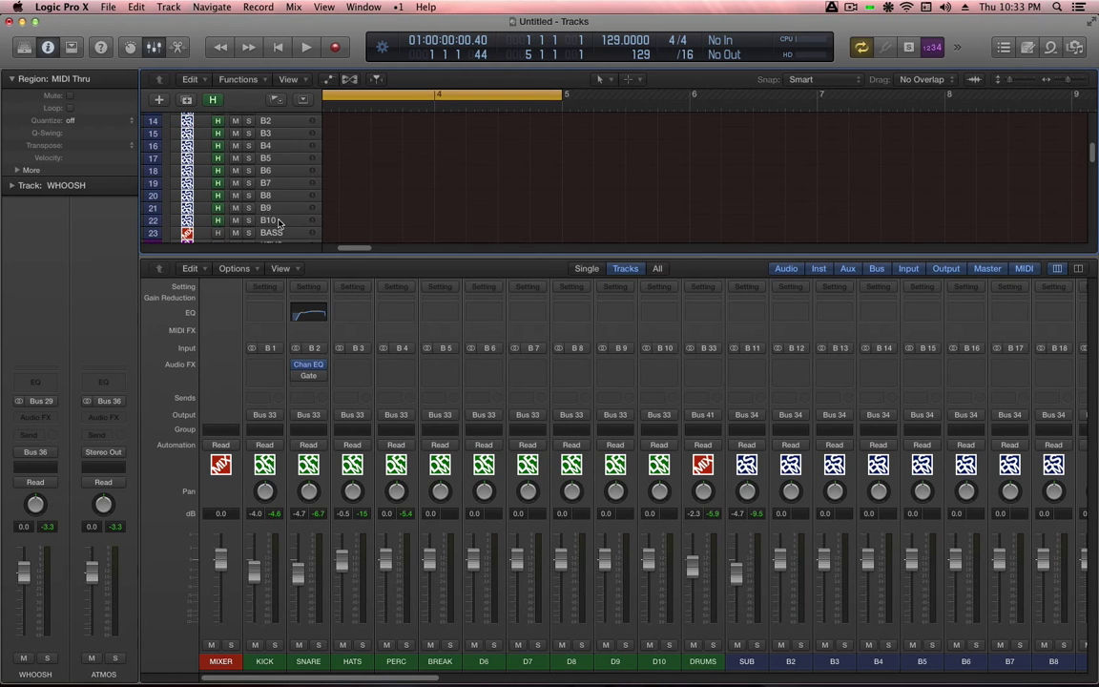
scroll(278, 223, "down", 1)
key("x")
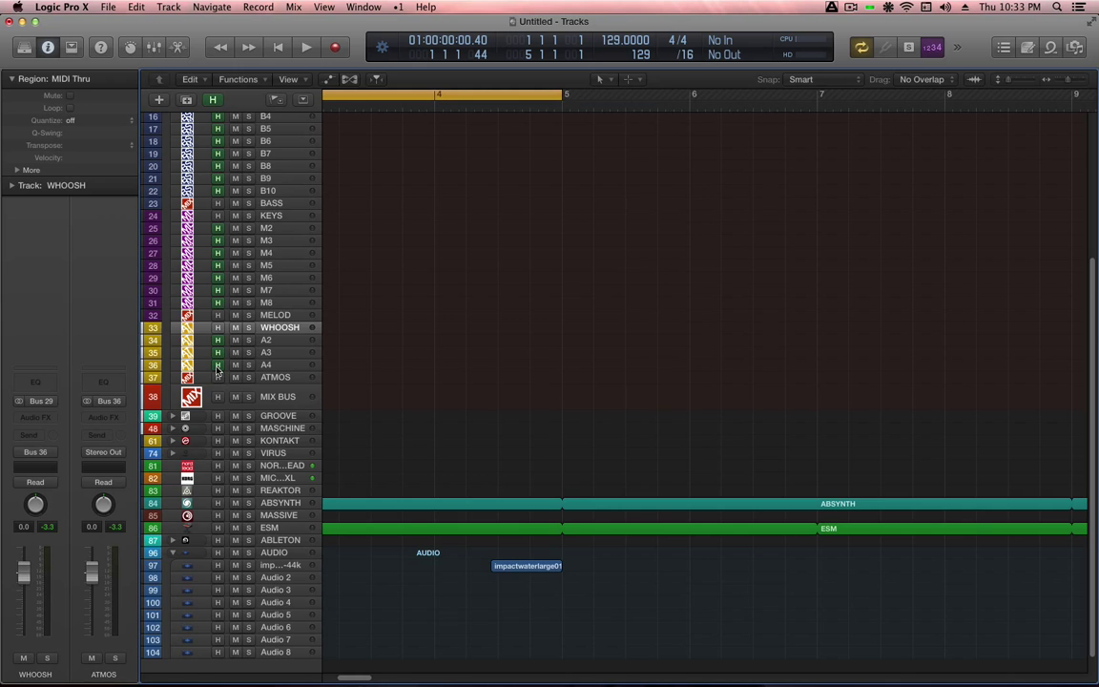
key("h")
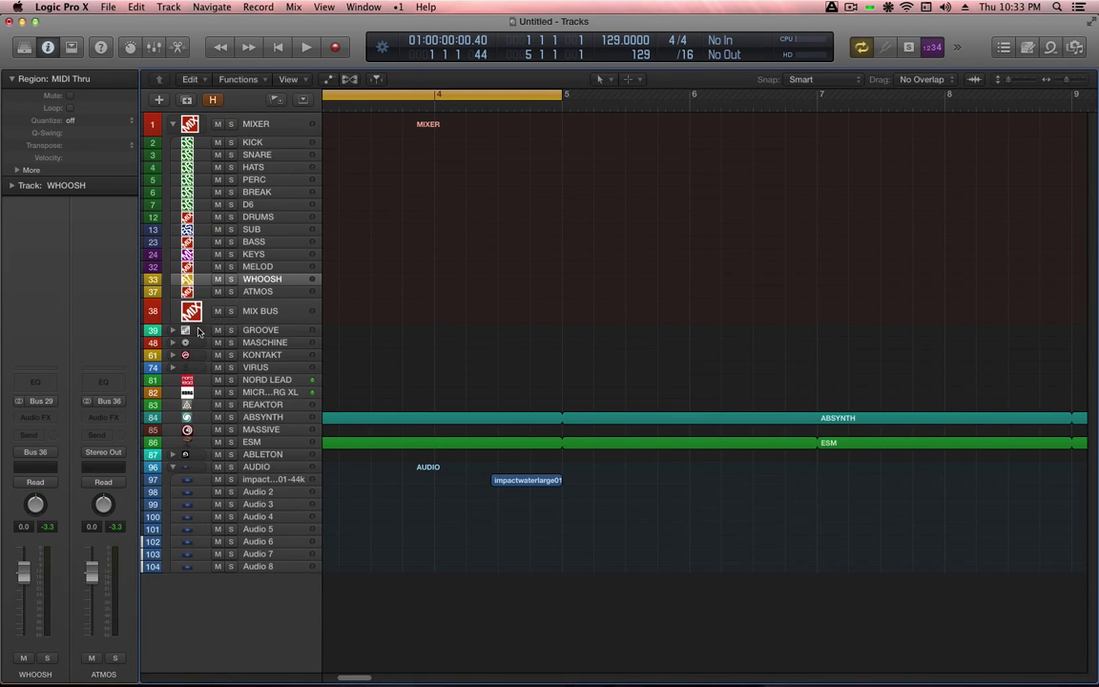
Select the MIXER stack, open the mixer and play the loop with only the used bus channels showing
left_click(293, 310)
left_click(283, 132)
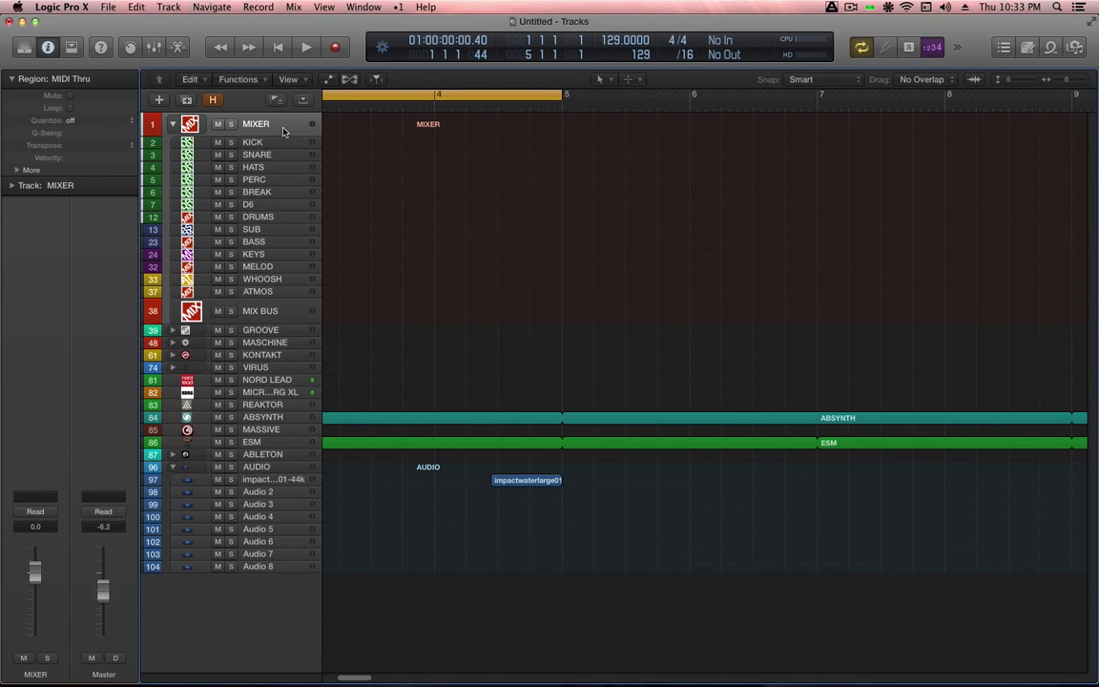
key("x")
key("space")
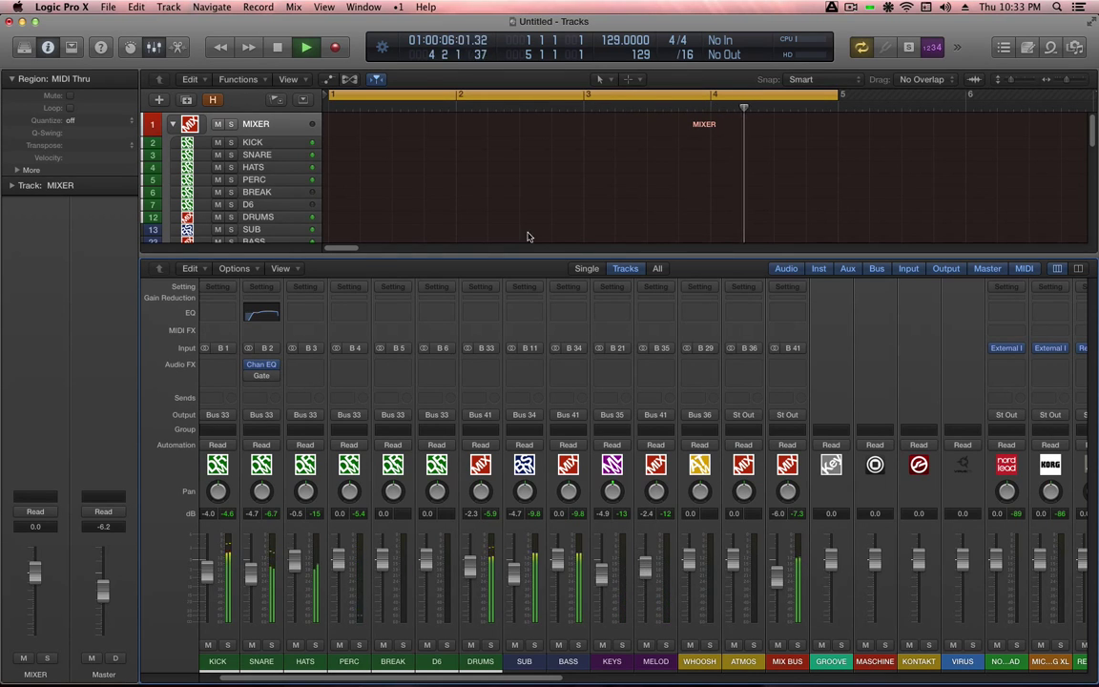
Show the hidden tracks again and look through the track list down to the ATMOS group
scroll(515, 222, "down", 3)
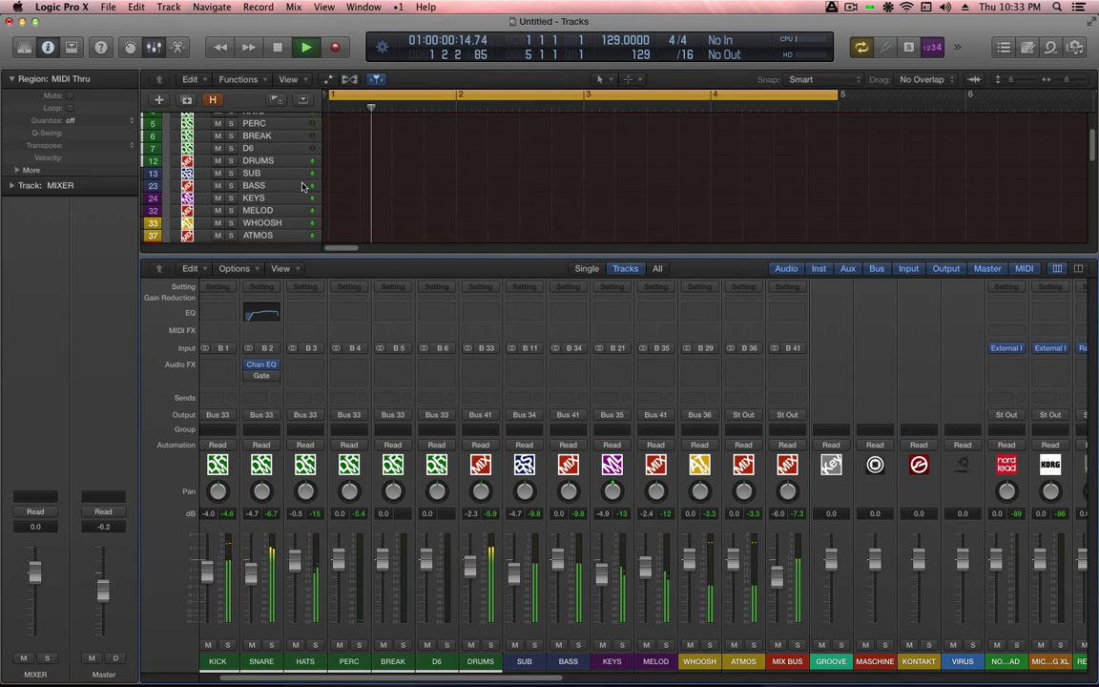
key("h")
scroll(336, 188, "down", 10)
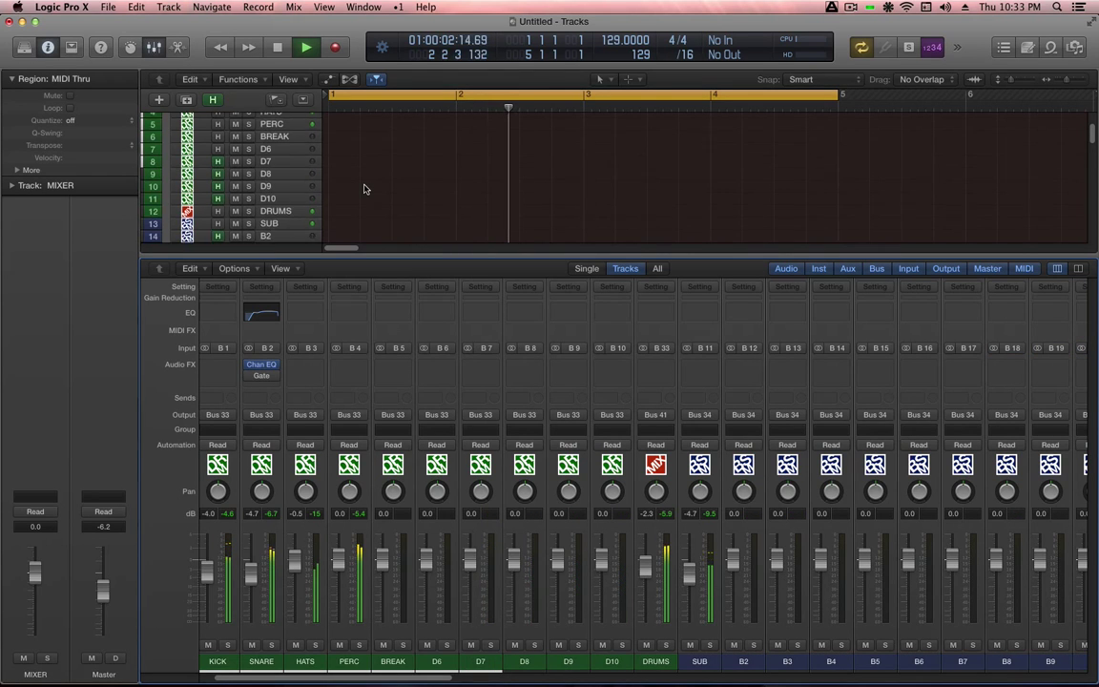
scroll(325, 162, "up", 1)
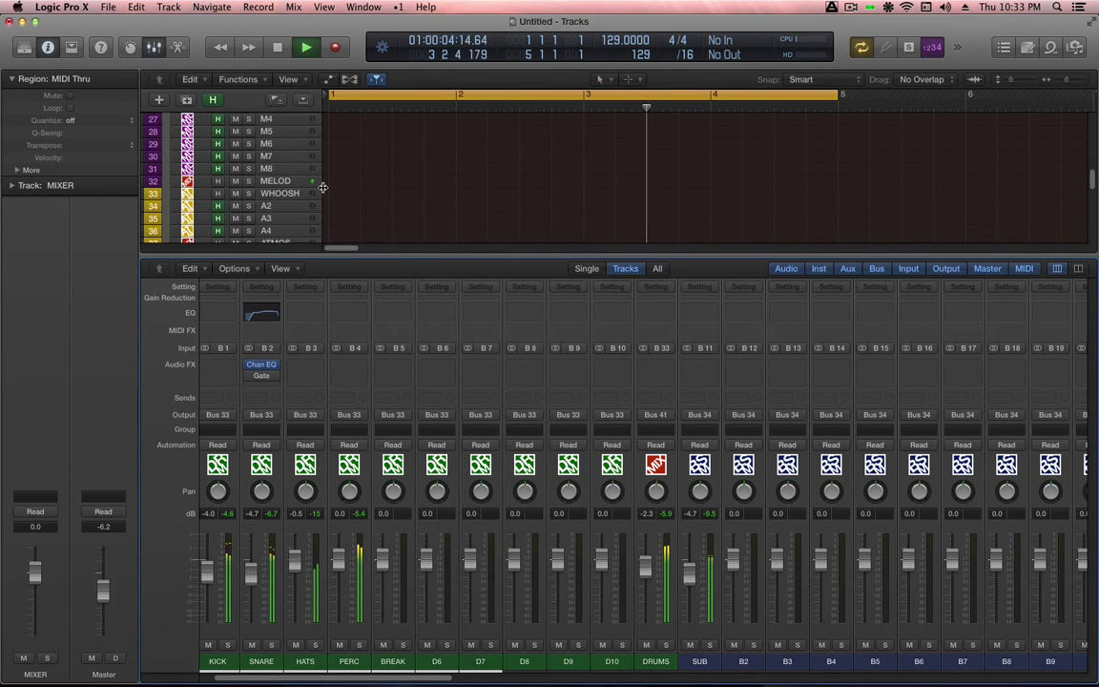
Unmark M2 as hidden, hide the remaining unused tracks from view again, and rename M2 as KEYS FX
scroll(271, 124, "up", 2)
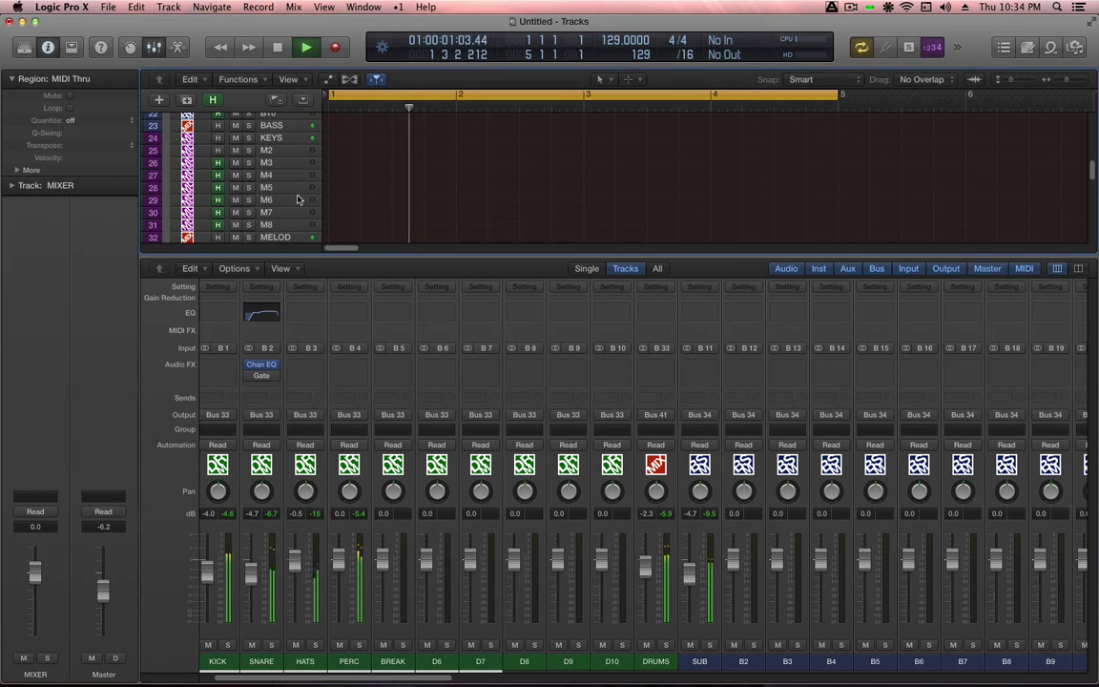
key("ctrl+h")
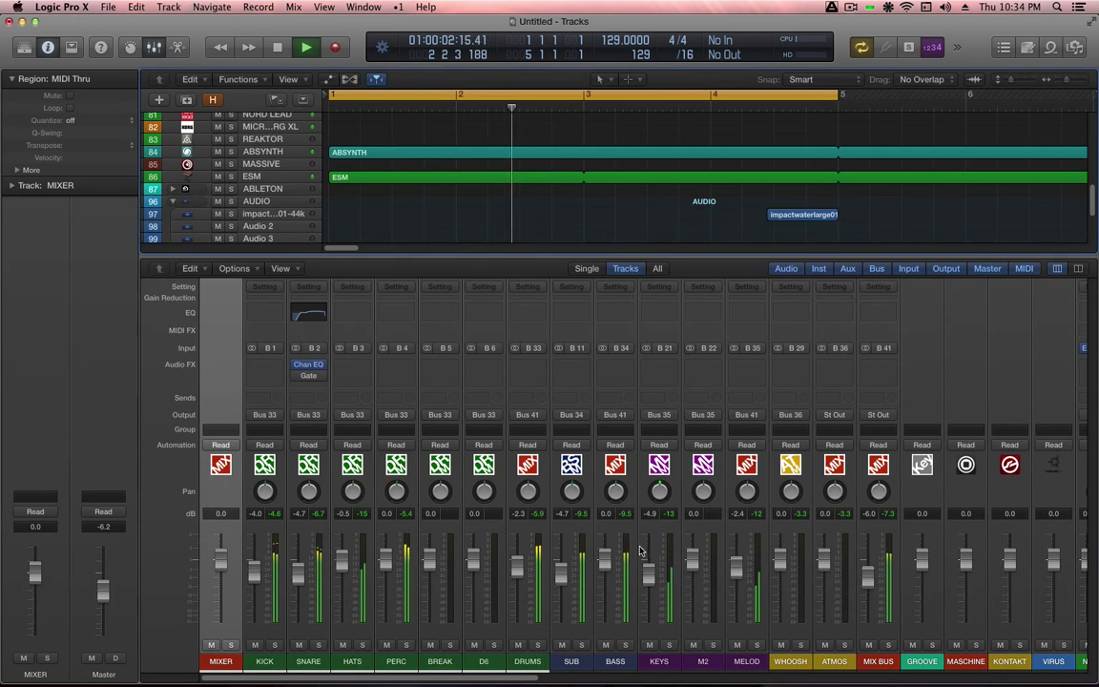
left_click(658, 661)
left_click(704, 662)
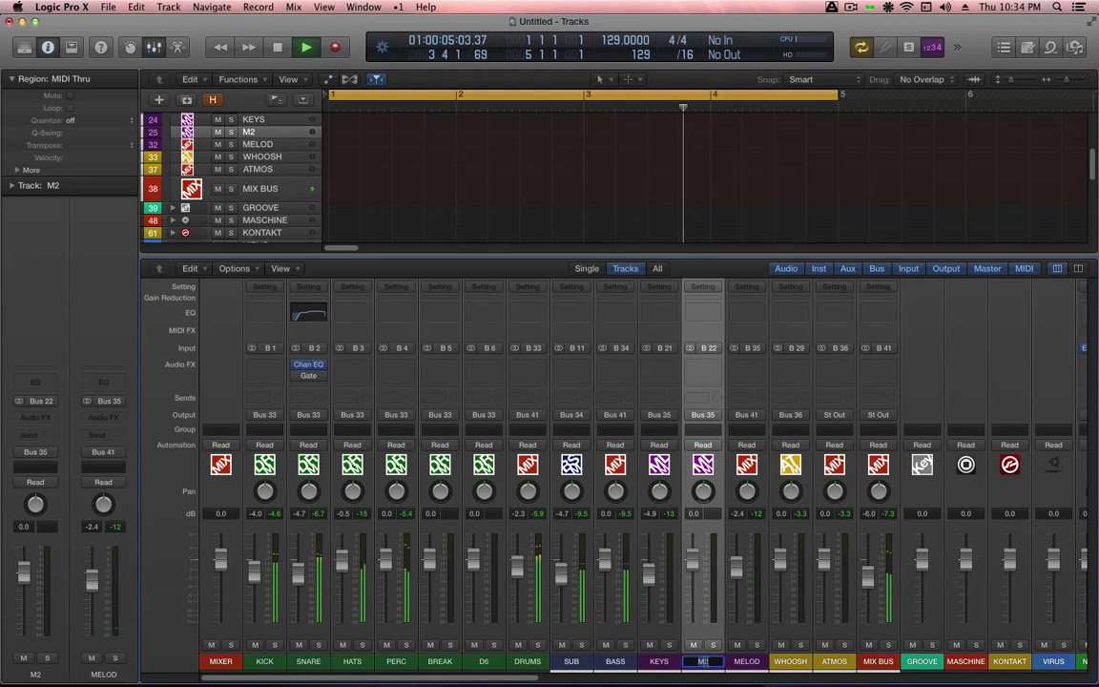
double_click(703, 661)
type("KEYS FX")
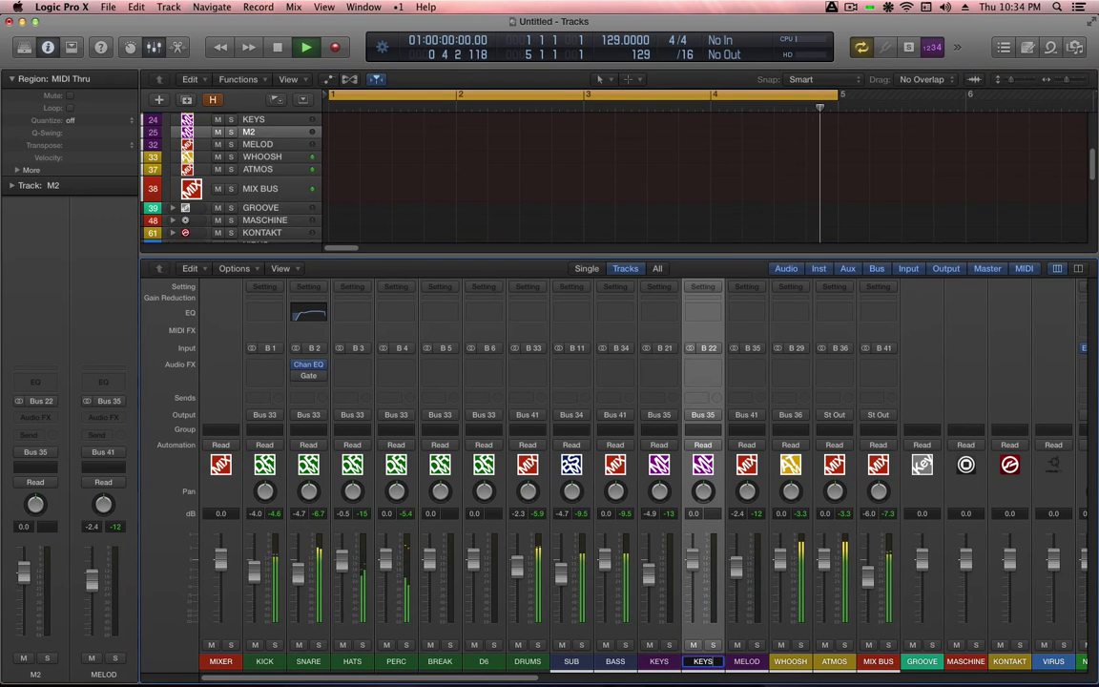
key("Return")
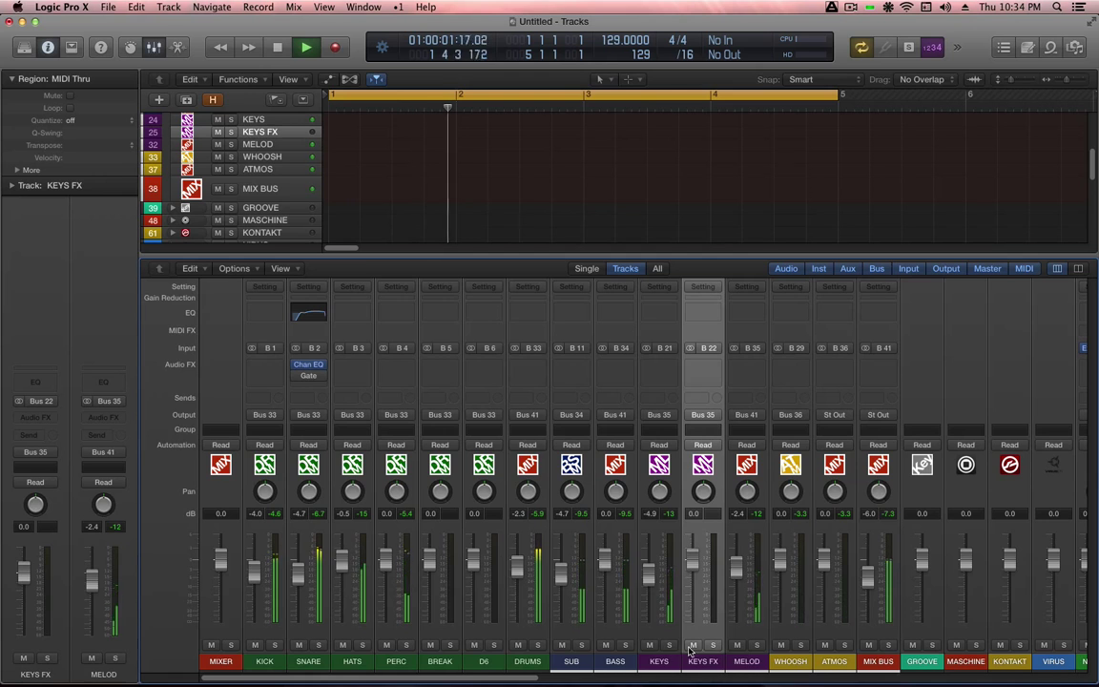
Add a send on the KEYS channel strip to Bus 22 (KEYS FX)
left_click(656, 386)
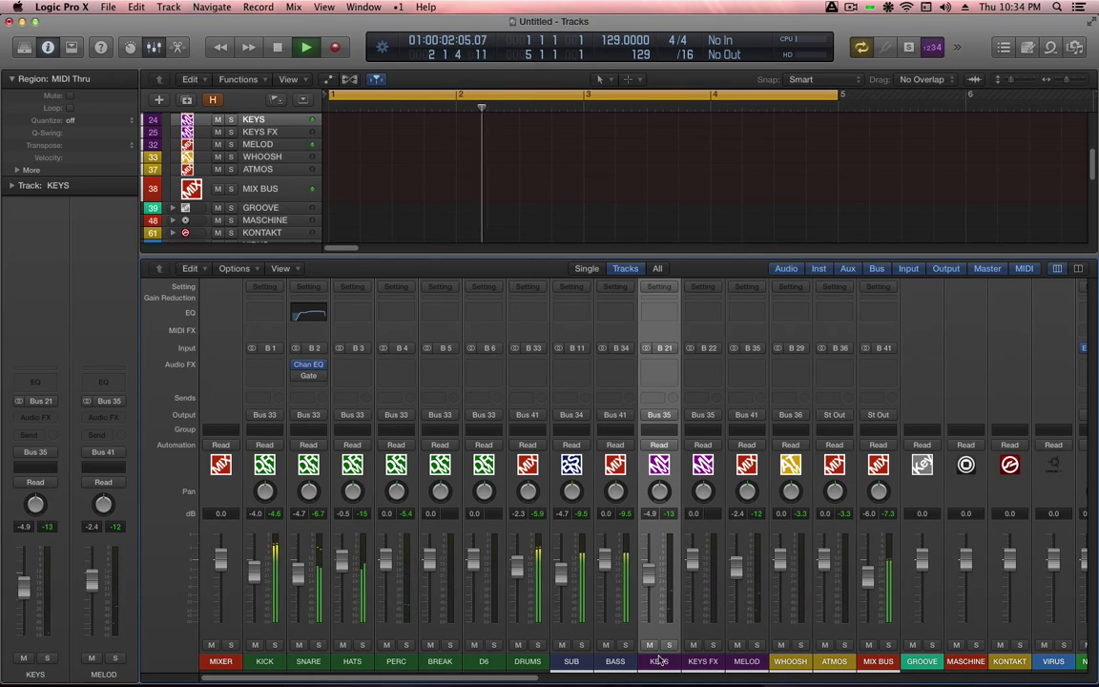
left_click(656, 391)
mouse_move(692, 462)
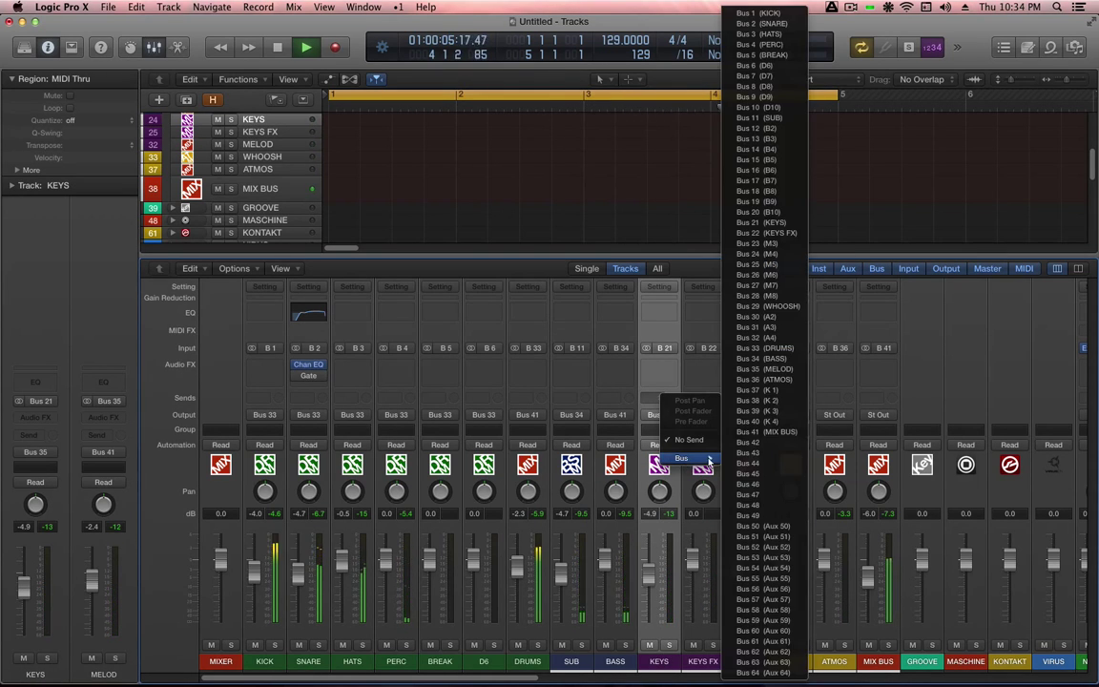
left_click(780, 234)
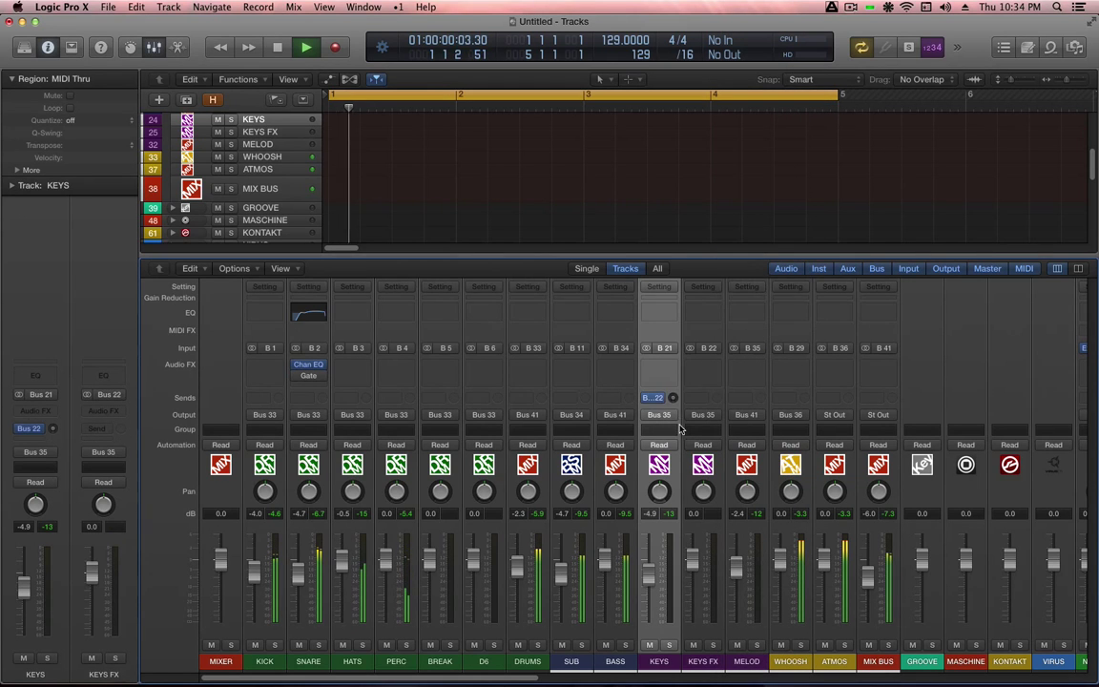
Insert a stereo Tape Delay effect on the KEYS channel strip
left_click(665, 358)
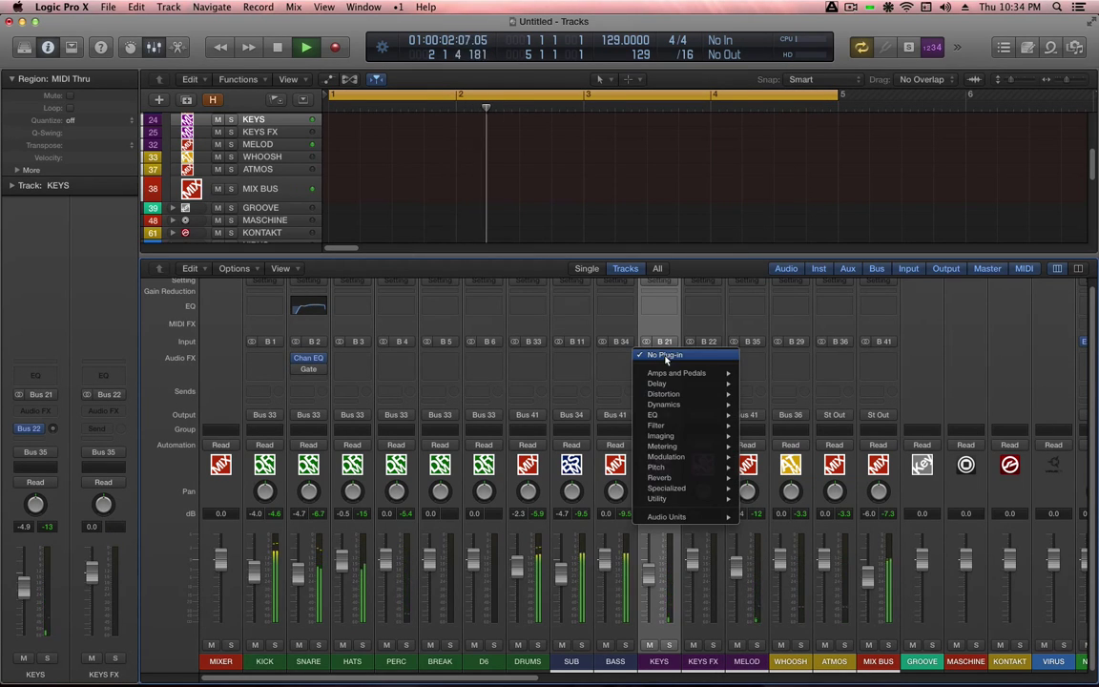
mouse_move(684, 491)
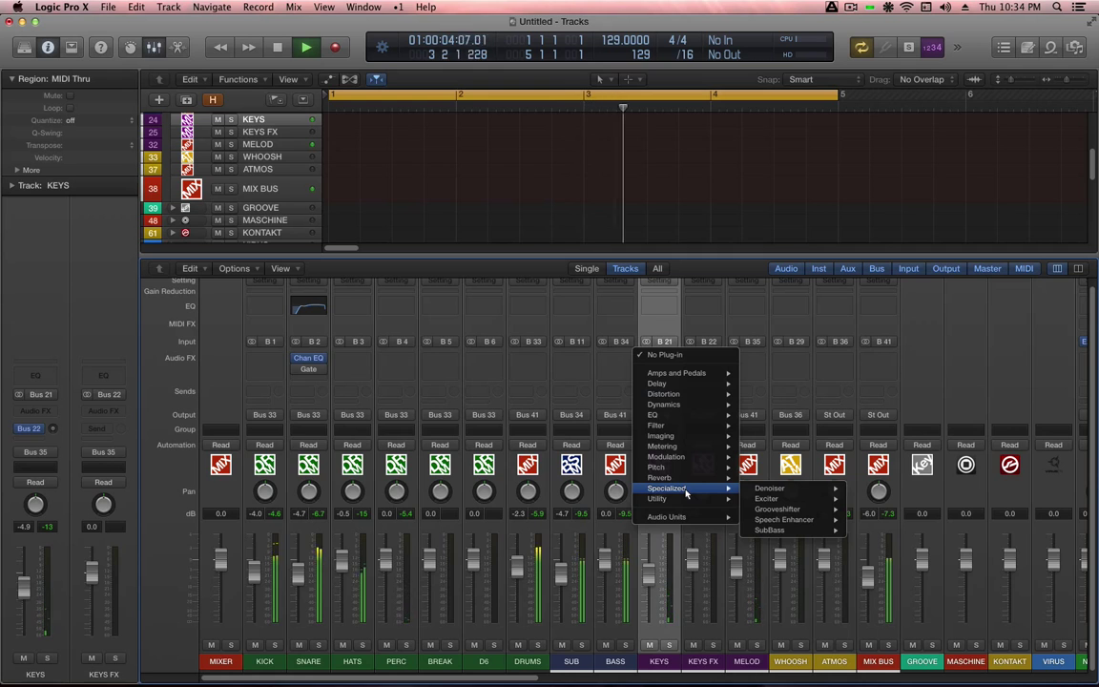
mouse_move(686, 501)
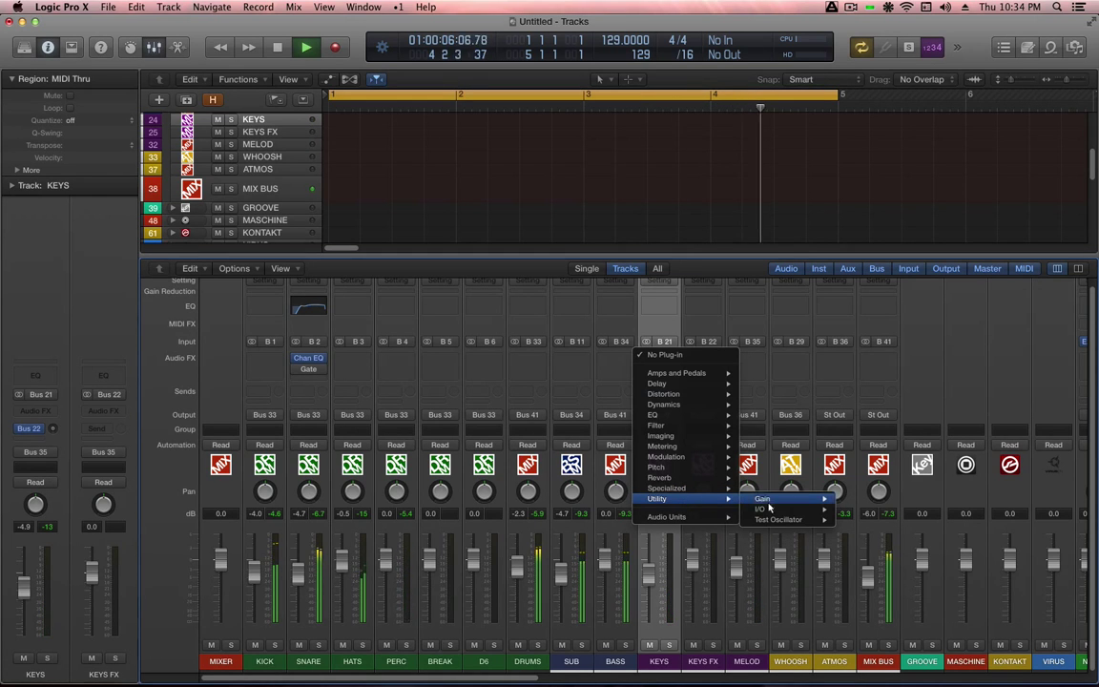
mouse_move(709, 388)
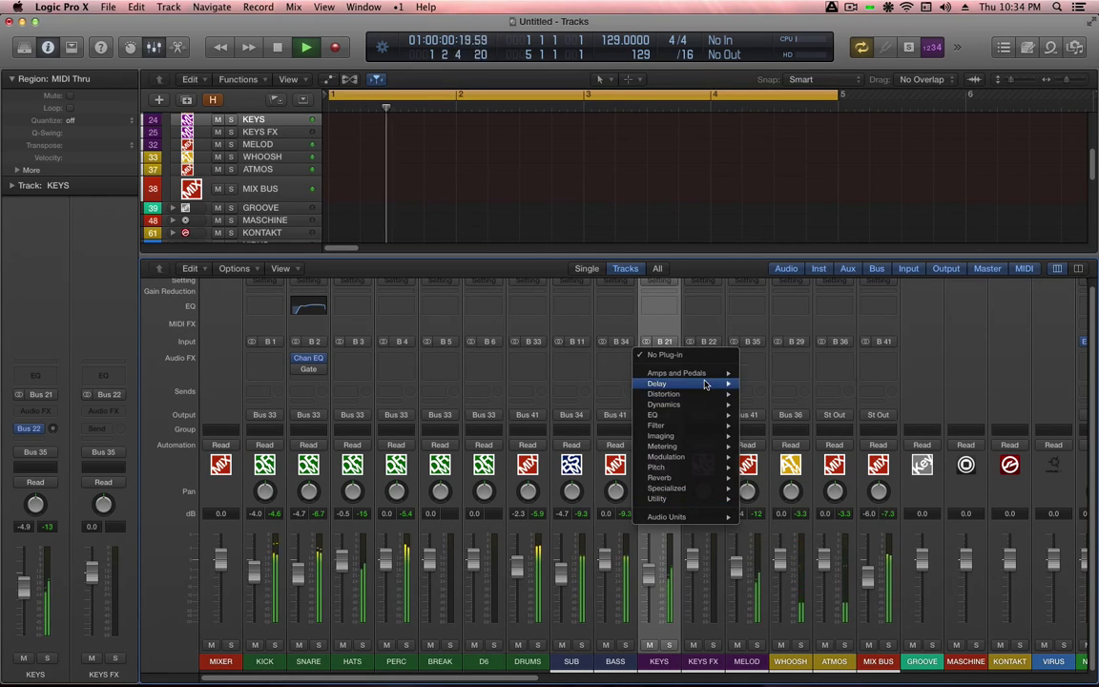
mouse_move(773, 426)
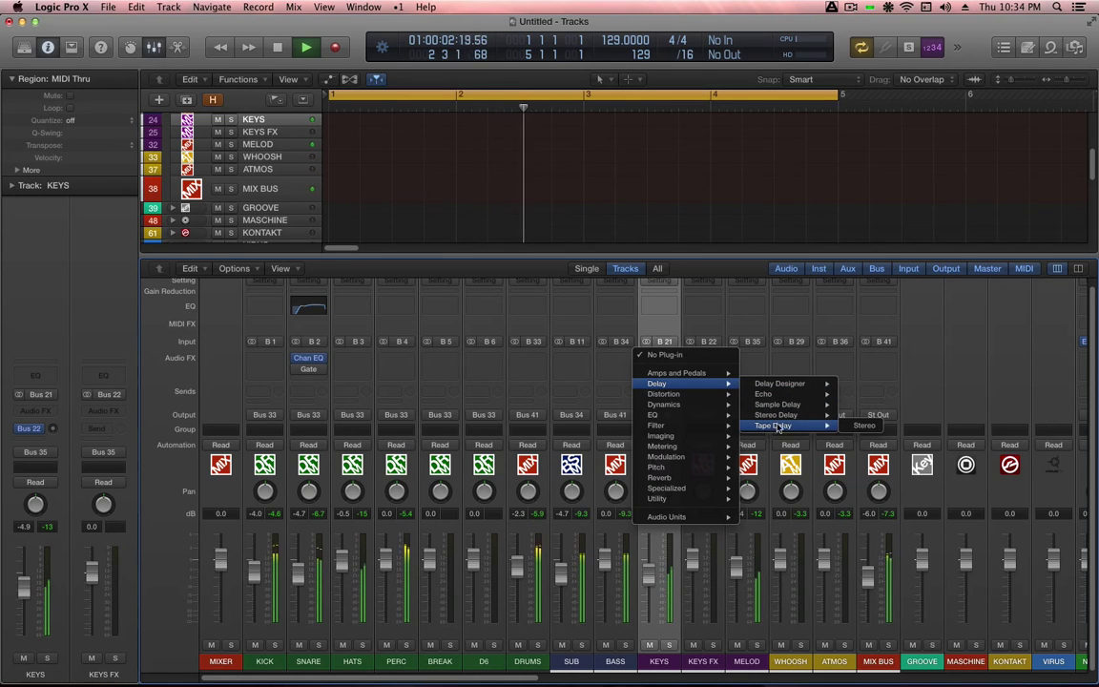
left_click(852, 426)
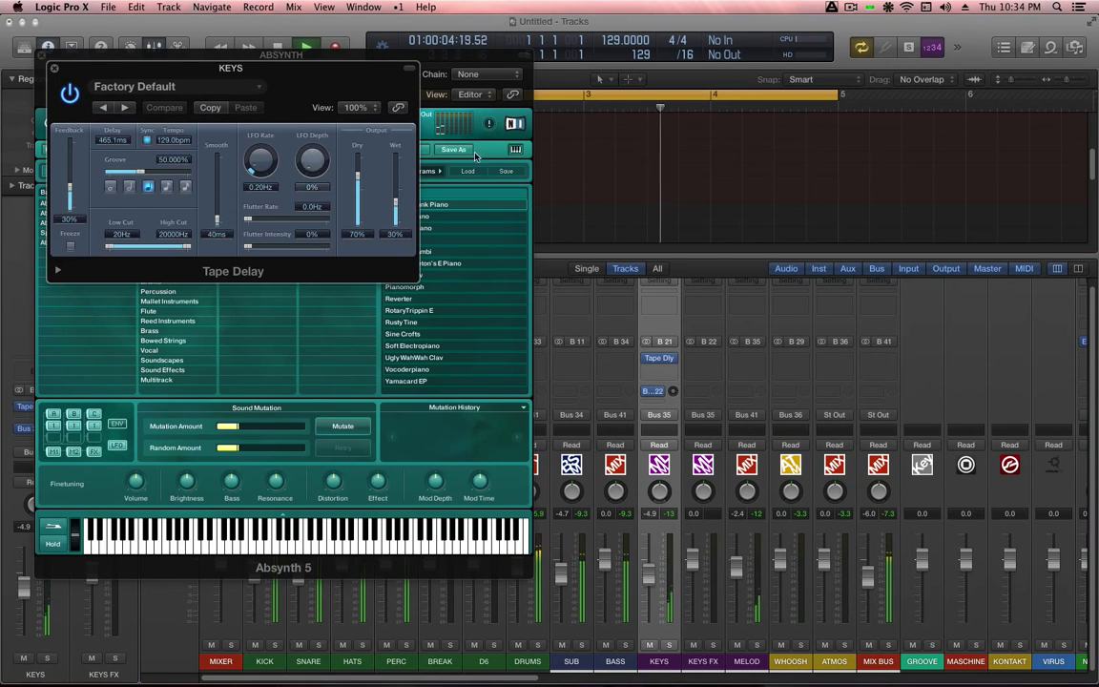
Set the Tape Delay to about 53% feedback, 230 Hz low cut, 93% dry and 68% wet, and hide the plug-in windows
left_click_drag(358, 176, 391, 164)
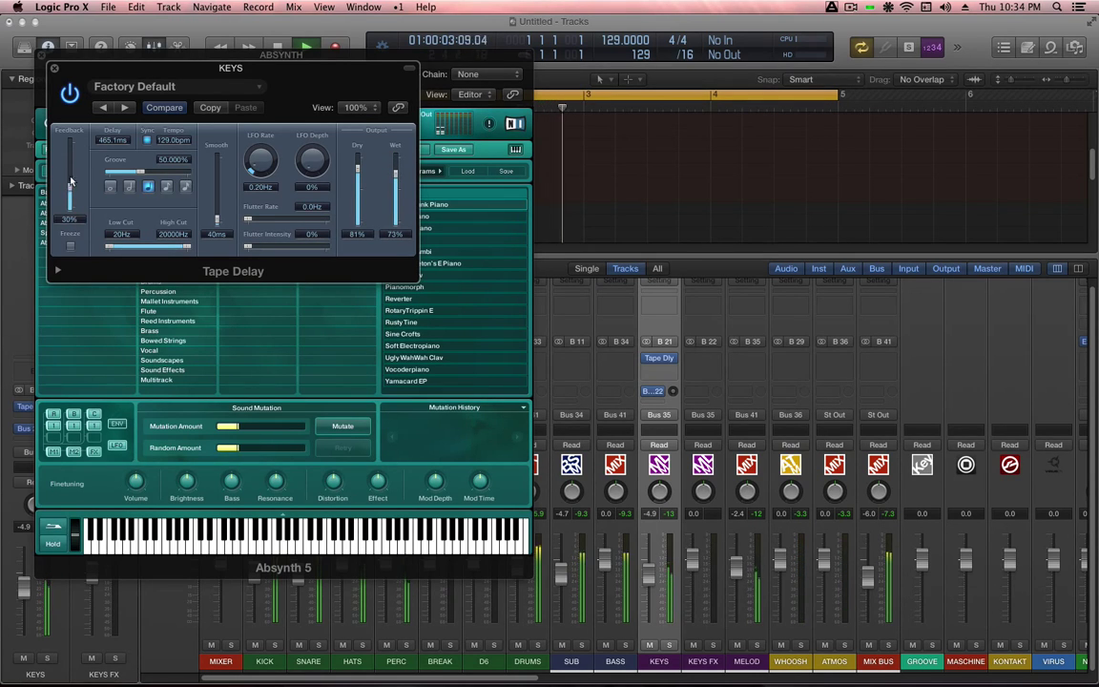
left_click_drag(69, 181, 70, 159)
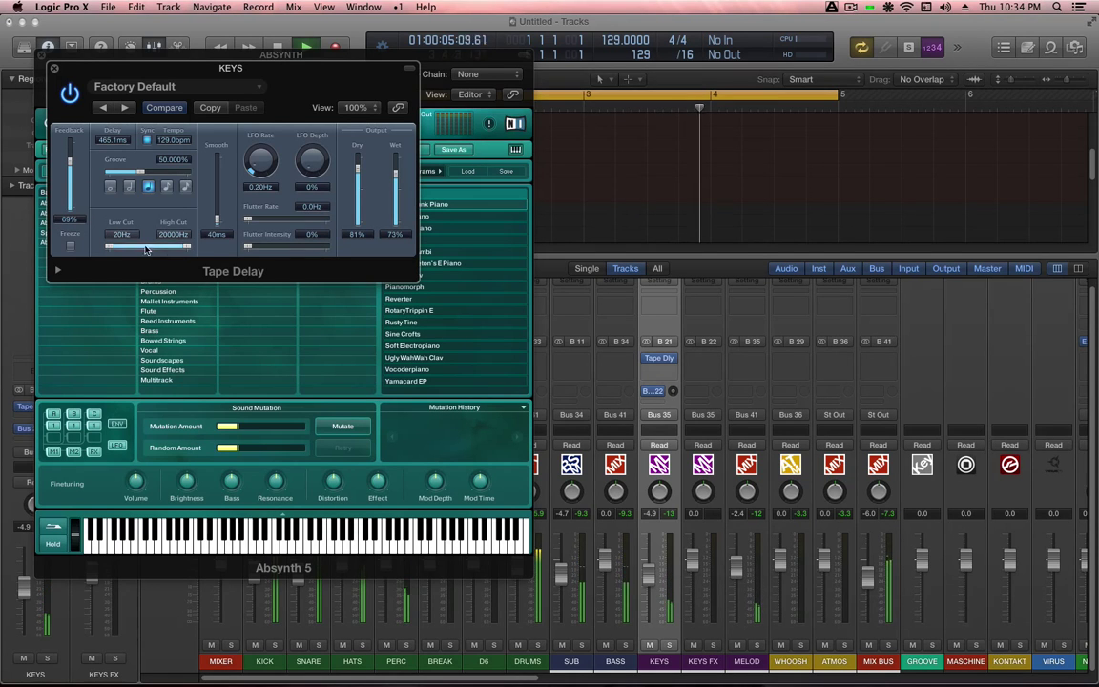
left_click_drag(146, 250, 122, 248)
left_click_drag(69, 160, 69, 167)
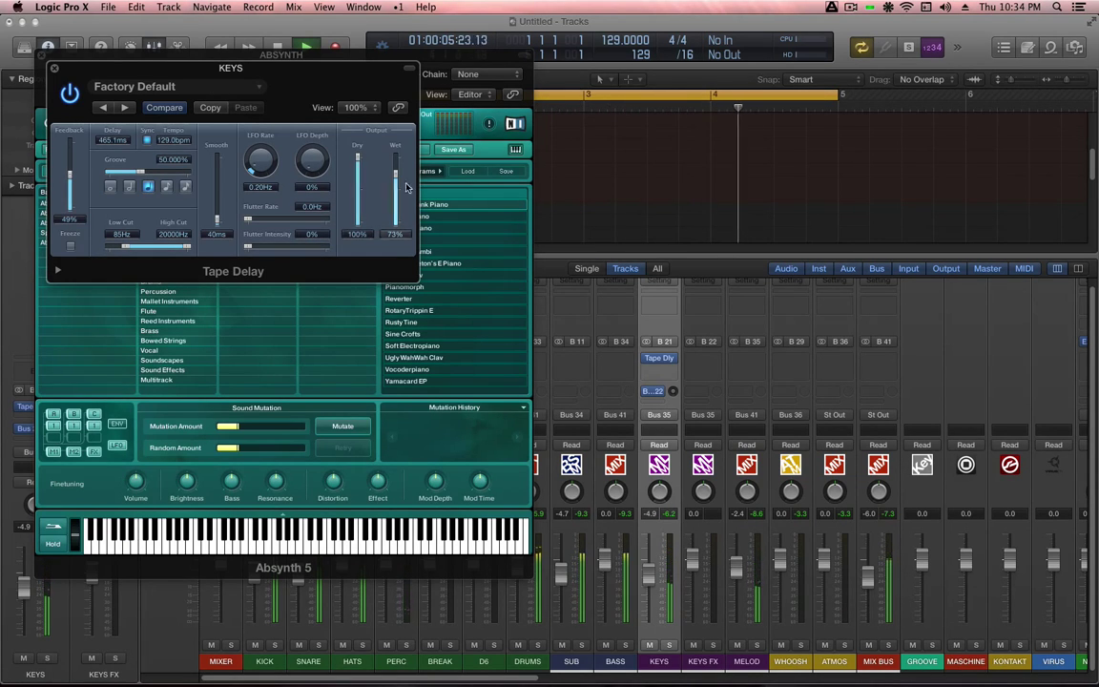
left_click_drag(357, 167, 358, 160)
key("space")
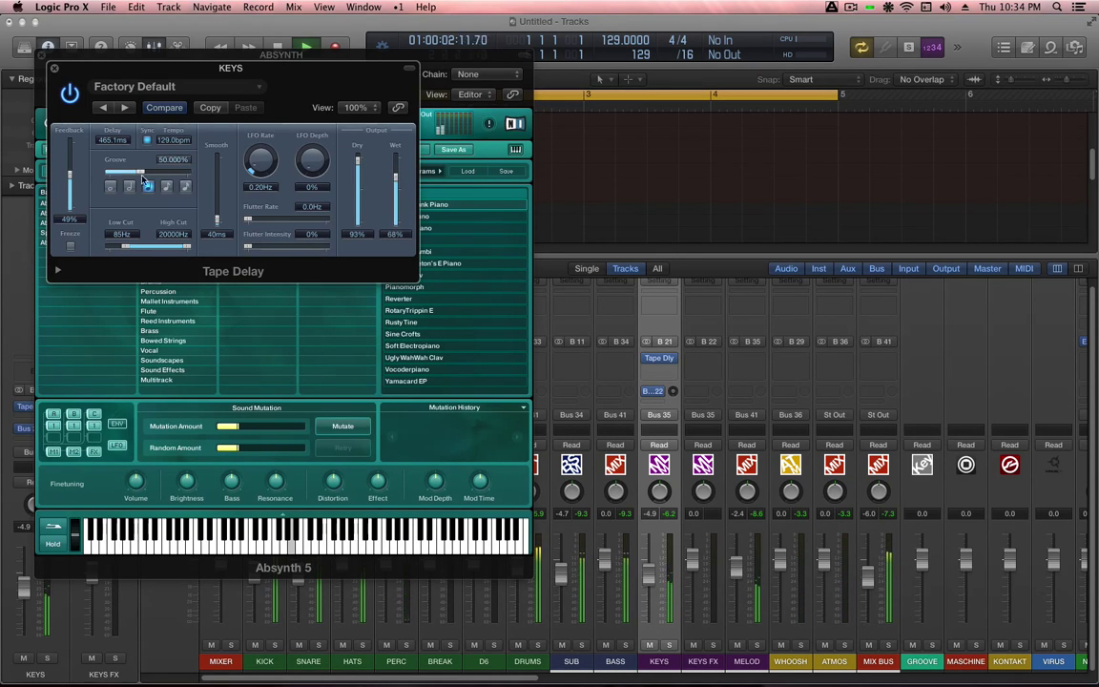
left_click_drag(123, 246, 133, 248)
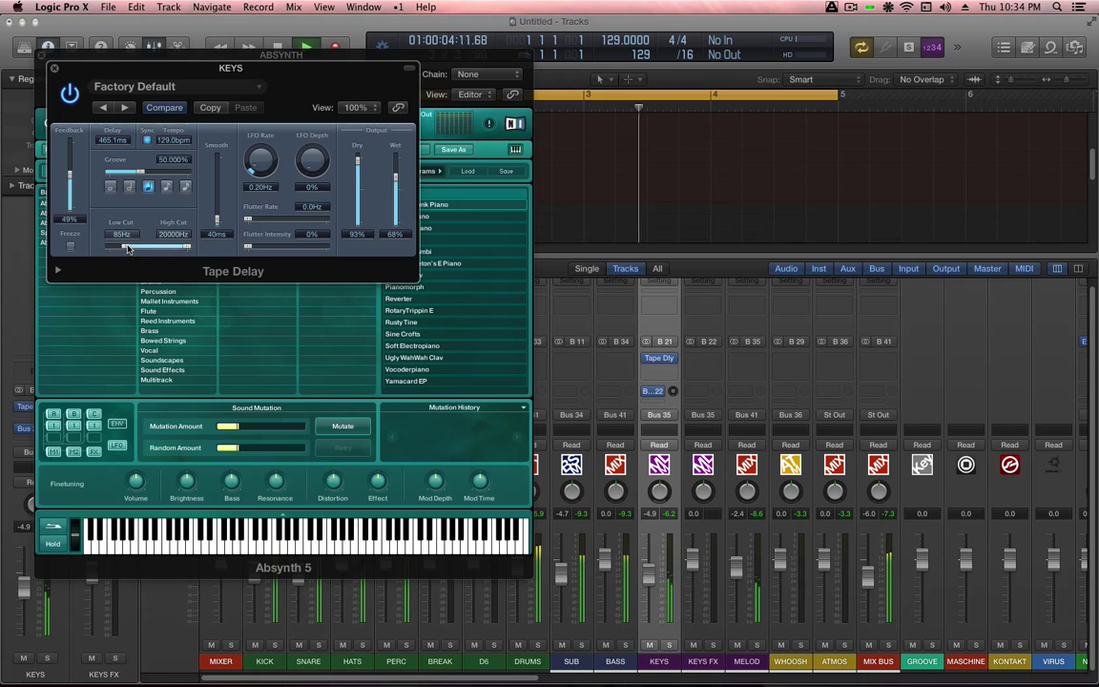
key("v")
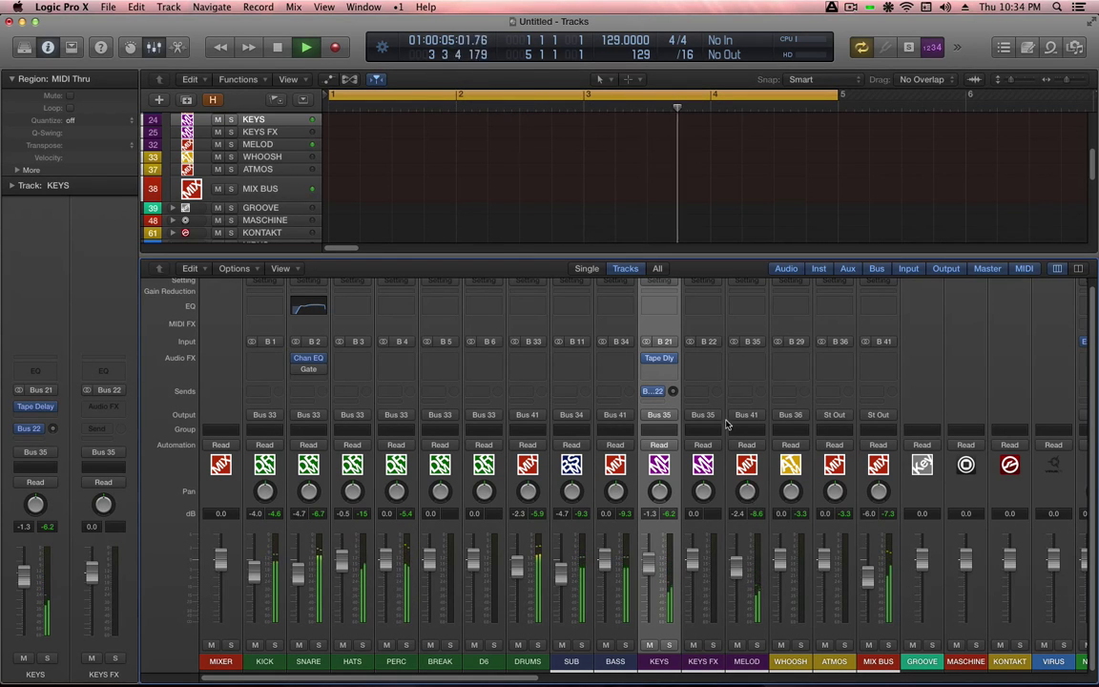
Move the Tape Delay from KEYS to KEYS FX, and set the KEYS channel's Bus 22 send to about -7.8 dB with its fader at 0.0
mouse_move(660, 359)
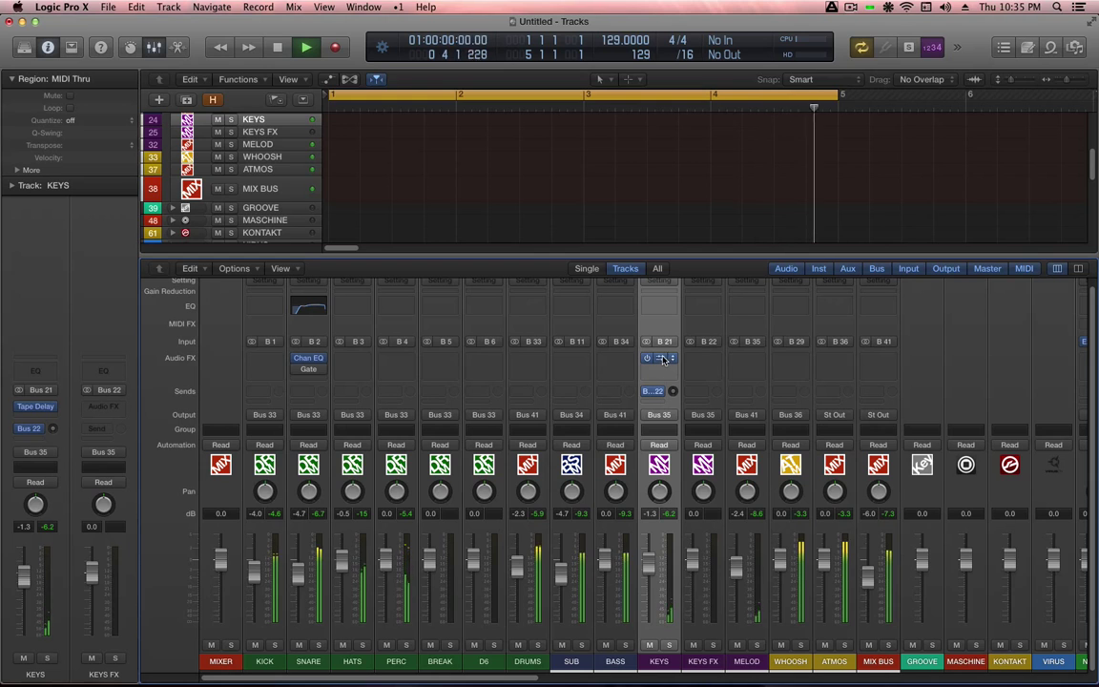
left_click_drag(660, 359, 706, 360)
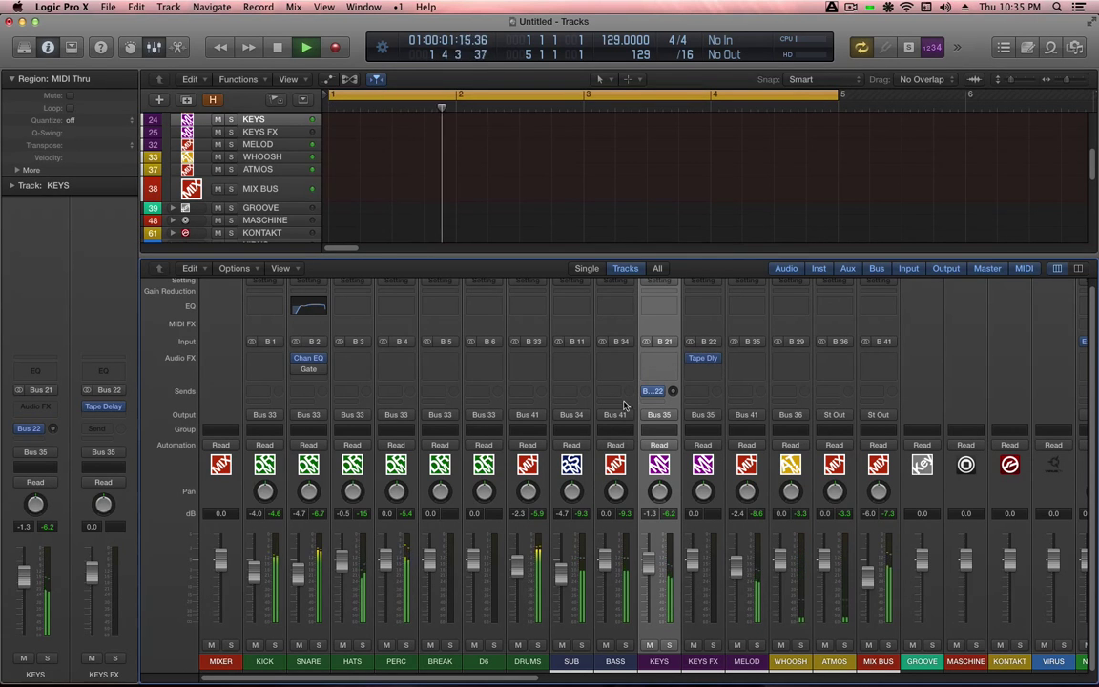
left_click_drag(658, 391, 659, 388)
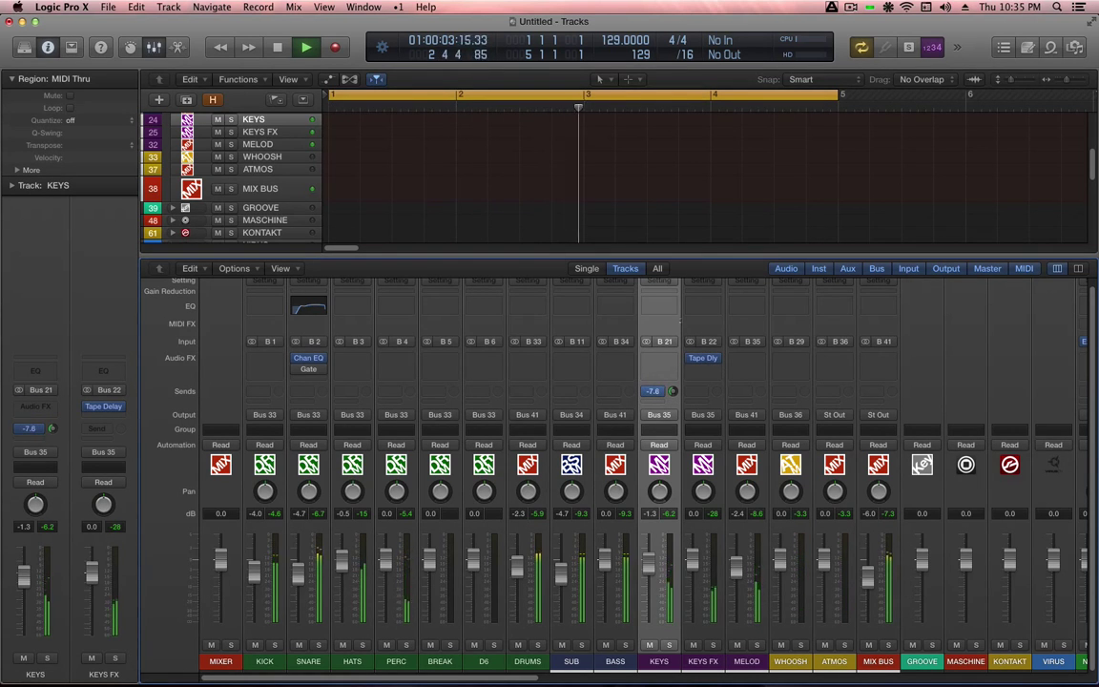
left_click(649, 565, "alt")
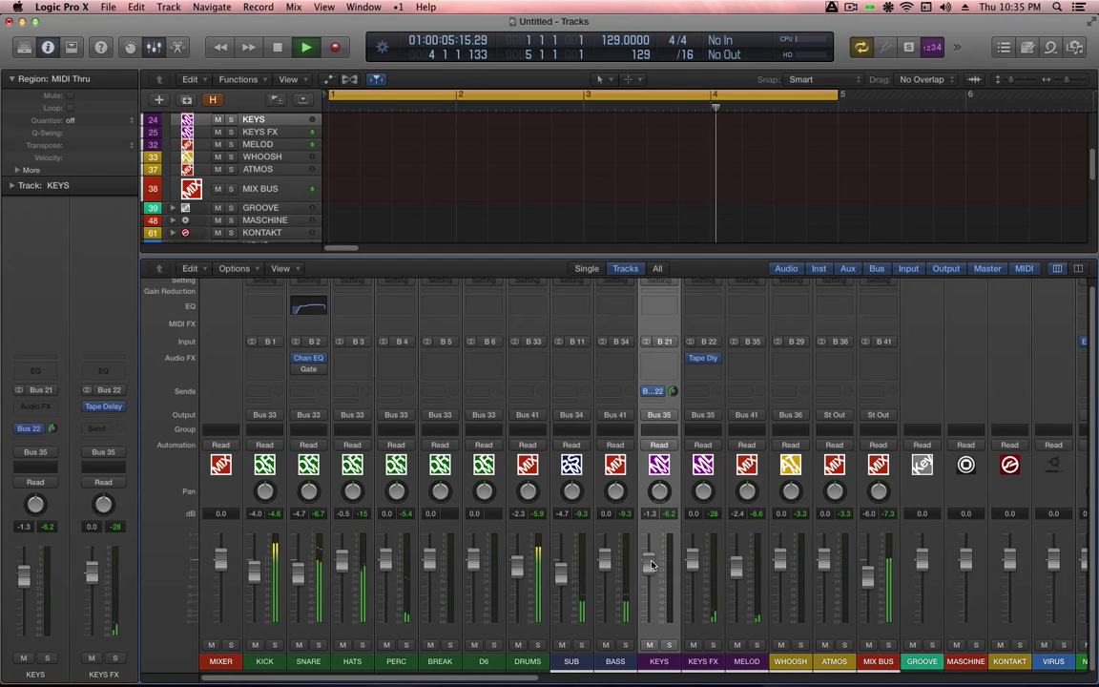
Insert a stereo Space Designer reverb on the KEYS channel strip
left_click(660, 357)
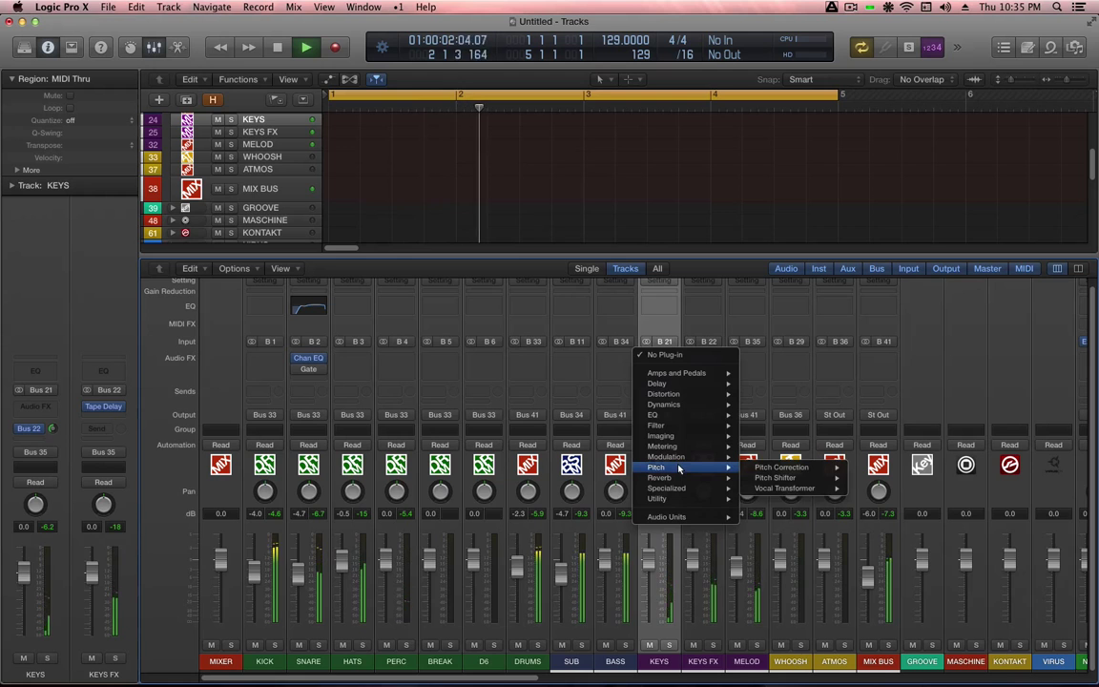
mouse_move(682, 478)
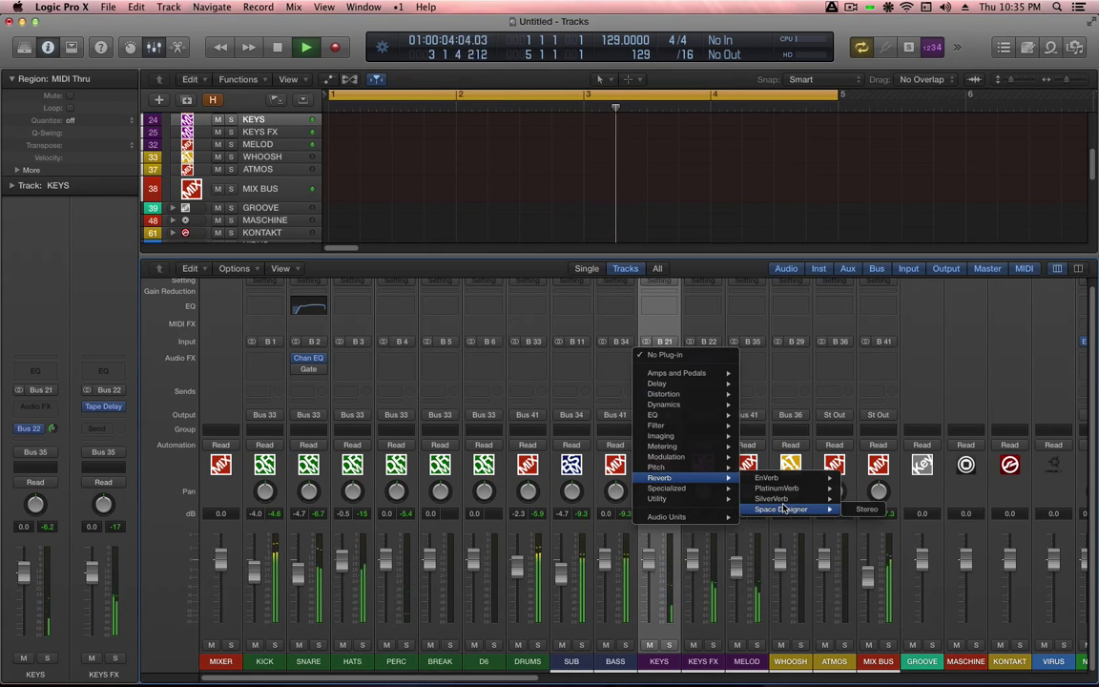
mouse_move(792, 508)
left_click(863, 509)
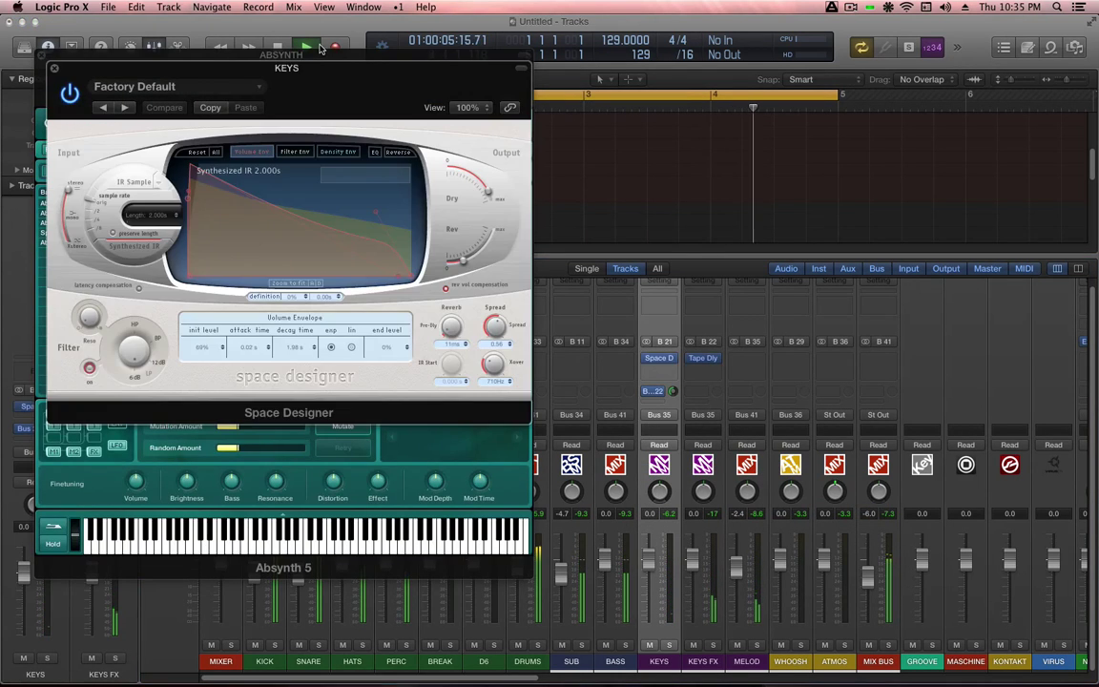
Load the small-room preset 0.8s Boom Room in Space Designer, raise its reverb output slightly, and hide the plug-in windows
left_click(202, 92)
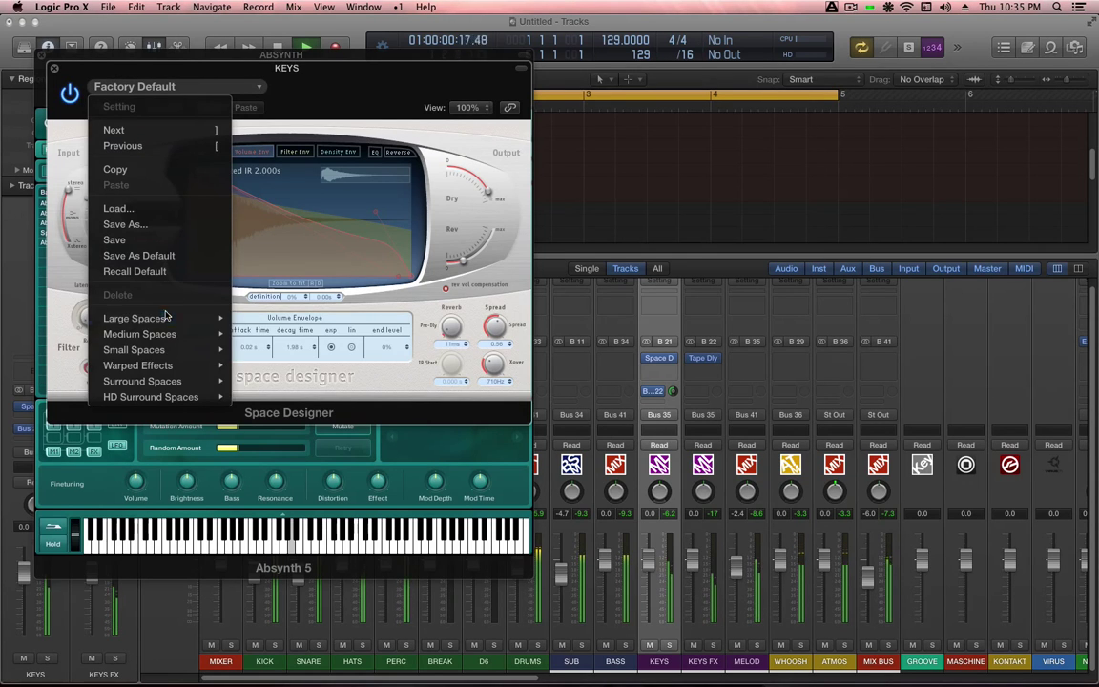
mouse_move(134, 349)
mouse_move(299, 355)
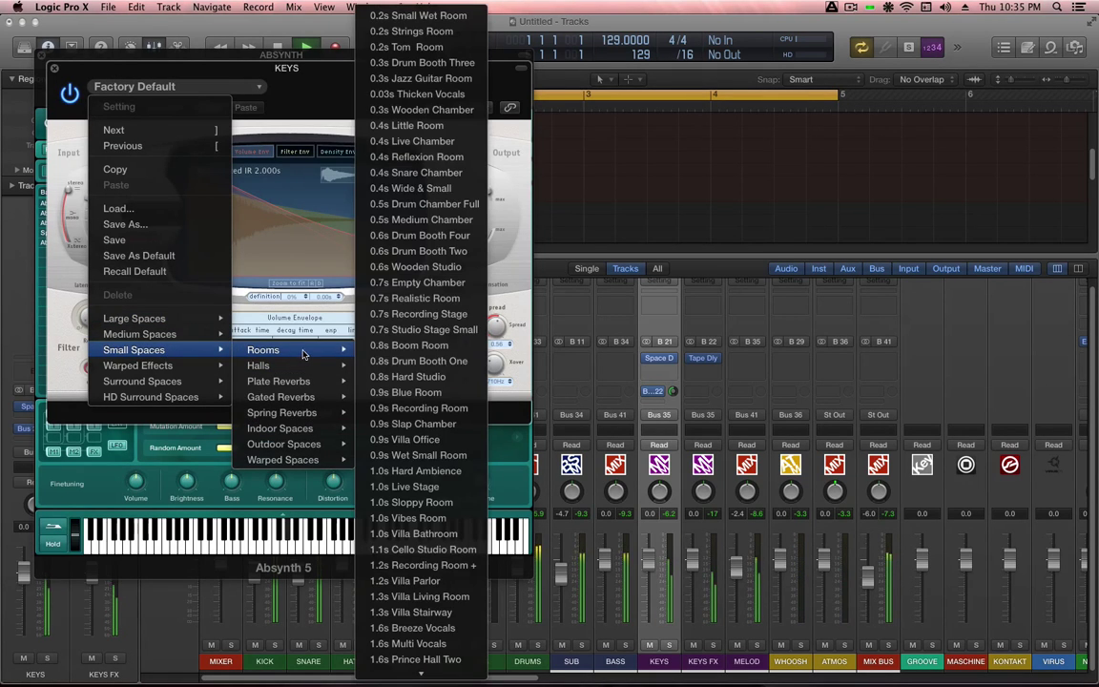
left_click(434, 346)
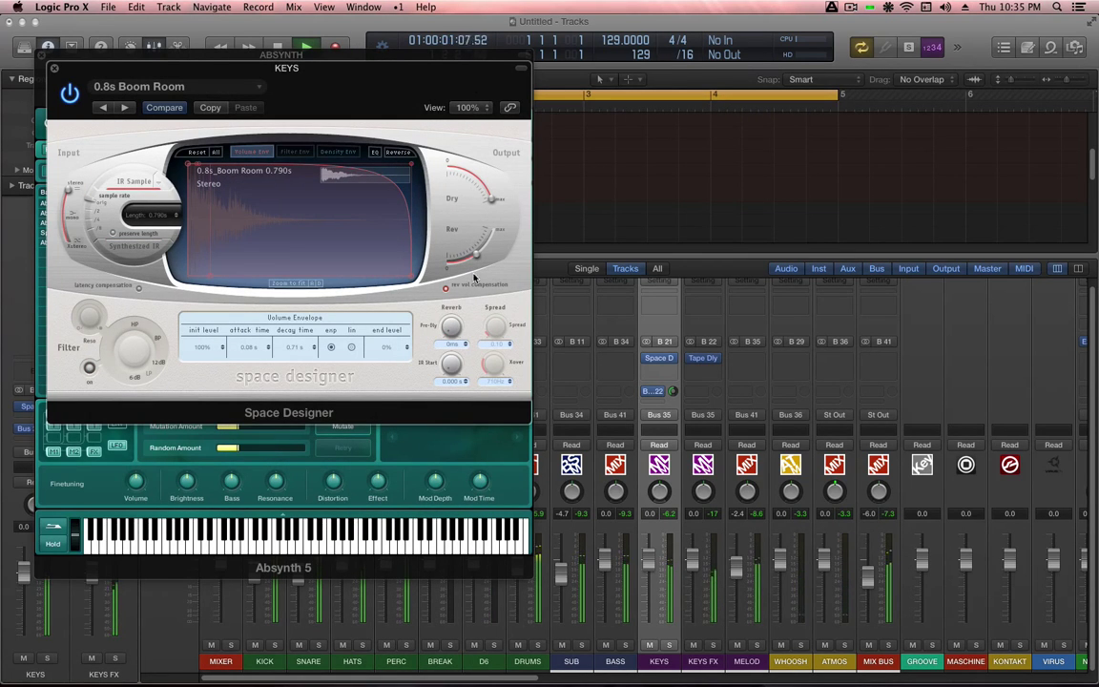
mouse_move(484, 257)
left_click_drag(483, 257, 484, 227)
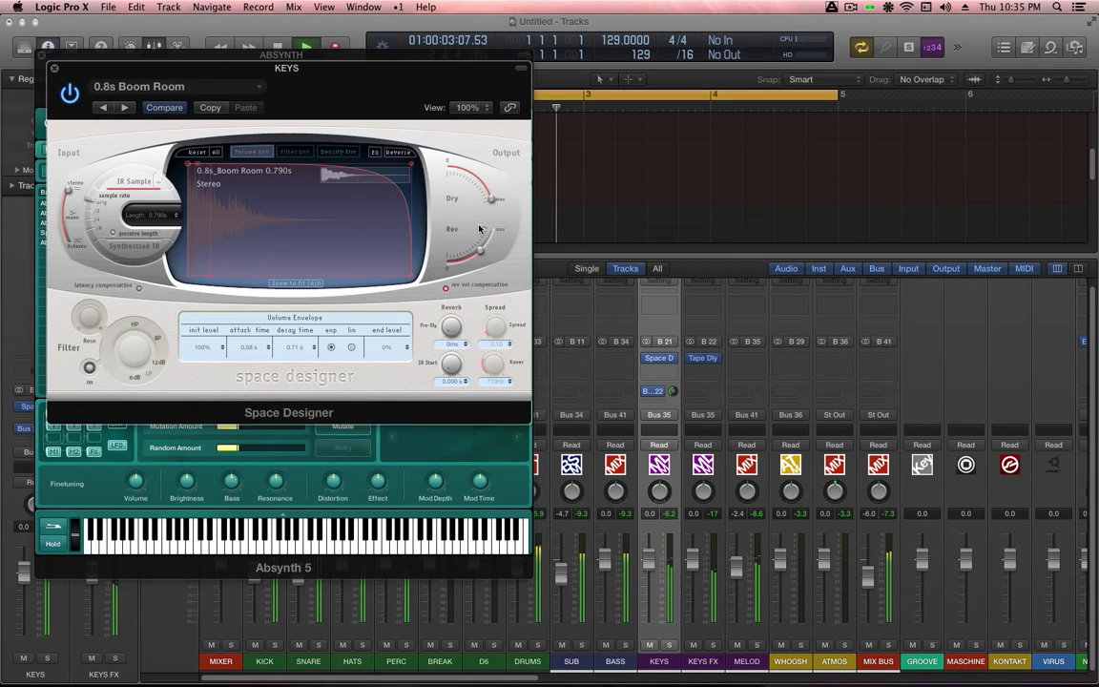
key("v")
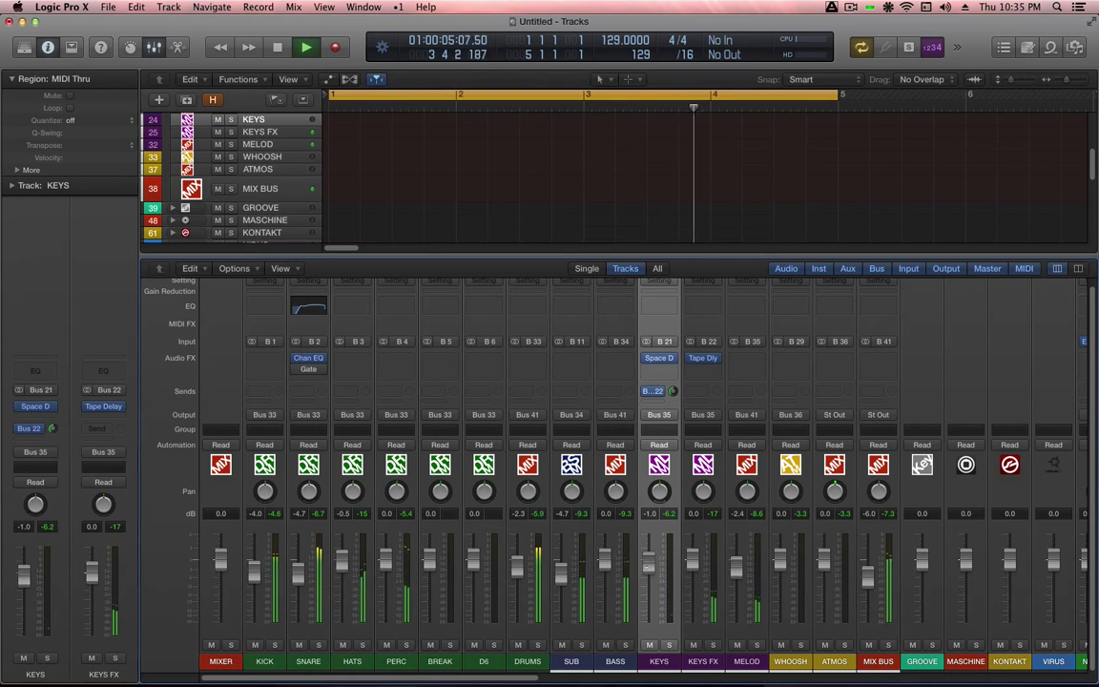
Set the KEYS FX Tape Delay's output to about 83% wet and 79% dry, and hide the plug-in windows again
key("v")
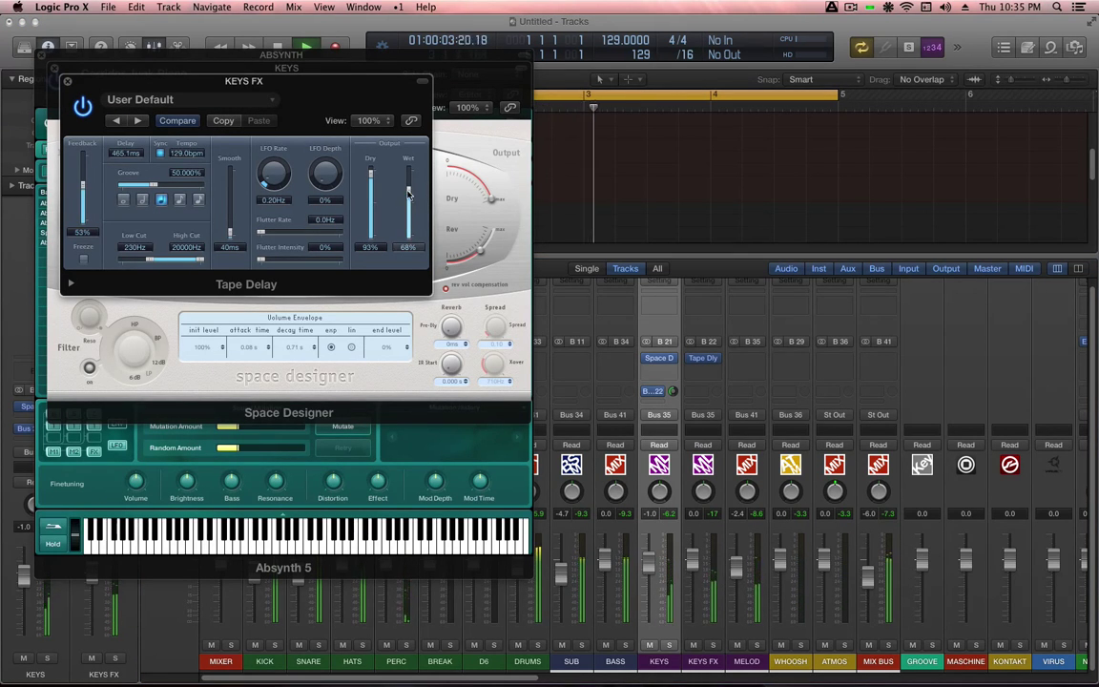
left_click_drag(407, 191, 410, 183)
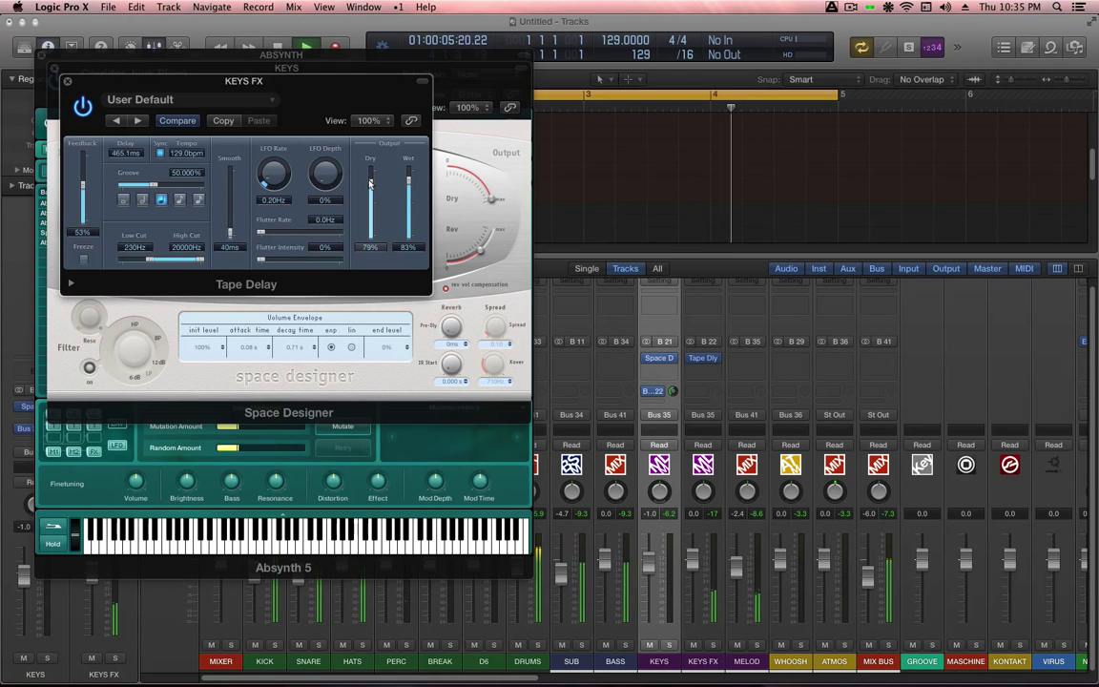
key("v")
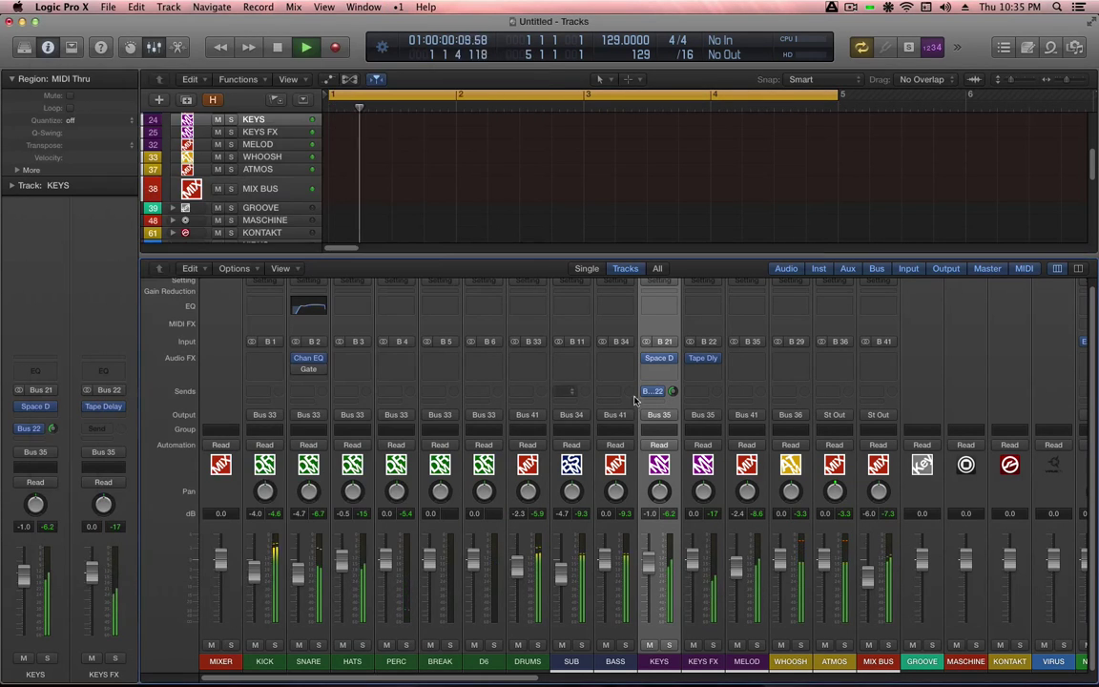
Insert a Compressor on the KEYS FX channel strip, directly below the Tape Delay
scroll(677, 354, "up", 1)
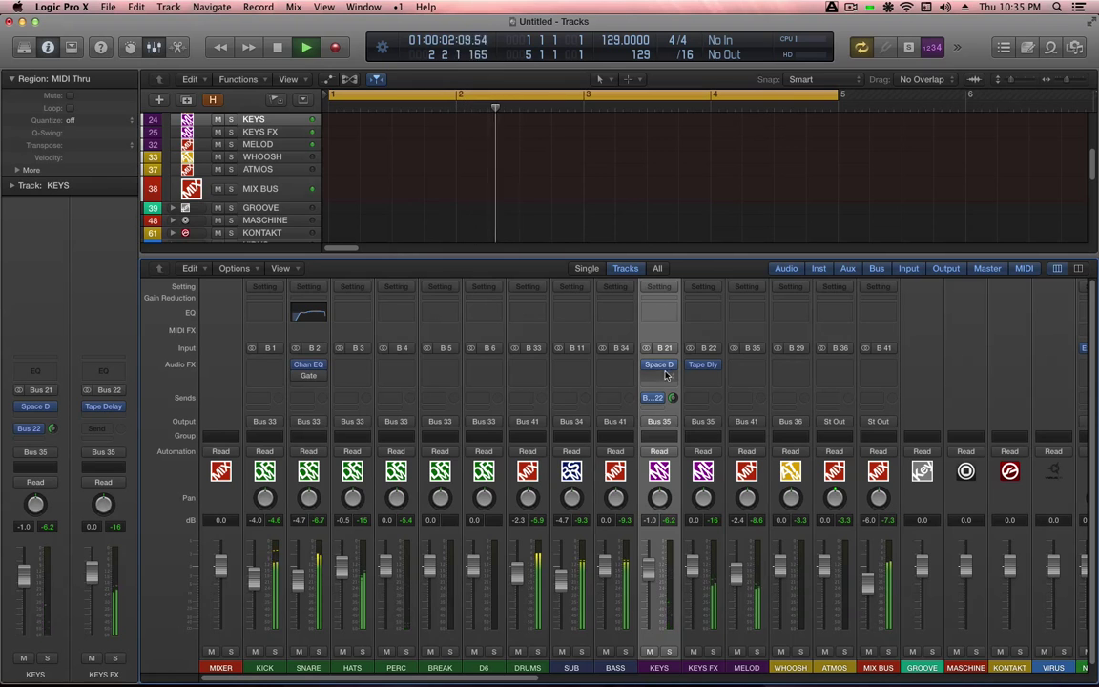
left_click(669, 379)
left_click(705, 375)
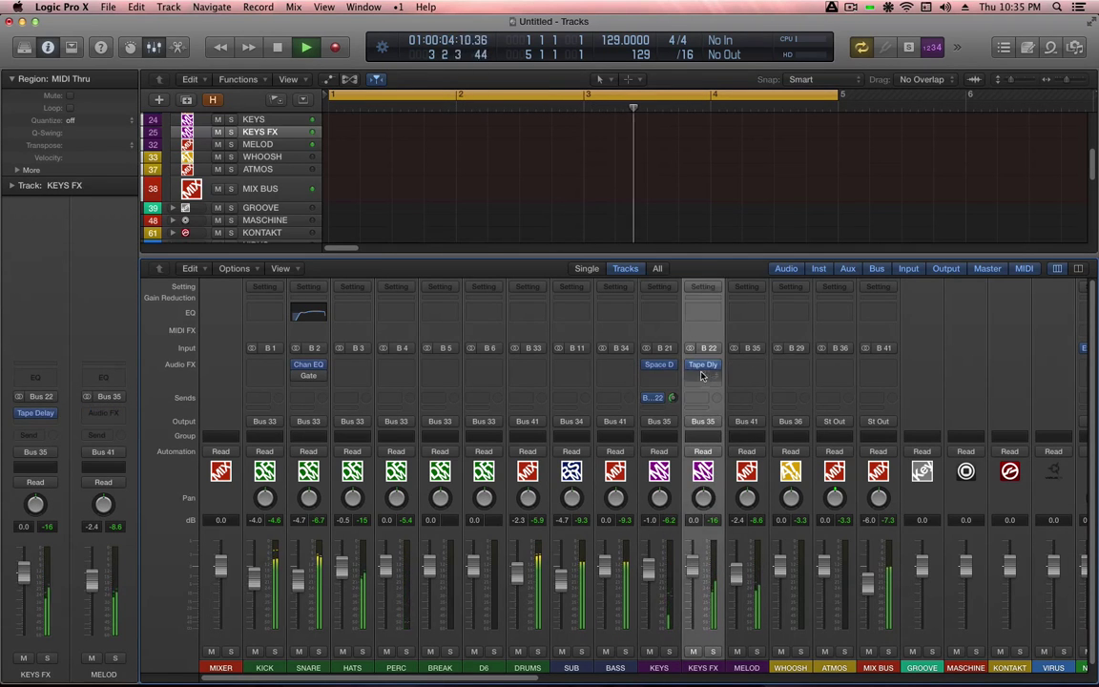
left_click(713, 377)
mouse_move(707, 421)
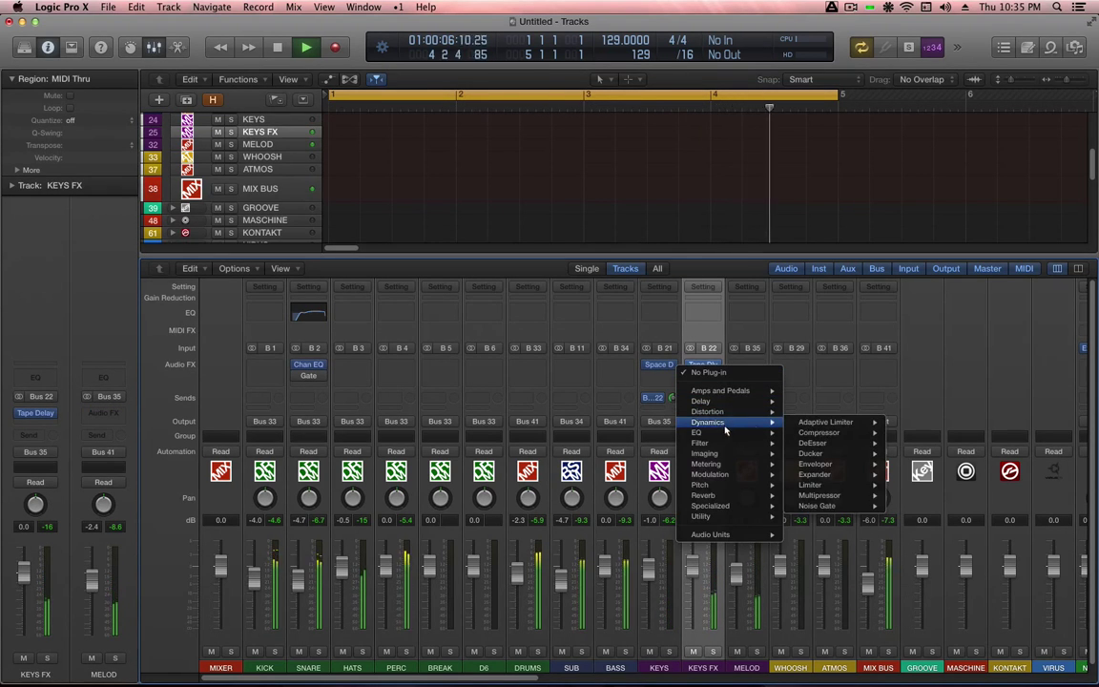
mouse_move(853, 435)
left_click(911, 434)
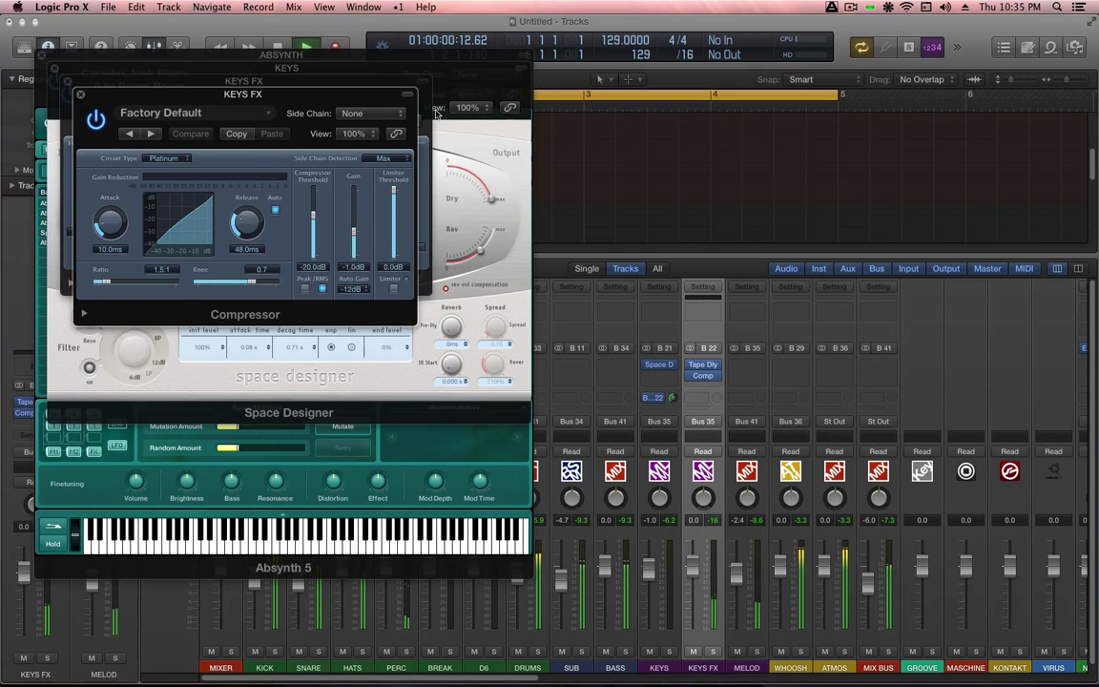
Sidechain the KEYS FX Compressor from Bus 1, with Peak detection, ratio 1.9:1, threshold -9.5 dB and Auto Gain off
left_click(379, 114)
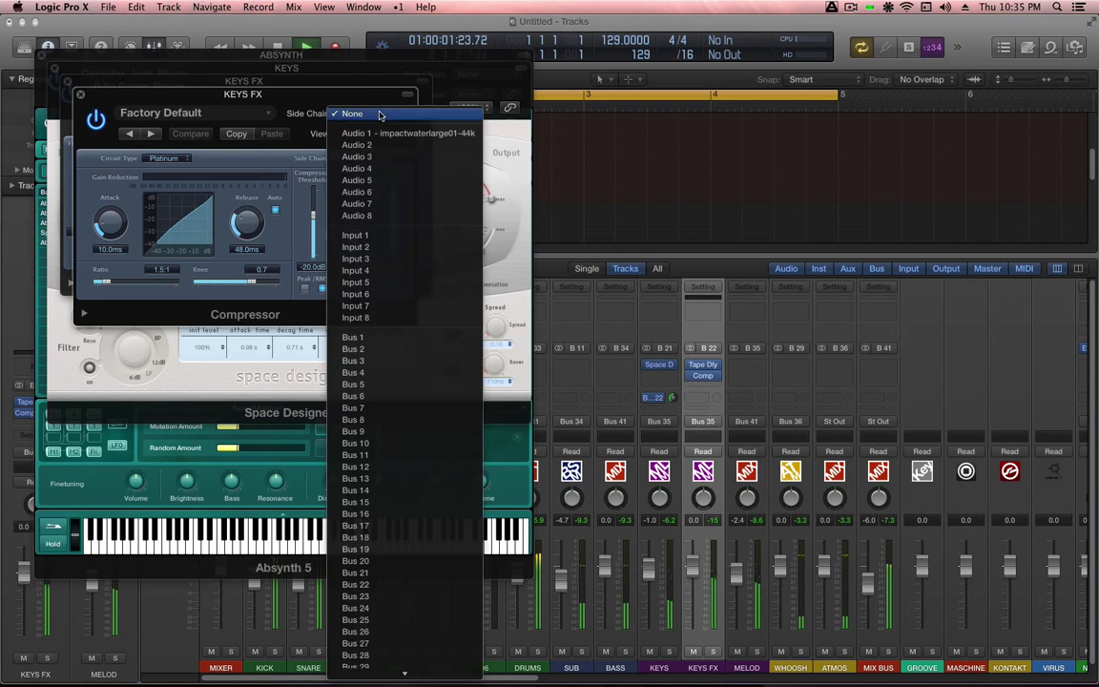
left_click(395, 338)
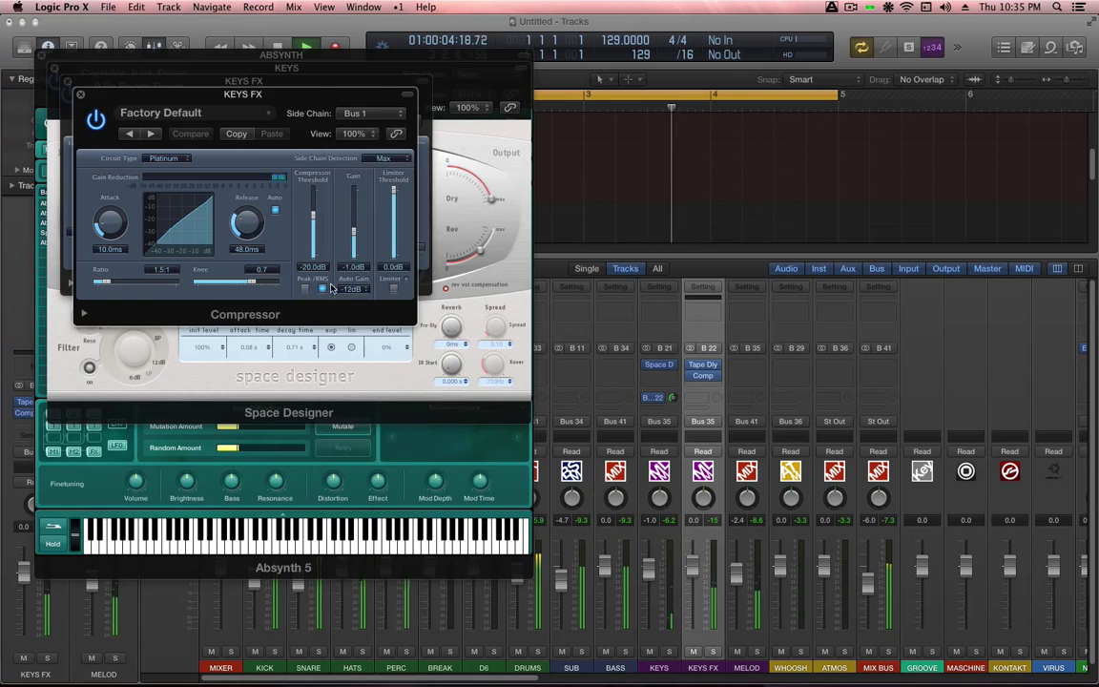
left_click(306, 289)
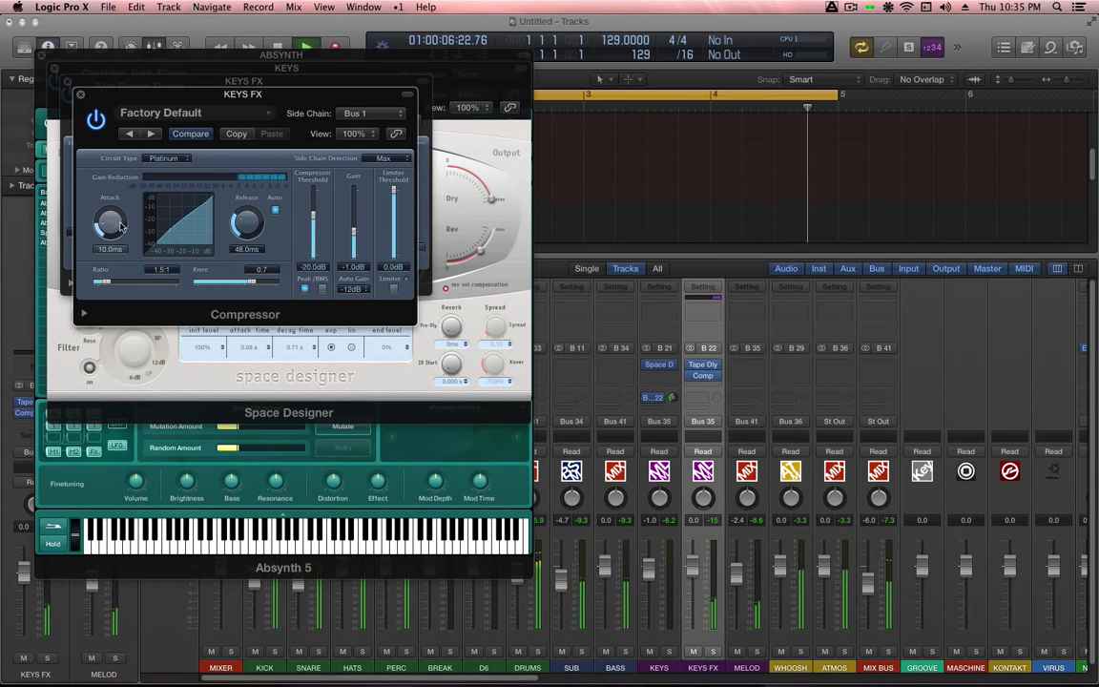
left_click_drag(110, 281, 112, 285)
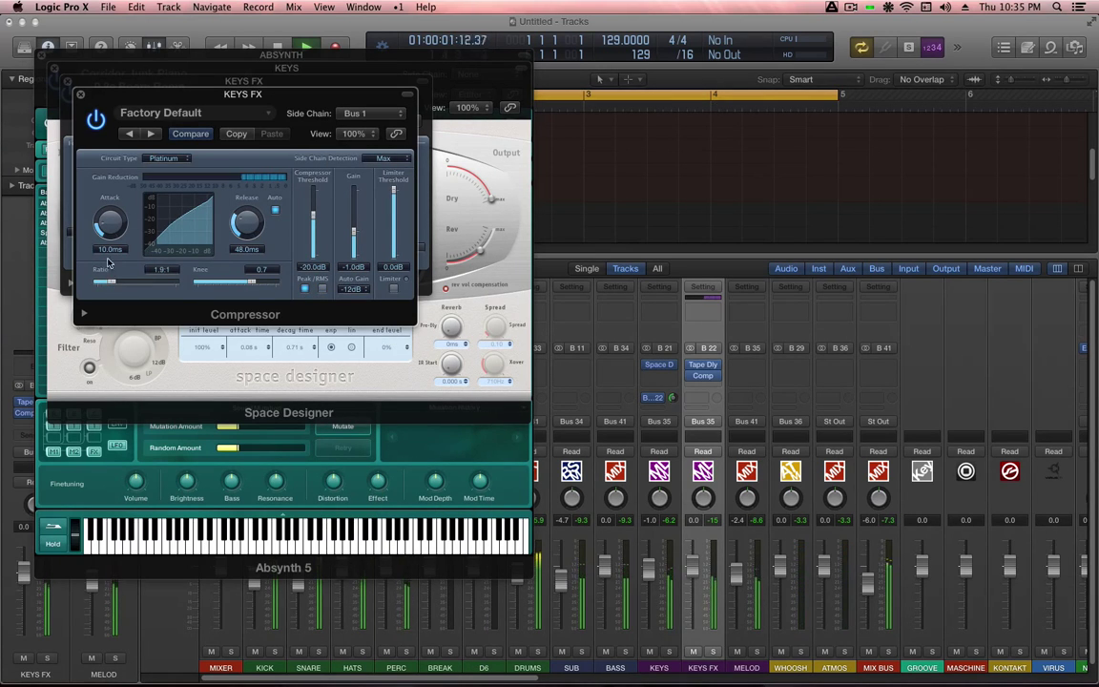
left_click_drag(313, 220, 316, 204)
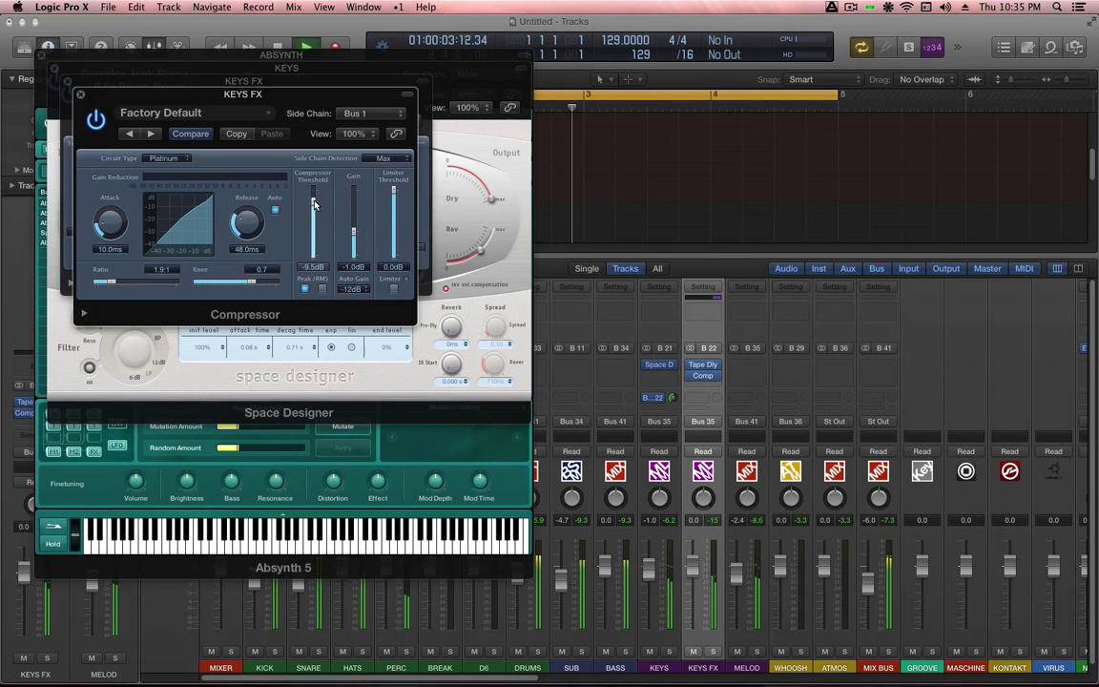
left_click(354, 289)
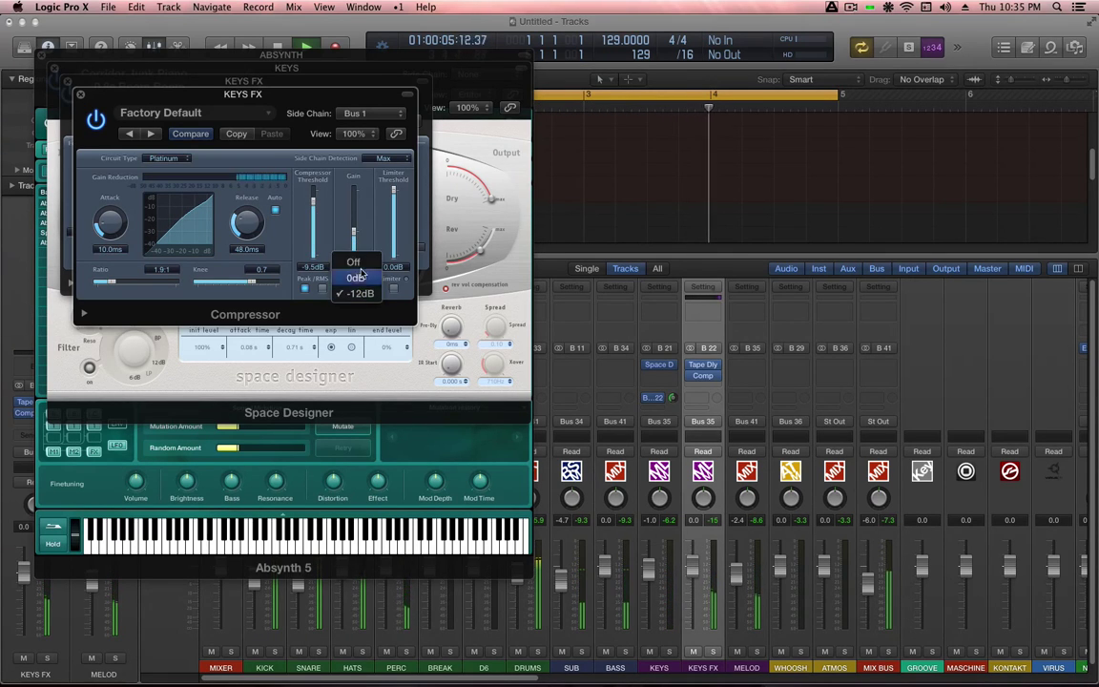
left_click(353, 262)
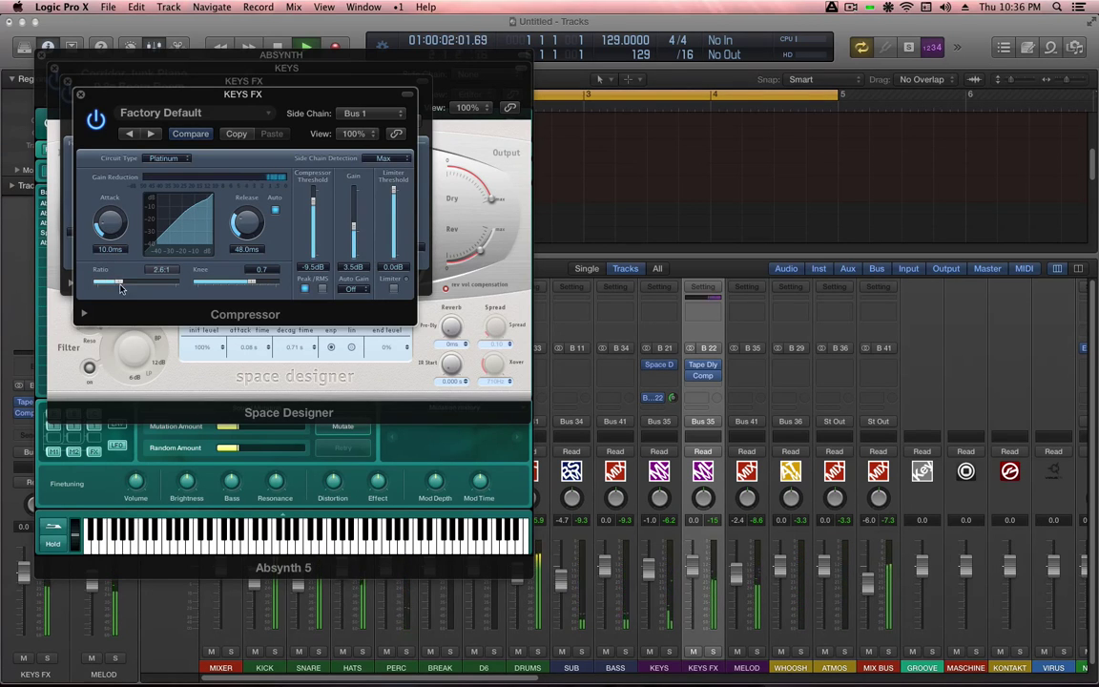
Set the Compressor to ratio 5.2:1, release 54 ms, attack 7.5 ms, threshold -18 dB and gain 6.5 dB, and hide the plug-in windows
left_click_drag(125, 284, 127, 283)
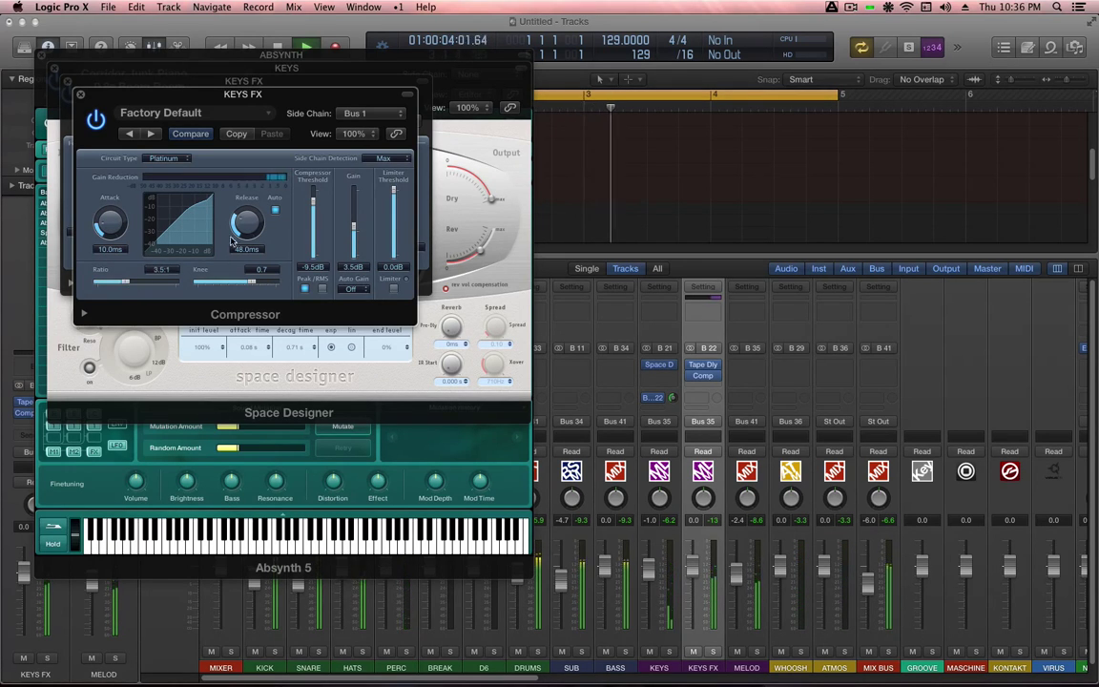
left_click_drag(253, 225, 254, 231)
left_click_drag(110, 221, 110, 227)
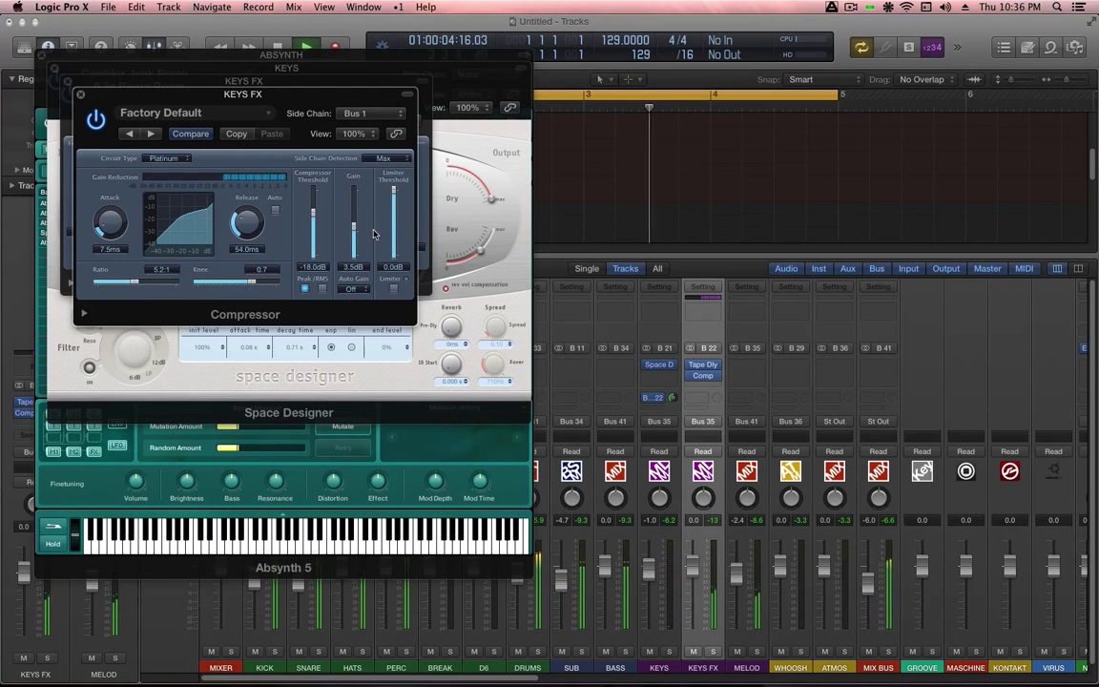
left_click_drag(353, 229, 353, 221)
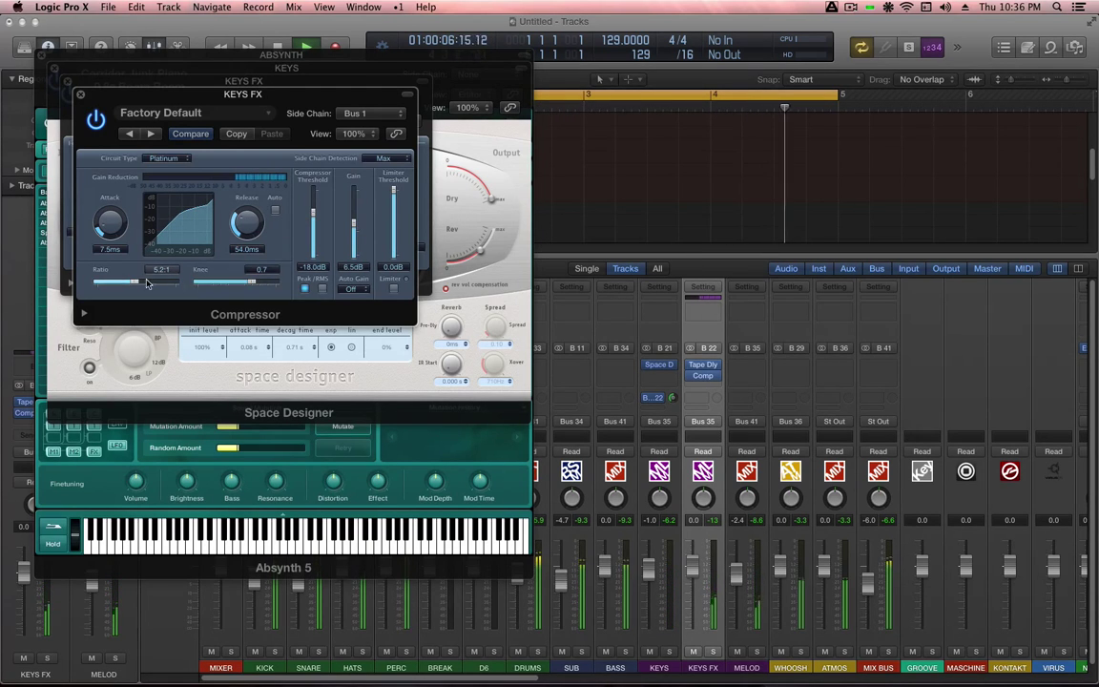
key("v")
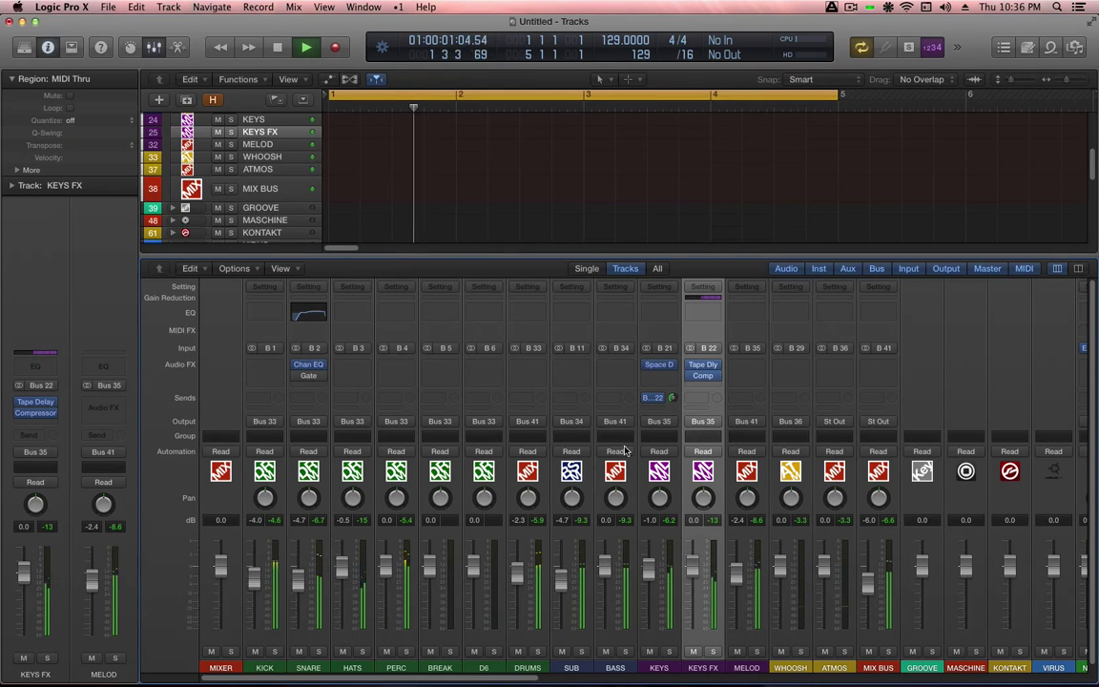
Lower the WHOOSH channel's fader to about -1.8 dB
left_click_drag(780, 576, 779, 588)
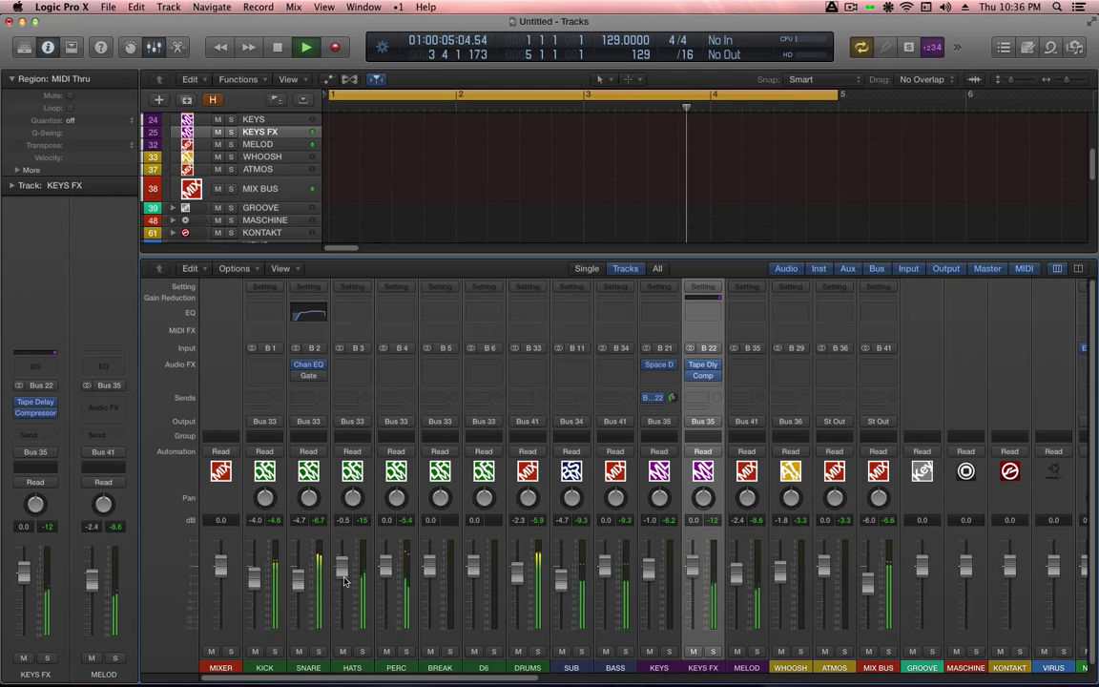
Raise the KICK fader to about -2.6 dB and insert a stereo Native Instruments Supercharger GT on that channel
left_click(265, 366)
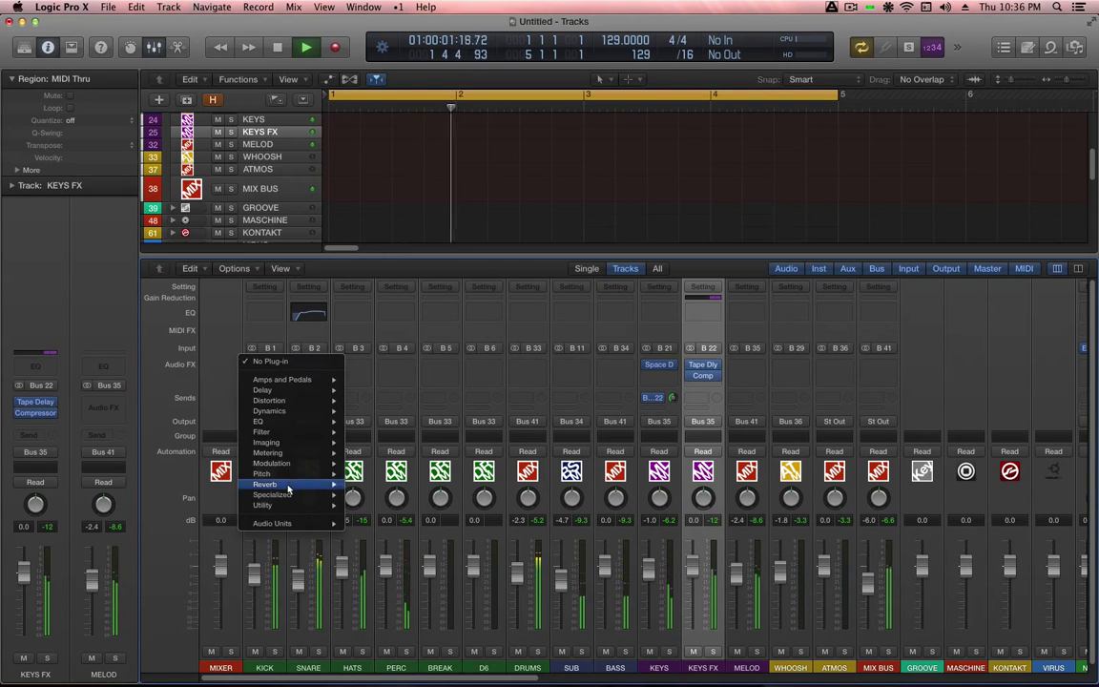
mouse_move(283, 523)
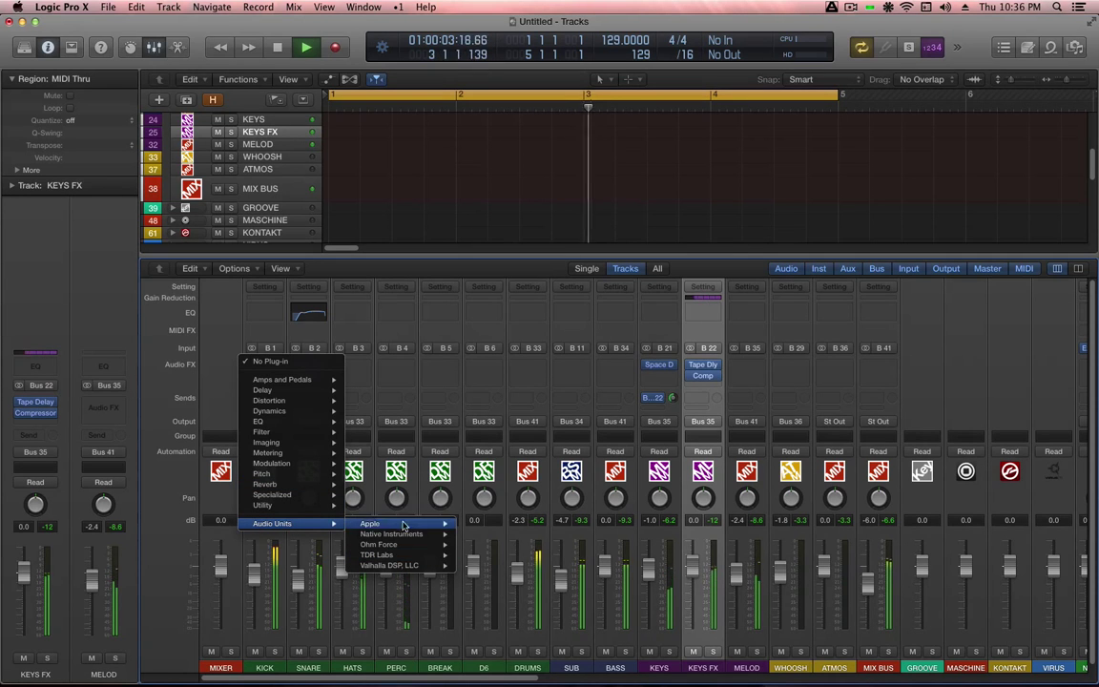
mouse_move(401, 533)
mouse_move(515, 620)
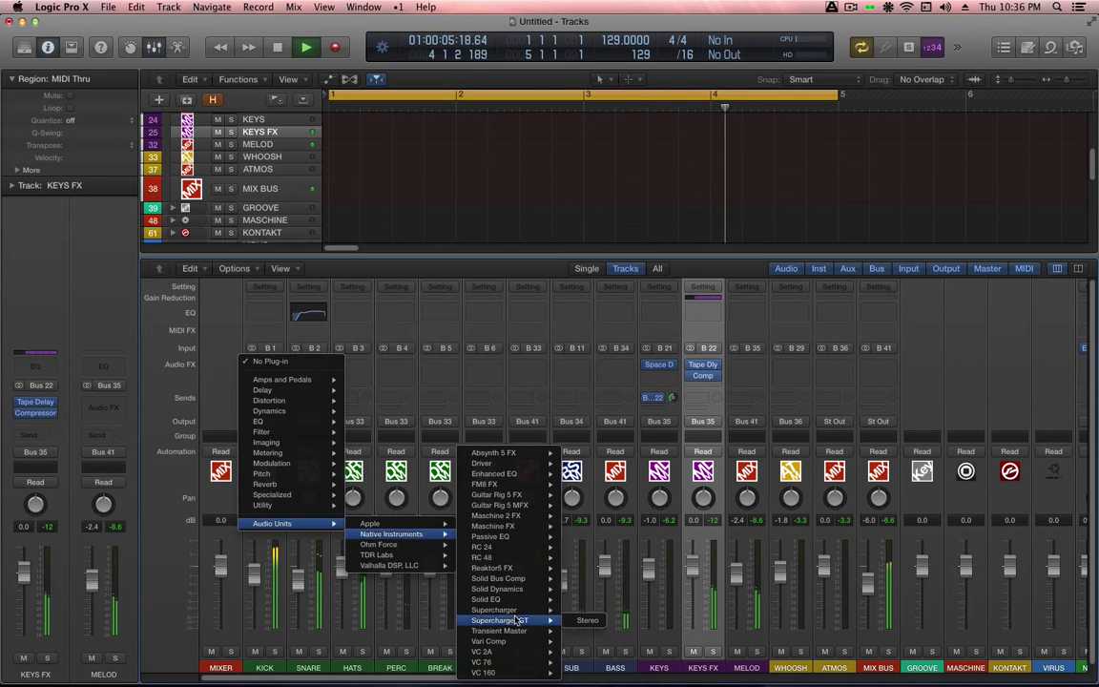
left_click(587, 620)
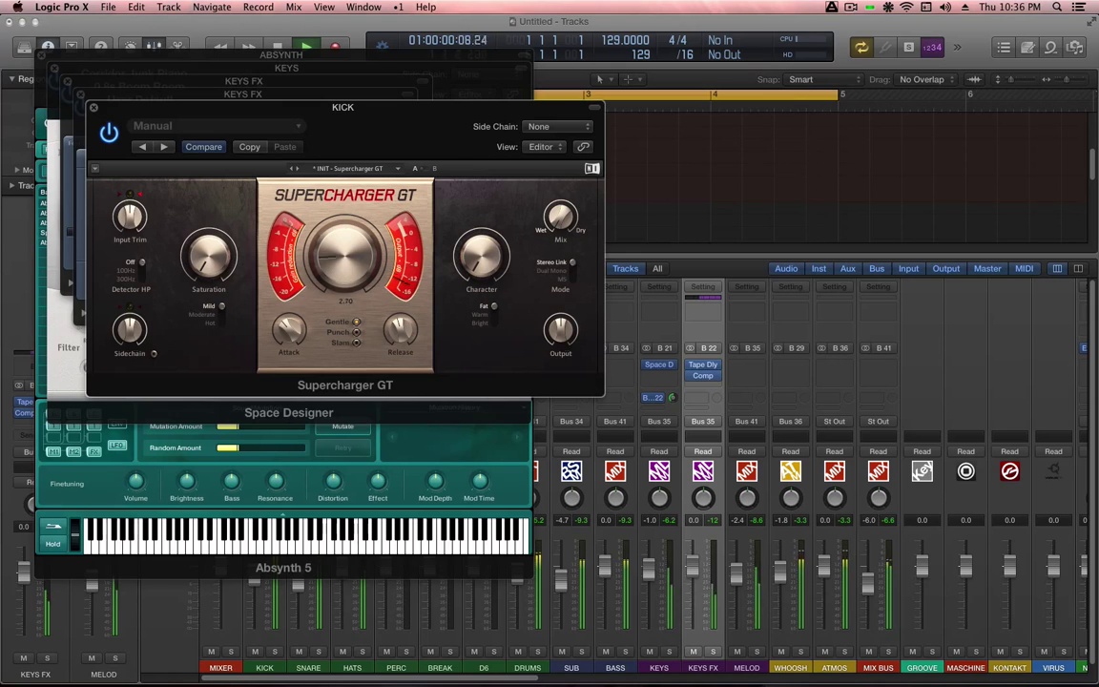
Set Supercharger GT to Punch with Compress about 2.7, Fat character at 4.70 and increased Hot saturation, and hide the plug-in windows
left_click(356, 332)
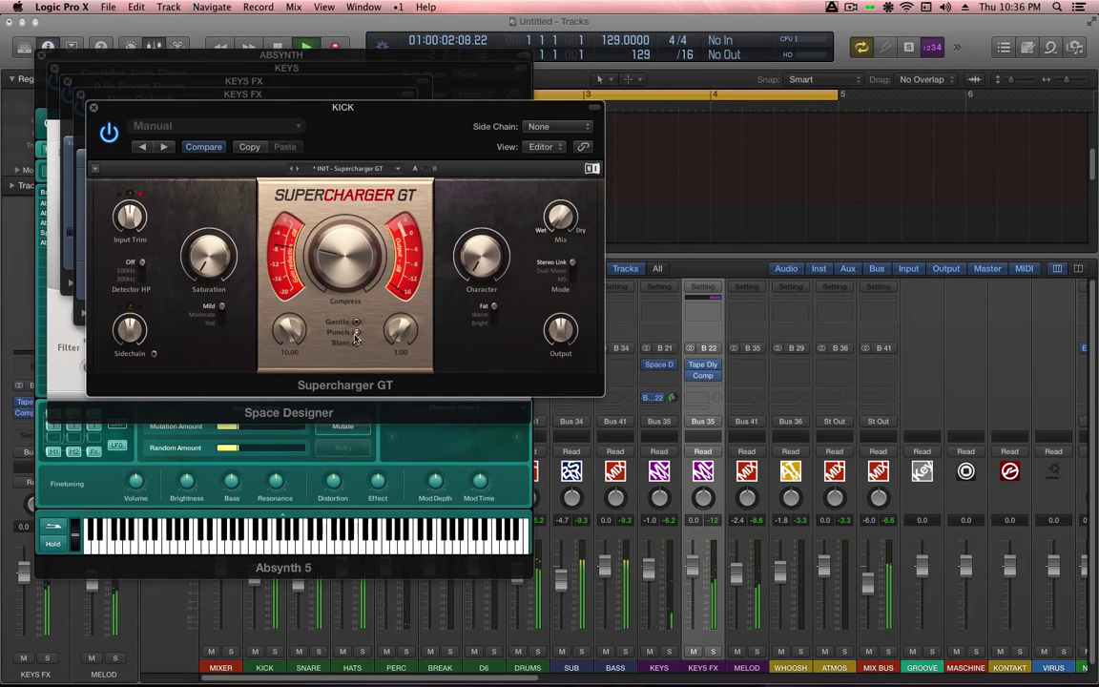
left_click_drag(349, 262, 351, 247)
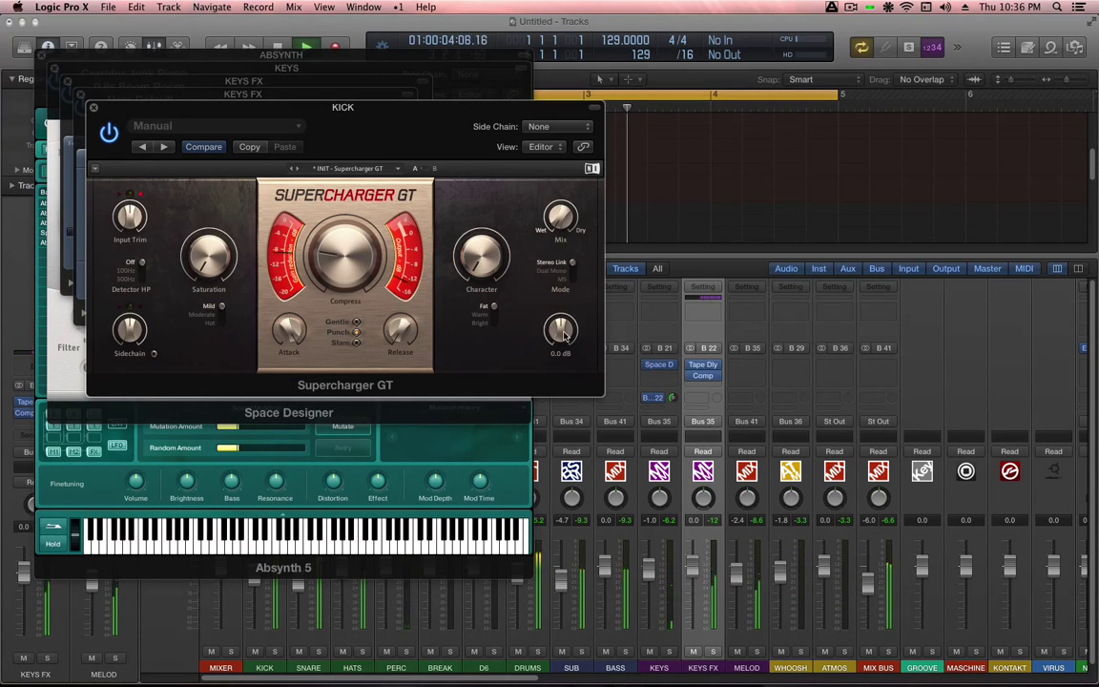
scroll(564, 333, "up", 6)
scroll(561, 330, "up", 5)
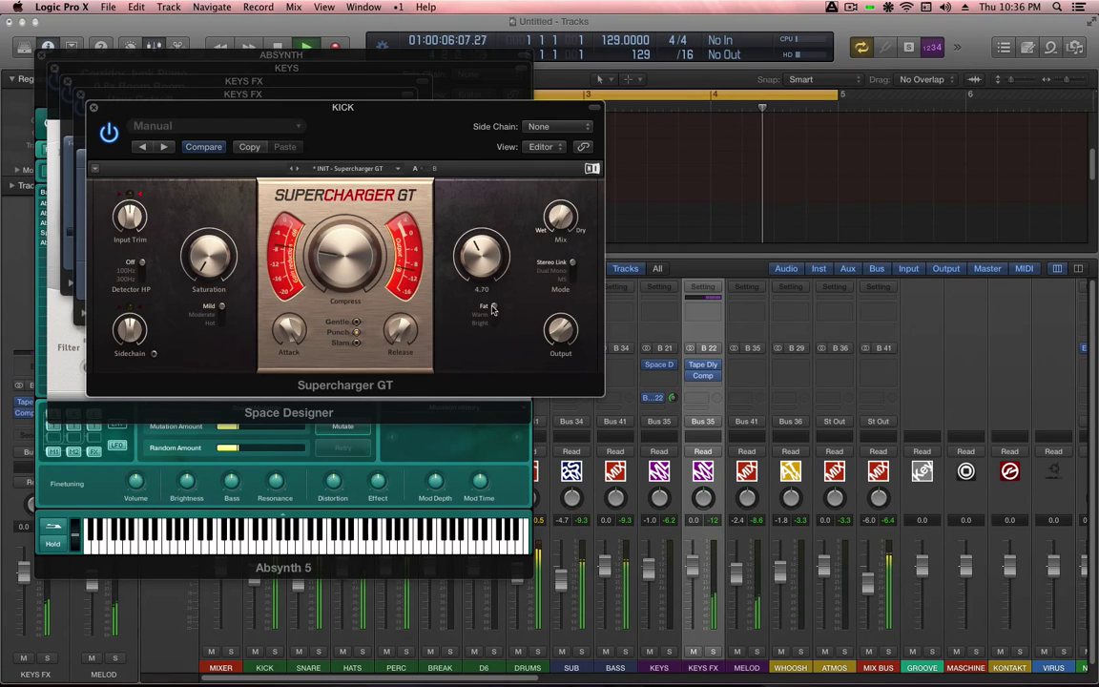
mouse_move(224, 272)
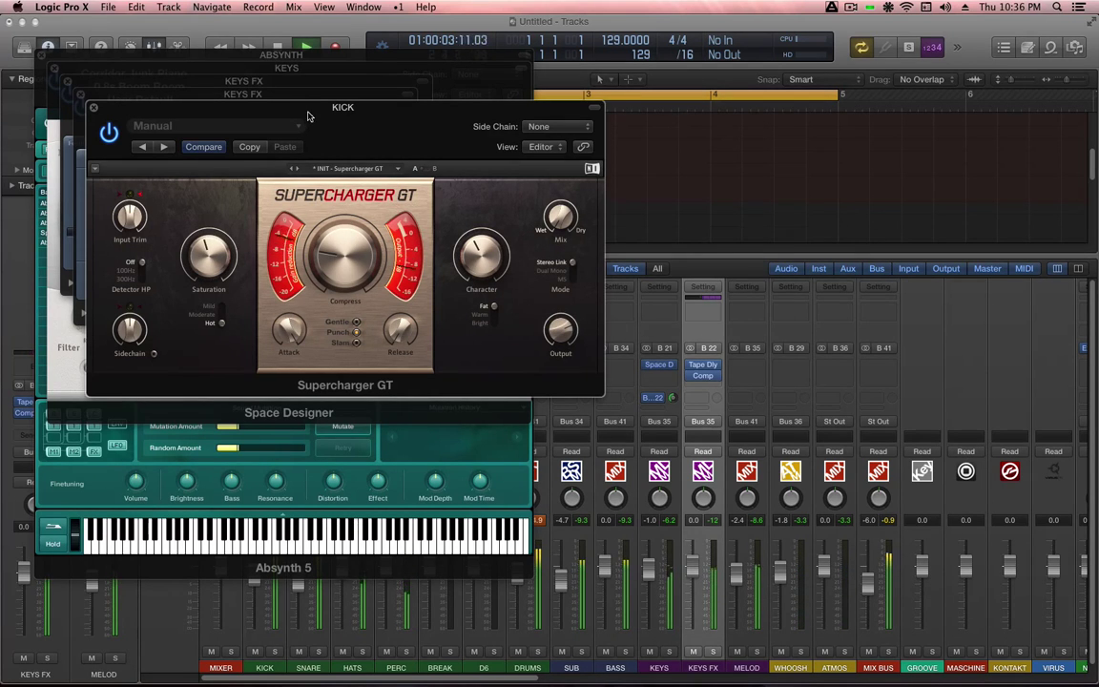
key("v")
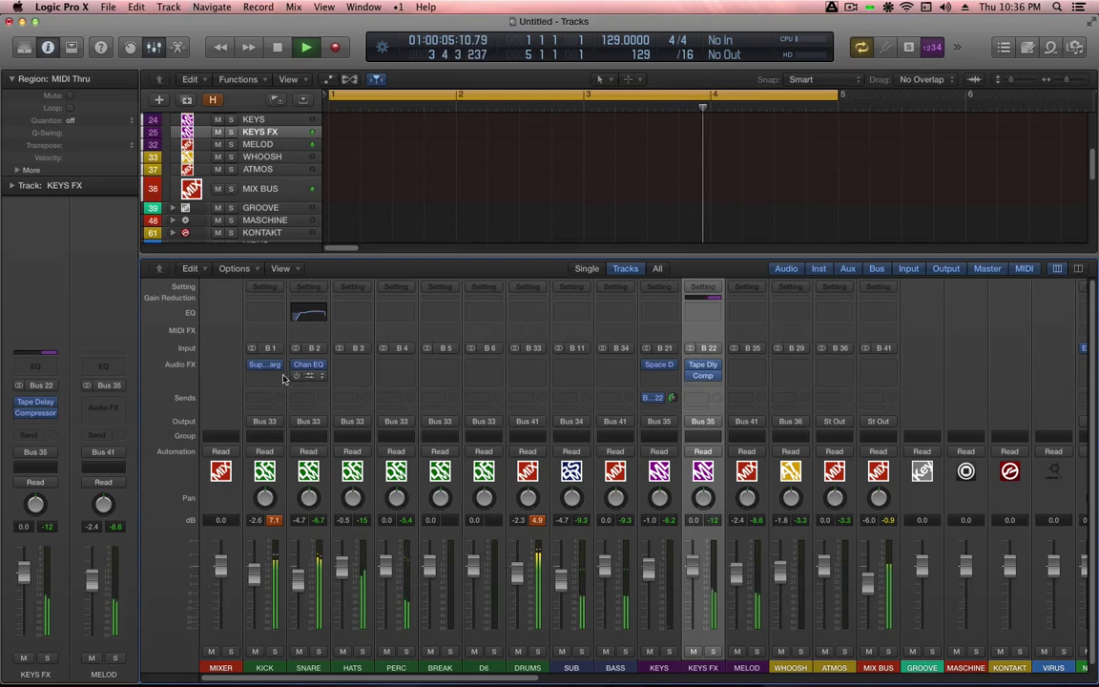
Move Supercharger GT down to the second effect slot of the KICK channel, freeing the first slot
left_click(282, 379)
left_click(278, 366)
key("super+space")
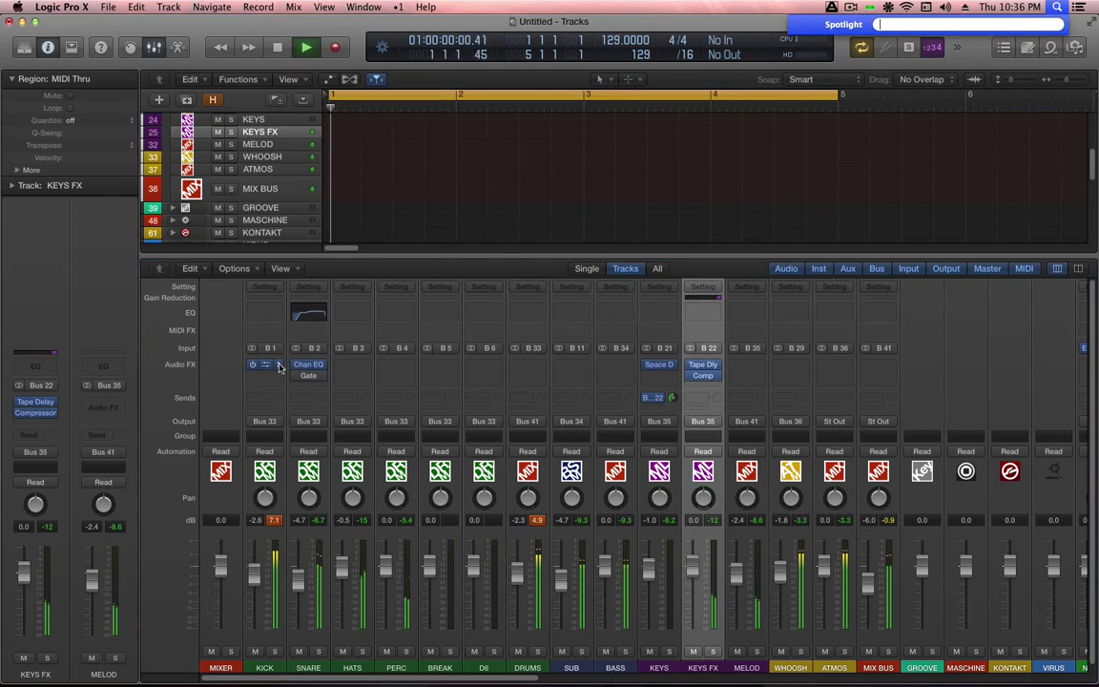
left_click_drag(278, 366, 270, 372)
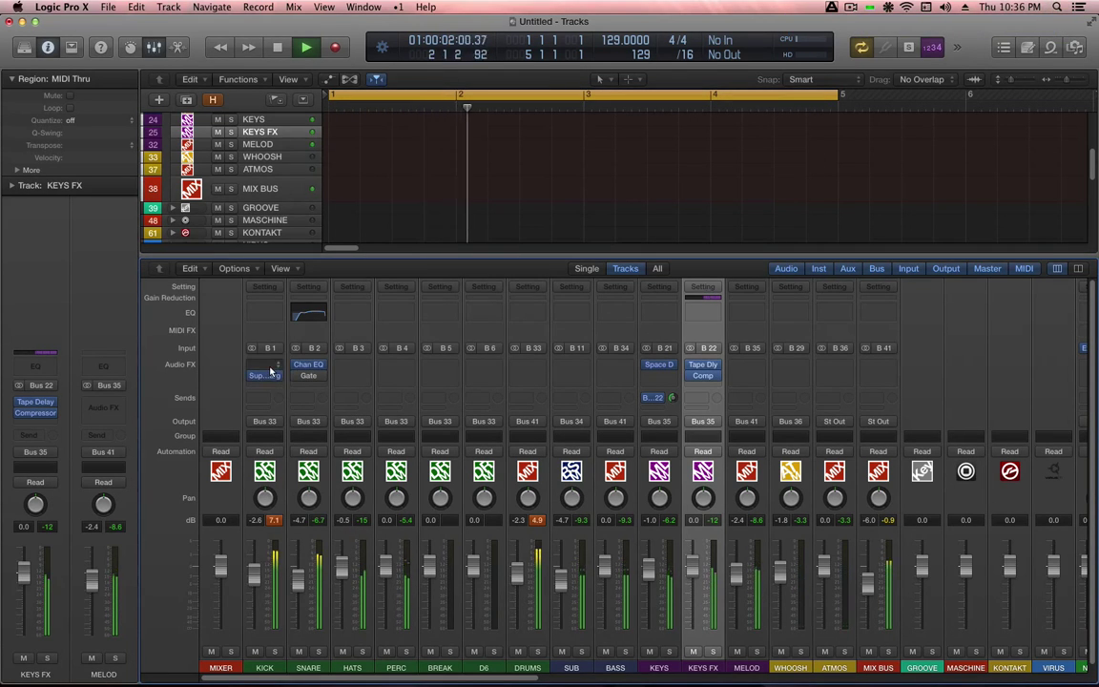
Insert a stereo Noise Gate ahead of Supercharger GT on the KICK channel
left_click(270, 368)
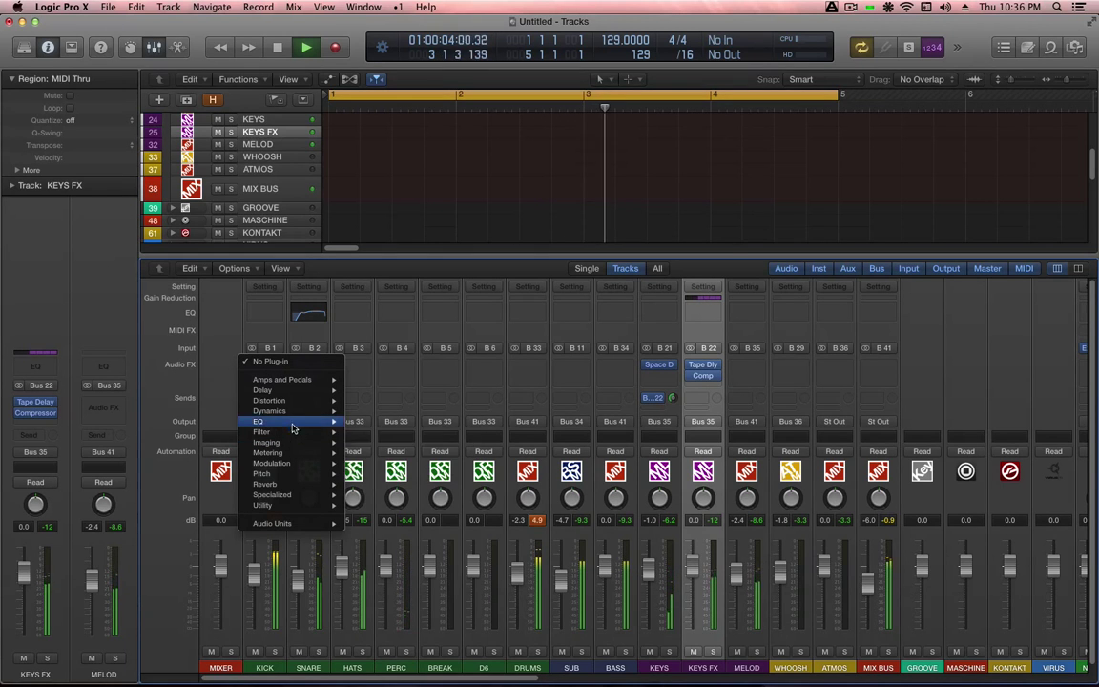
mouse_move(276, 411)
mouse_move(389, 476)
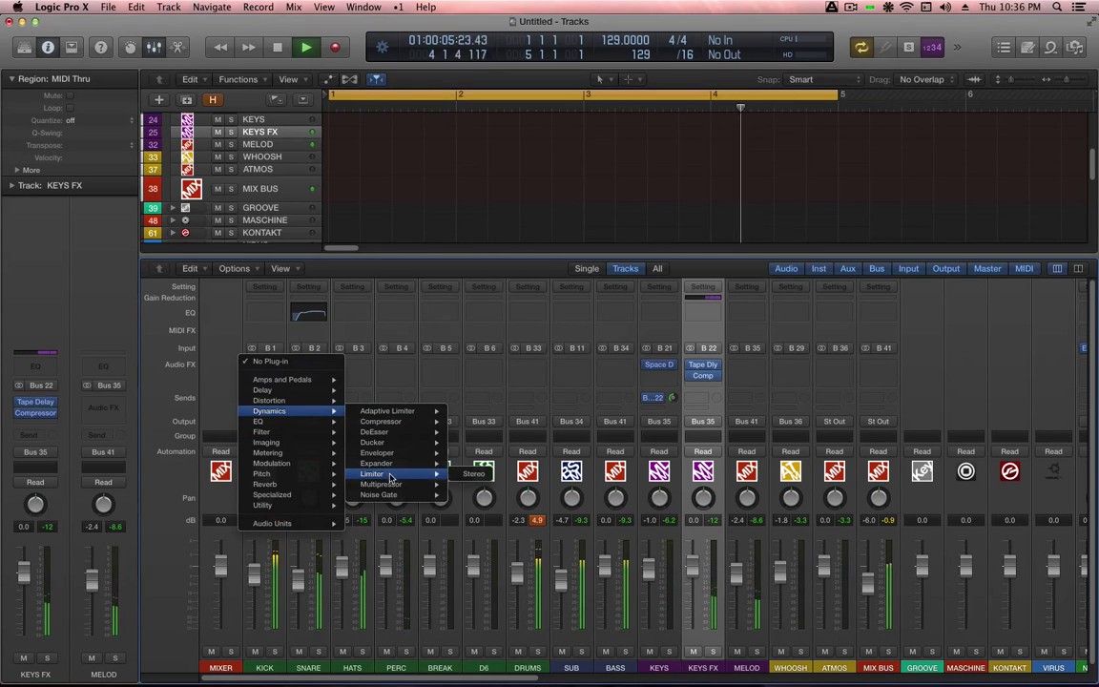
mouse_move(420, 495)
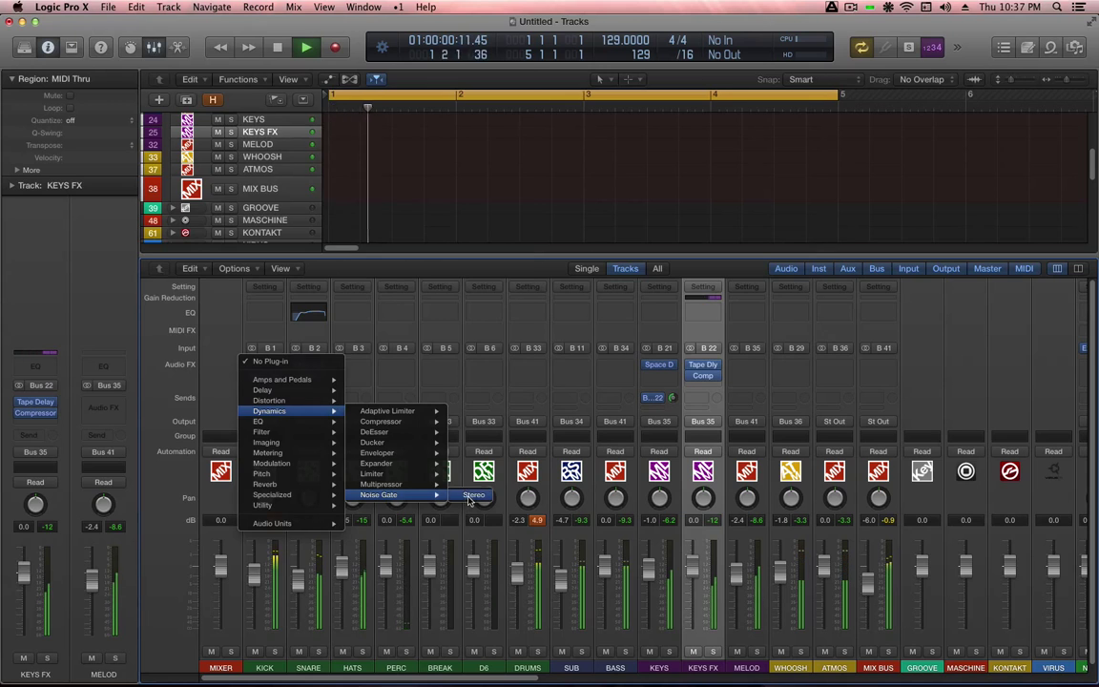
left_click(470, 496)
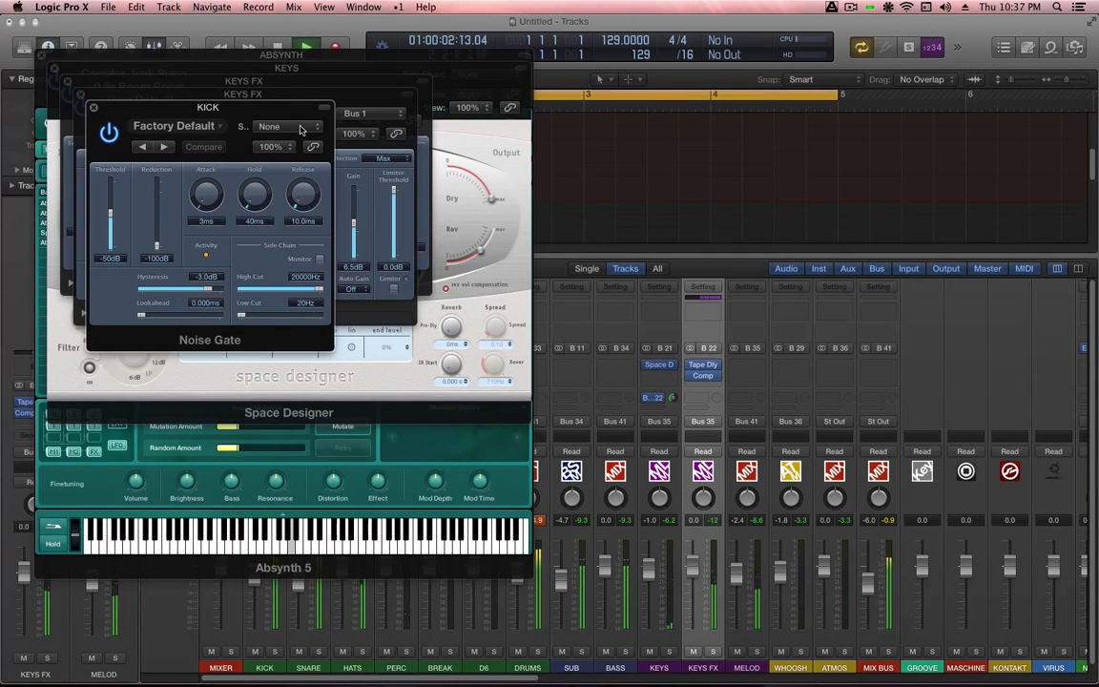
Set the KICK Noise Gate to threshold -13 dB, hold 80 ms and release 27.1 ms, and hide the plug-in windows
left_click_drag(115, 223, 110, 181)
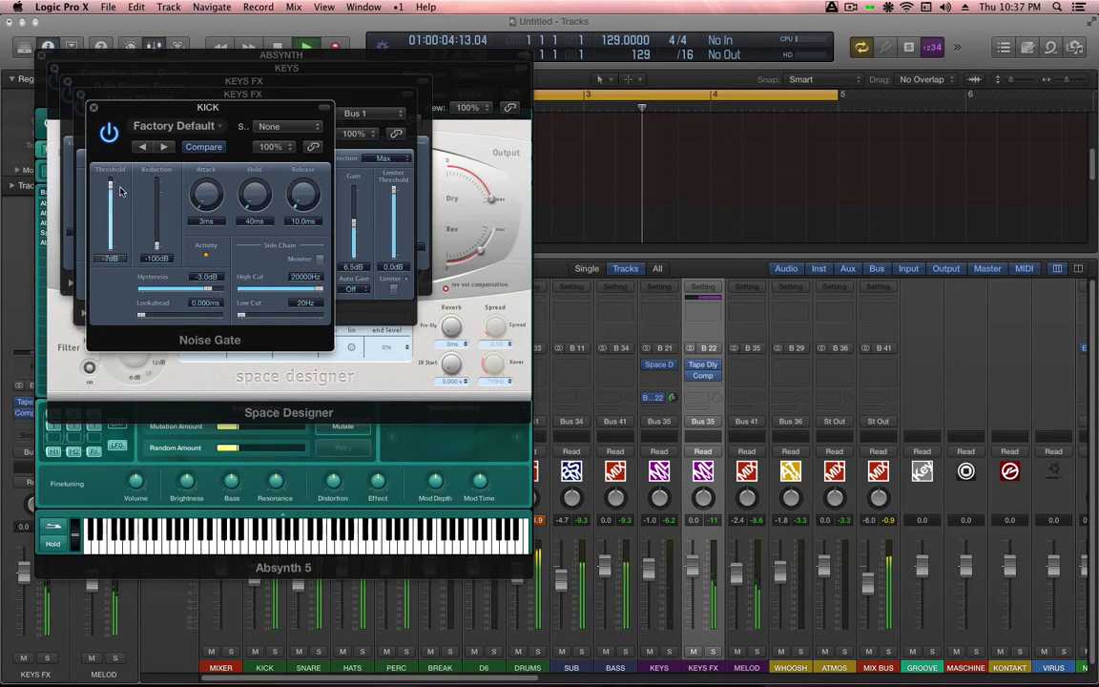
left_click_drag(303, 195, 267, 181)
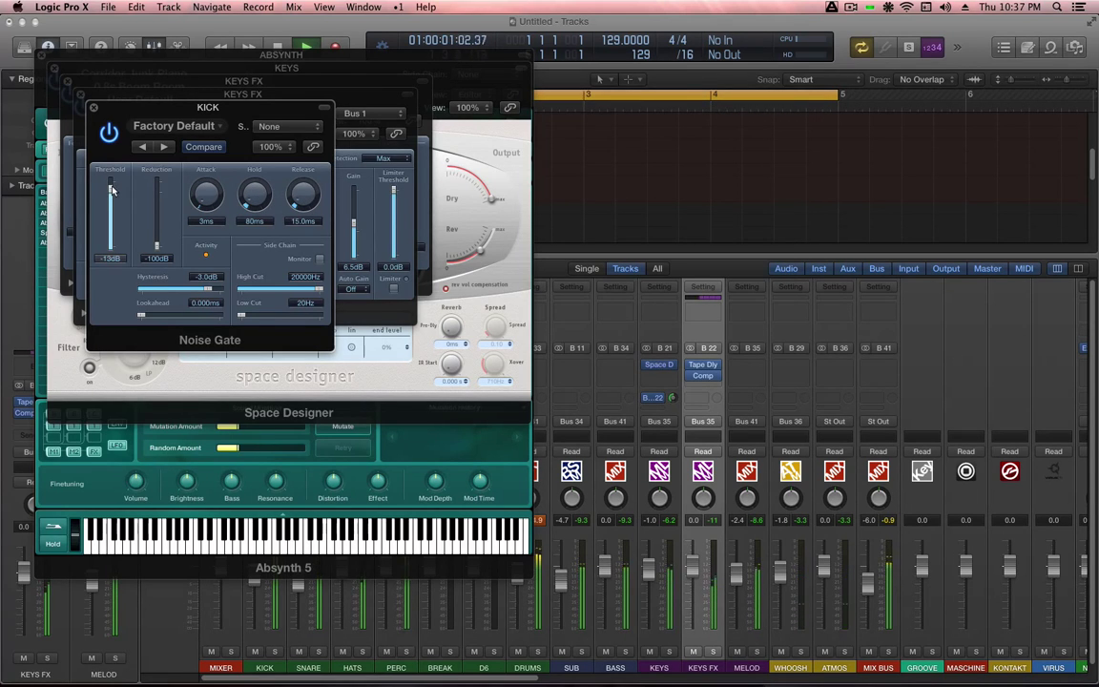
left_click_drag(304, 204, 305, 198)
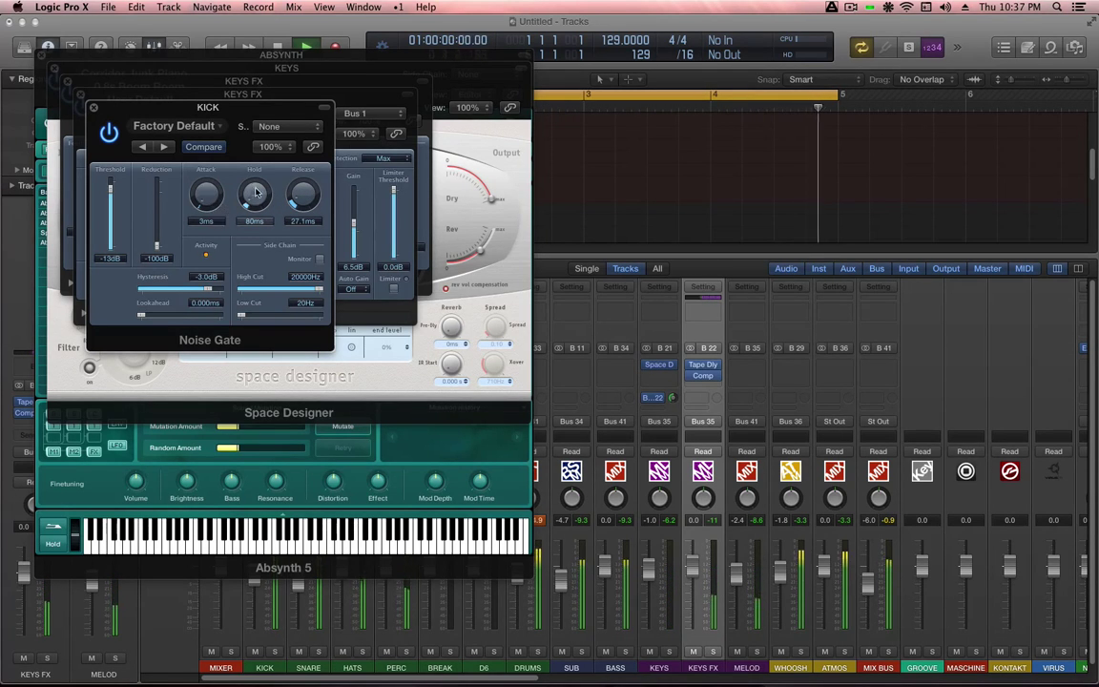
key("v")
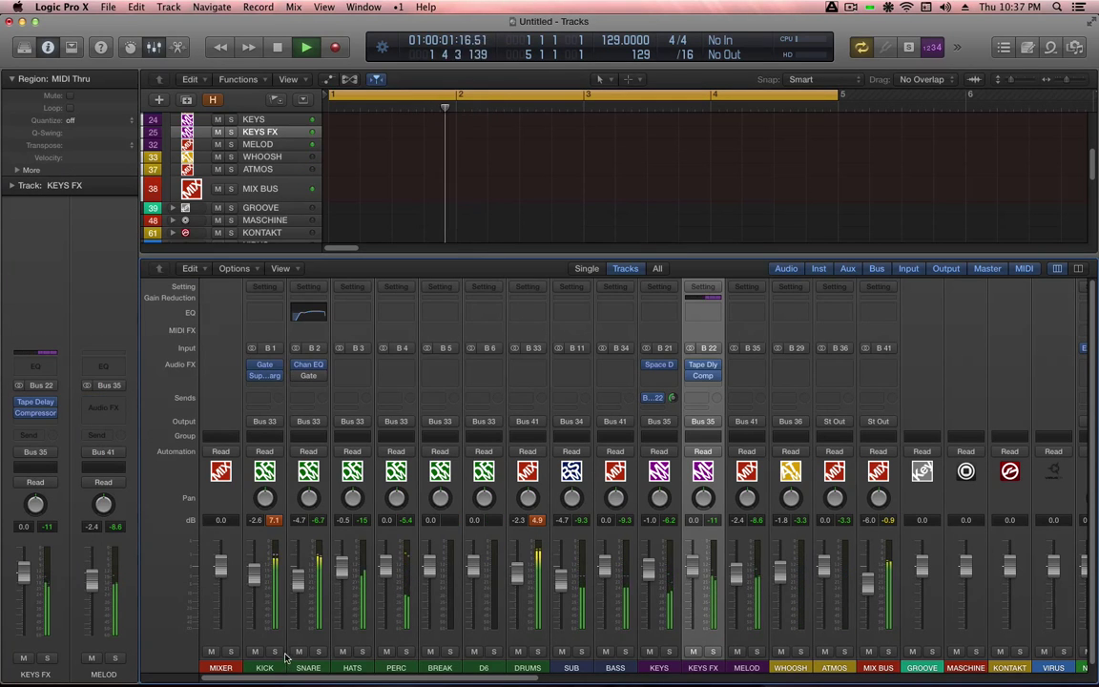
Solo the KICK and SNARE channels, setting the KICK fader to 0.0 dB and the SNARE fader to -1.2 dB
left_click_drag(255, 570, 254, 562)
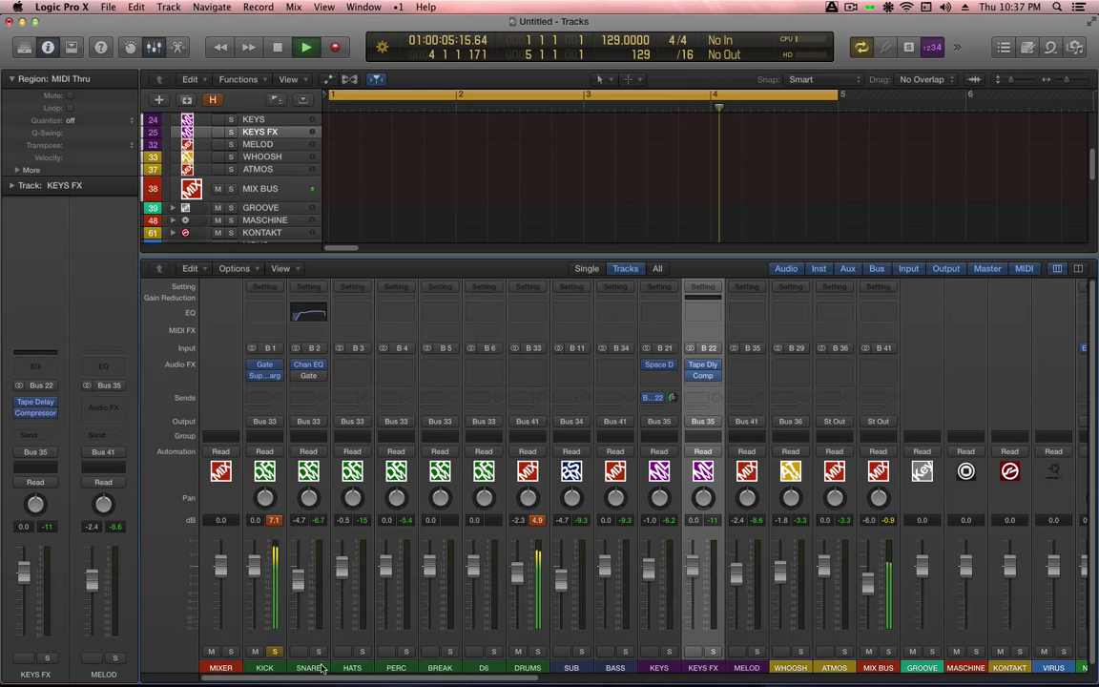
left_click(319, 651)
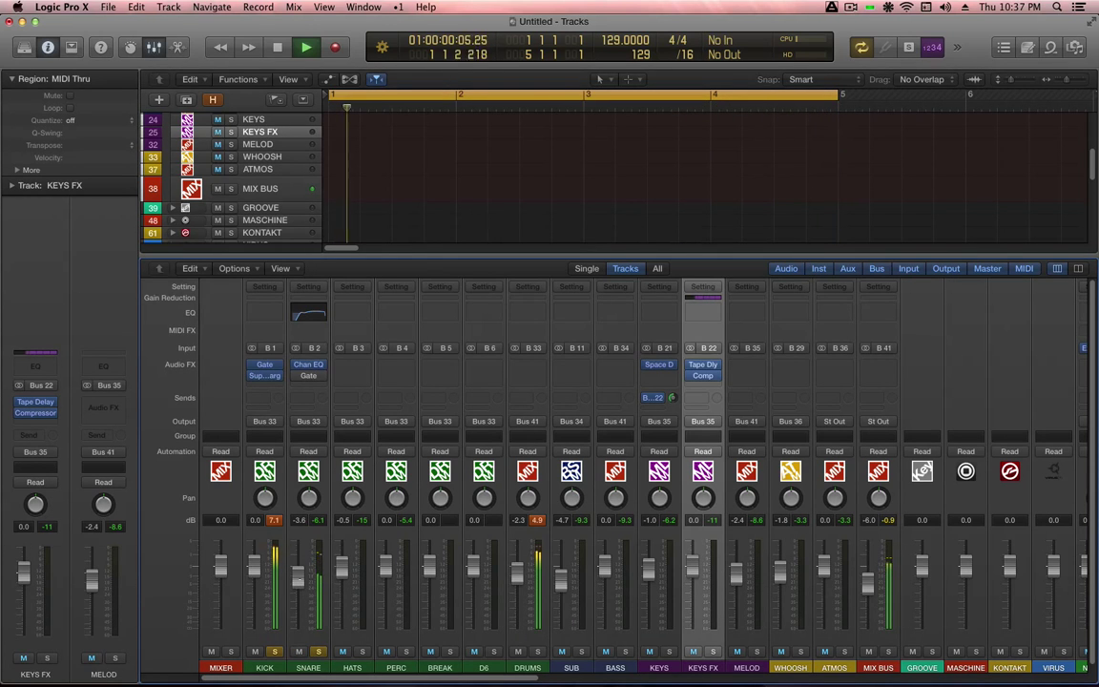
left_click_drag(297, 580, 298, 569)
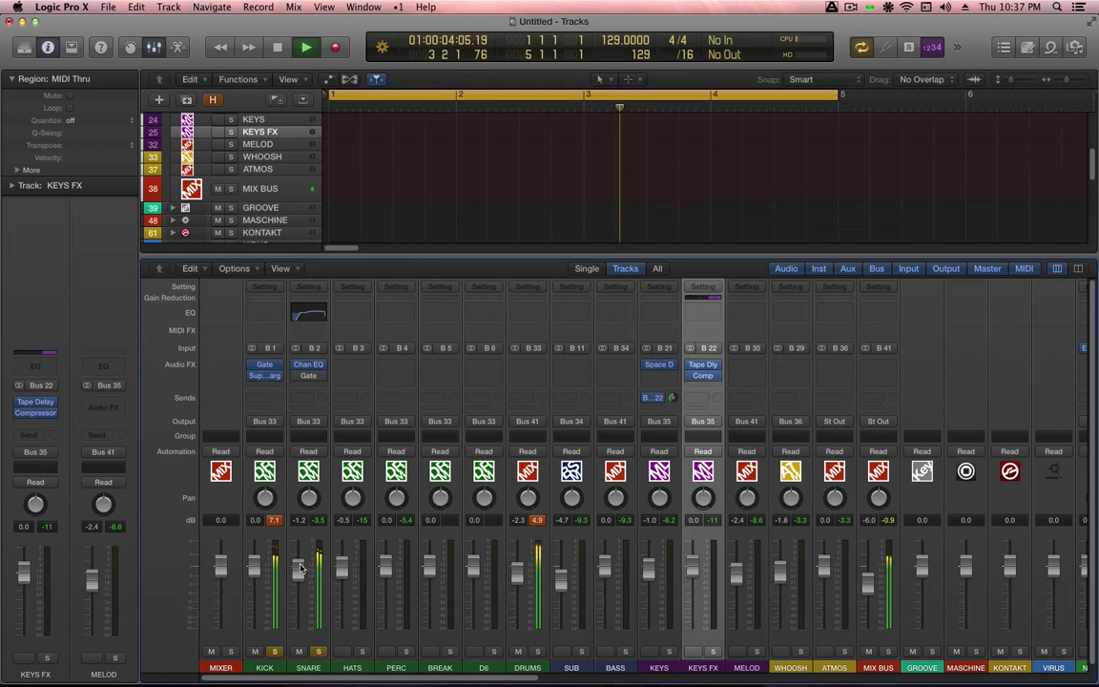
In the SNARE Channel EQ, set the boosted upper-mid band to 980 Hz and +5.5 dB, and hide the plug-in windows
scroll(320, 439, "down", 1)
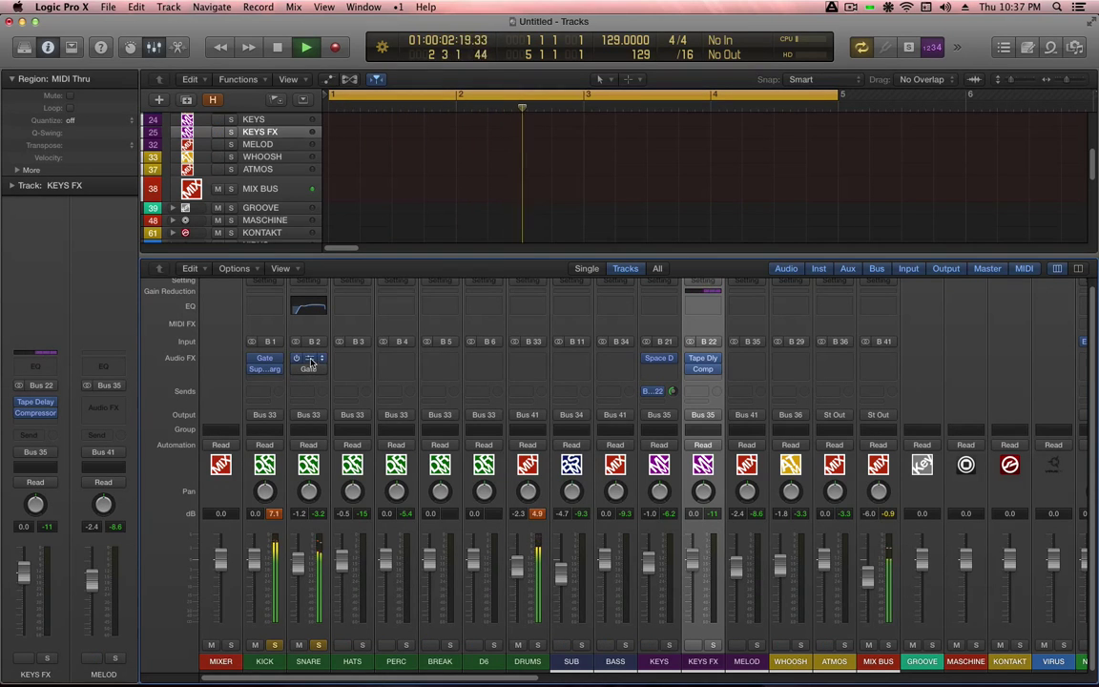
left_click(308, 310)
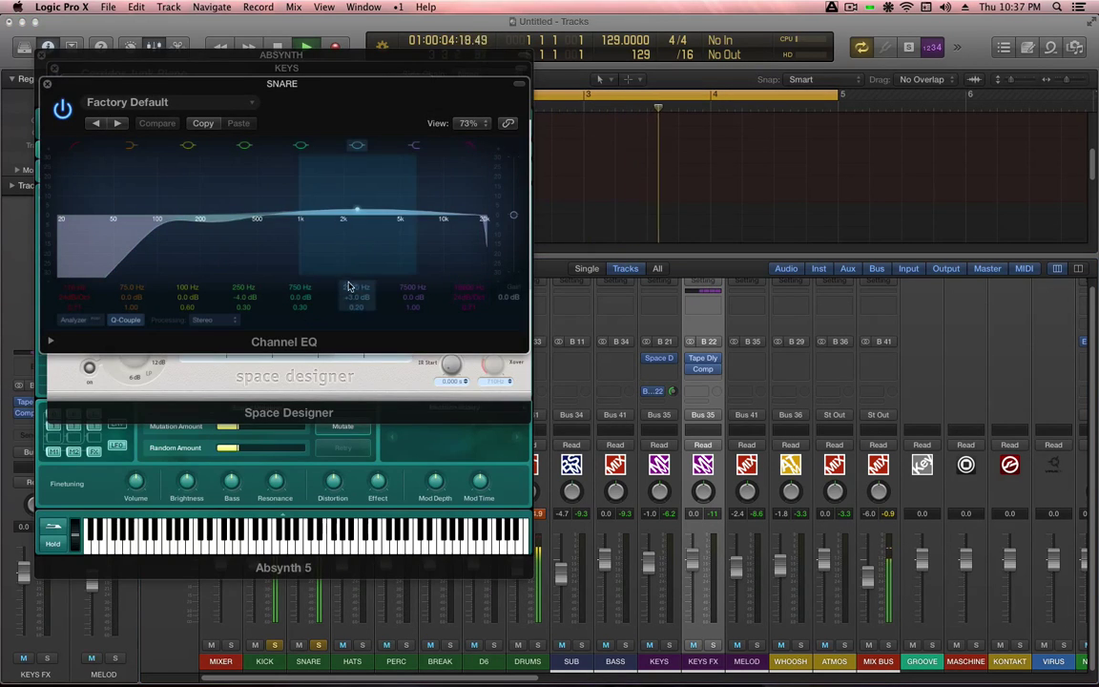
mouse_move(355, 300)
left_mouse_down()
mouse_move(360, 306)
mouse_move(351, 291)
left_mouse_up()
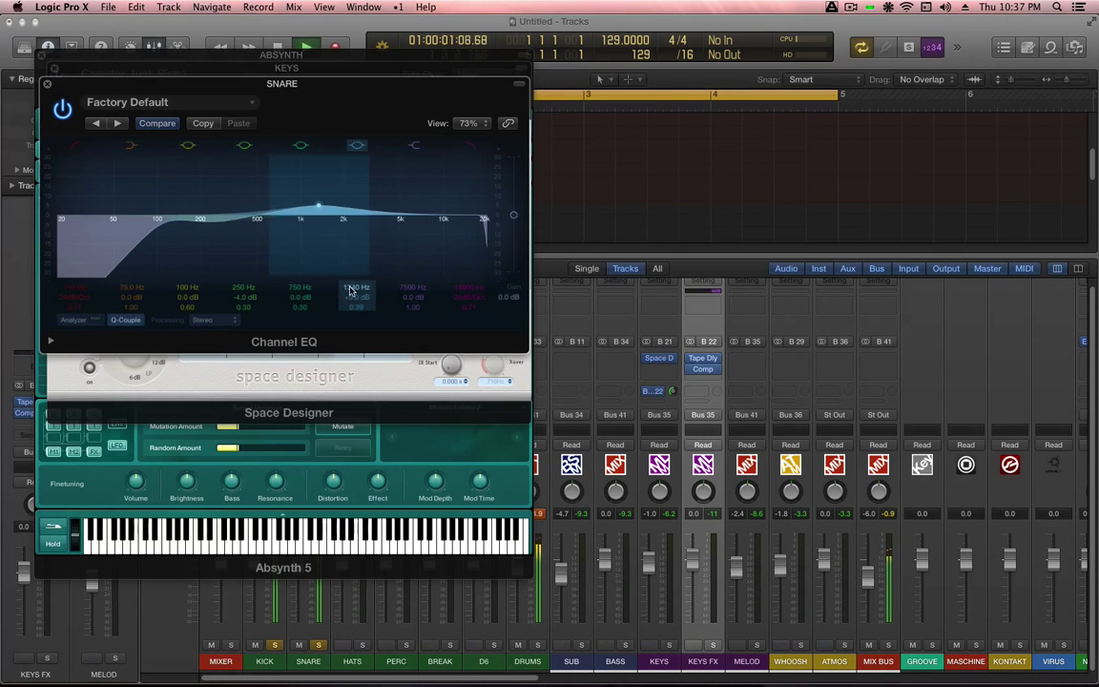
left_click_drag(353, 288, 351, 299)
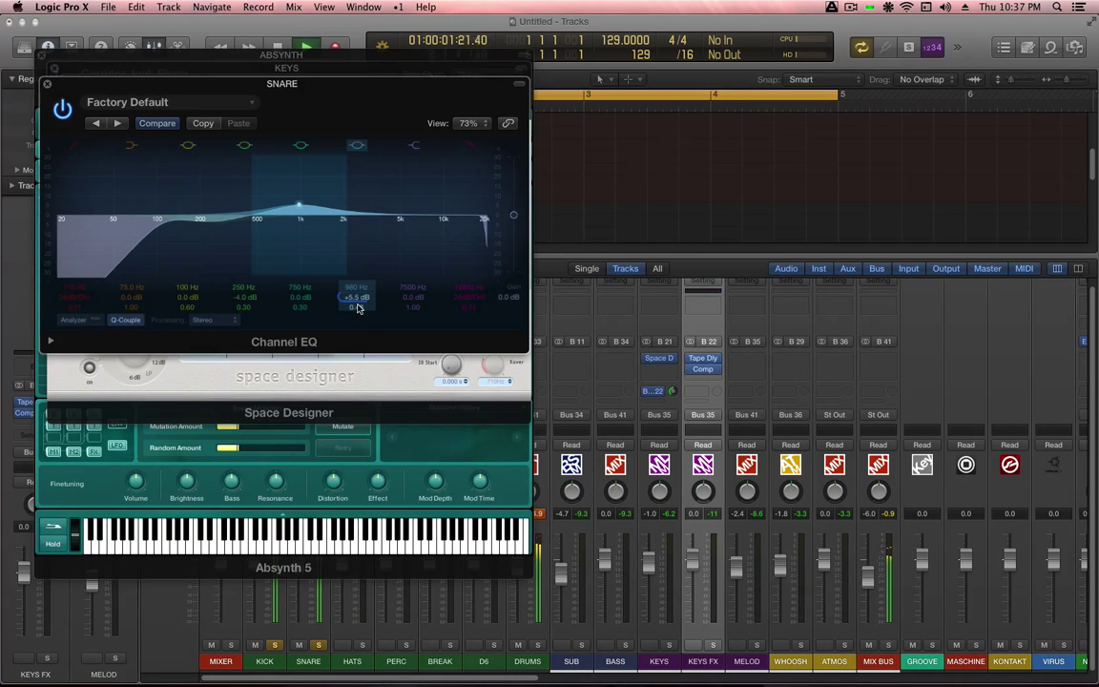
key("v")
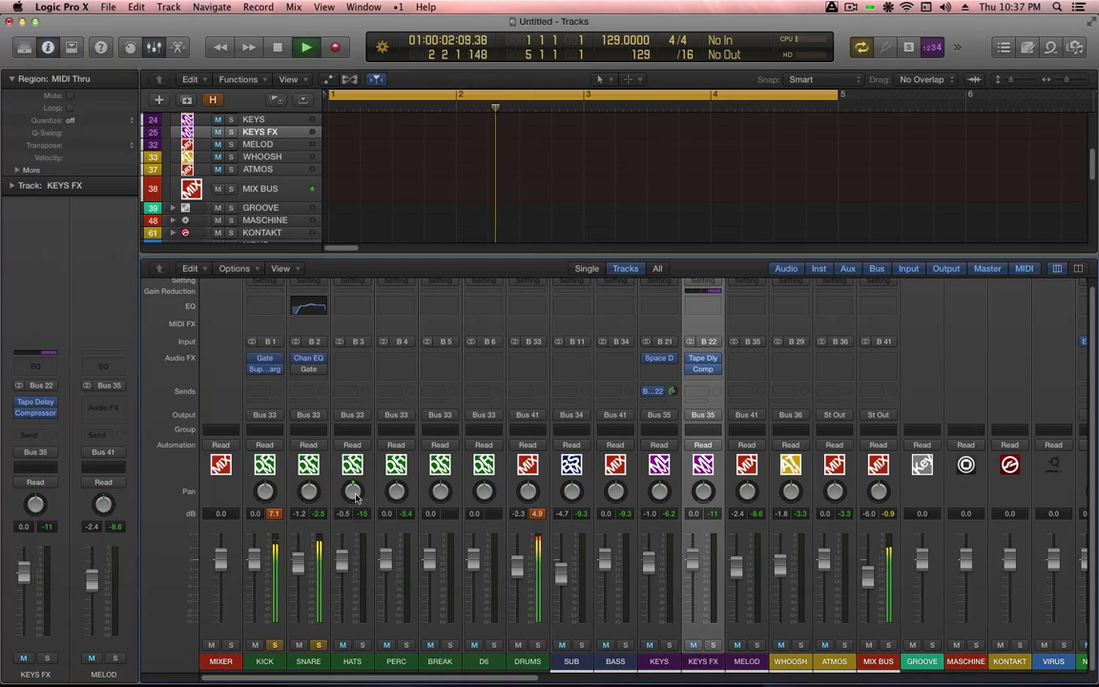
Rename the D6 channel as DR FX
left_click(487, 661)
type("D")
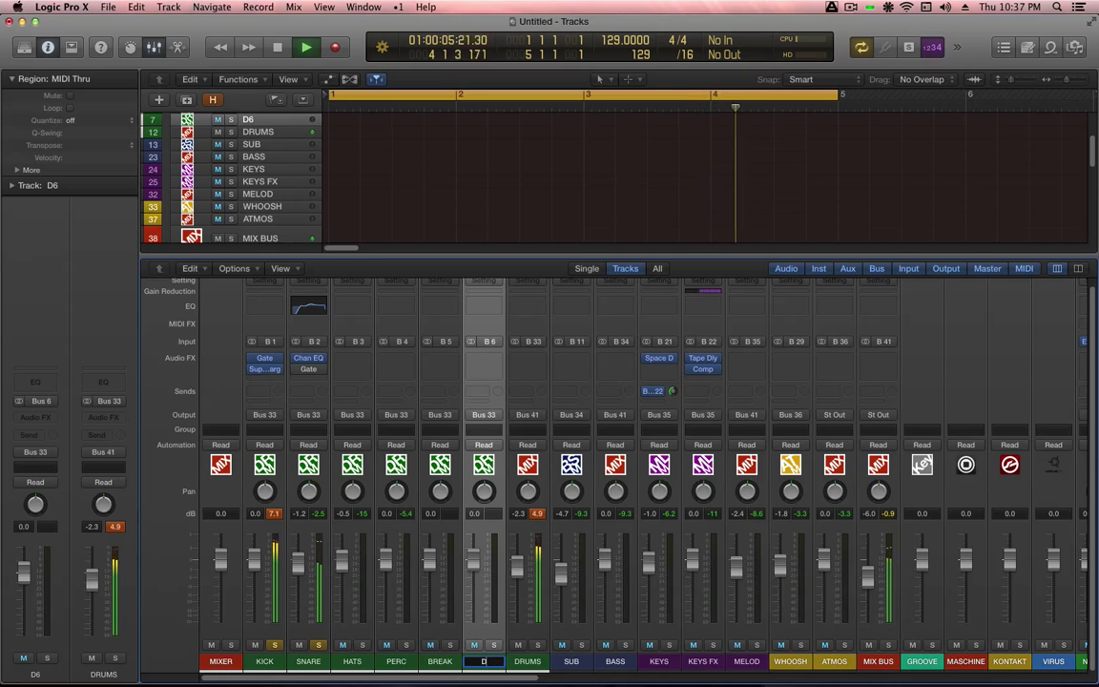
type("R FX")
key("Return")
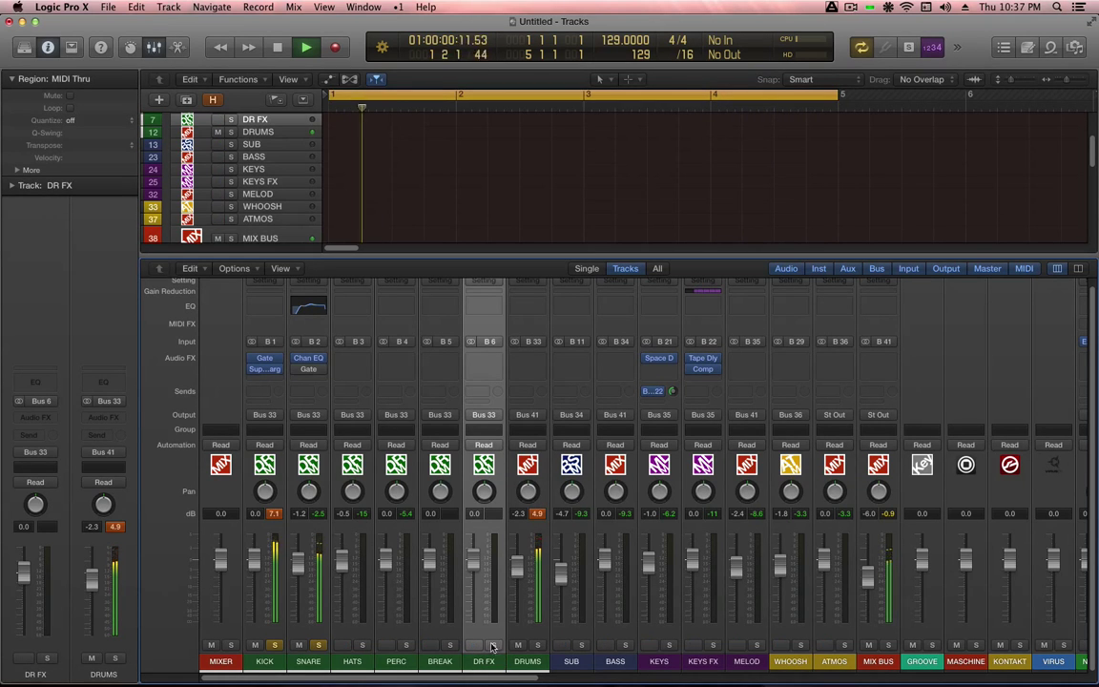
Insert a Space Designer reverb in the first effect slot of the DR FX channel
left_click(488, 359)
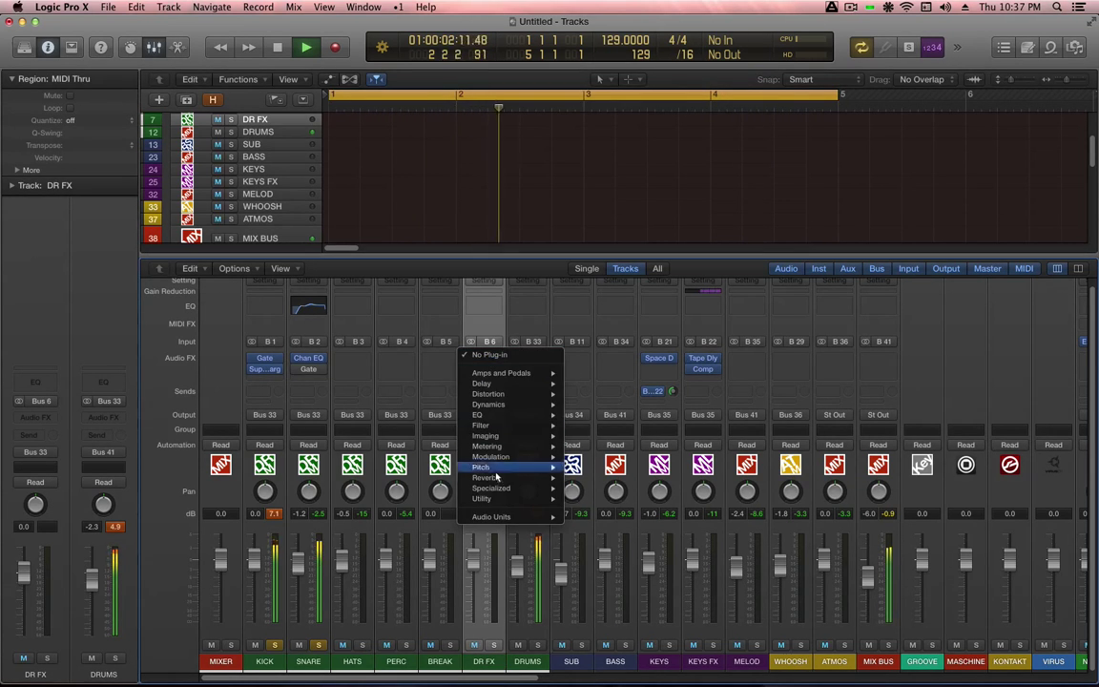
mouse_move(492, 477)
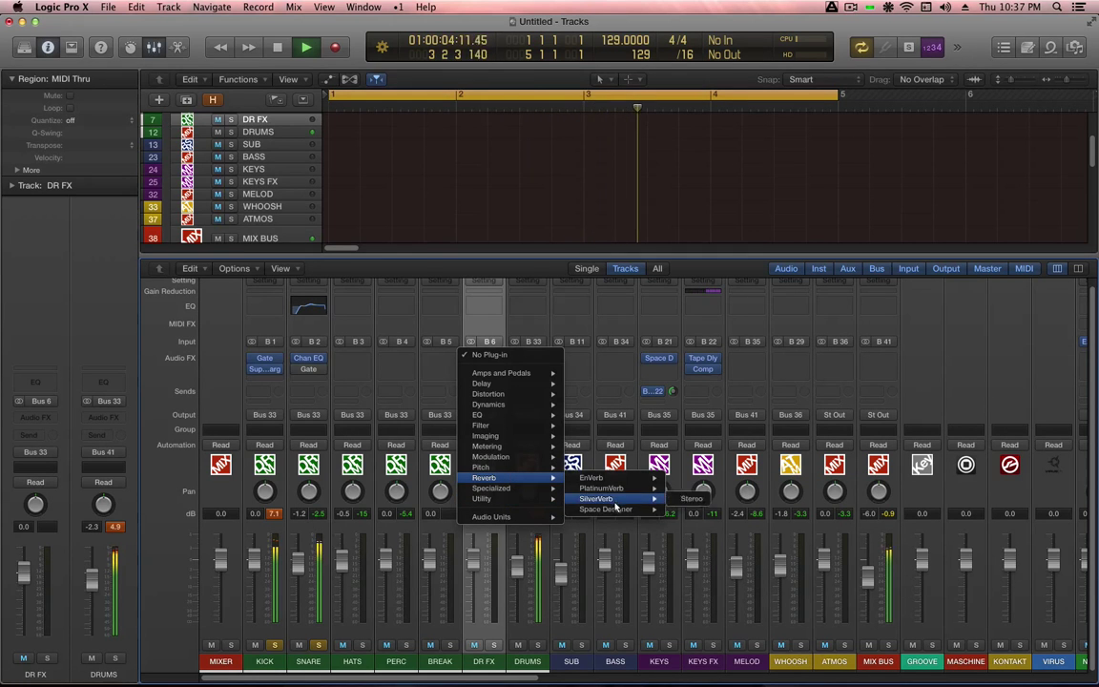
left_click(615, 508)
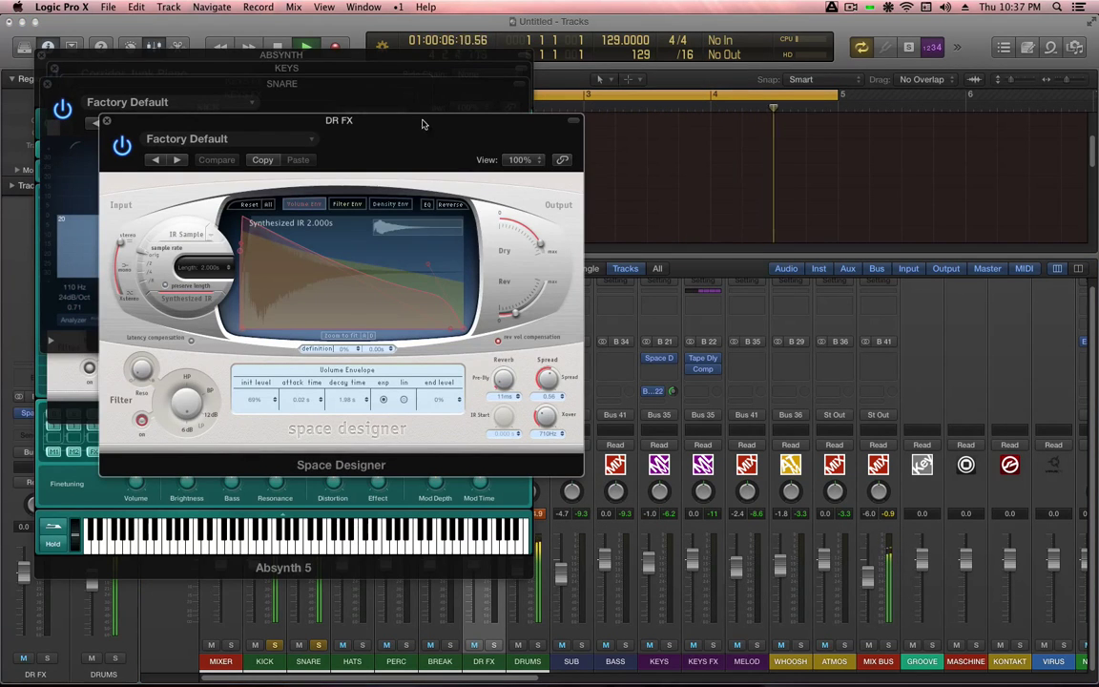
Load the small-room preset 0.6s Drum Booth Two into the DR FX Space Designer and hide the plug-in windows
left_click(250, 139)
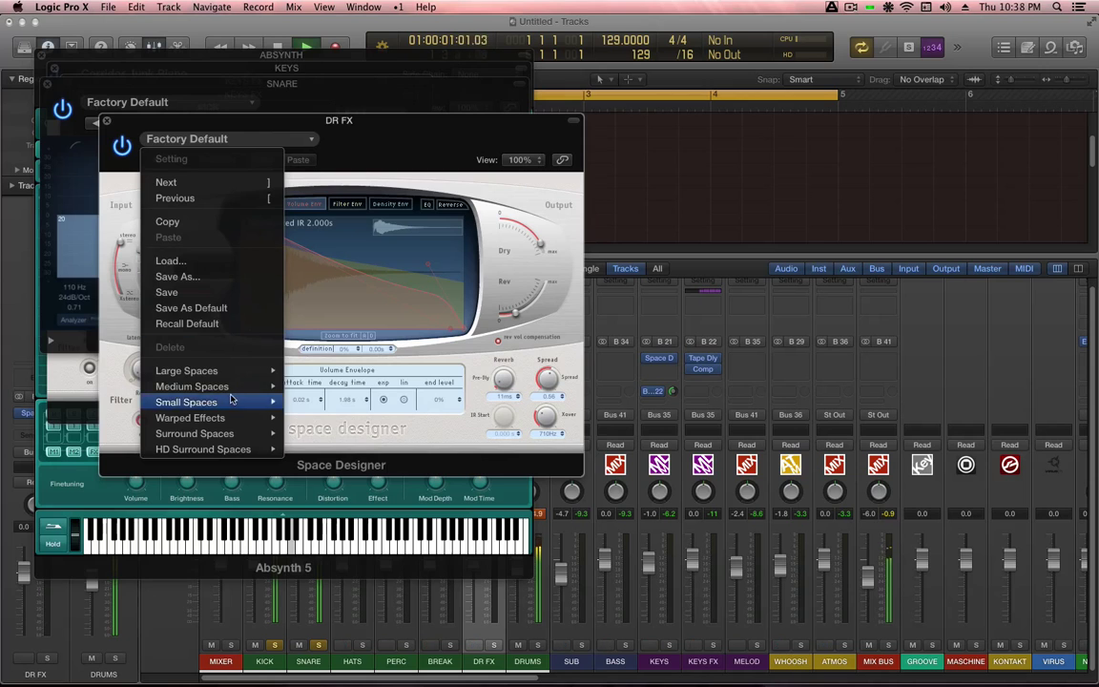
mouse_move(232, 374)
mouse_move(220, 402)
mouse_move(324, 401)
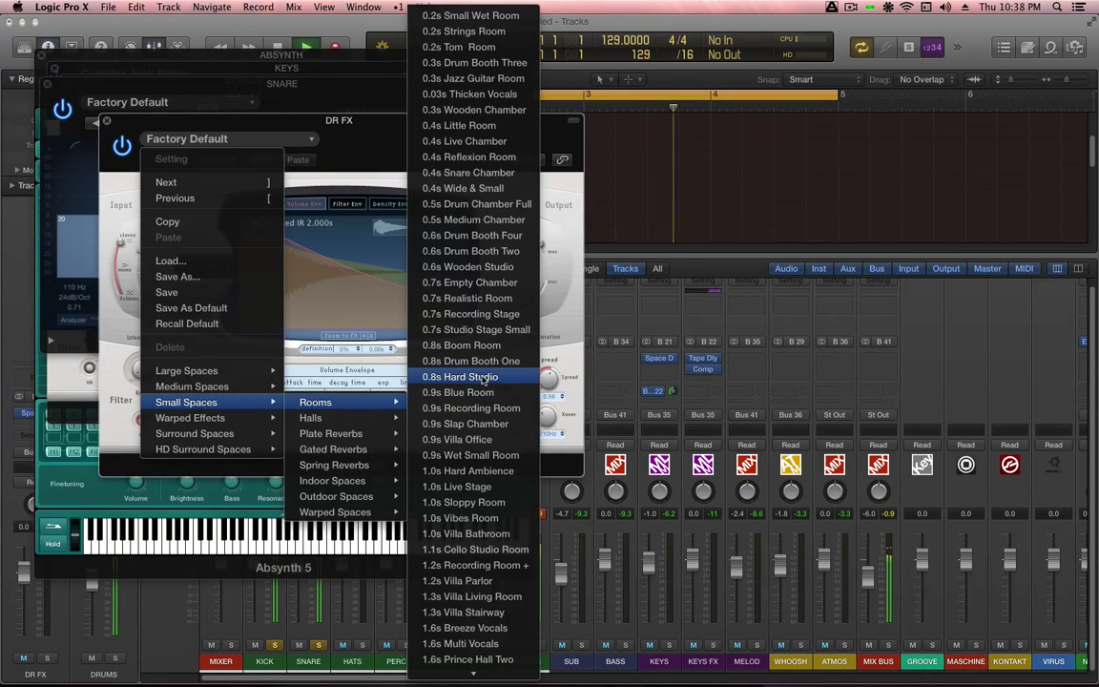
left_click(473, 250)
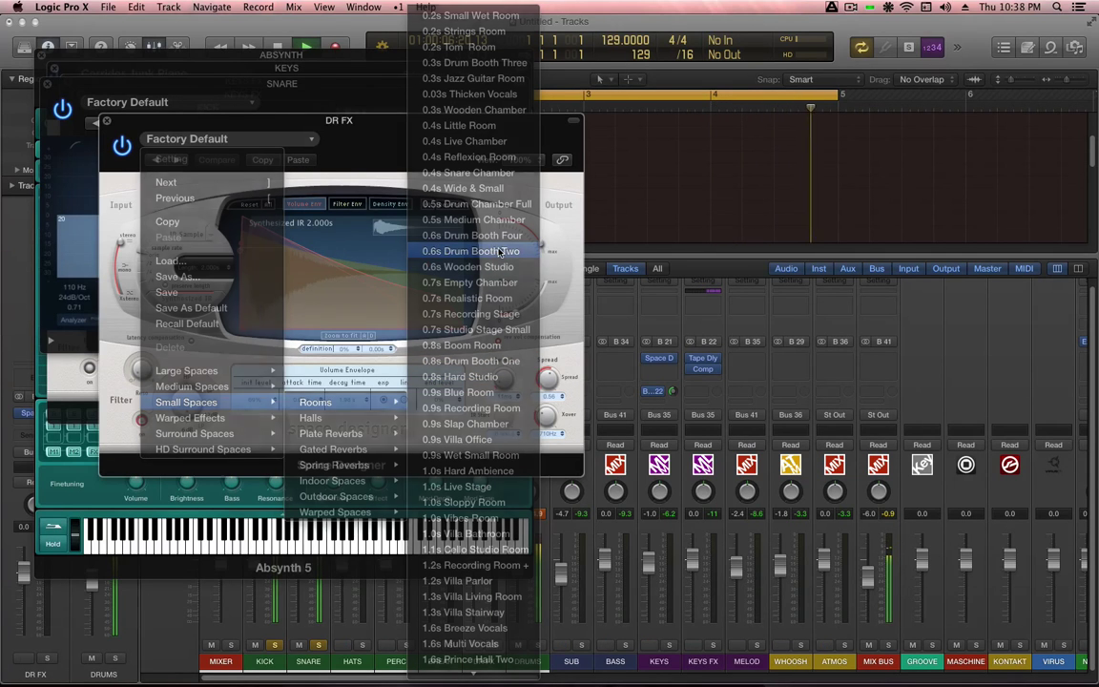
key("v")
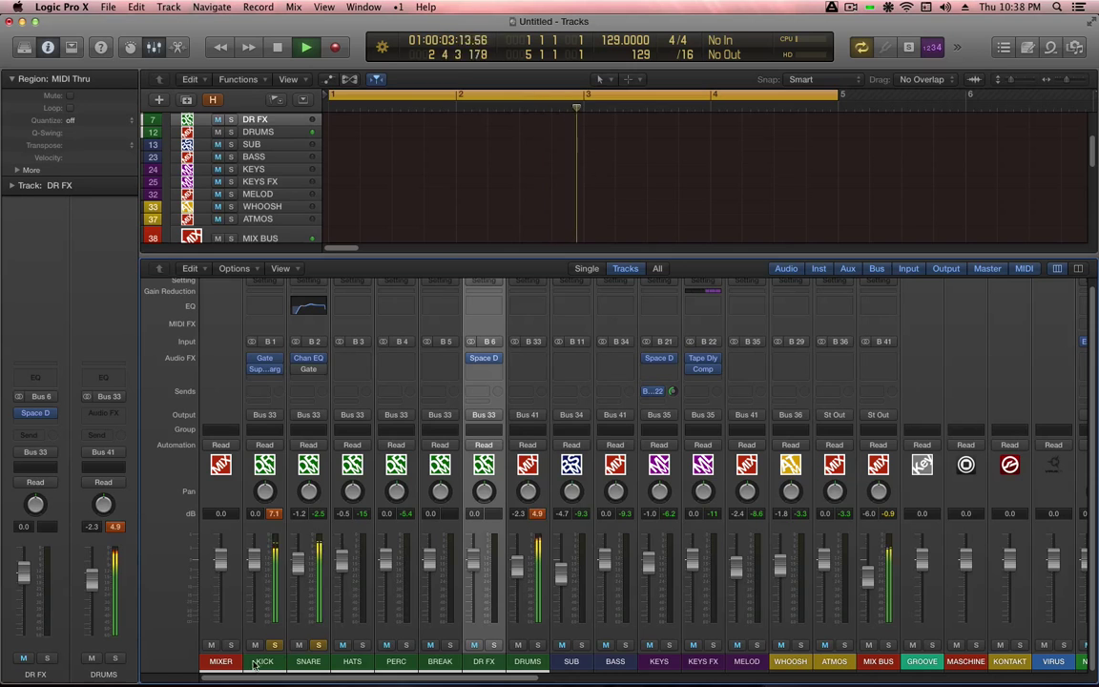
Select the KICK through BREAK channels together and add a send to Bus 6 (DR FX) at about -17.8 dB
left_click(264, 661)
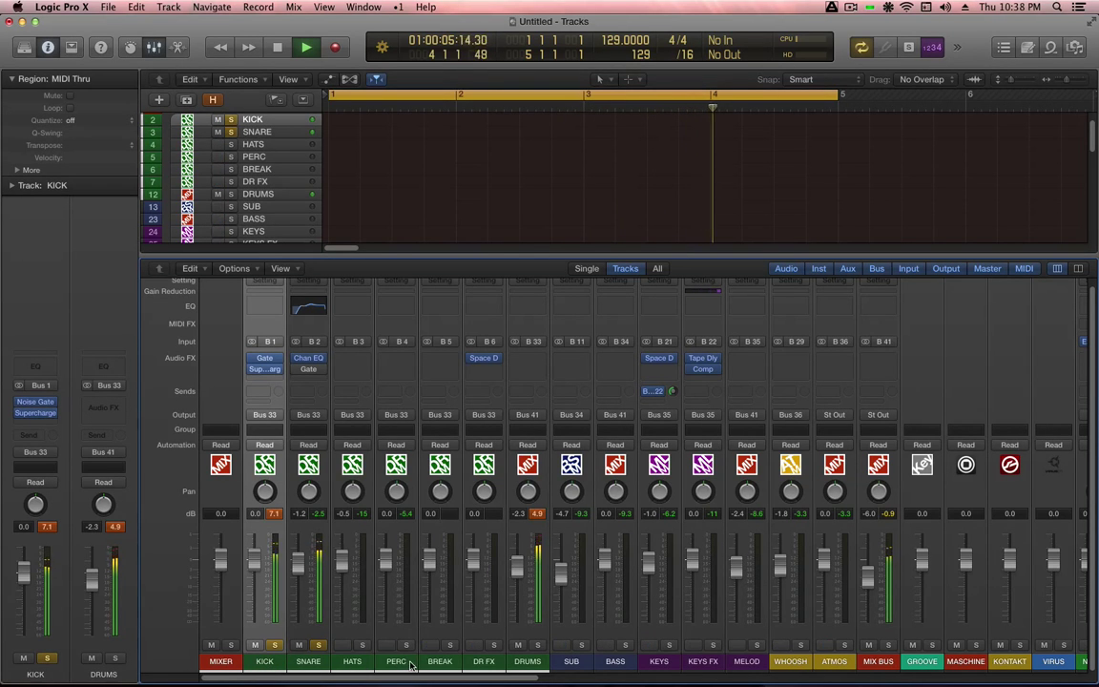
left_click_drag(267, 467, 398, 467)
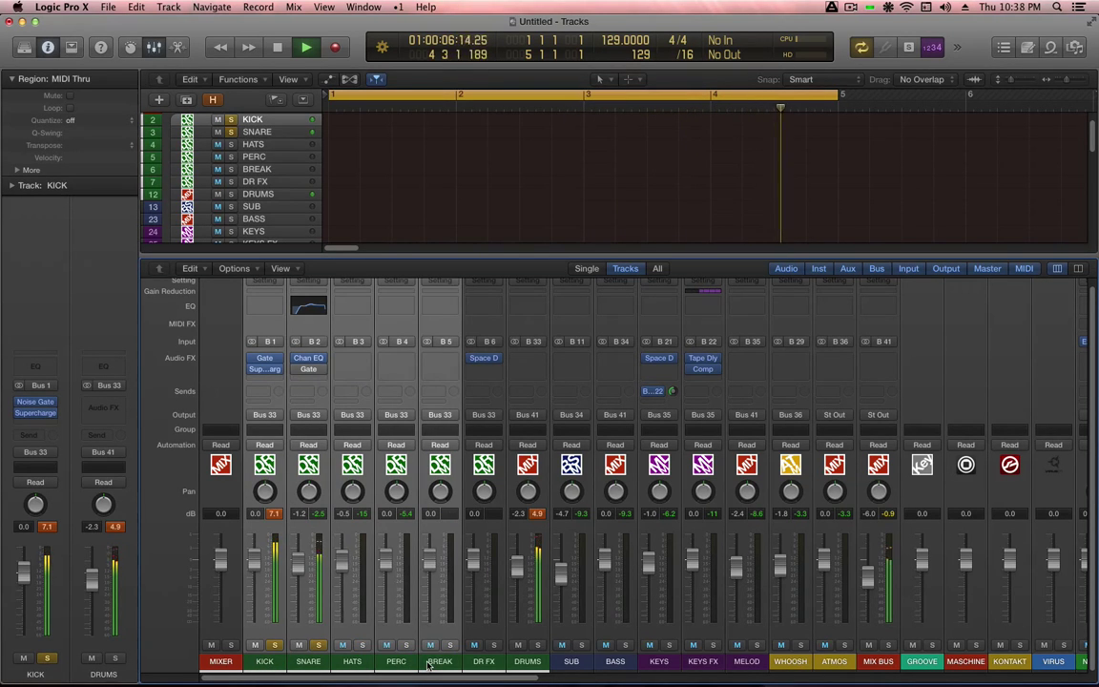
left_click(259, 391)
mouse_move(290, 456)
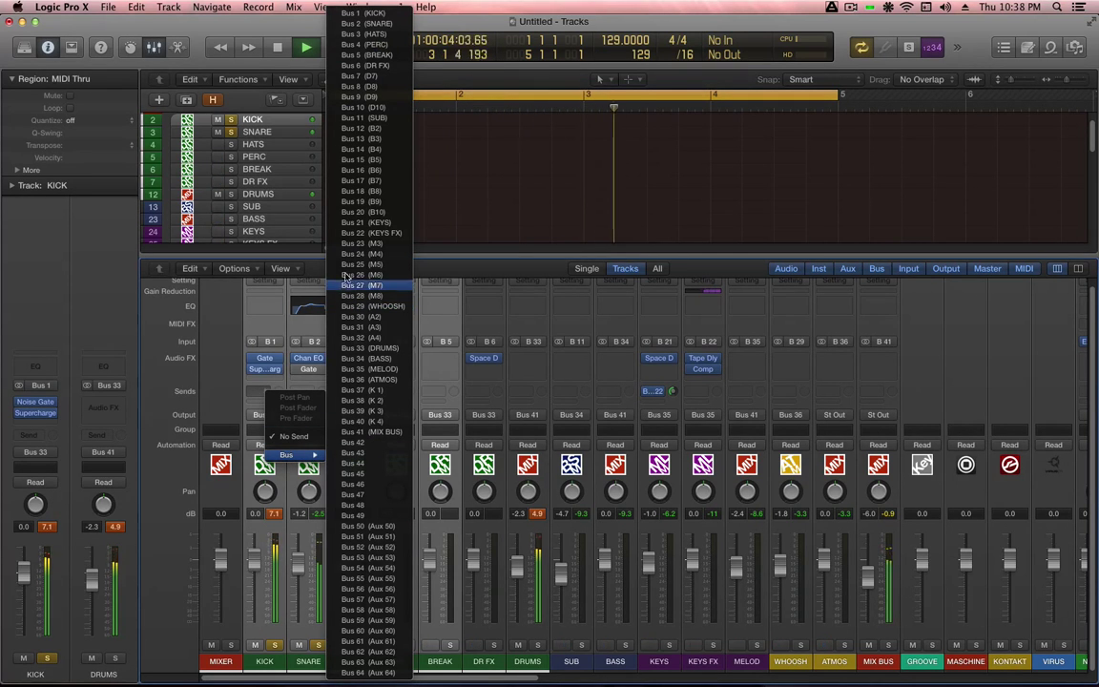
left_click(377, 65)
left_click_drag(279, 391, 280, 372)
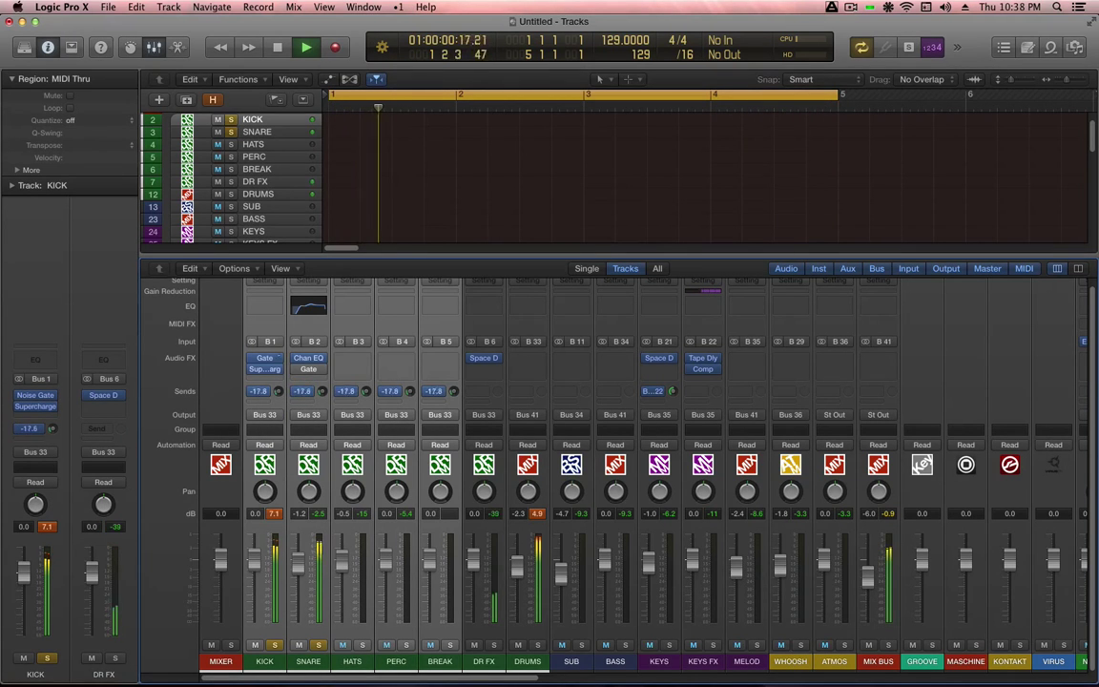
In the DR FX Space Designer, turn the Dry output fully down and raise the Rev output, and hide the plug-in windows
left_click(482, 358)
left_click_drag(515, 205, 513, 229)
left_click_drag(516, 272, 520, 250)
key("v")
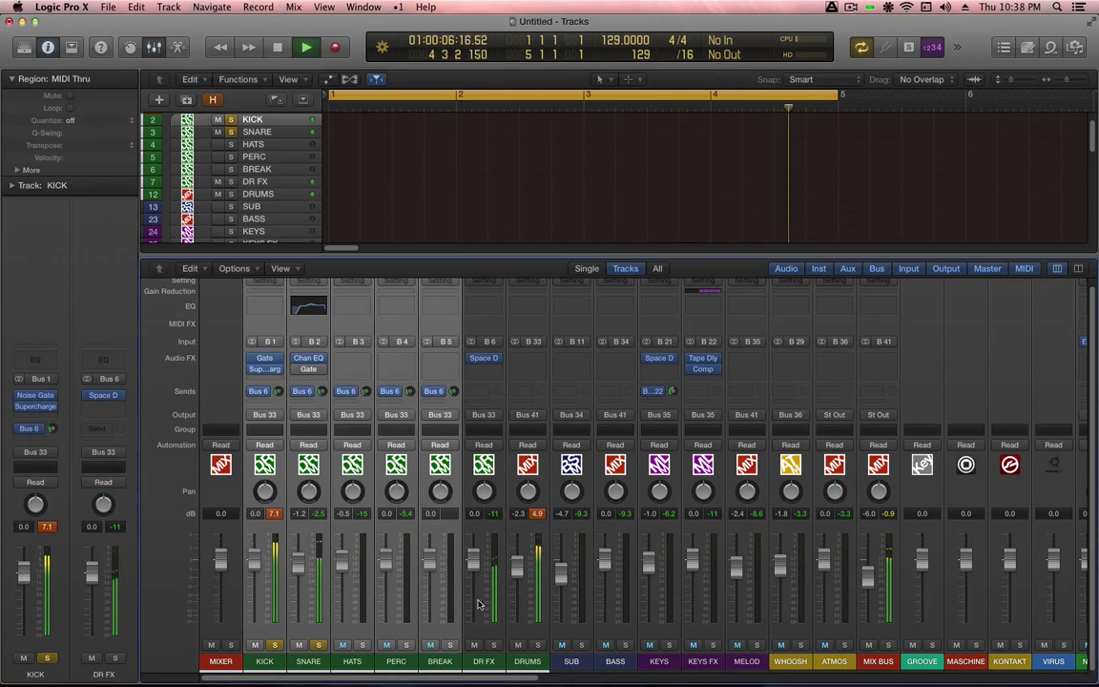
Raise the drum channels' Bus 6 sends to -9.0 dB, and set the DR FX fader to -0.9 dB and the DRUMS fader to -2.8 dB
left_click(492, 646)
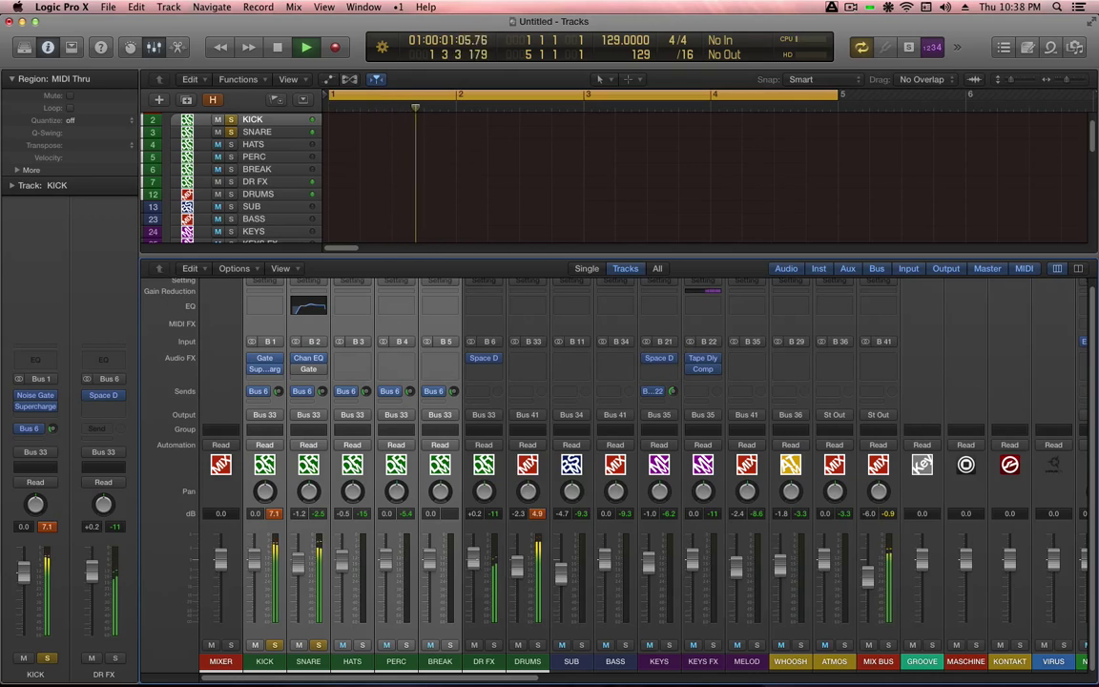
left_click_drag(302, 390, 302, 391)
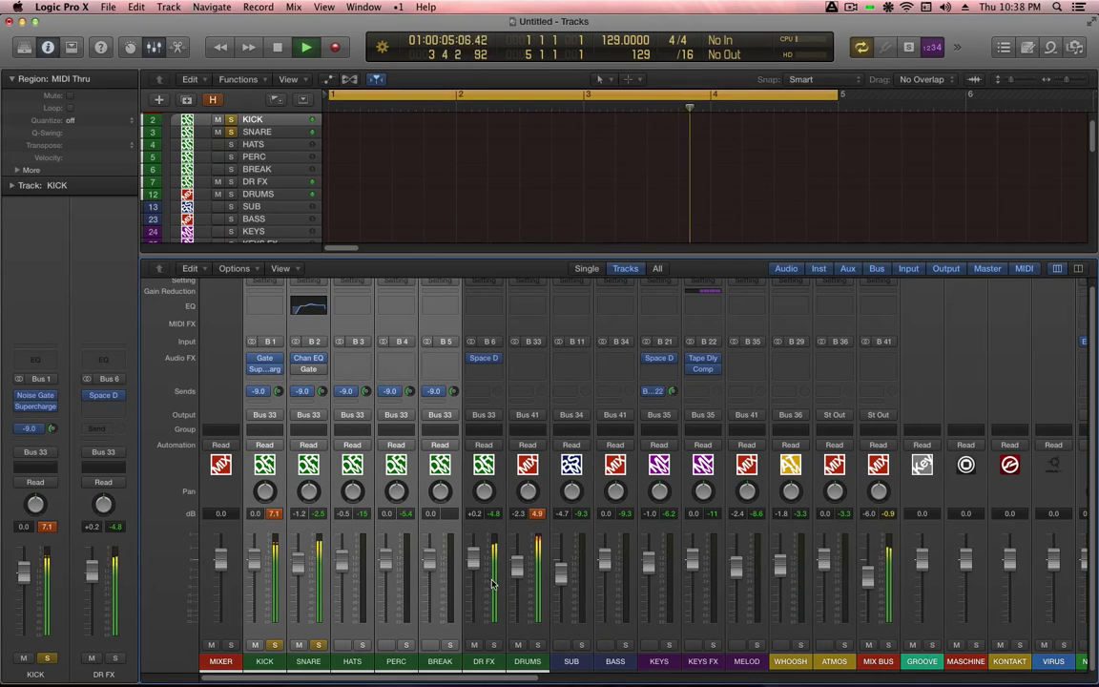
left_click_drag(472, 556, 513, 572)
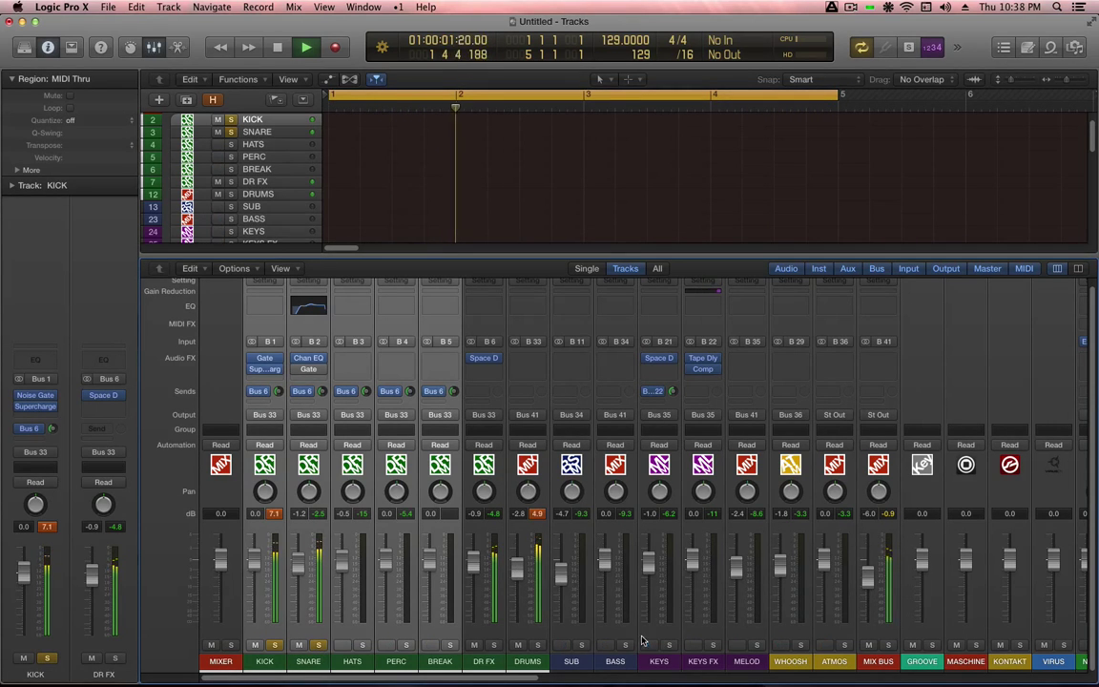
Solo only the KICK and BASS channels, setting the KICK fader to -0.6 dB and the BASS fader to +2.2 dB
left_click(626, 646)
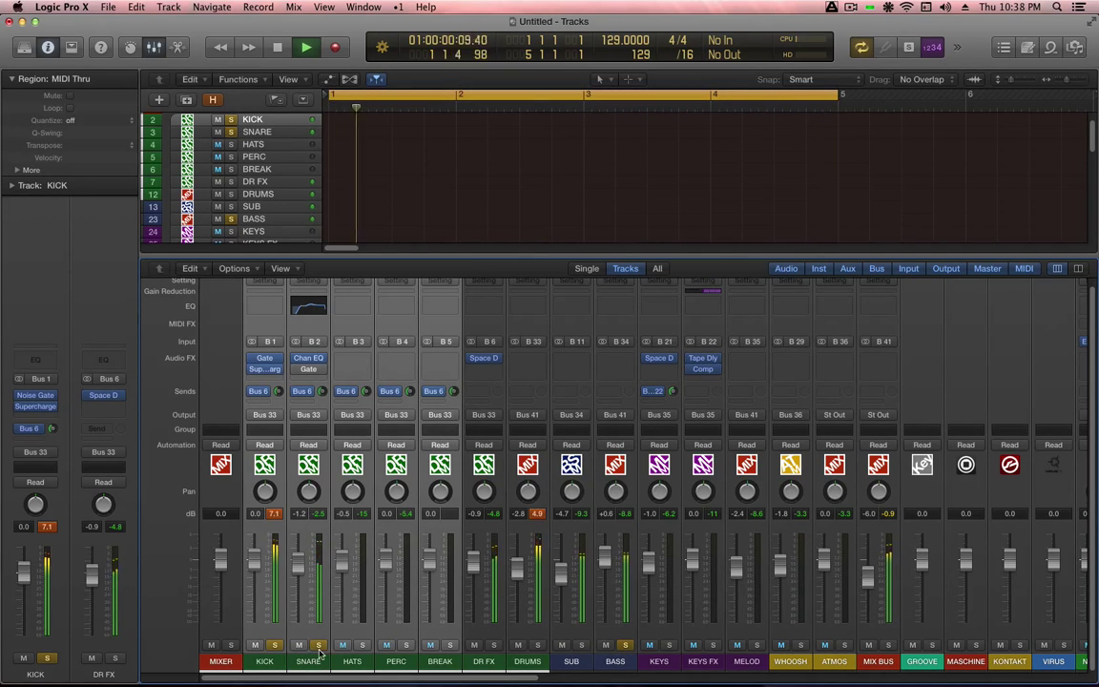
left_click(274, 646)
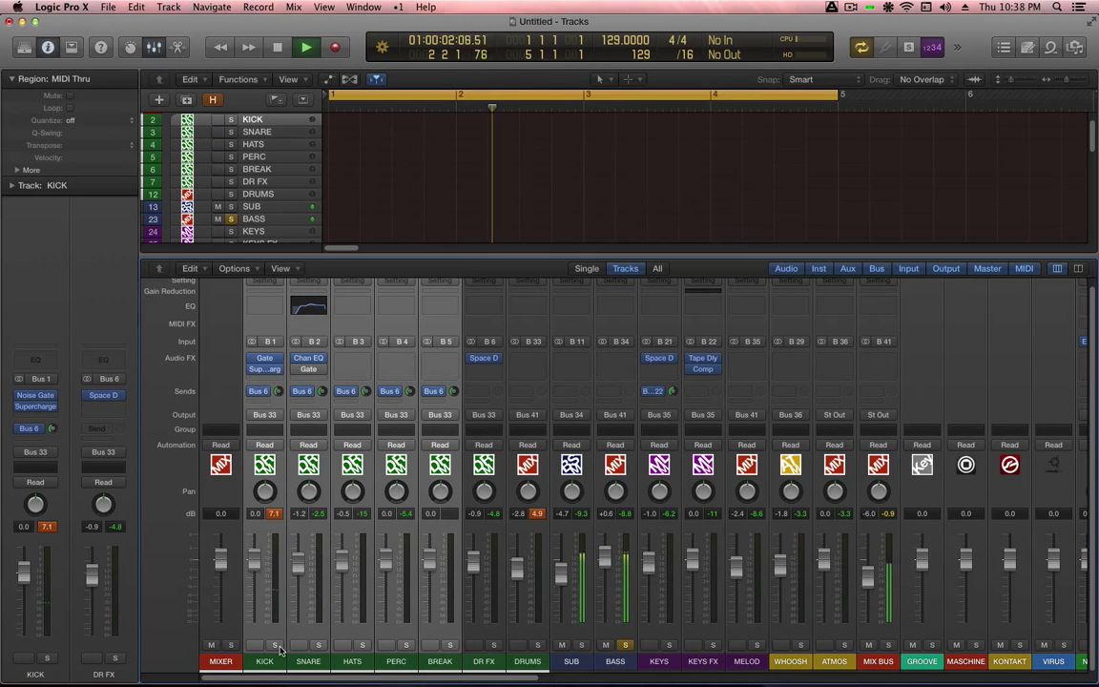
left_click(274, 646)
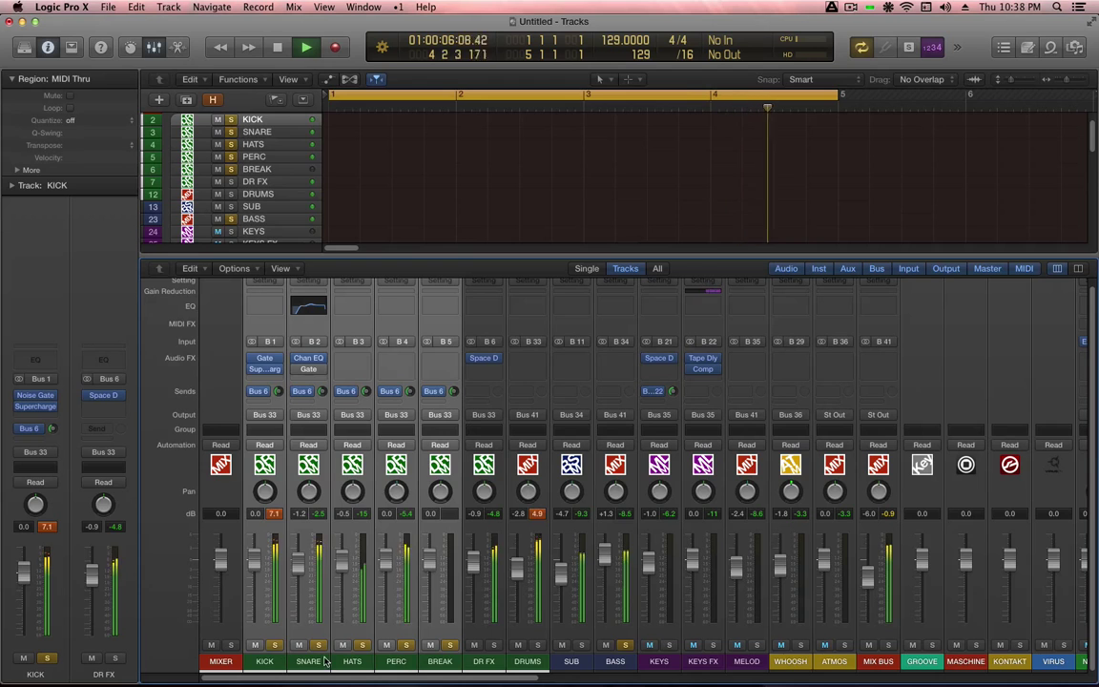
left_click(308, 661)
left_click_drag(361, 646, 550, 650)
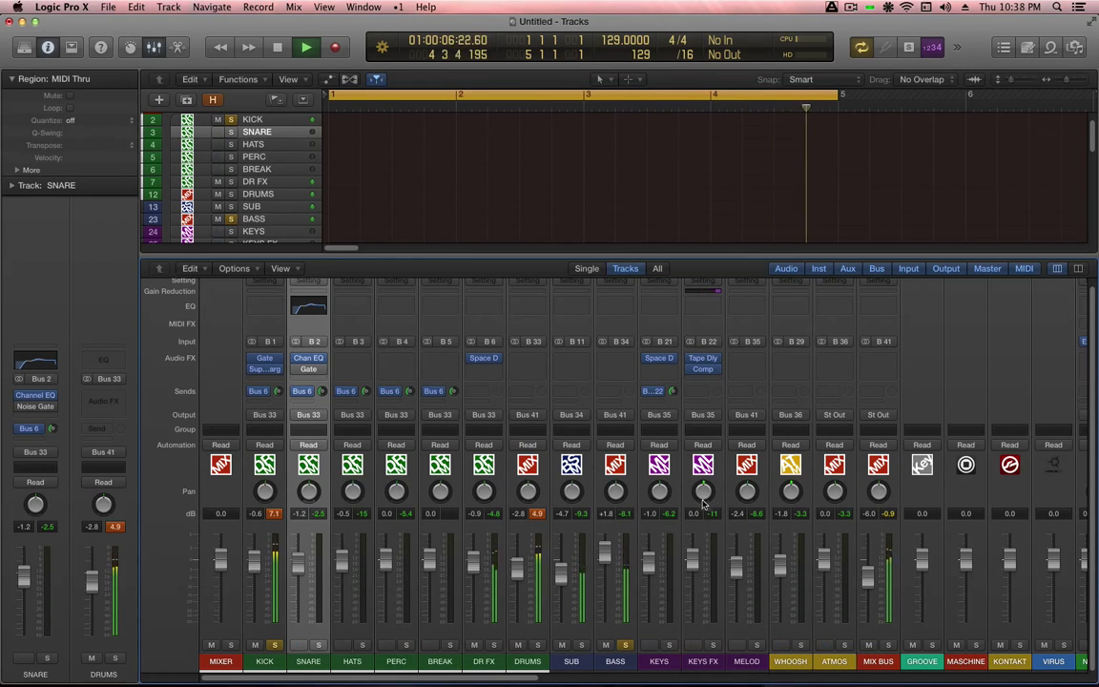
left_click_drag(603, 559, 605, 557)
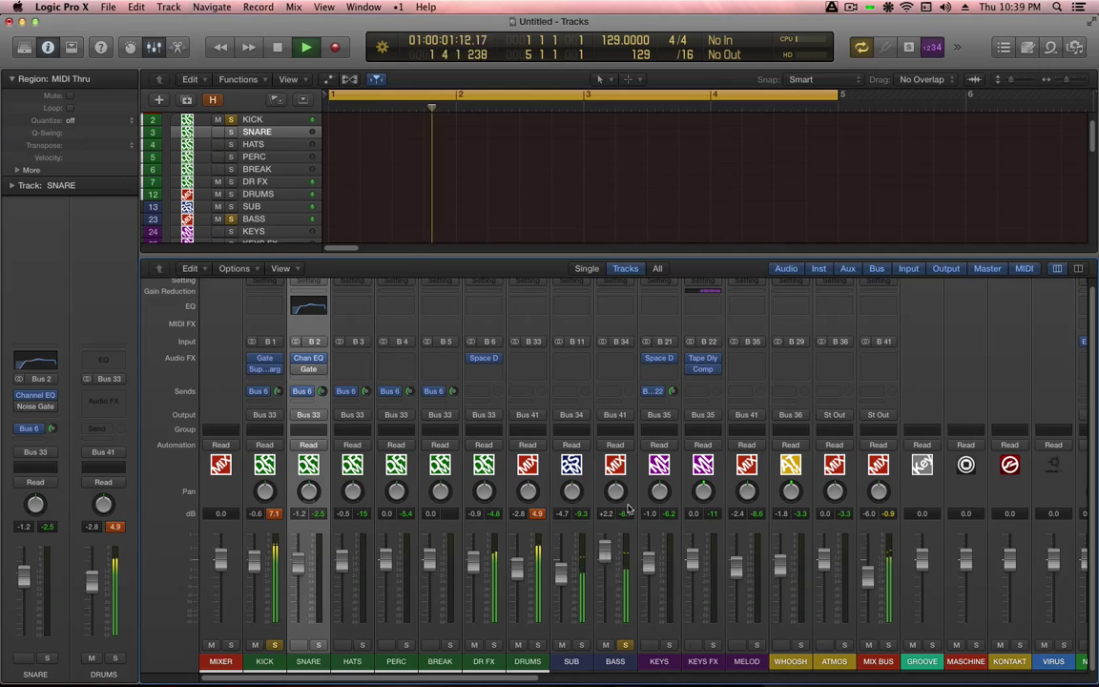
Insert a stereo Compressor on the BASS channel and set its side chain to Bus 1
left_click(610, 356)
mouse_move(648, 405)
mouse_move(731, 415)
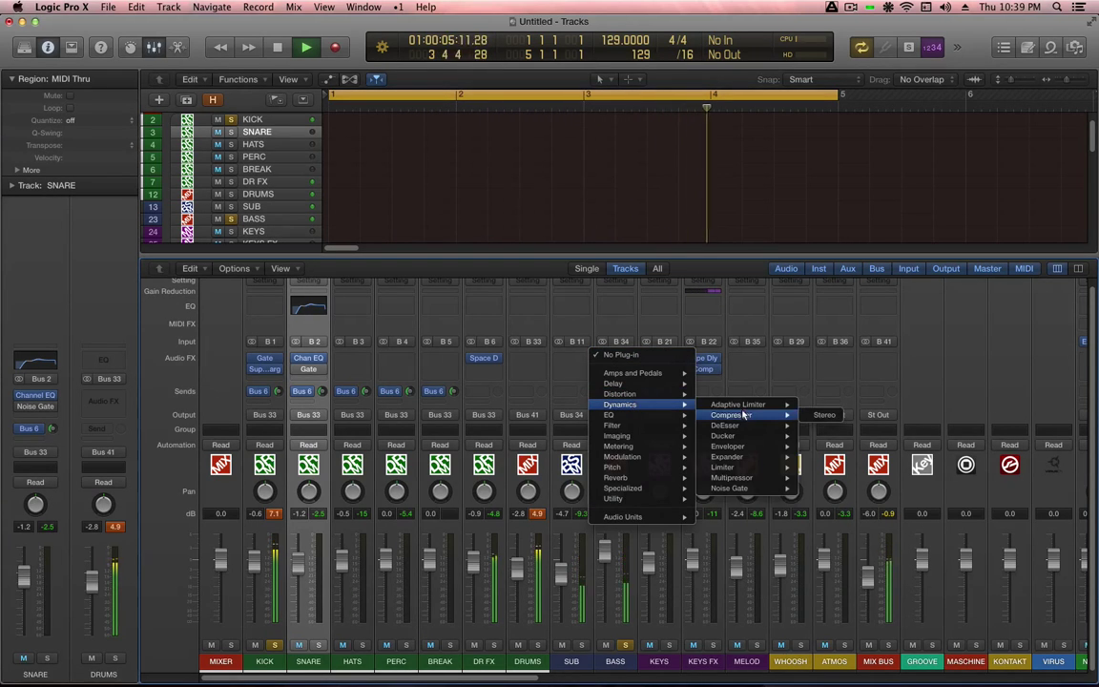
left_click(809, 412)
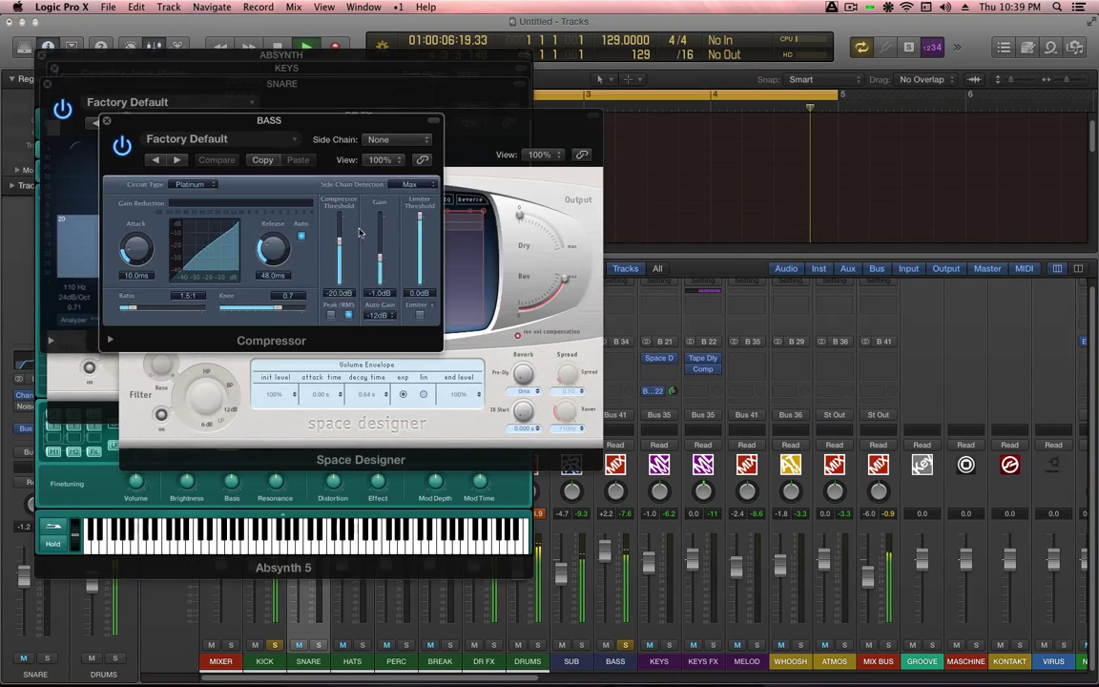
left_click(386, 139)
left_click(399, 363)
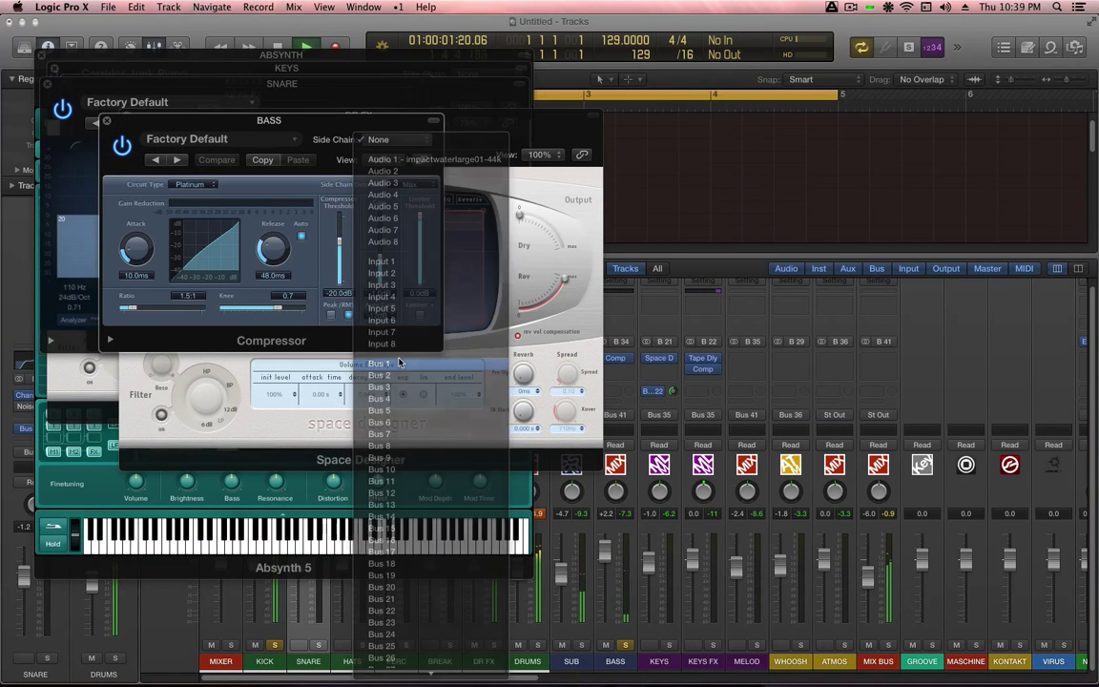
On the BASS Compressor, set the ratio to 3.3:1 and turn off both automatic release and Auto Gain
left_click_drag(135, 308, 150, 310)
left_click(301, 235)
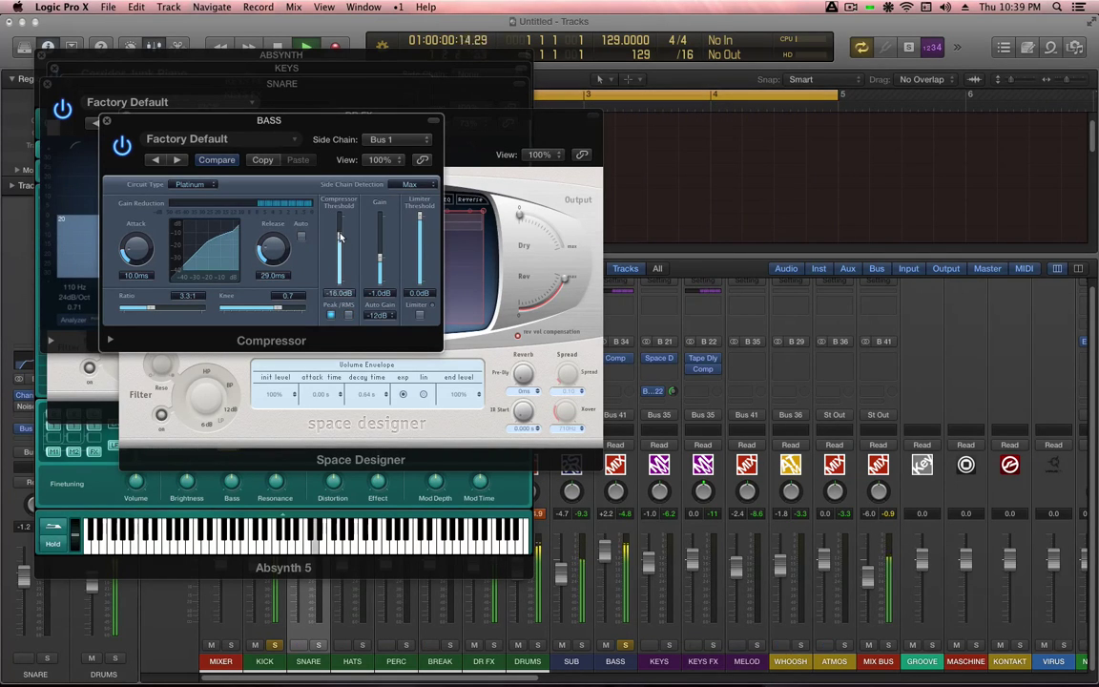
left_click(378, 315)
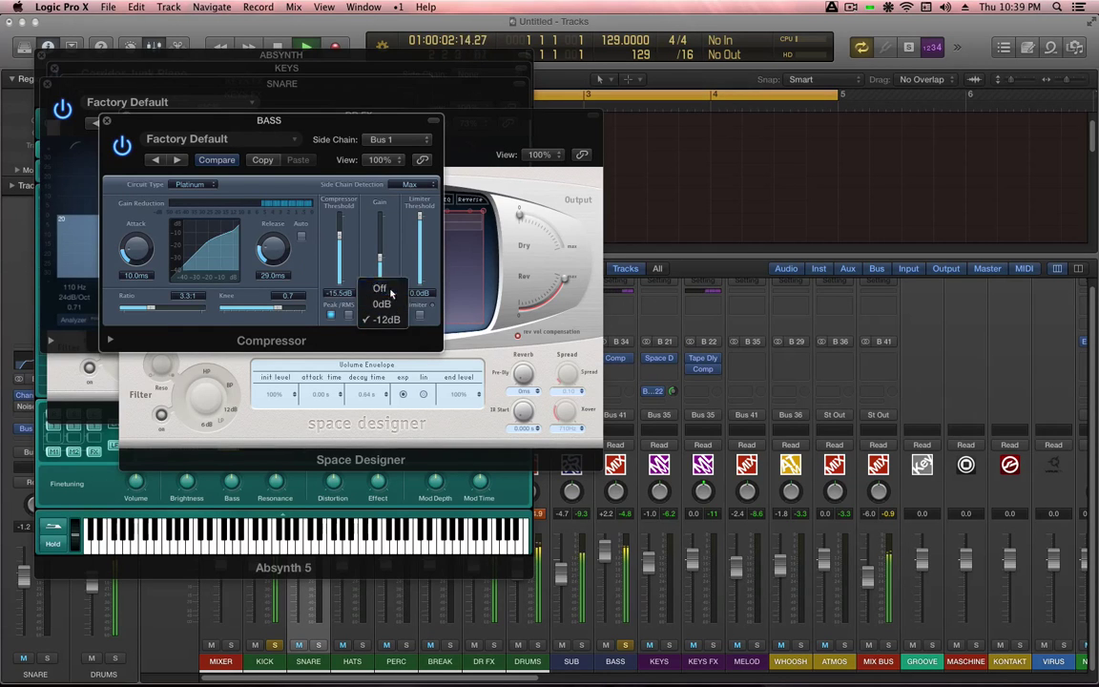
left_click(376, 284)
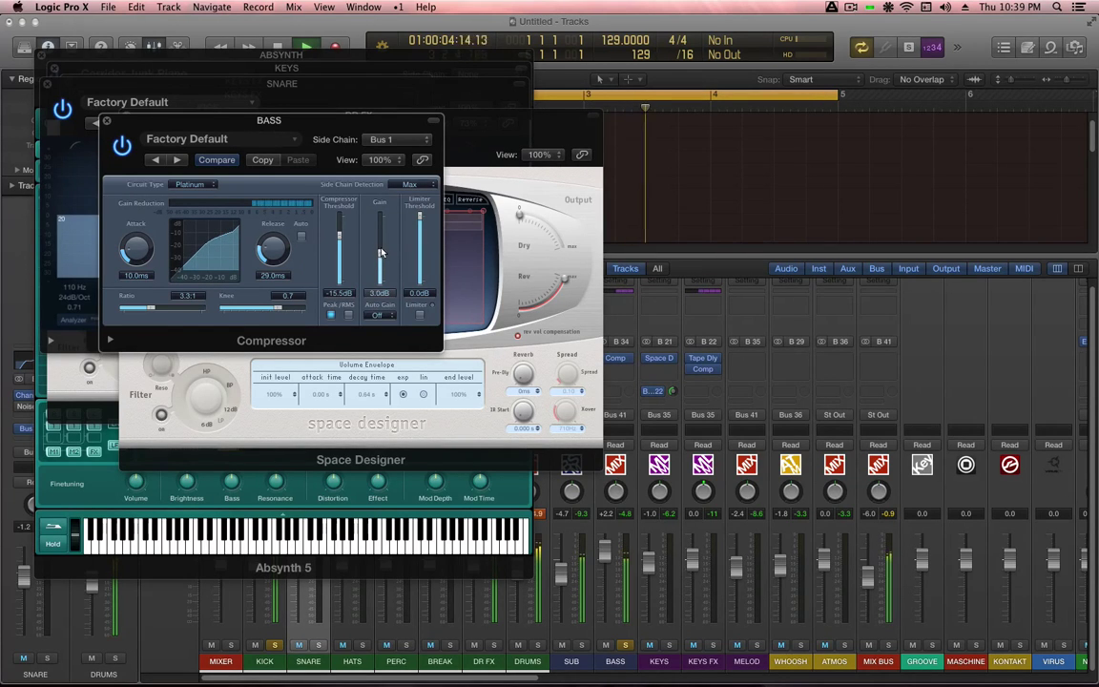
Set the BASS Compressor to 0 ms attack, 2.3:1 ratio, 24 ms release, -11 dB threshold and 5 dB gain, and hide the plug-in windows
left_click_drag(136, 250, 149, 284)
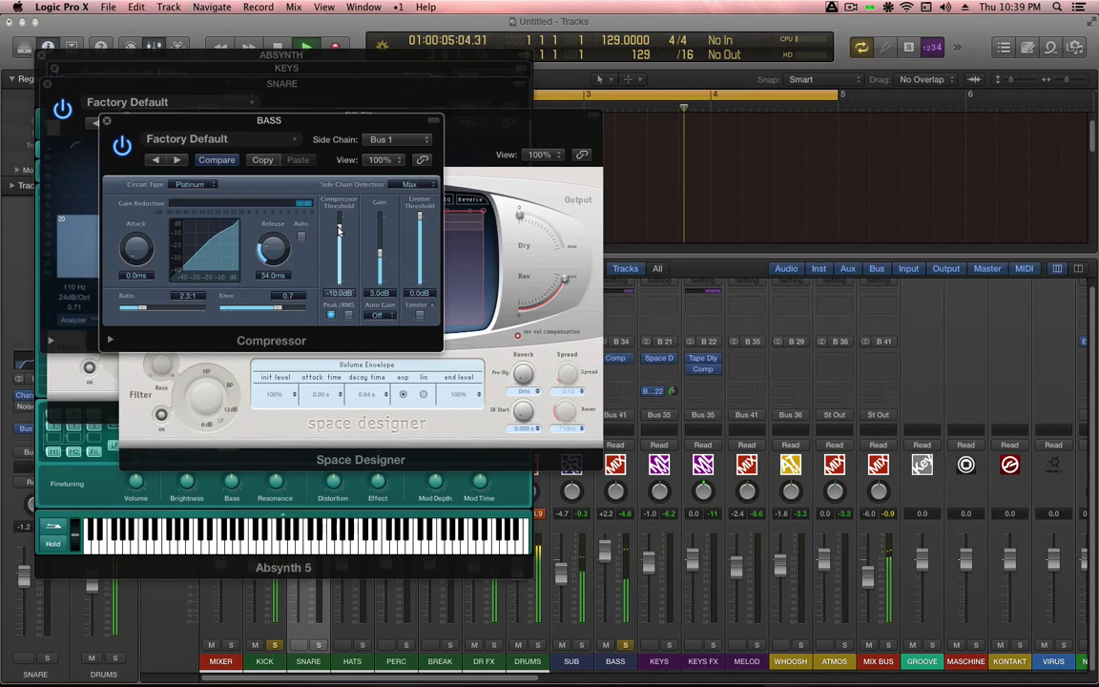
left_click_drag(339, 229, 339, 233)
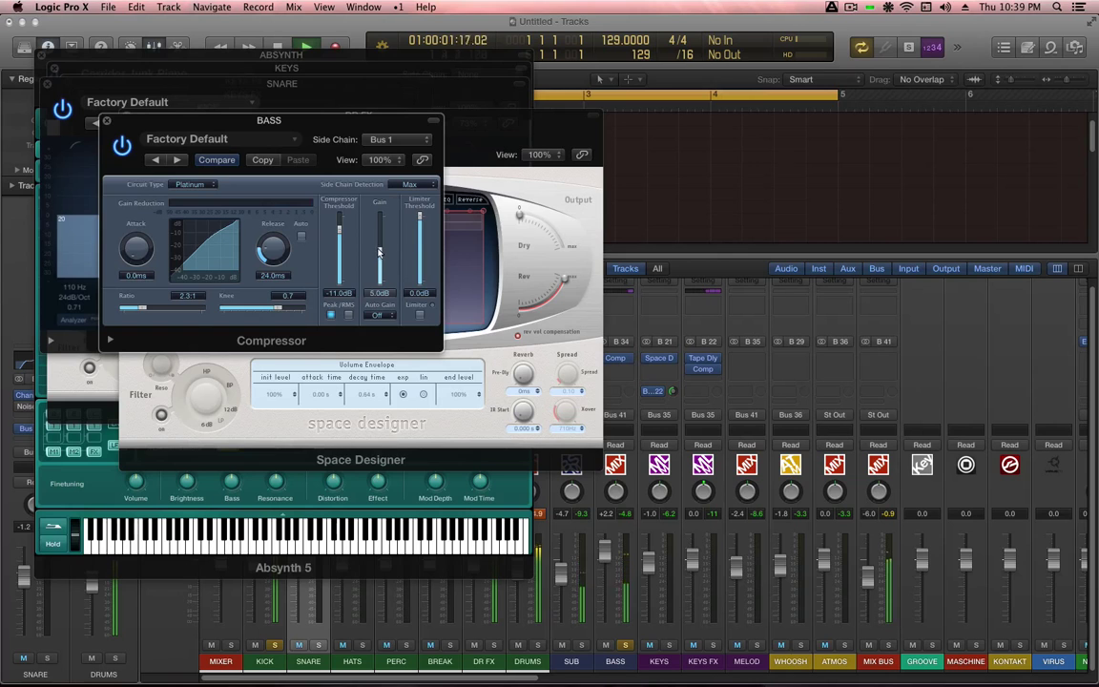
key("v")
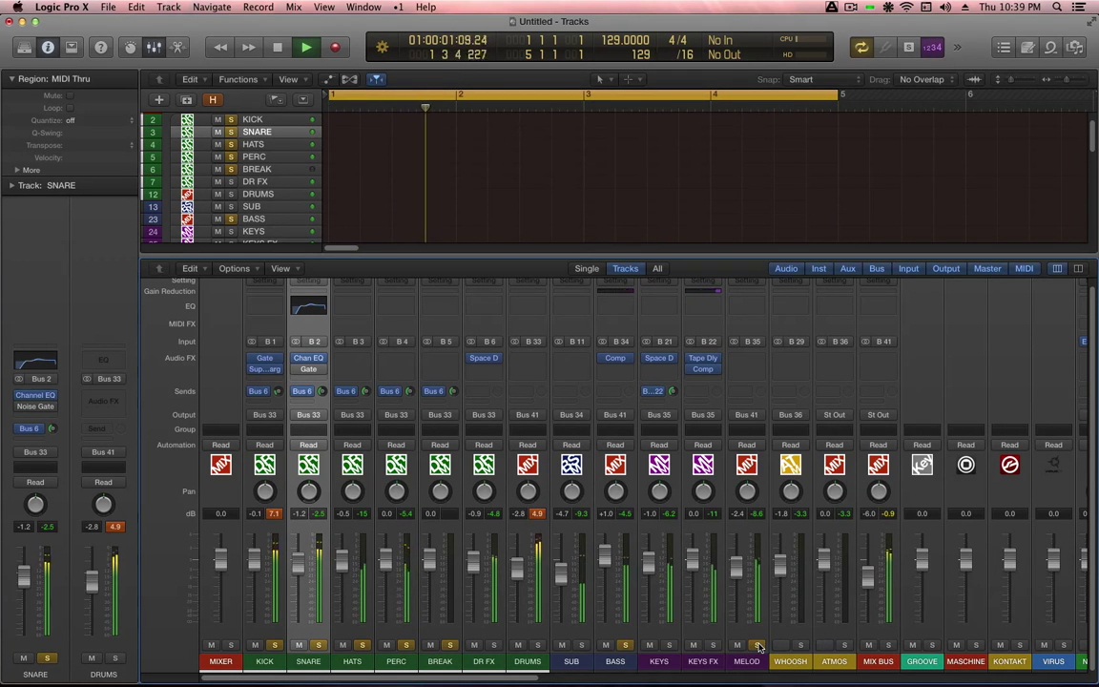
Review the channel levels across the mixer while the full mix plays, and stop playback
scroll(760, 648, "right", 2)
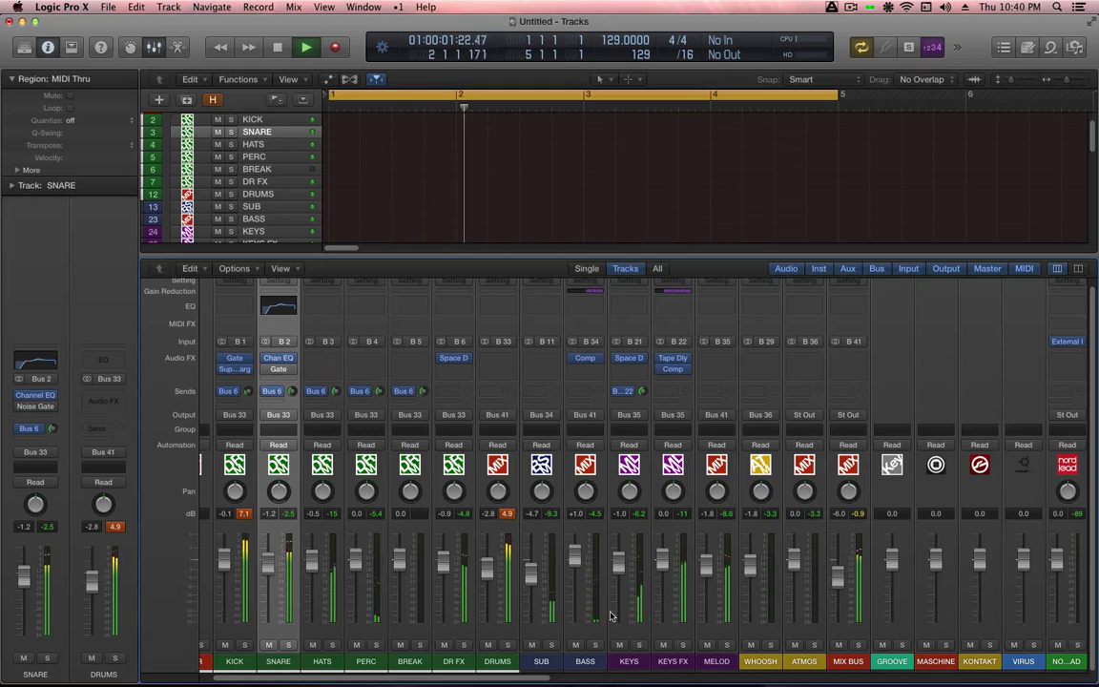
scroll(607, 619, "left", 2)
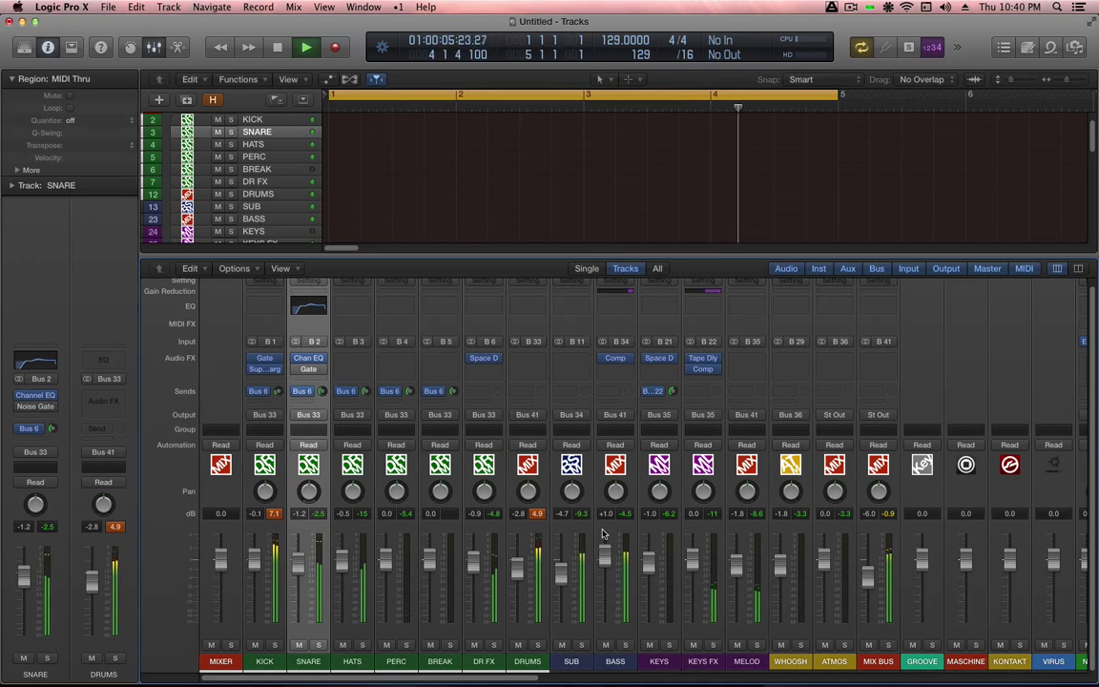
scroll(596, 532, "right", 2)
scroll(590, 608, "left", 2)
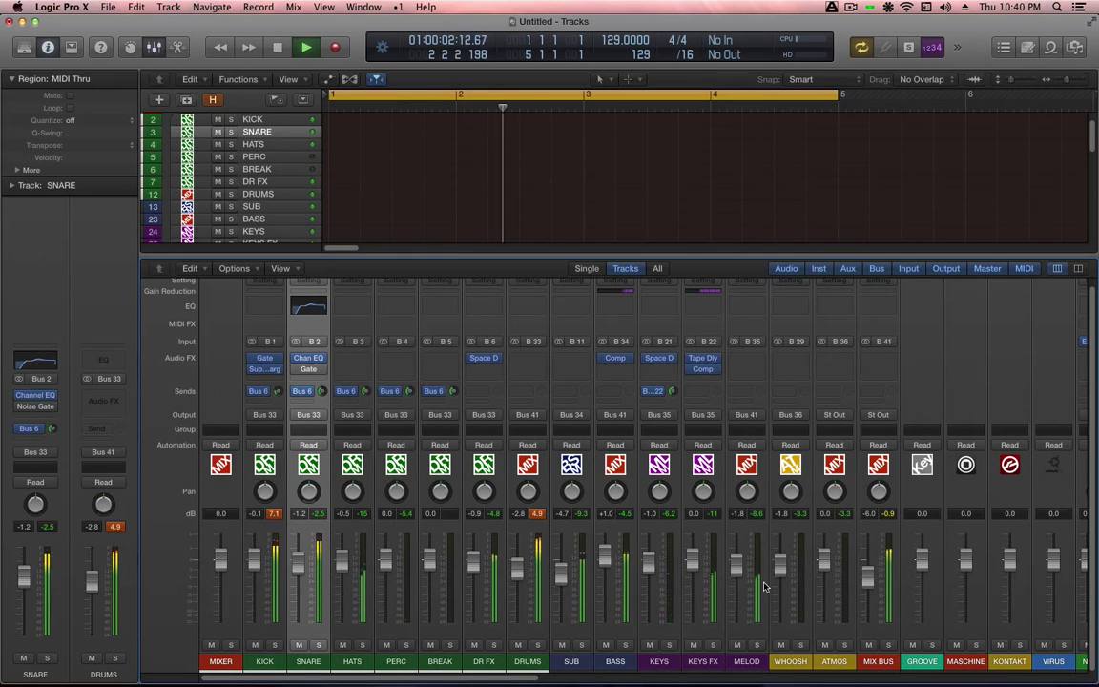
key("space")
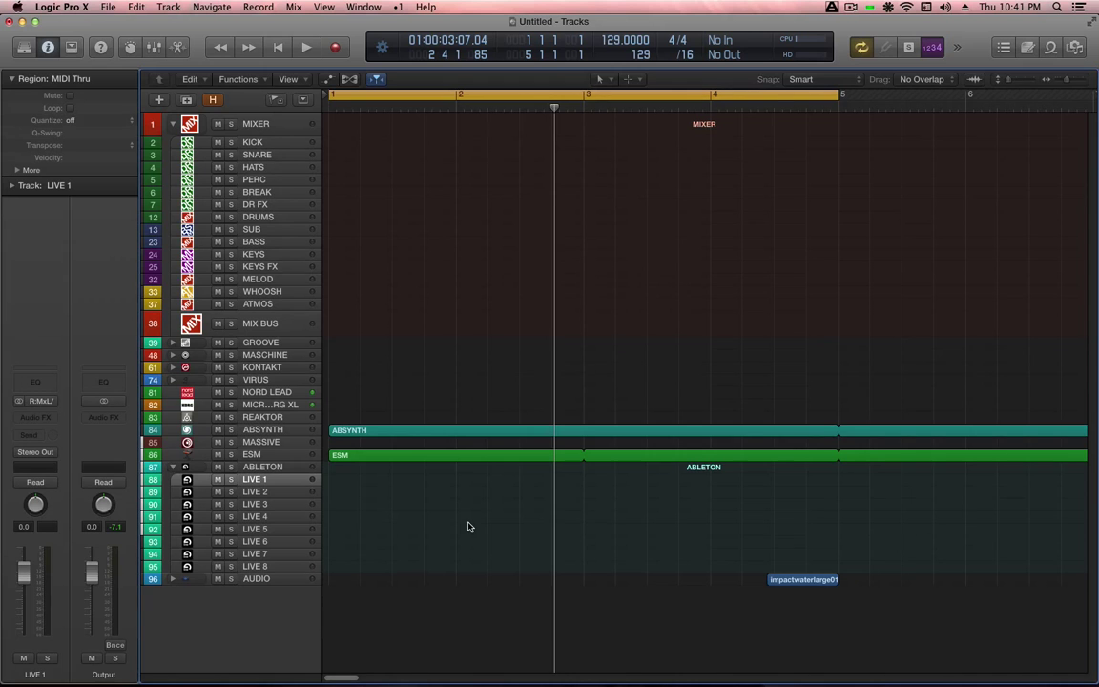
Switch to Ableton Live, load mth_drip_125_achyshakey.wav into the first slot of track 3 Audio, and route that track to ReWire Out Bus 3/4
key("super+Tab")
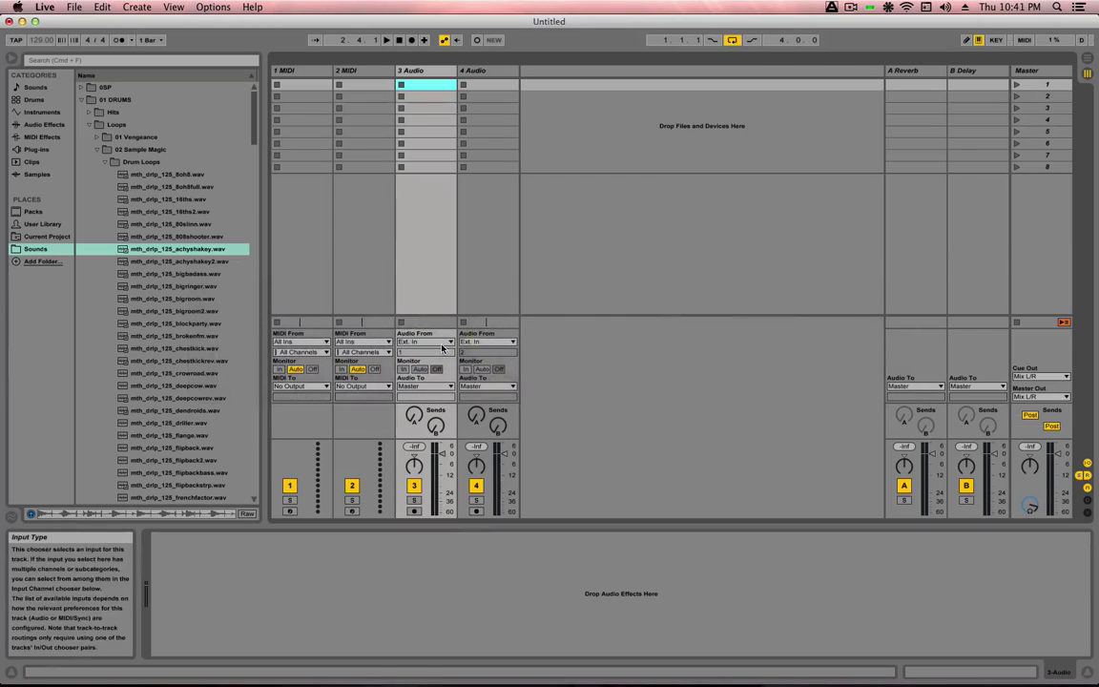
left_click_drag(167, 252, 412, 85)
left_click(425, 385)
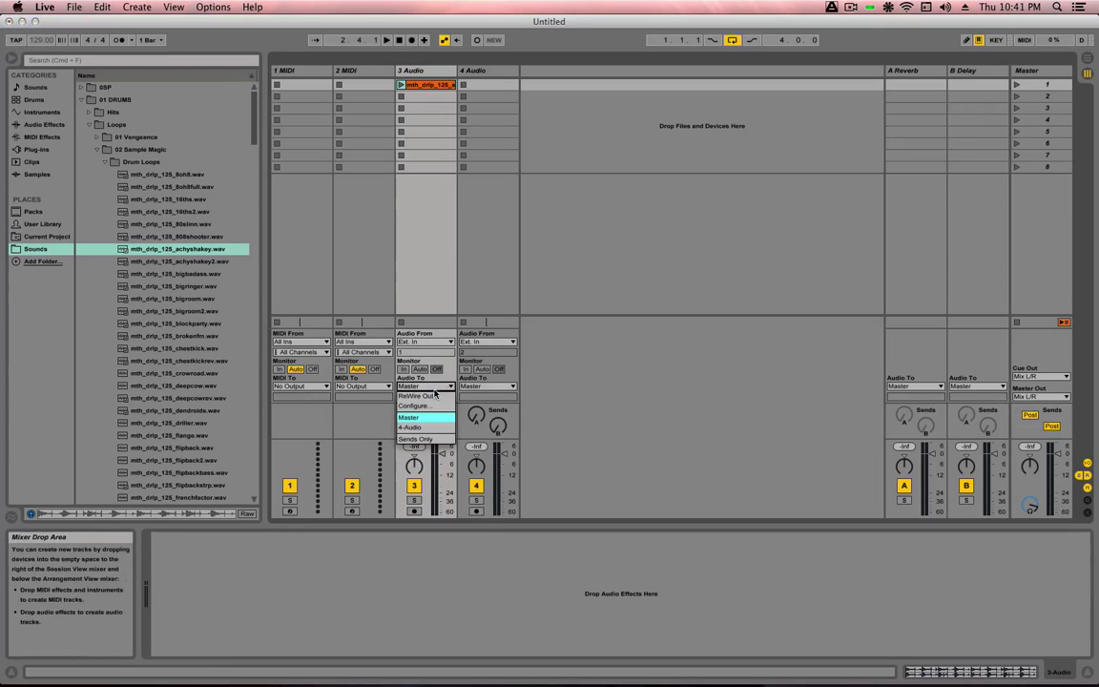
left_click(437, 399)
left_click(438, 400)
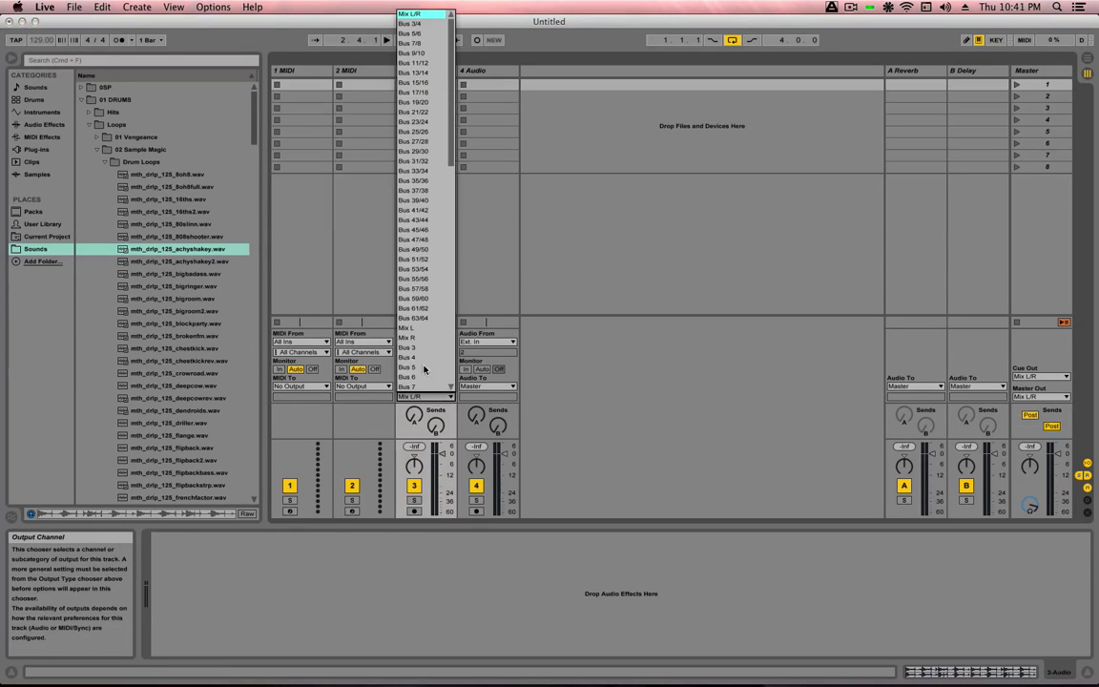
left_click(427, 24)
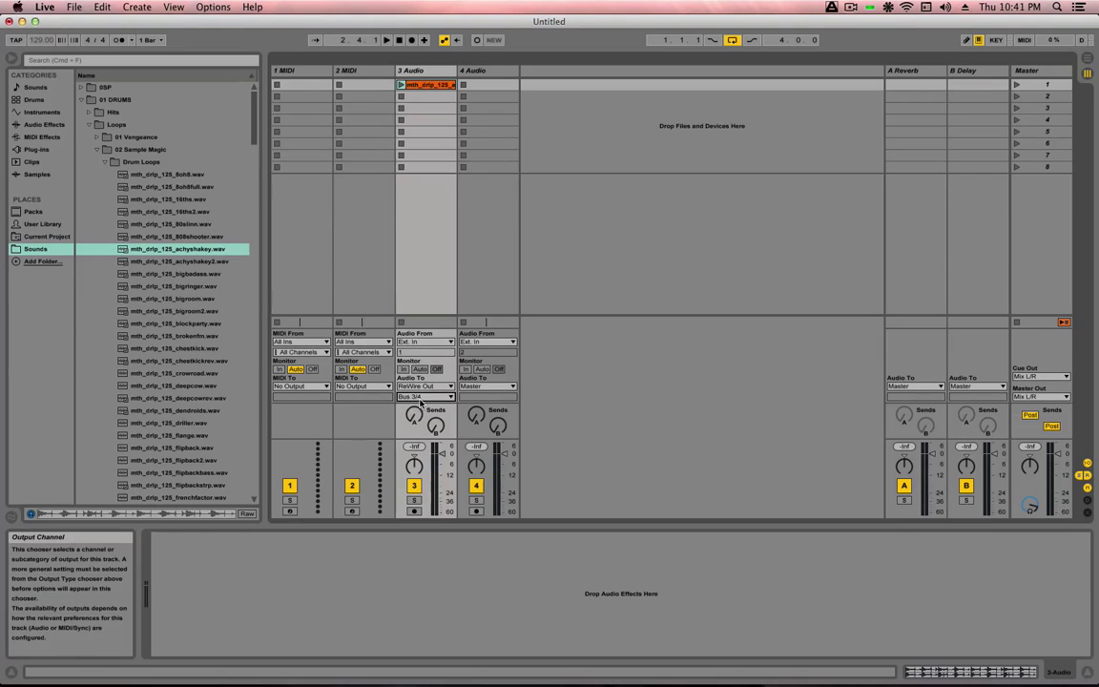
Launch the loop clip, switch back to Logic Pro X, and solo the LIVE 2 track
left_click(401, 84)
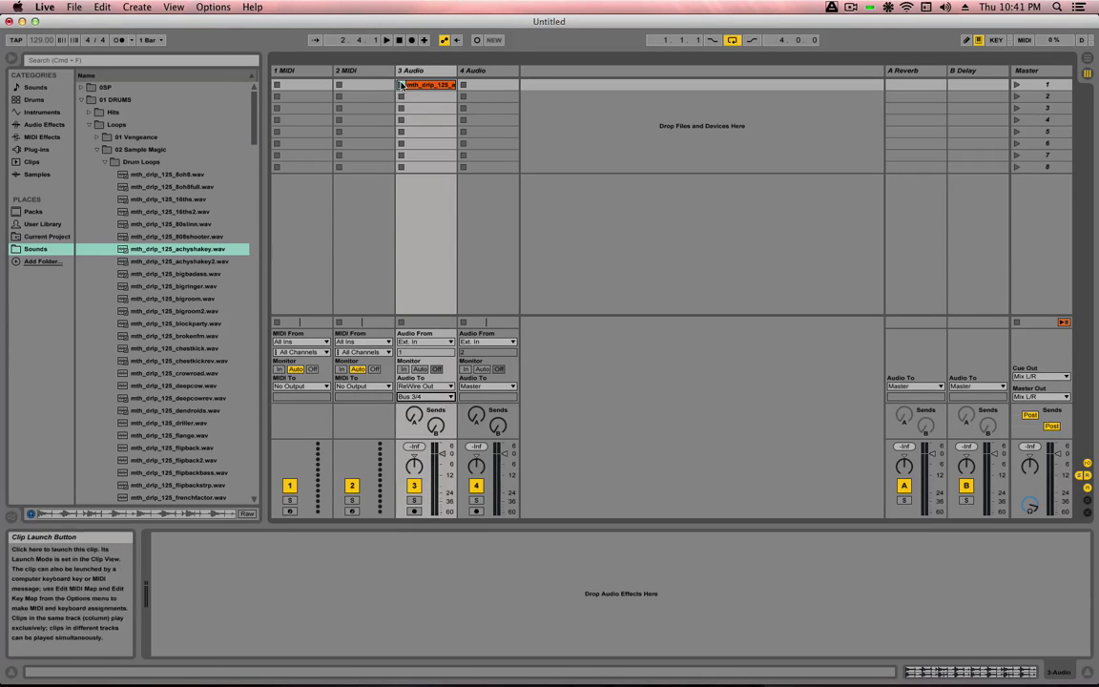
key("super+Tab")
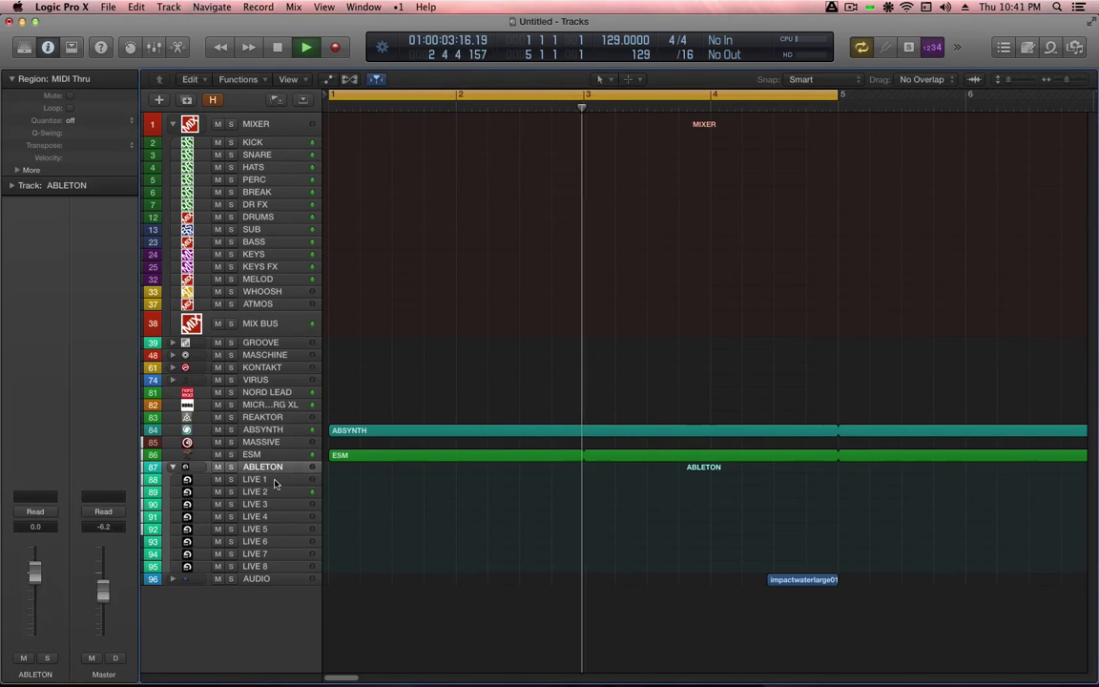
left_click(274, 480)
left_click(282, 492)
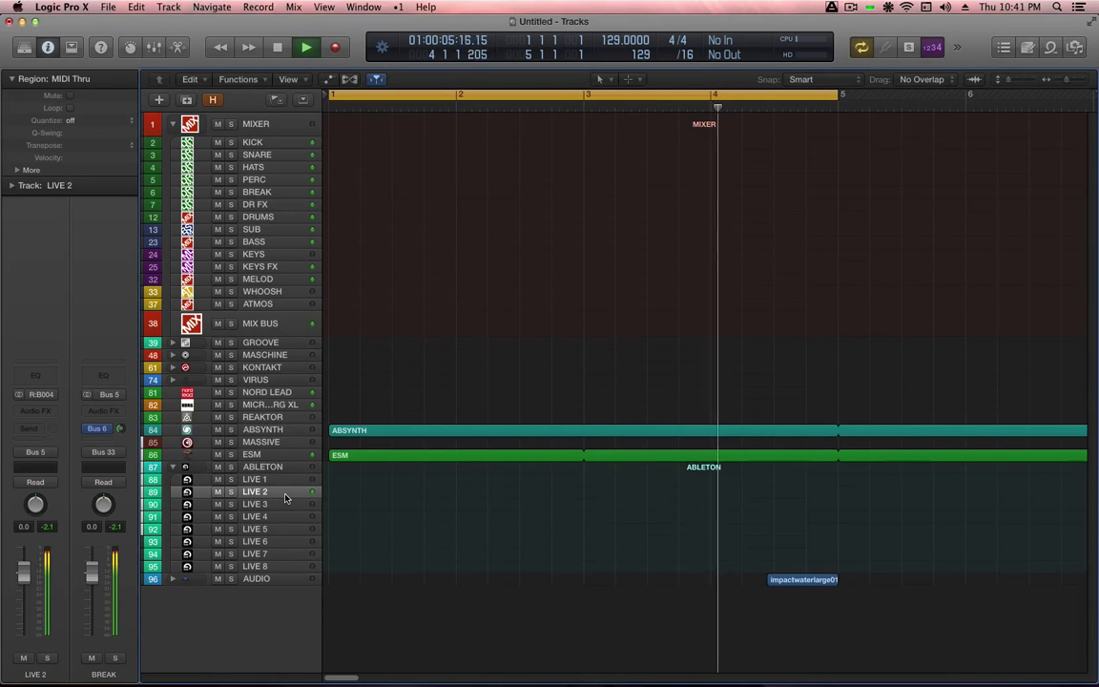
key("Return")
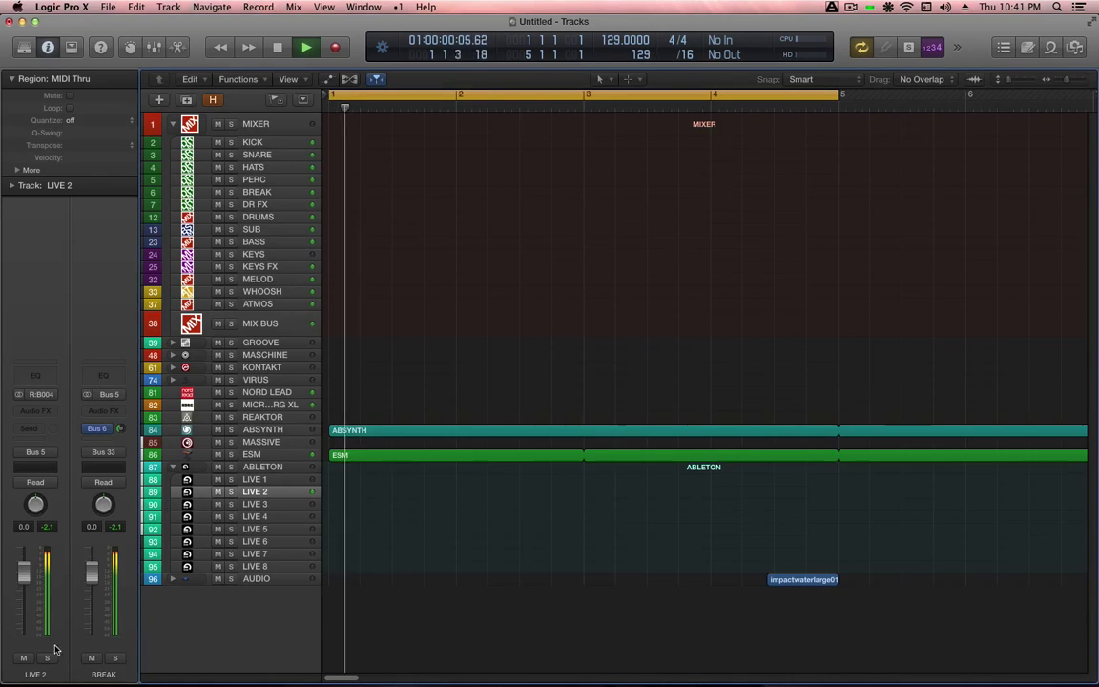
left_click(48, 657)
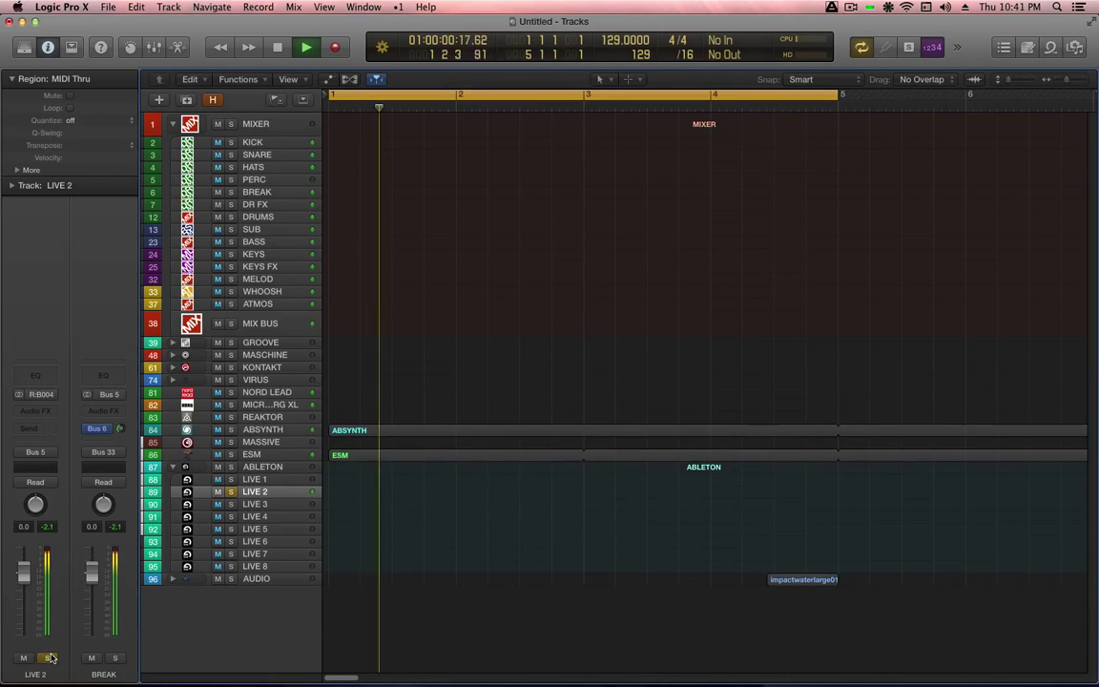
Rename the LIVE 2 track to BREAK, choose Bus 5 (BREAK) as its output, and unsolo it
double_click(274, 493)
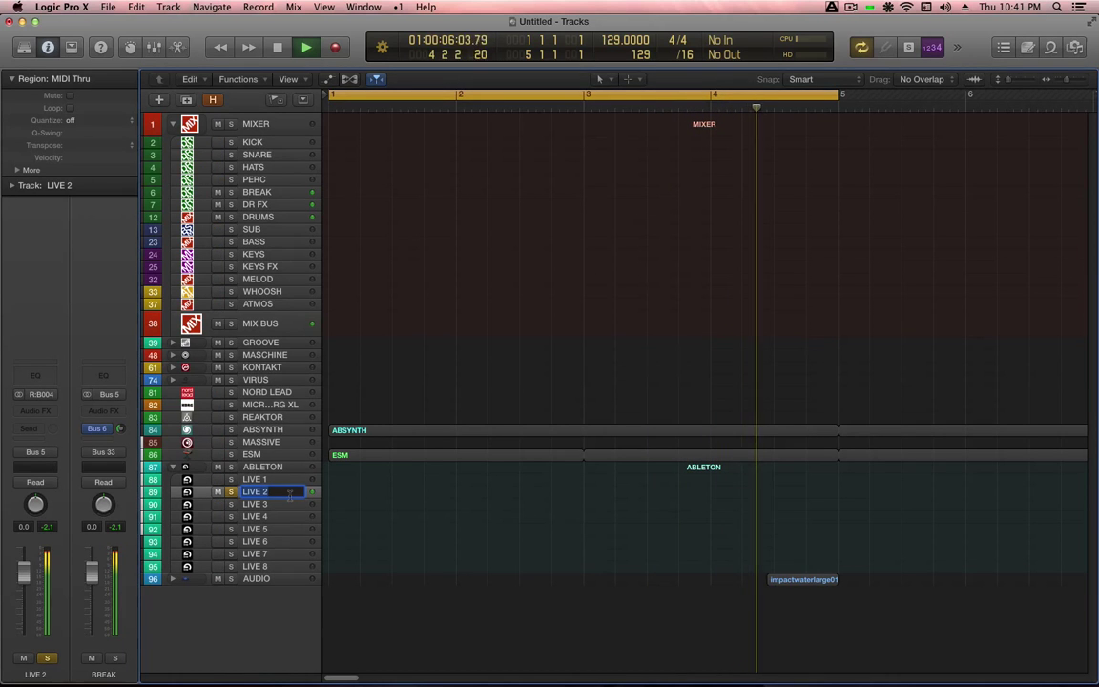
type("BREAK")
key("Return")
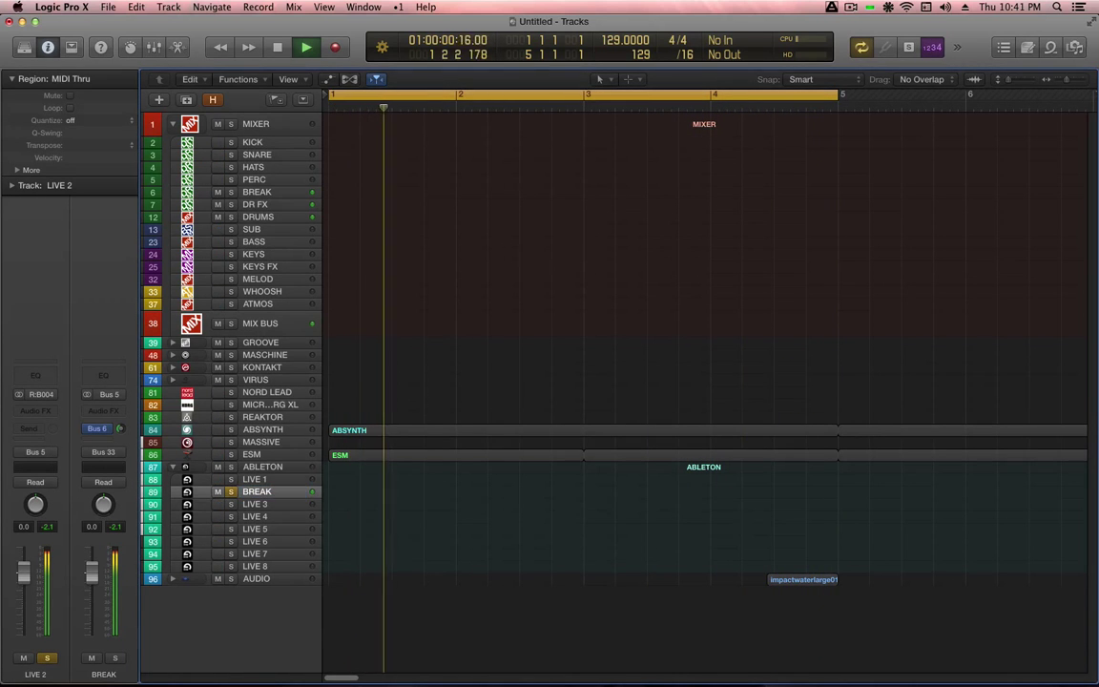
left_click(31, 452)
mouse_move(58, 498)
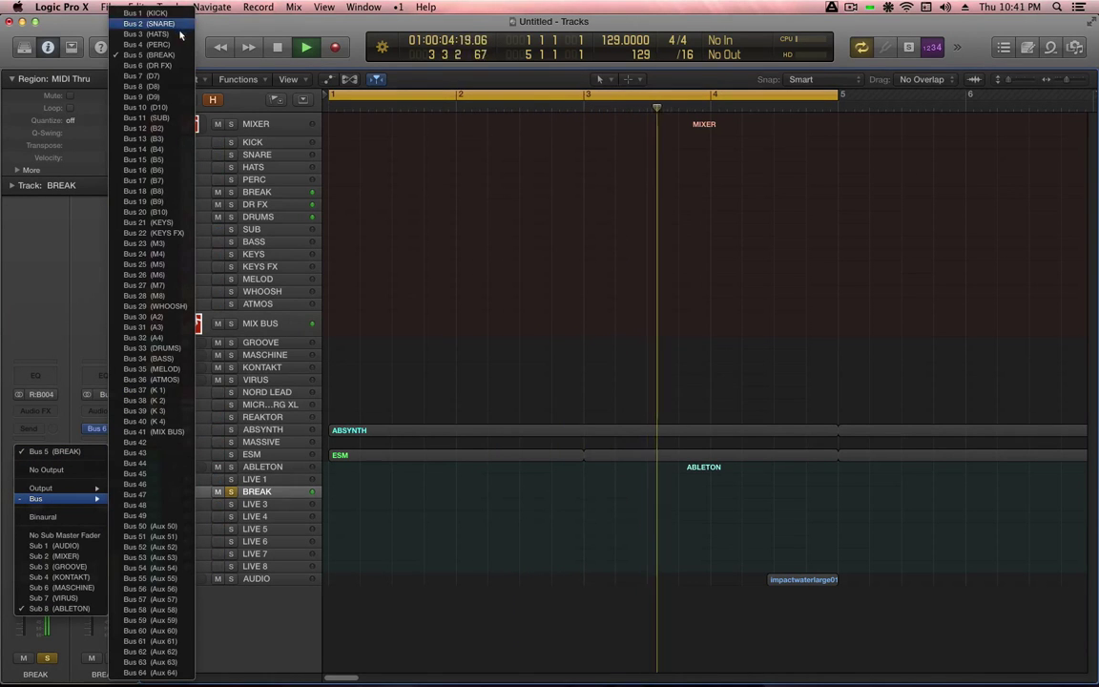
left_click(153, 55)
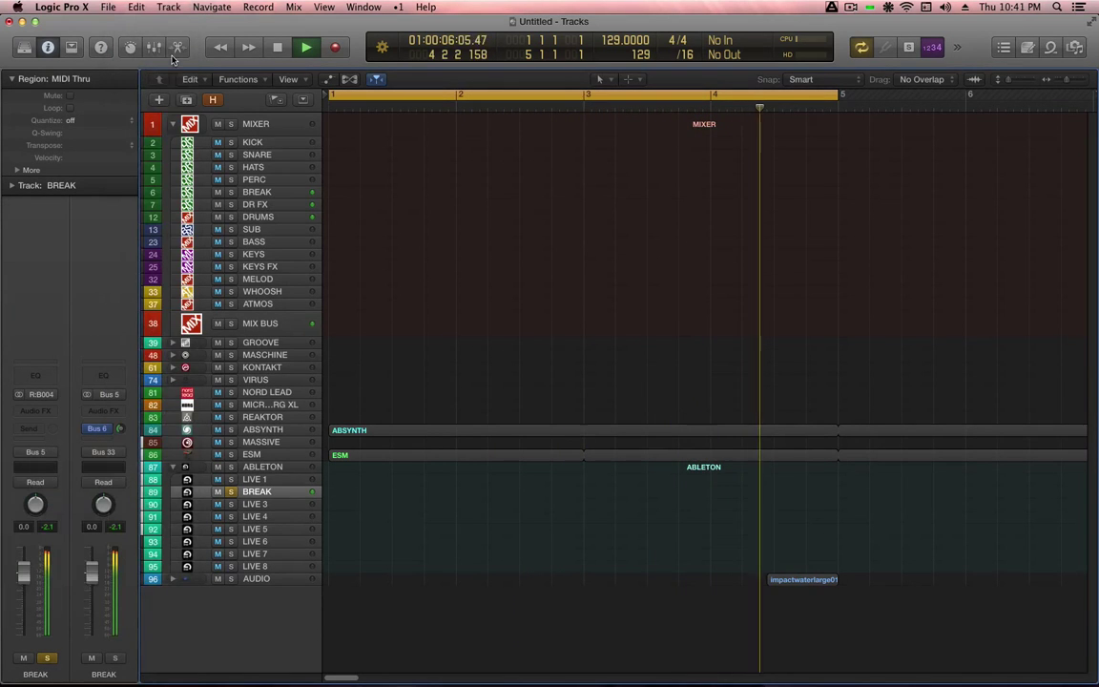
left_click(229, 492)
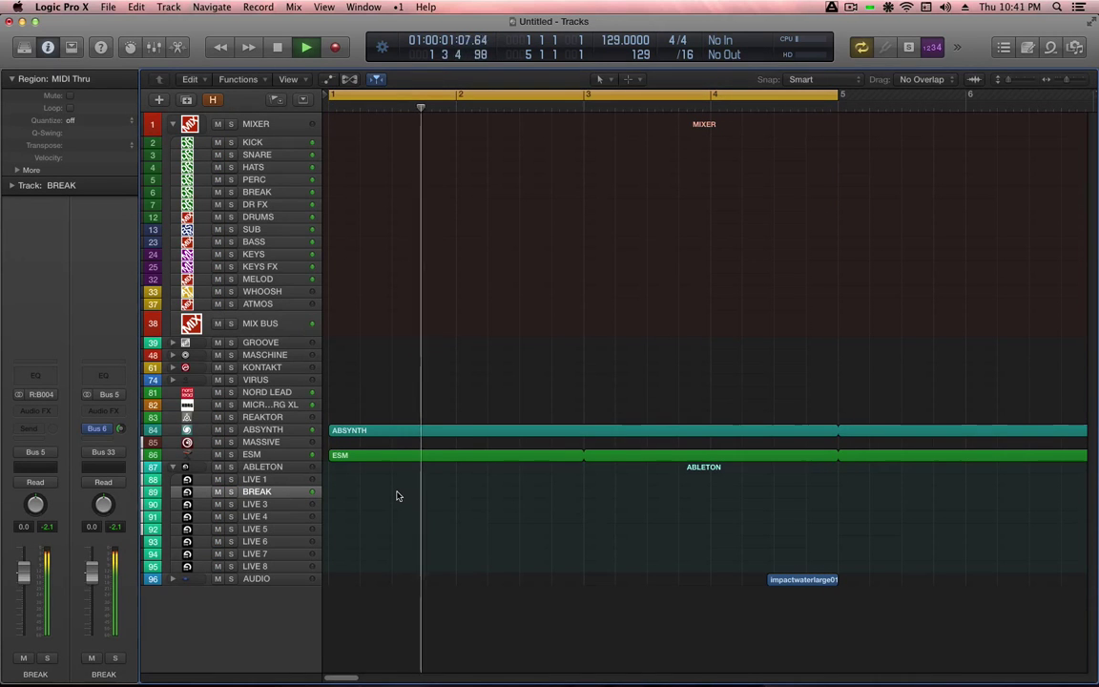
In the mixer, solo the BREAK channel, turn its Bus 6 send fully down, and set its fader to +0.8 dB
key("x")
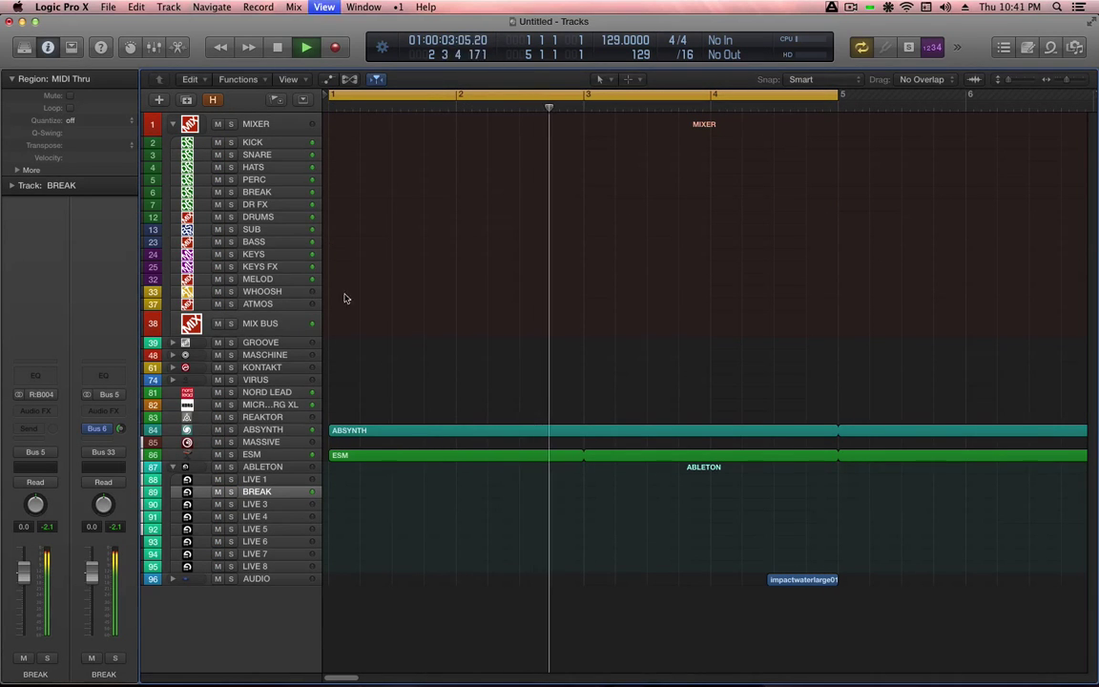
scroll(355, 656, "left", 5)
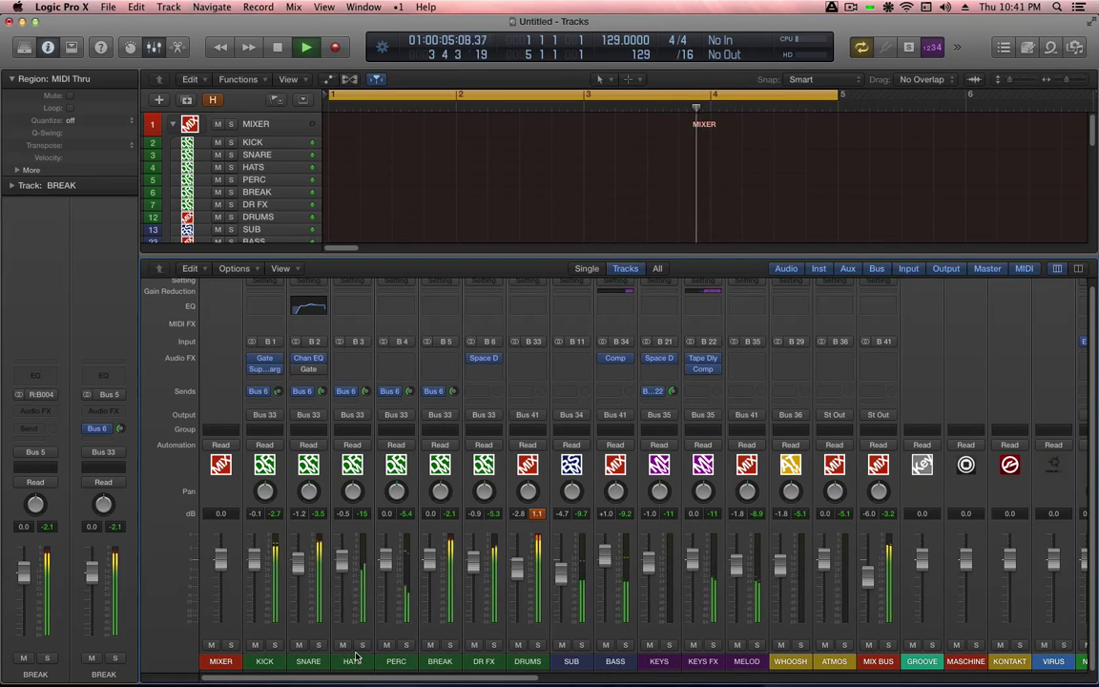
left_click(452, 645)
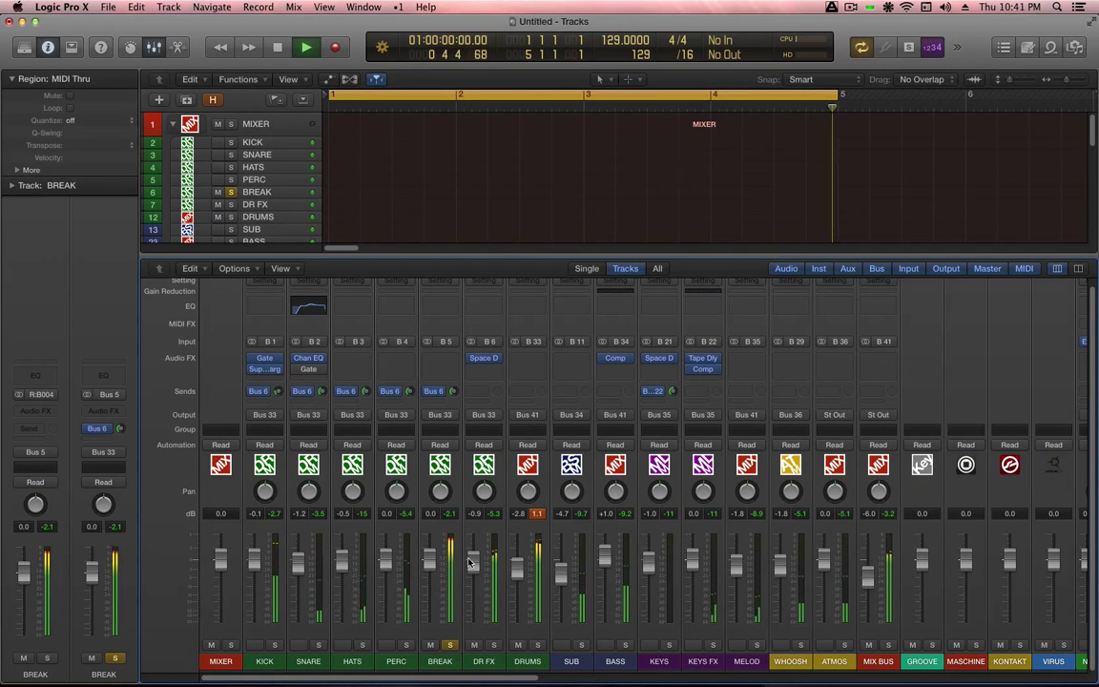
left_click_drag(454, 391, 452, 401)
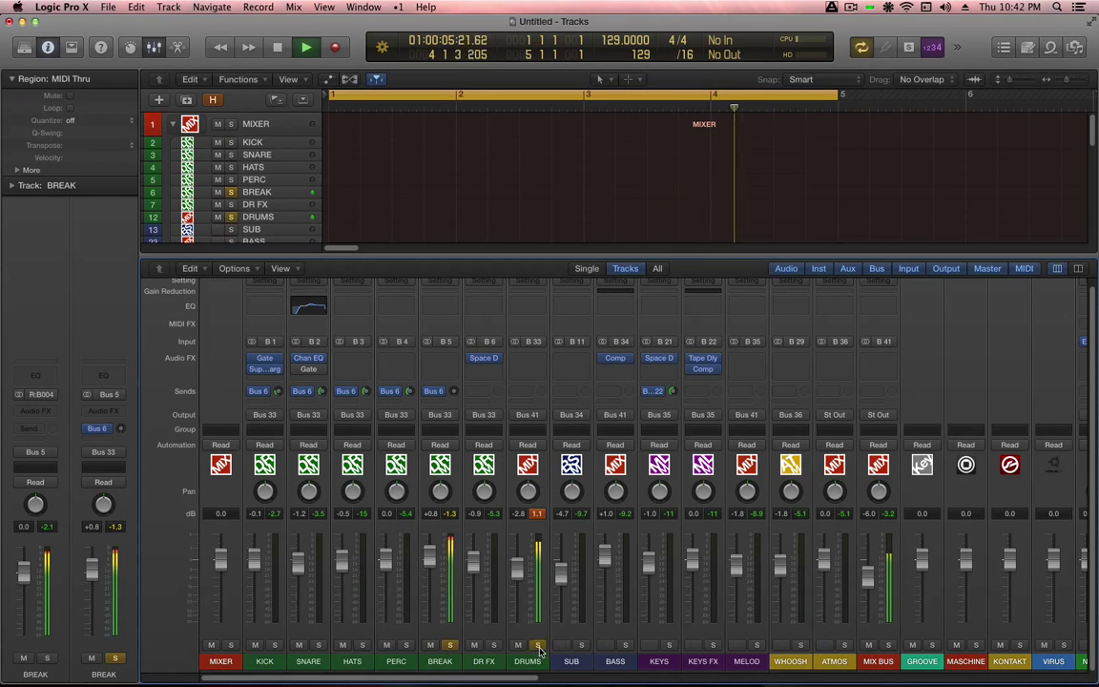
Set the DRUMS fader to -4.0 dB, leaving only the DRUMS channel soloed
left_click(537, 646)
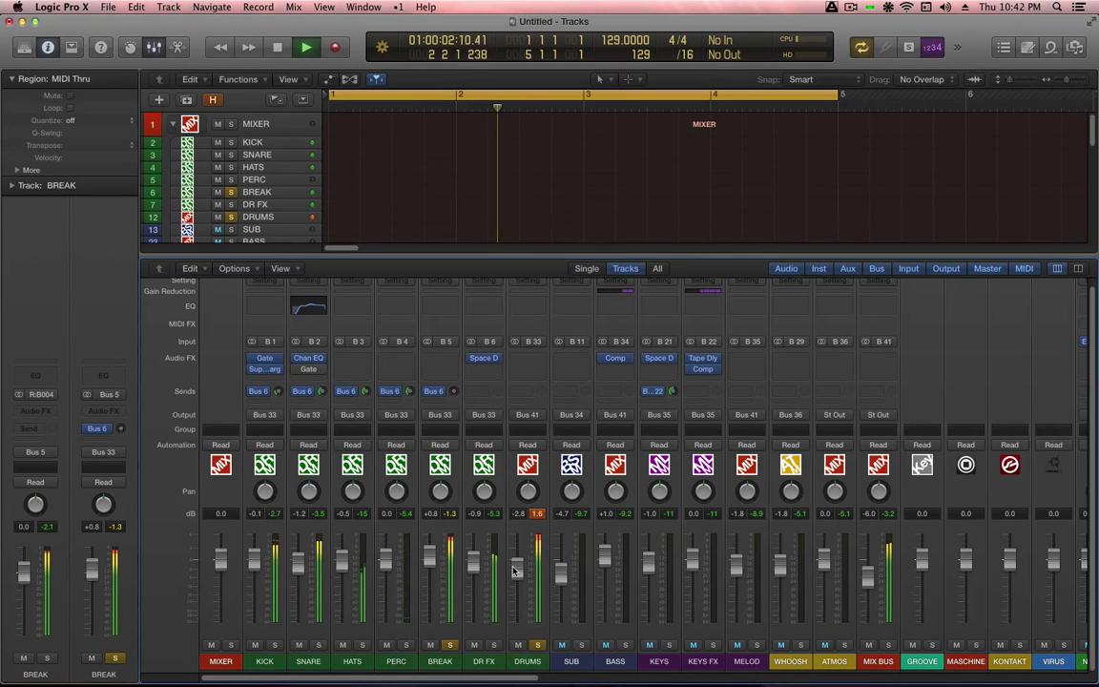
left_click_drag(513, 571, 513, 577)
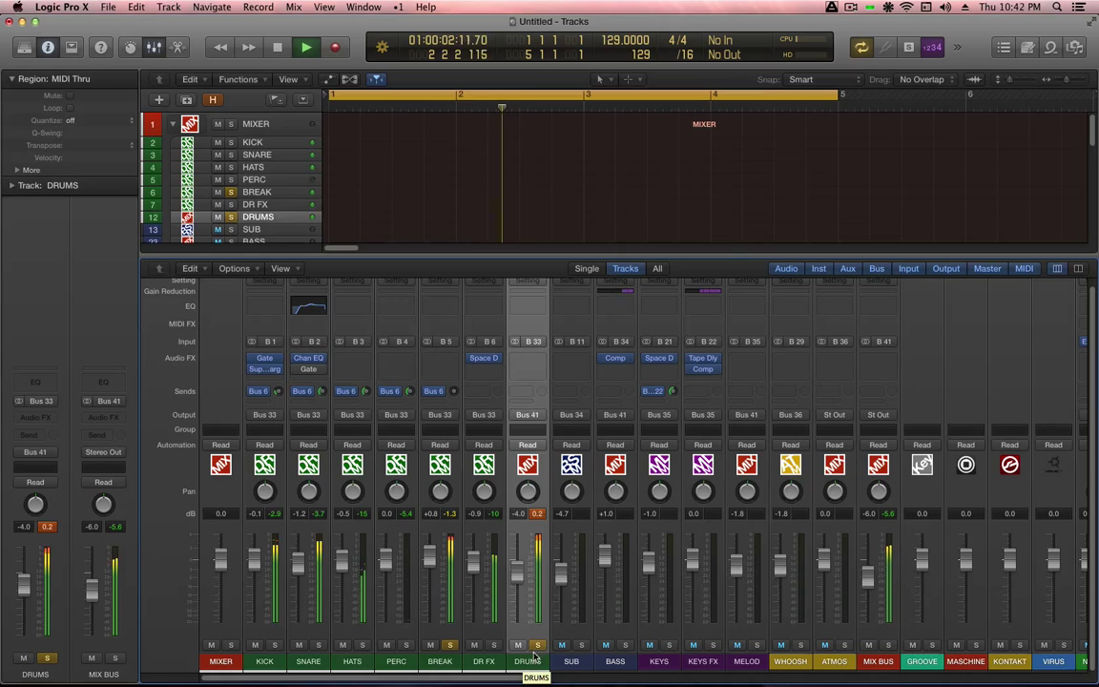
left_click(449, 645)
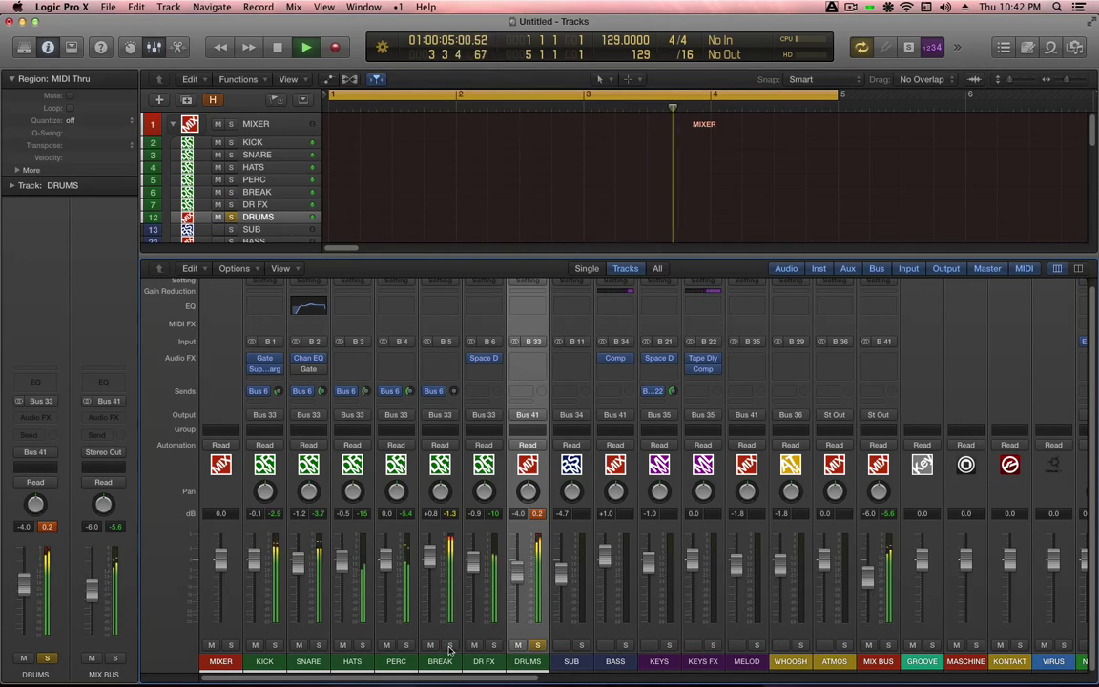
Audition the drum bus by temporarily muting and unmuting the BREAK, PERC, HATS, SNARE and KICK channels in turn
left_click(430, 645)
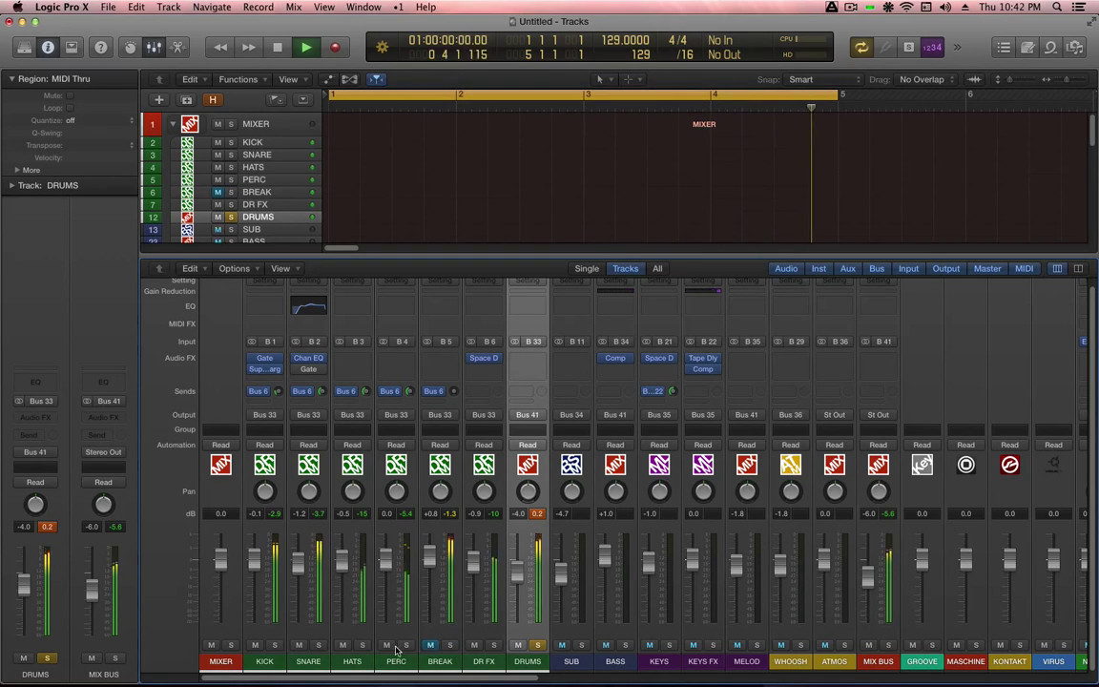
left_click(386, 644)
left_click(343, 645)
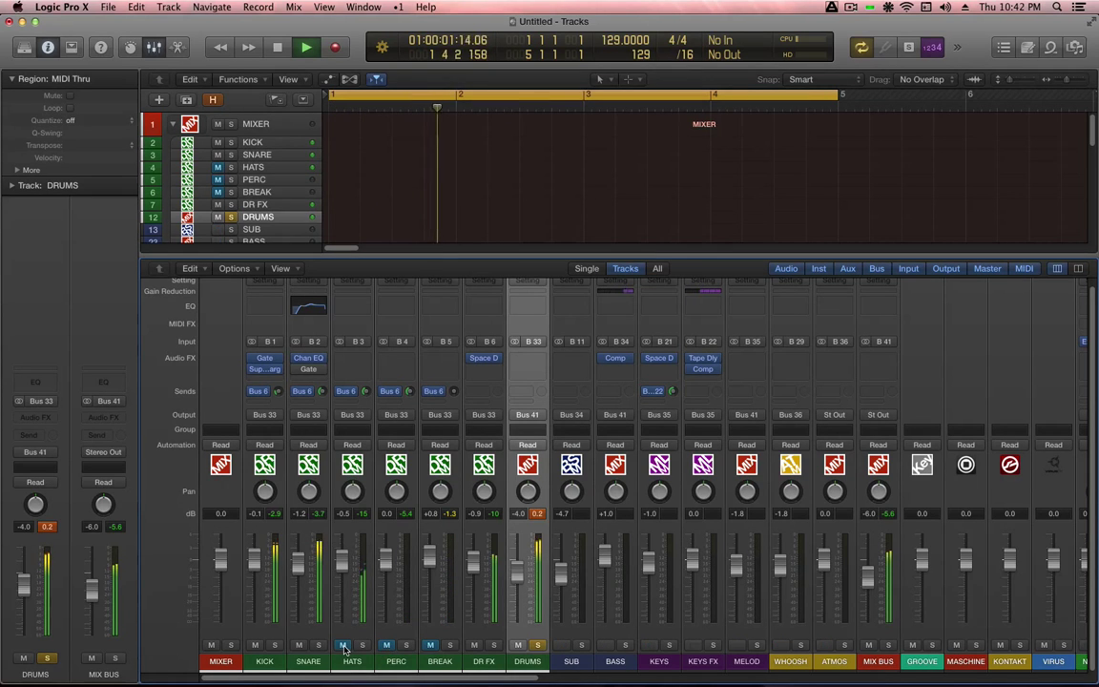
left_click(430, 645)
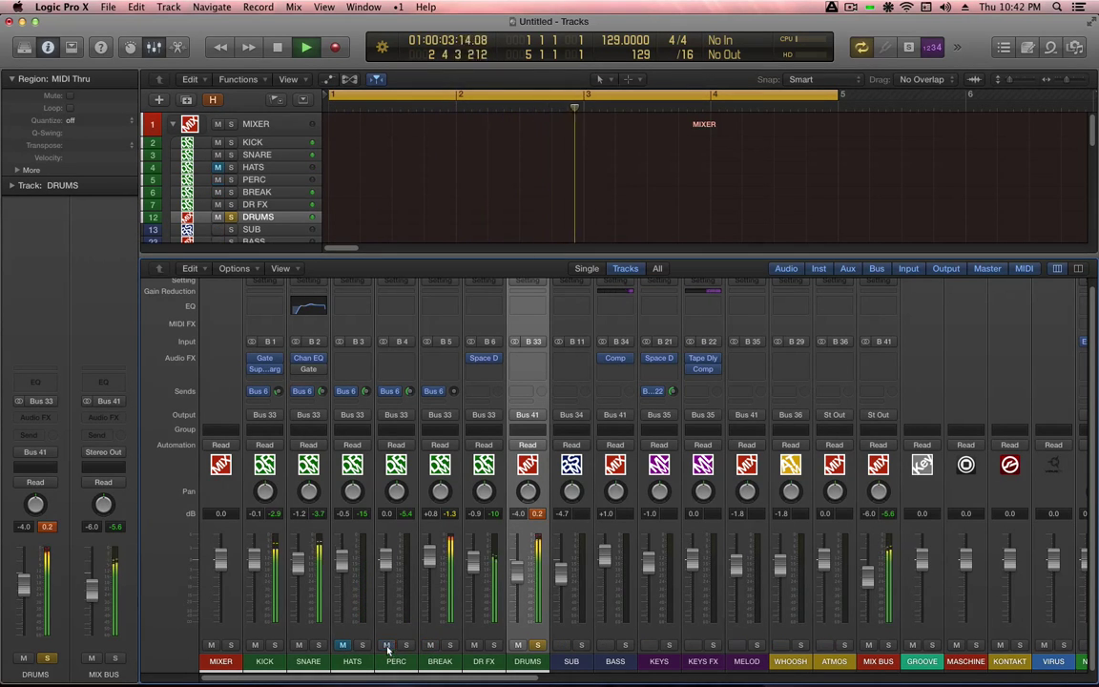
left_click(430, 645)
left_click(386, 645)
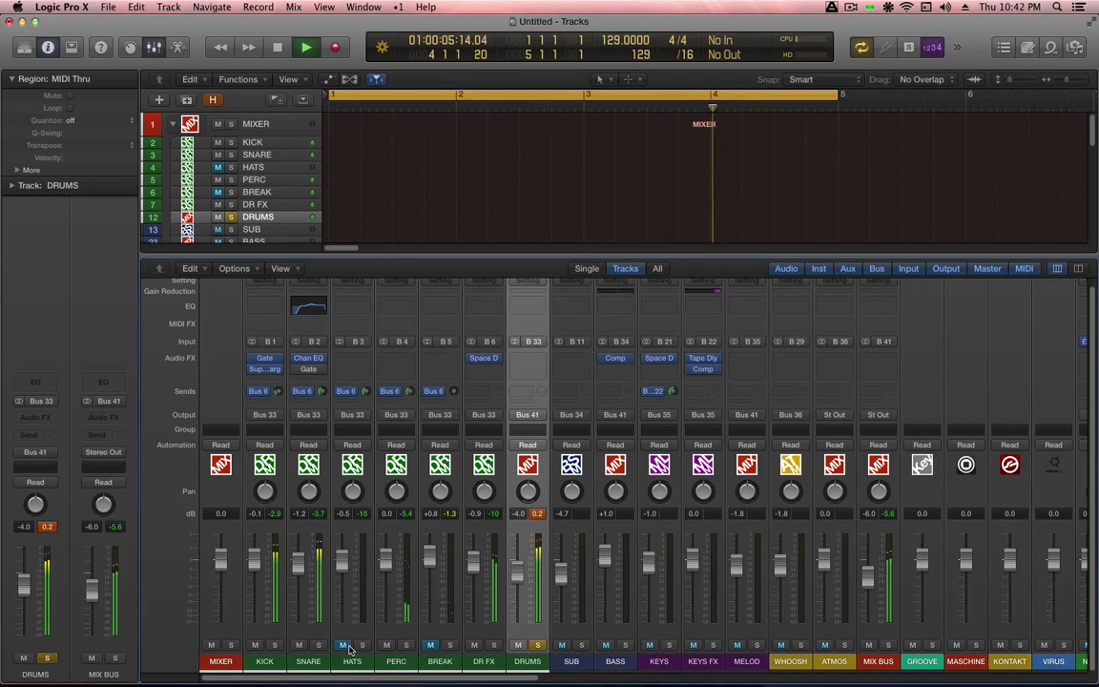
left_click(299, 645)
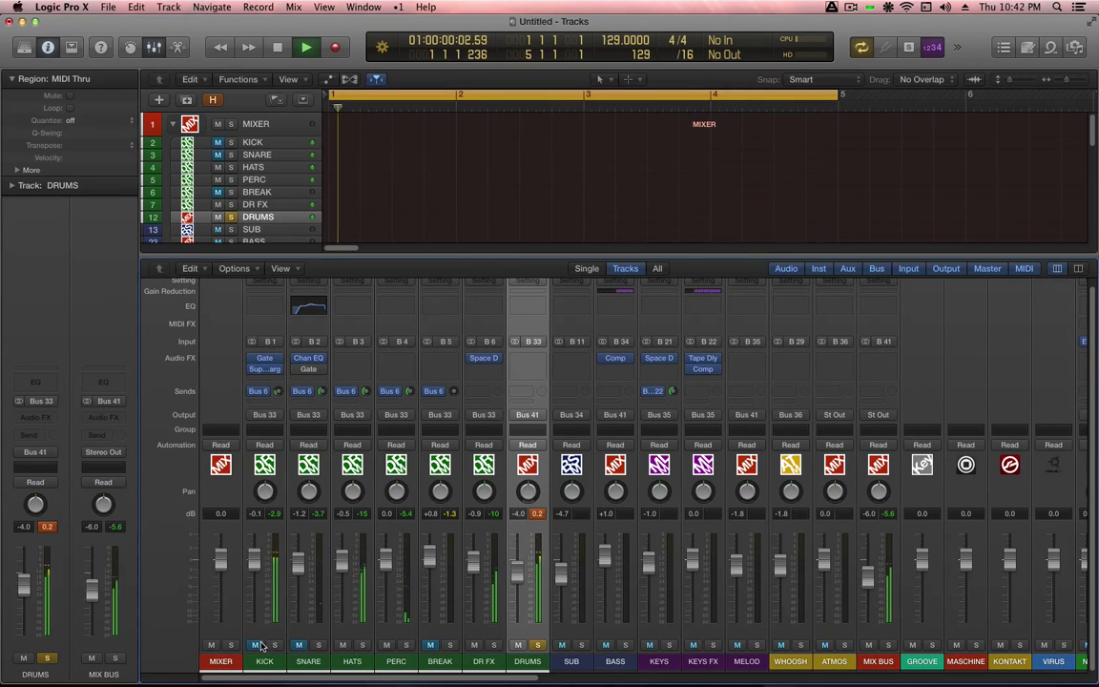
left_click(299, 645)
left_click(431, 644)
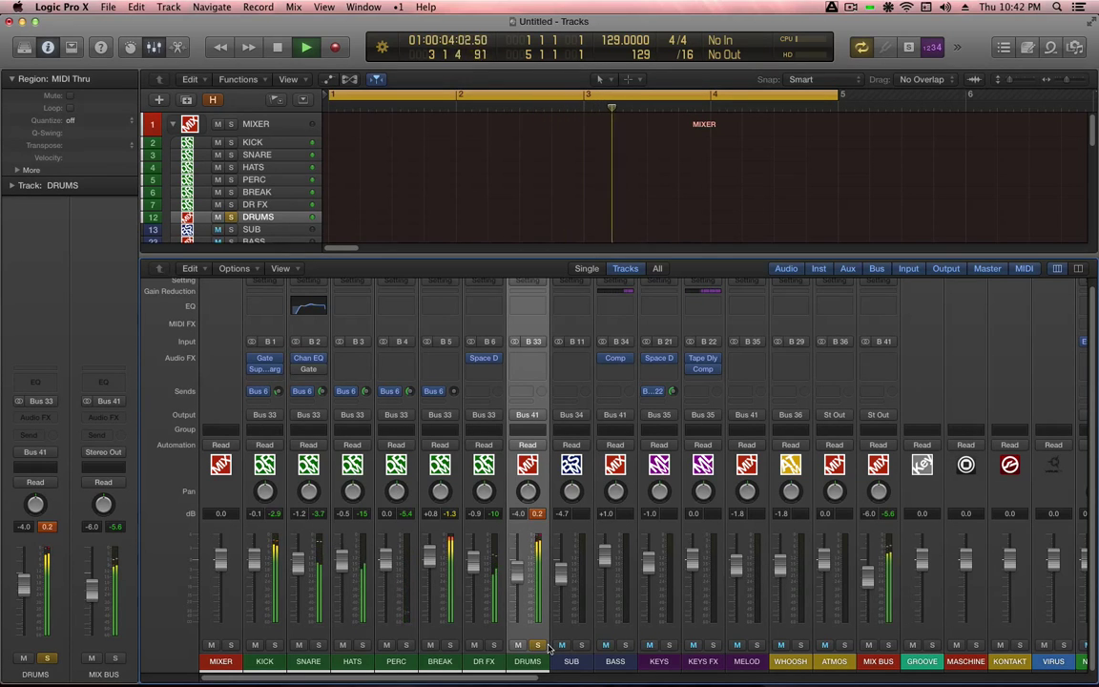
Unsolo the DRUMS channel to play the full mix, and lower the WHOOSH fader to -3.4 dB
scroll(534, 643, "right", 1)
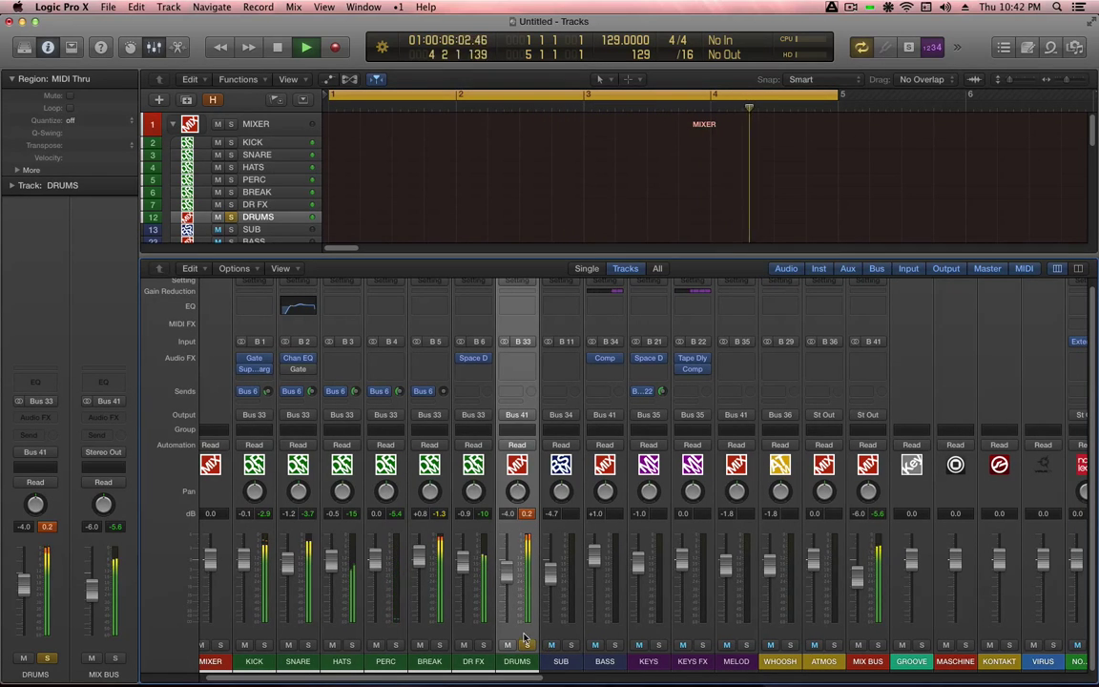
left_click(523, 638)
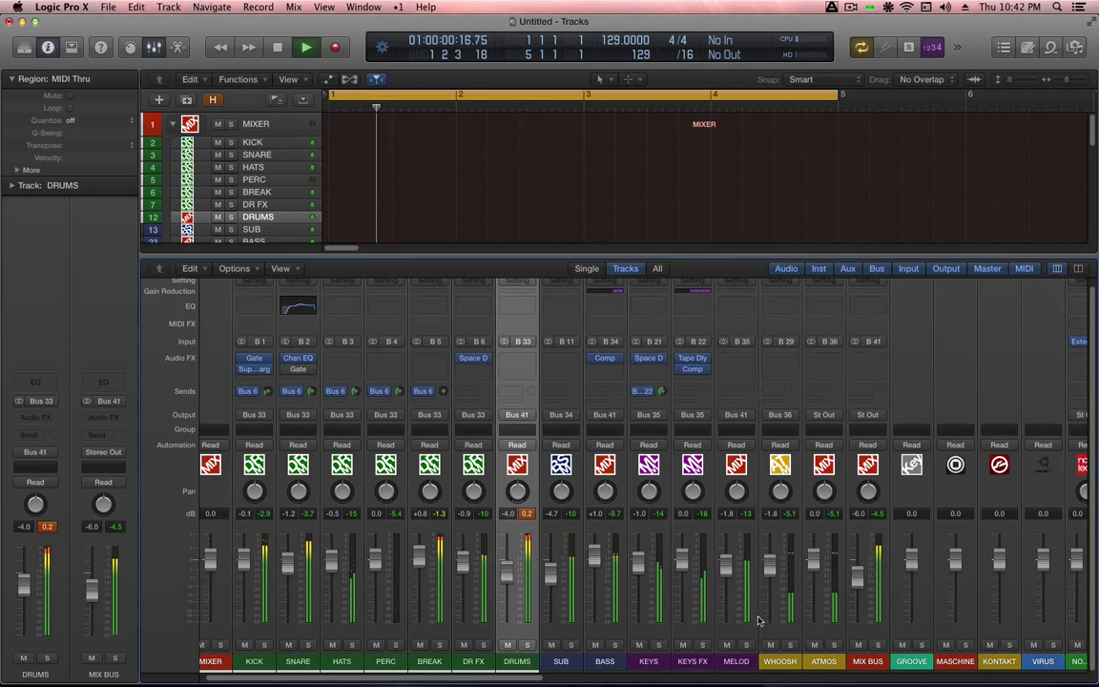
scroll(668, 623, "right", 5)
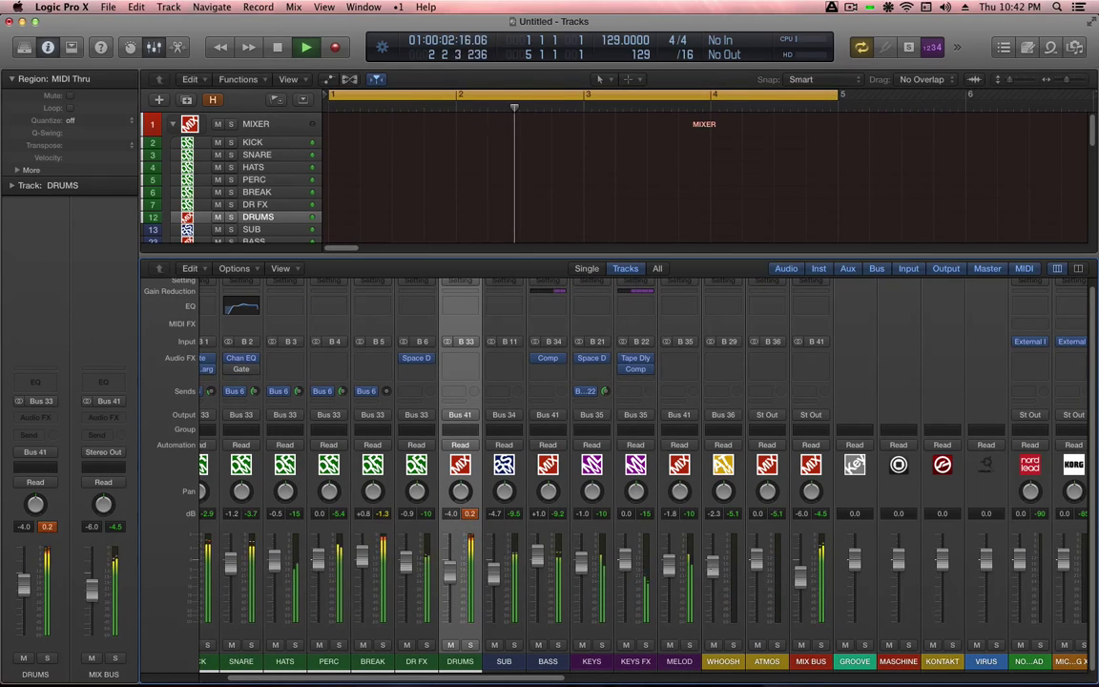
left_click_drag(712, 567, 711, 578)
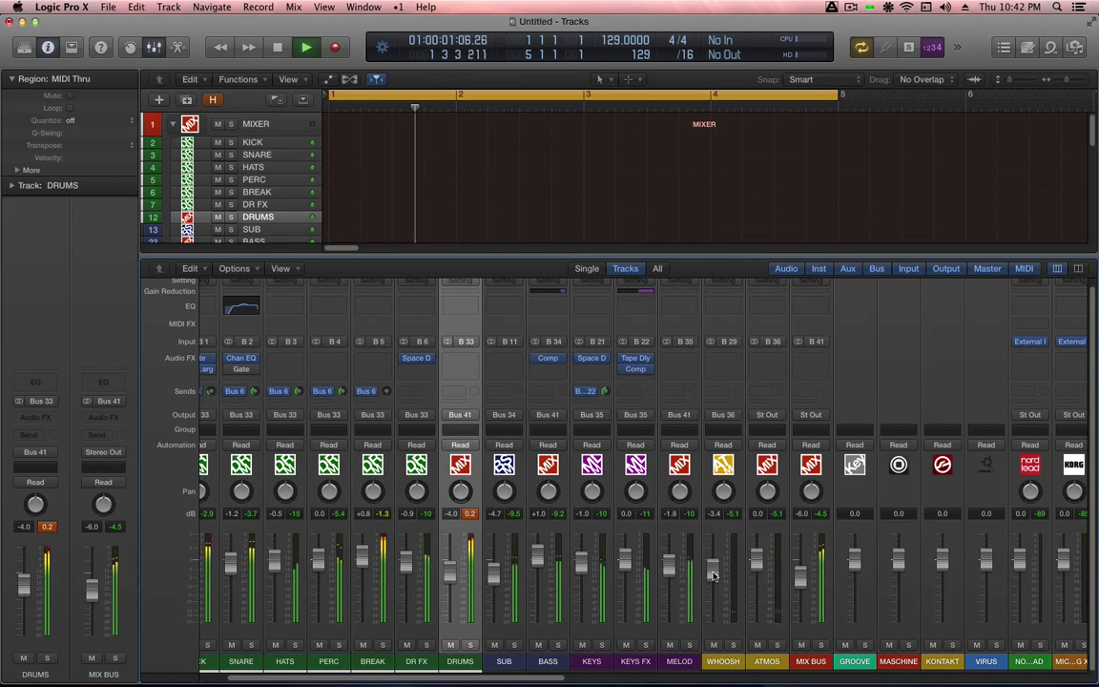
Hide the mixer, fit the whole arrangement in view with the ABLETON folder collapsed, and stop playback
key("x")
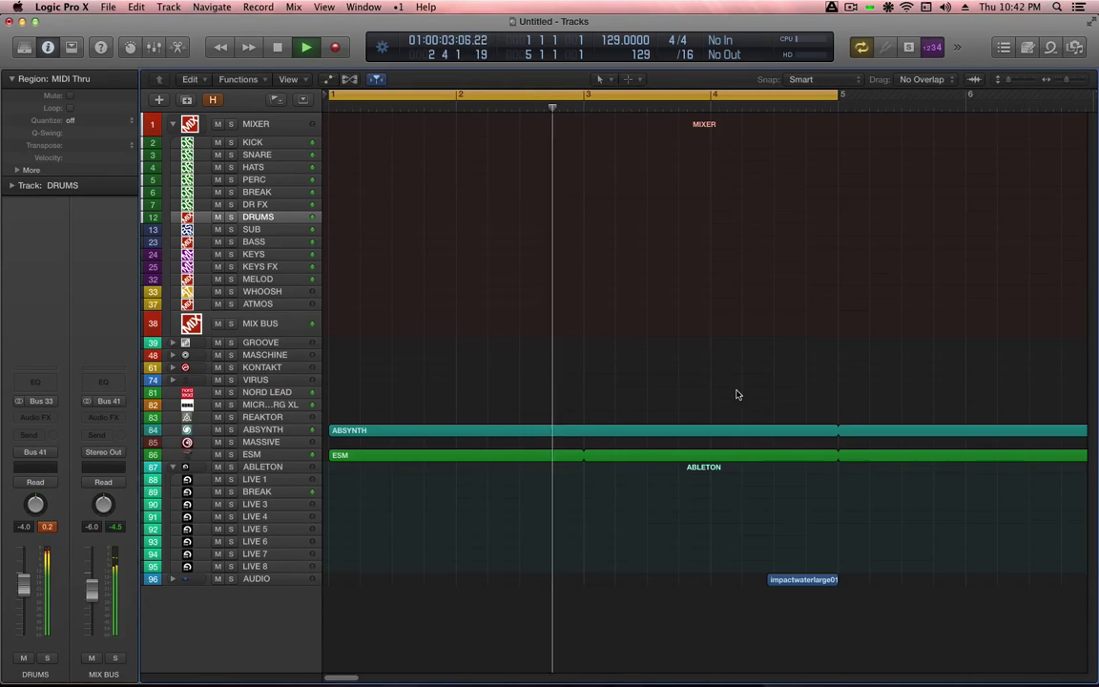
key("z")
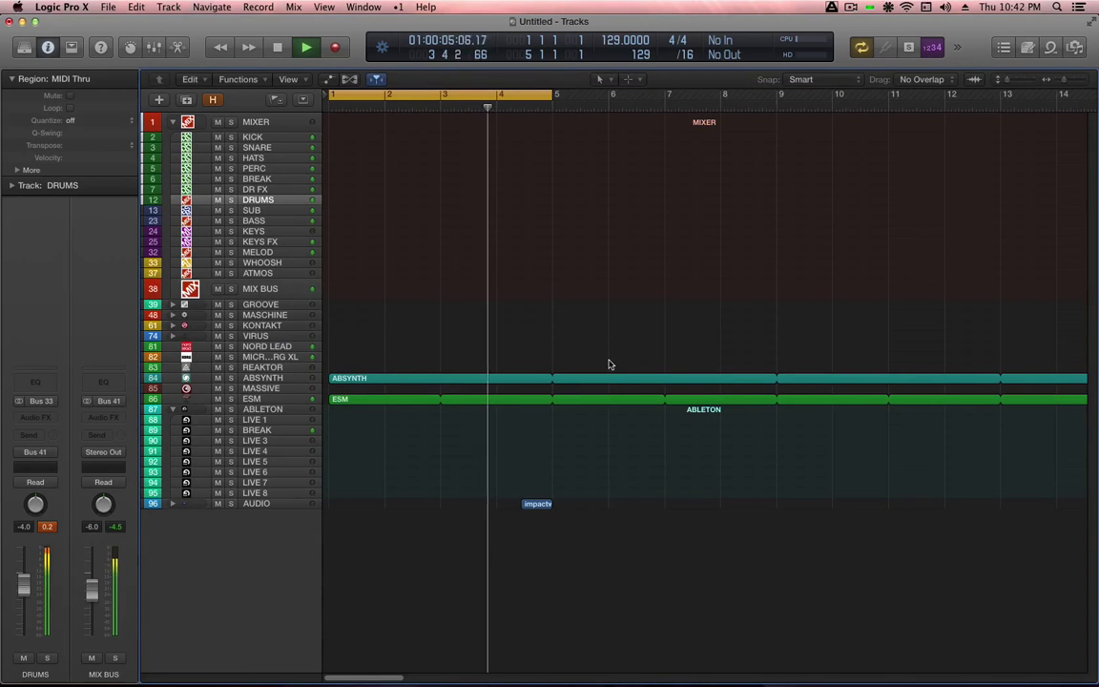
left_click(173, 408)
key("space")
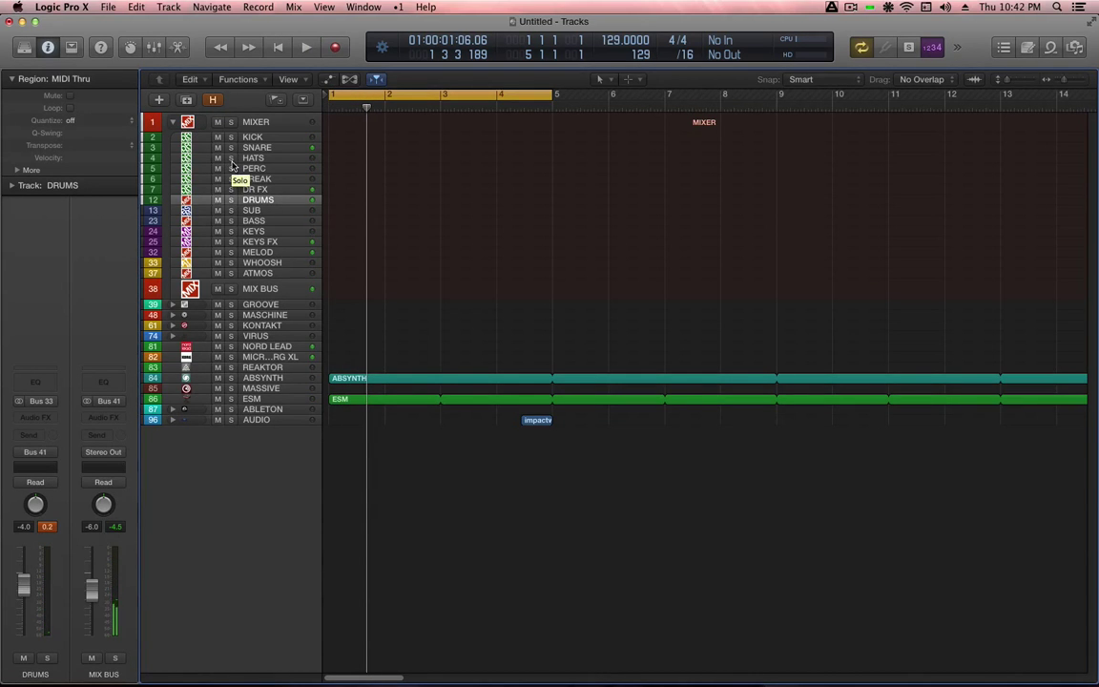
left_click(853, 8)
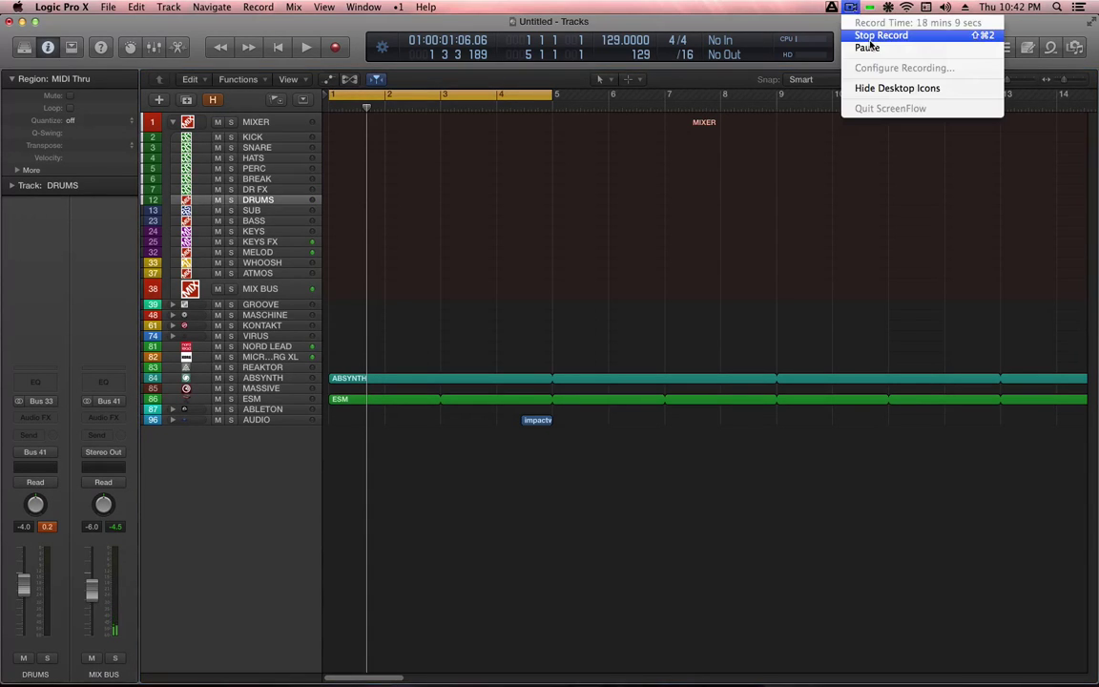